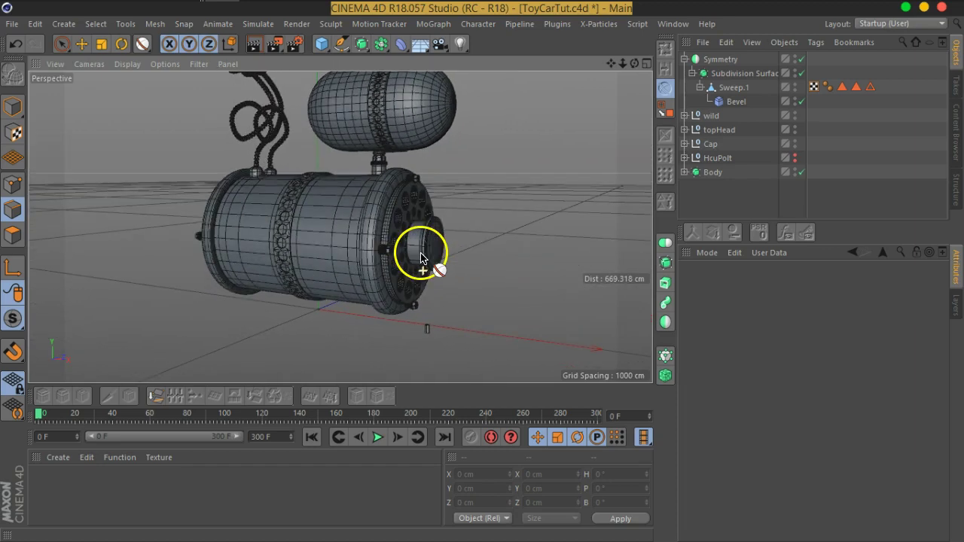
Group the Symmetry antenna hose into a new Null named Back_Antena.
{"action": "left_click", "coordinate": [685, 58]}
{"action": "left_click", "coordinate": [723, 60]}
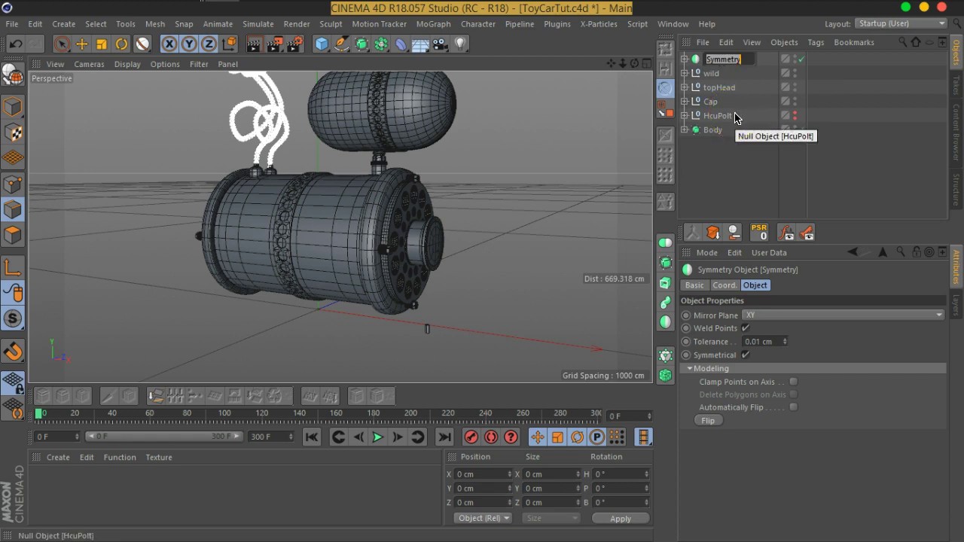
{"action": "left_click", "coordinate": [736, 150]}
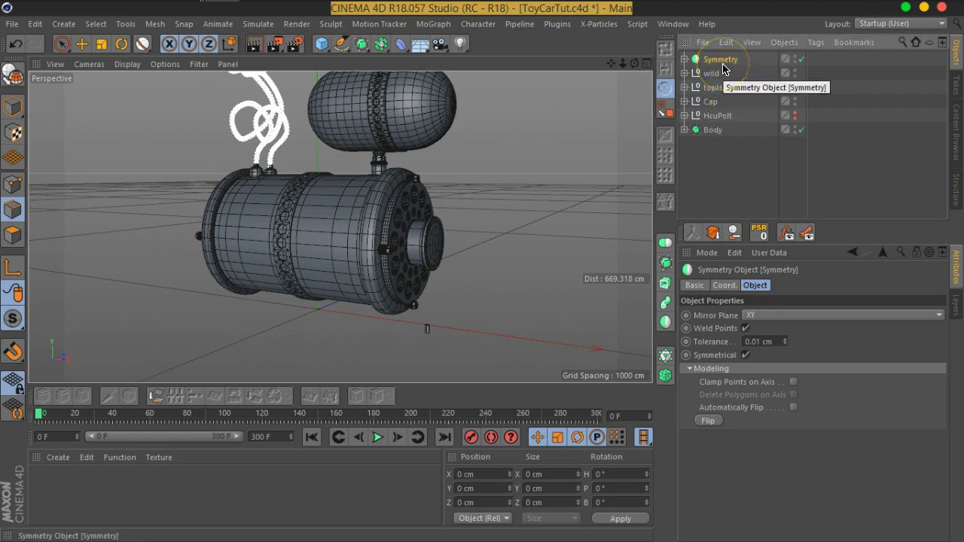
{"action": "key", "text": "alt+g"}
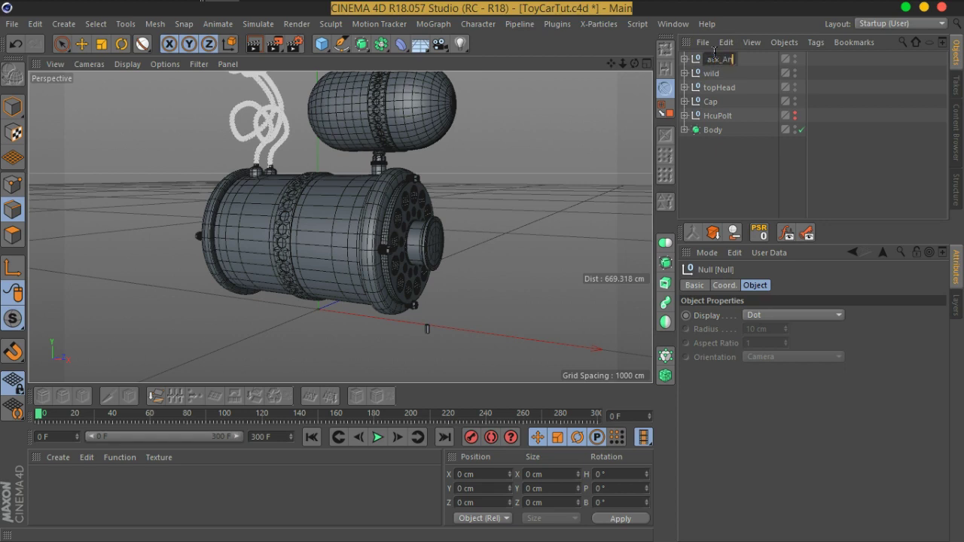
{"action": "type", "text": "tena"}
{"action": "key", "text": "Return"}
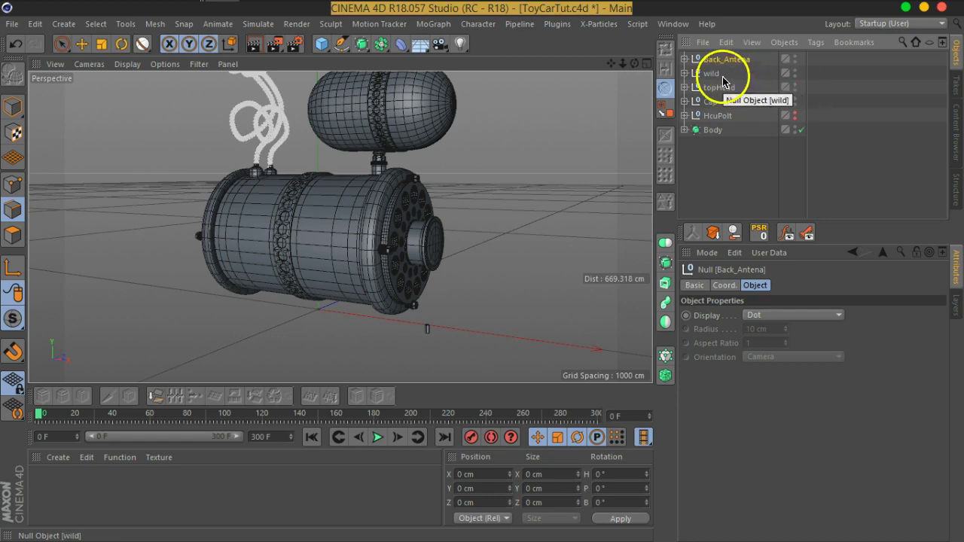
Move the wild object inside topHead.
{"action": "left_click", "coordinate": [710, 74]}
{"action": "left_click", "coordinate": [719, 88]}
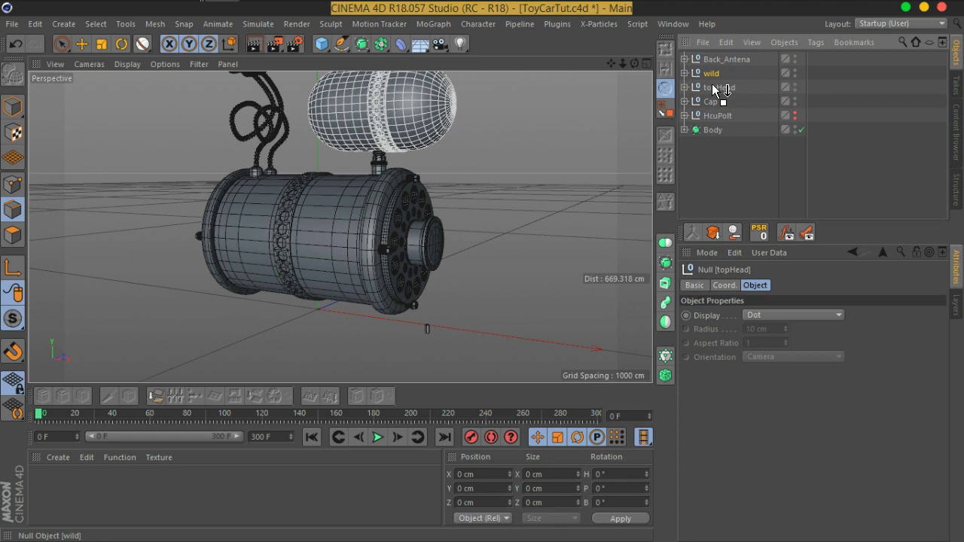
{"action": "left_click_drag", "start_coordinate": [711, 84], "coordinate": [715, 87]}
{"action": "scroll", "coordinate": [377, 161], "scroll_direction": "up", "scroll_amount": 5}
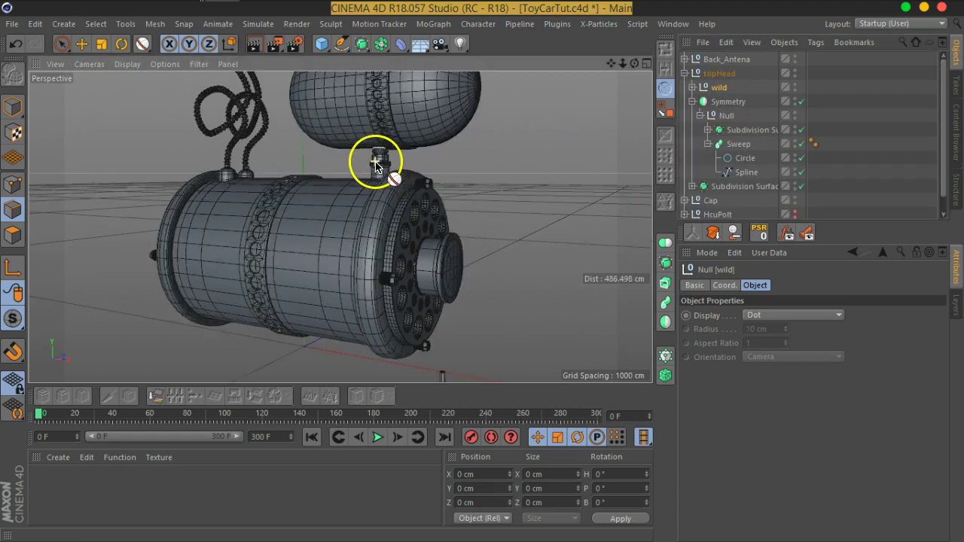
Pull the Sphere out of Body's group and into topHead.
{"action": "left_click", "coordinate": [684, 73]}
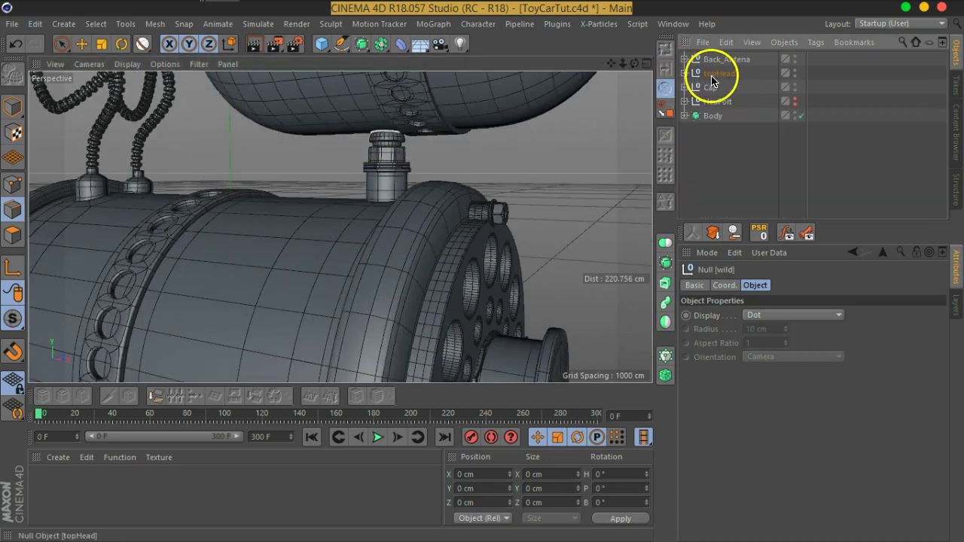
{"action": "left_click", "coordinate": [712, 75]}
{"action": "left_click", "coordinate": [716, 102]}
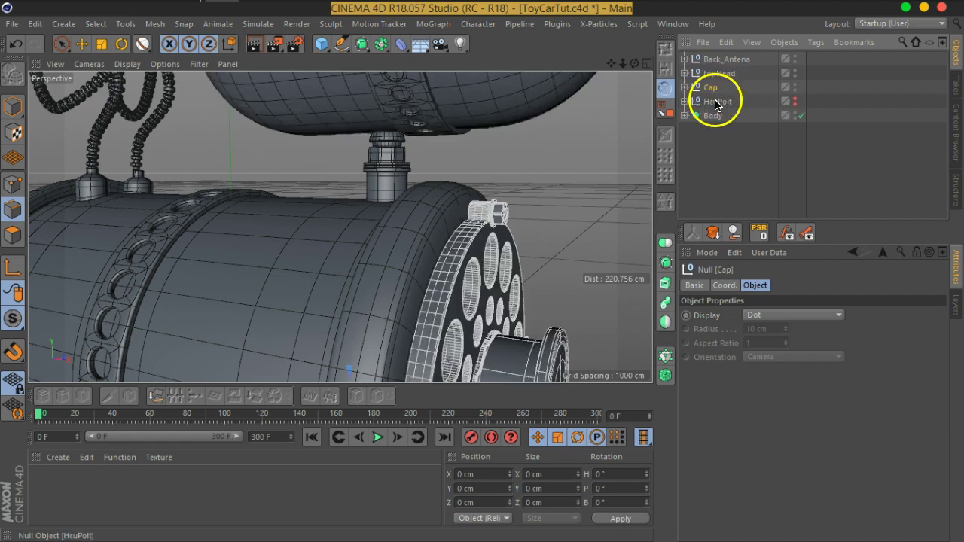
{"action": "left_click", "coordinate": [713, 115]}
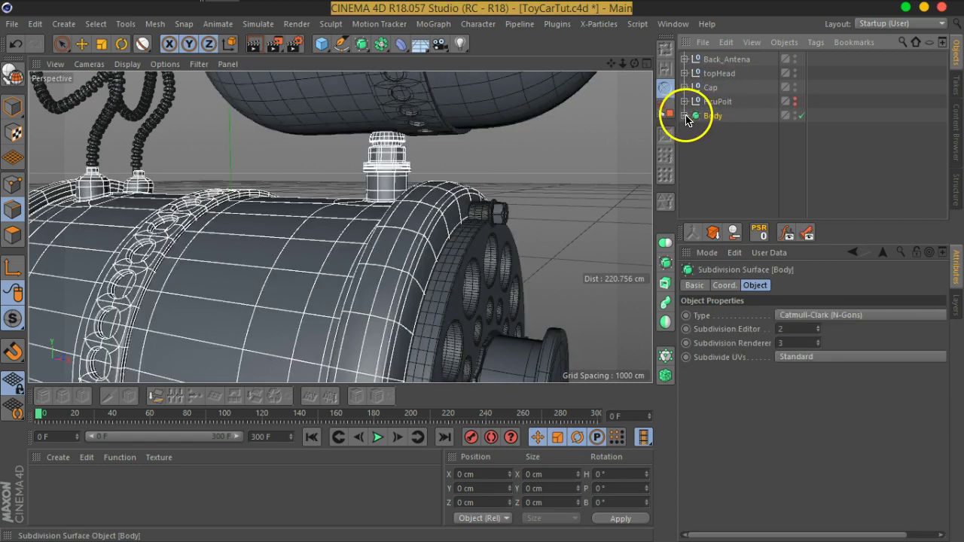
{"action": "left_click", "coordinate": [684, 116]}
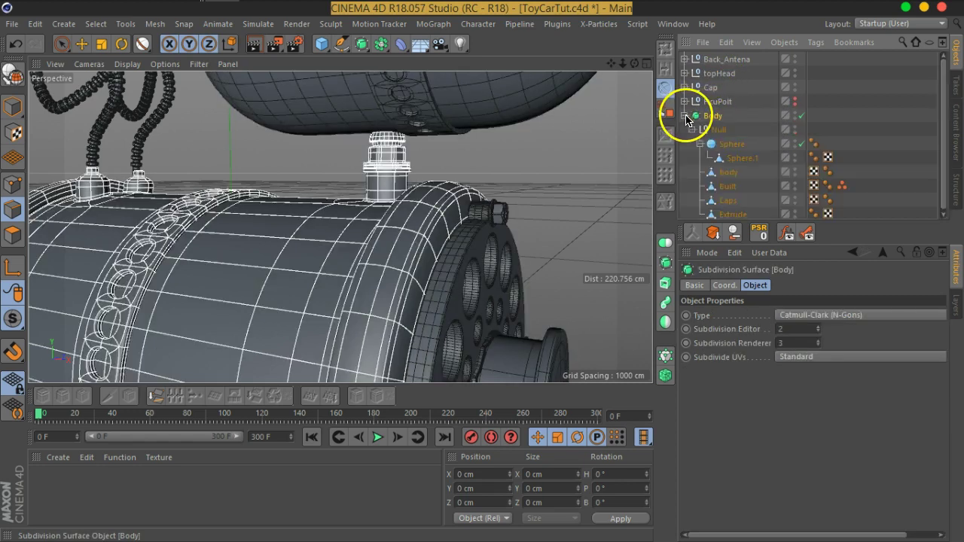
{"action": "left_click", "coordinate": [730, 144]}
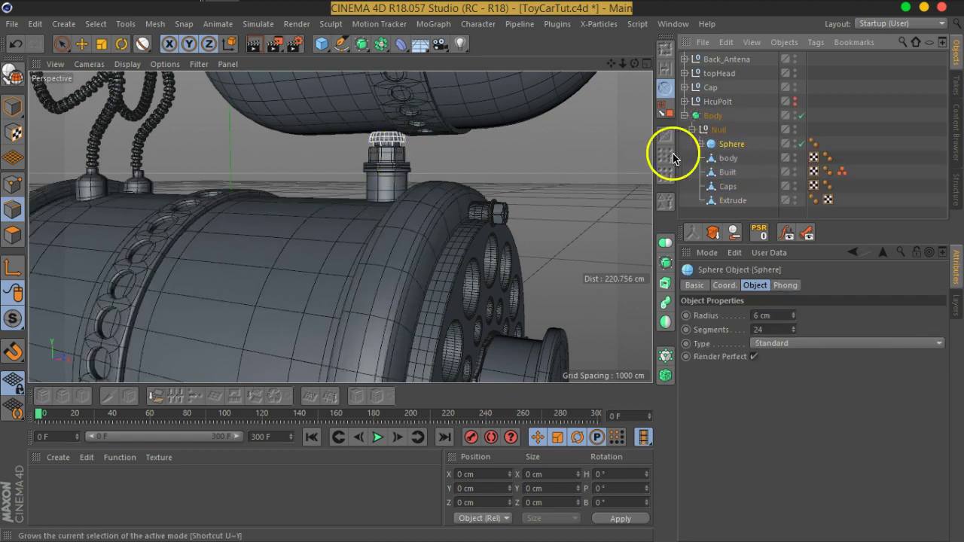
{"action": "left_click_drag", "start_coordinate": [733, 147], "coordinate": [712, 75]}
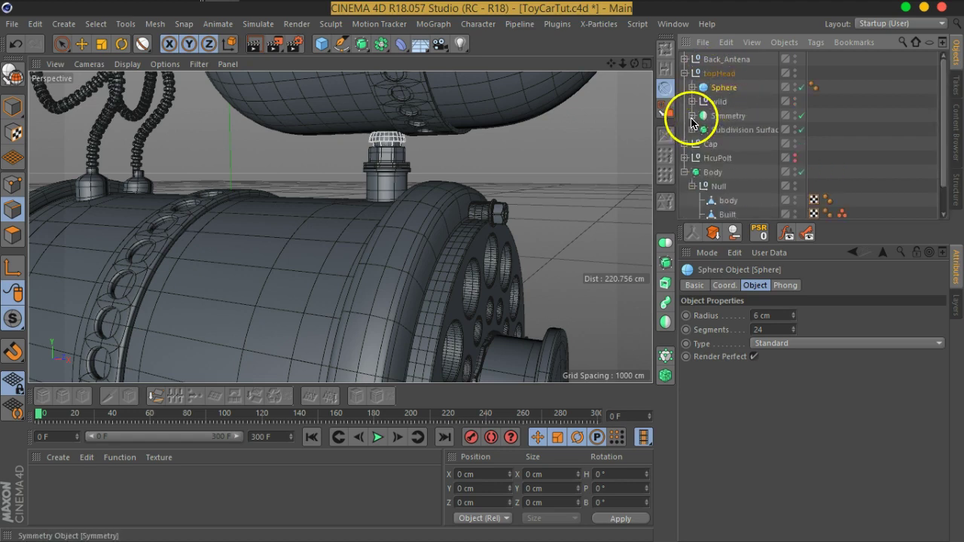
Nest the Sphere under topHead's Subdivision Surface Null and collapse the hierarchy.
{"action": "left_click", "coordinate": [734, 129]}
{"action": "left_click", "coordinate": [692, 130]}
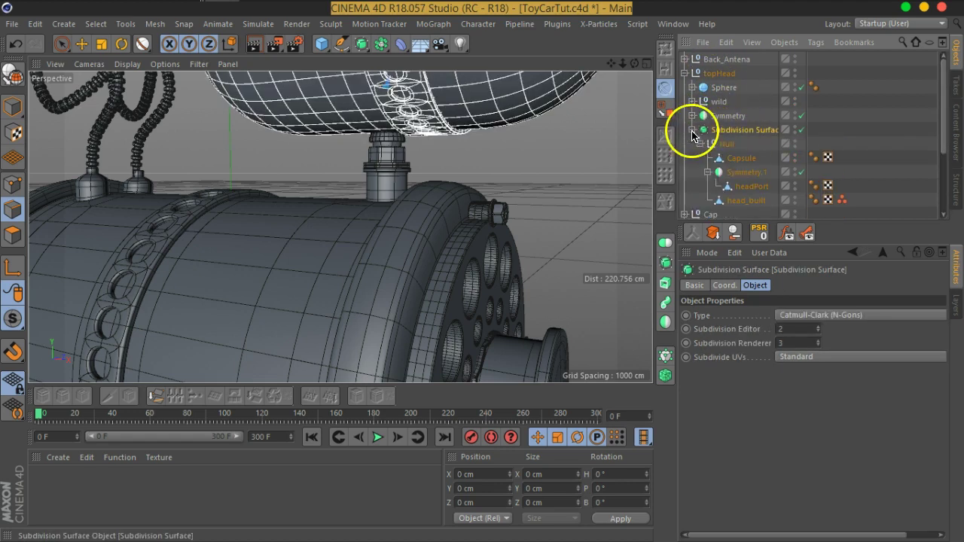
{"action": "left_click", "coordinate": [724, 89]}
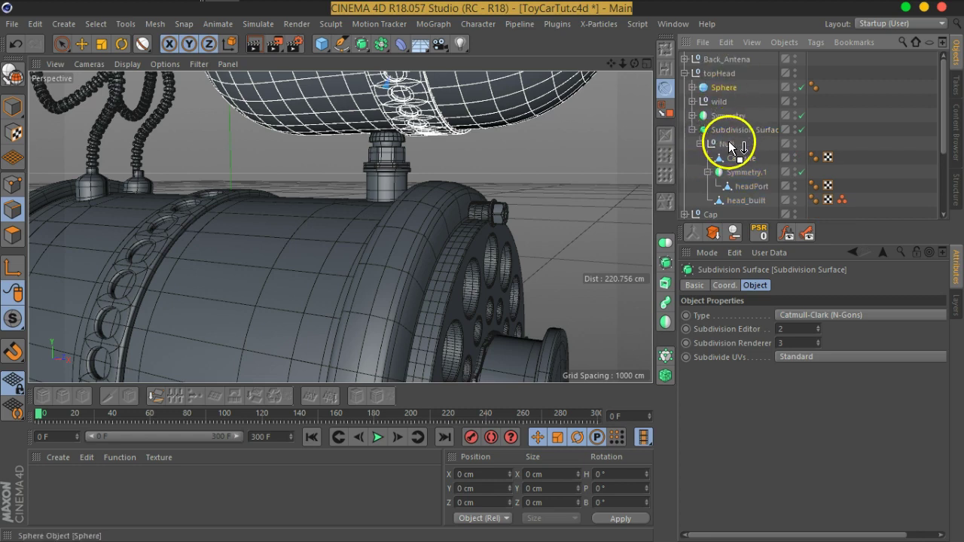
{"action": "left_click_drag", "start_coordinate": [726, 146], "coordinate": [726, 146]}
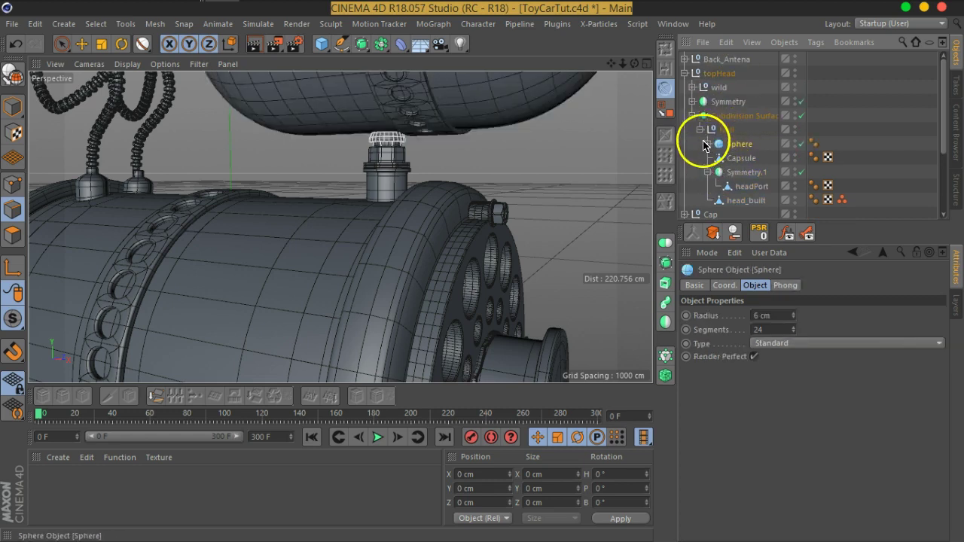
{"action": "left_click", "coordinate": [692, 115]}
{"action": "left_click", "coordinate": [692, 101]}
{"action": "left_click", "coordinate": [719, 73]}
Switch to Model mode with the Move tool and orbit out to see the whole robot.
{"action": "left_click", "coordinate": [684, 73]}
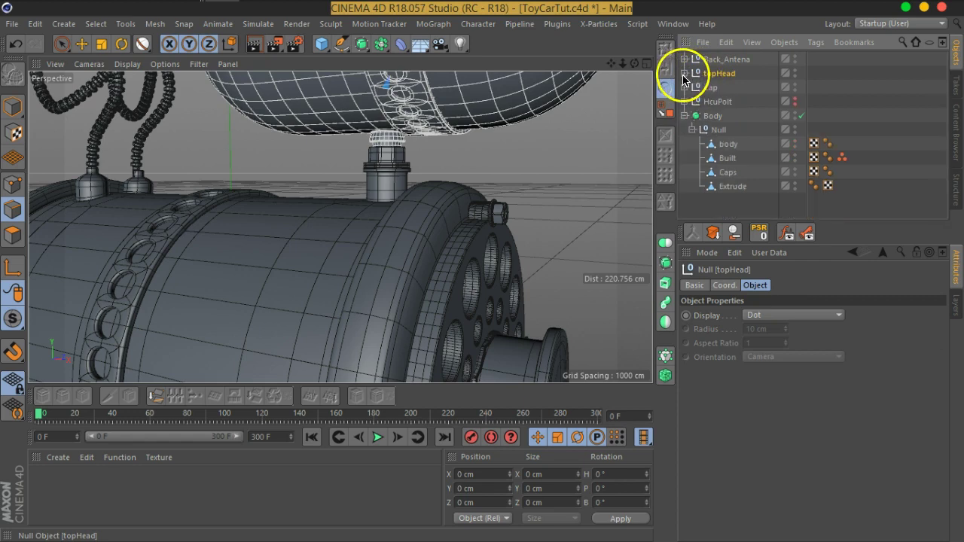
{"action": "left_click", "coordinate": [11, 105]}
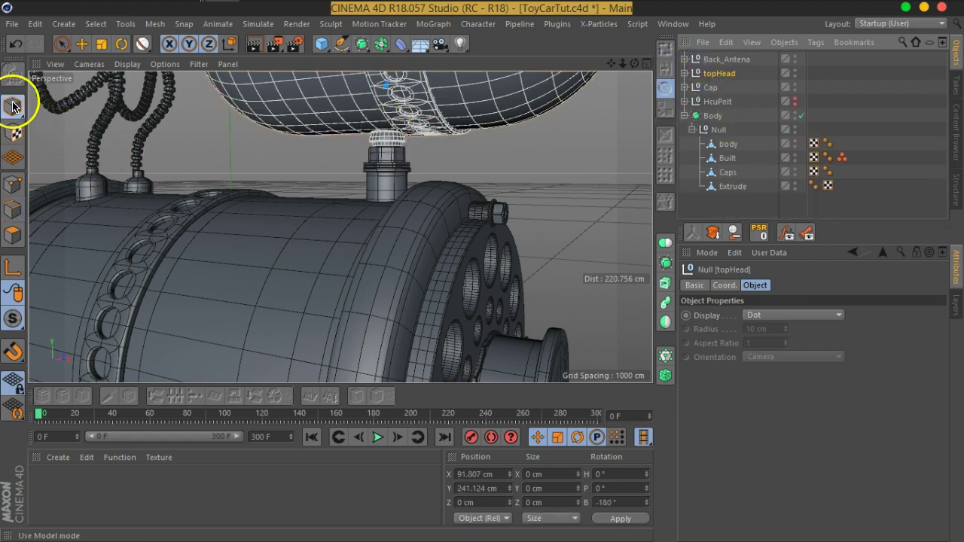
{"action": "left_click", "coordinate": [81, 45]}
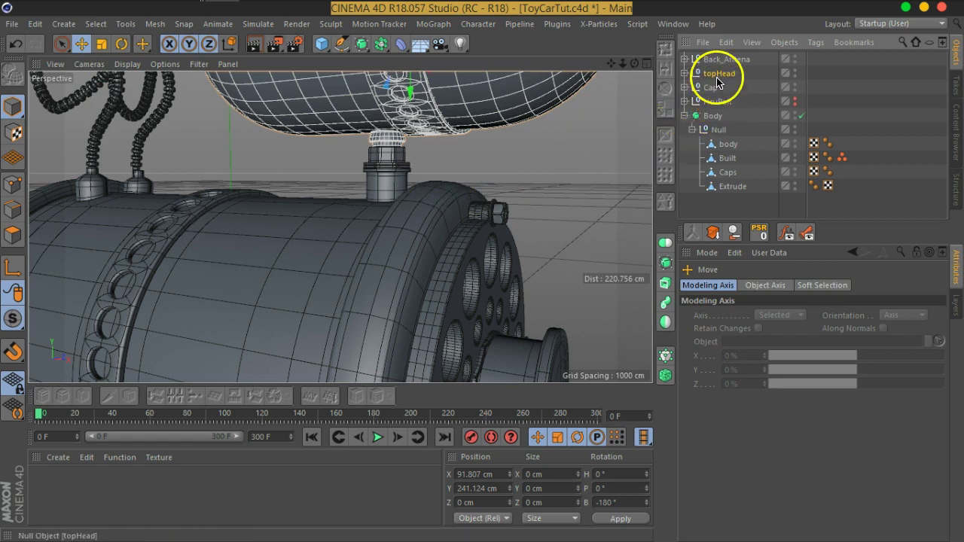
{"action": "mouse_move", "coordinate": [236, 144]}
{"action": "left_mouse_down", "text": "alt"}
{"action": "mouse_move", "coordinate": [398, 200]}
{"action": "mouse_move", "coordinate": [456, 155]}
{"action": "mouse_move", "coordinate": [426, 184]}
{"action": "mouse_move", "coordinate": [466, 165]}
{"action": "left_mouse_up", "text": "alt"}
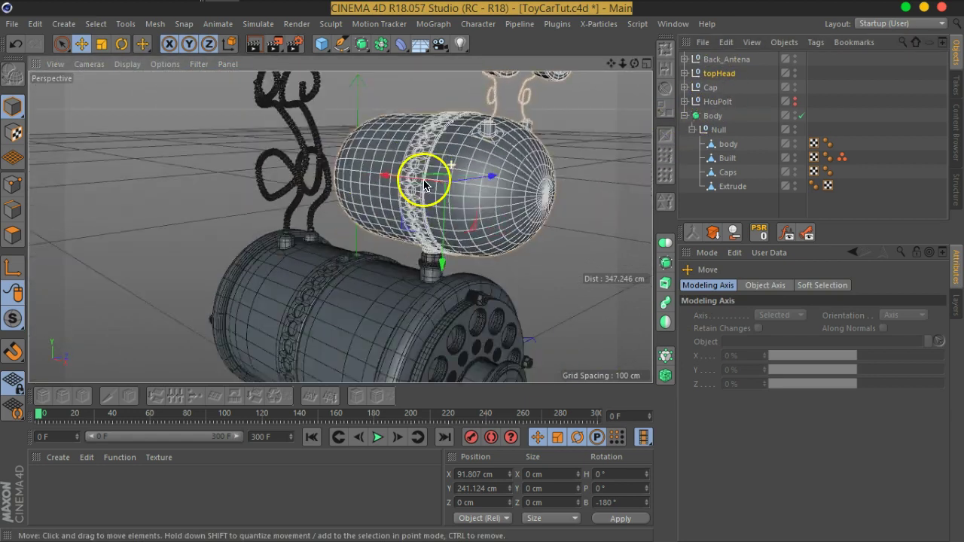
{"action": "left_click", "coordinate": [710, 88]}
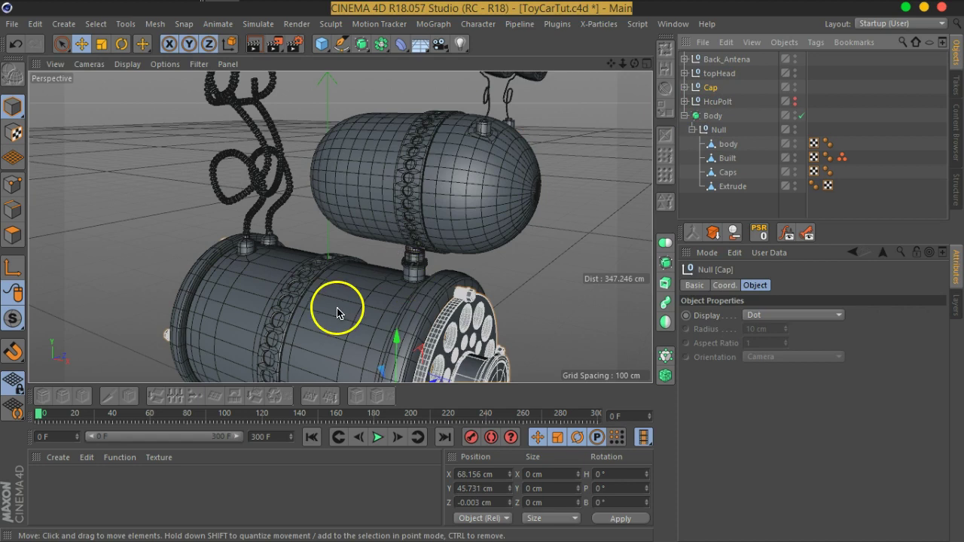
{"action": "left_click_drag", "start_coordinate": [336, 313], "coordinate": [377, 258], "text": "alt"}
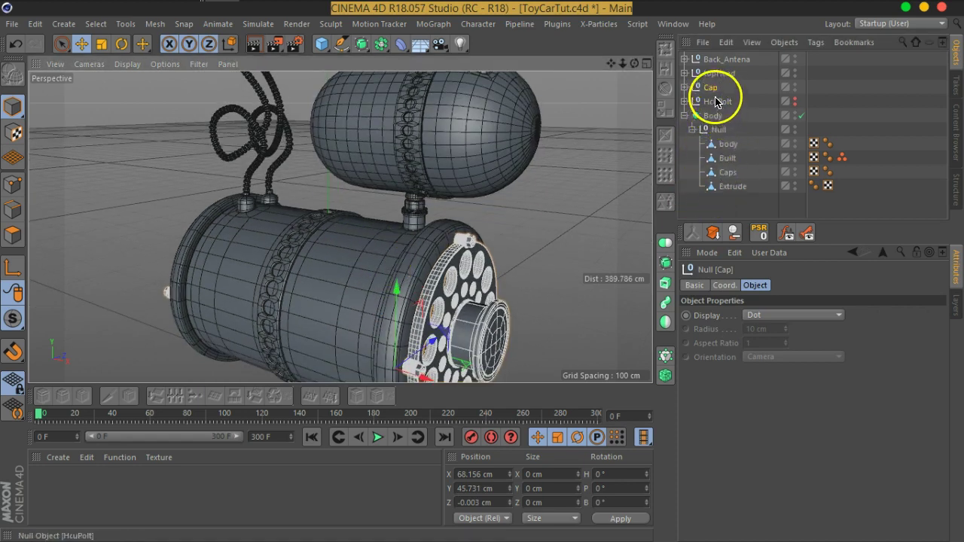
Group Cap and Body into a new Null named Body and save the scene.
{"action": "left_click", "coordinate": [718, 102]}
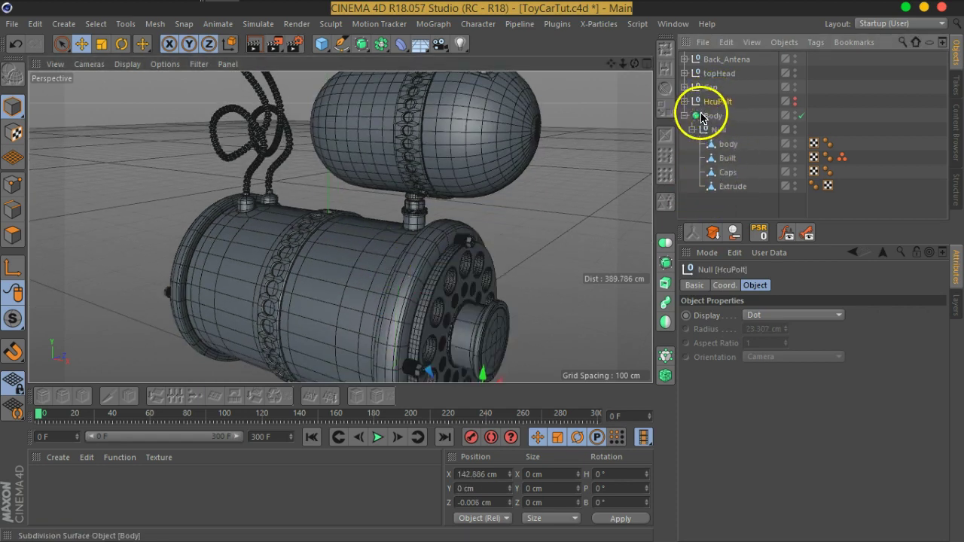
{"action": "left_click", "coordinate": [684, 116]}
{"action": "left_click_drag", "start_coordinate": [709, 87], "coordinate": [712, 113]}
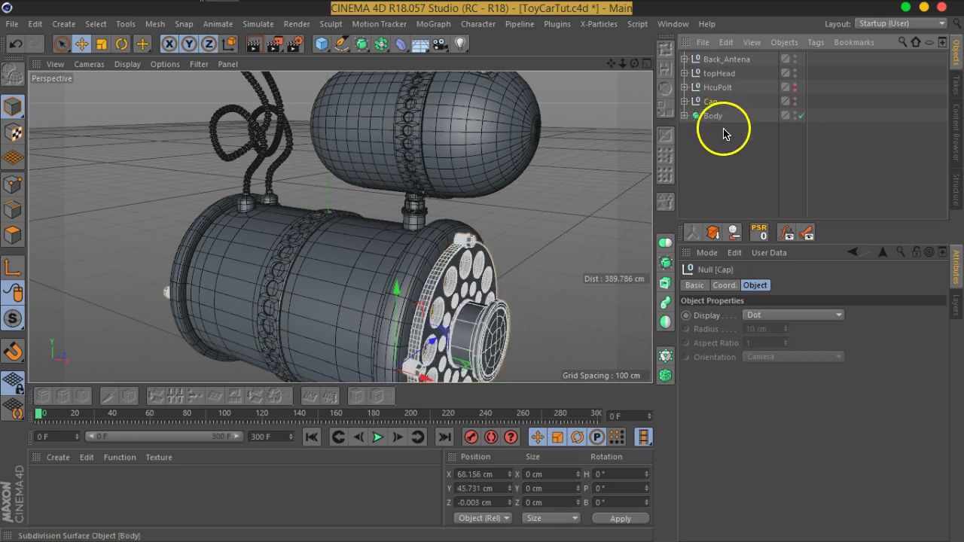
{"action": "left_click", "coordinate": [712, 115], "text": "shift"}
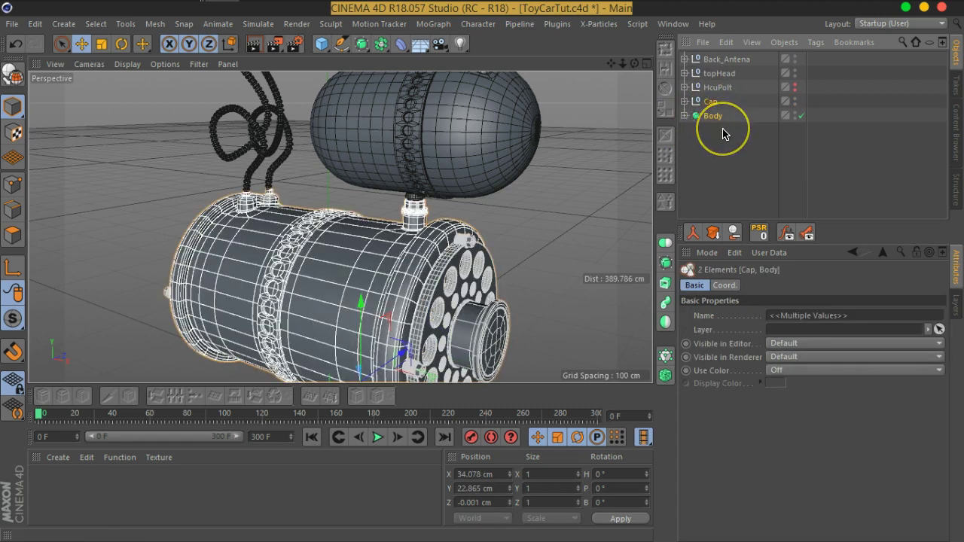
{"action": "key", "text": "alt+g"}
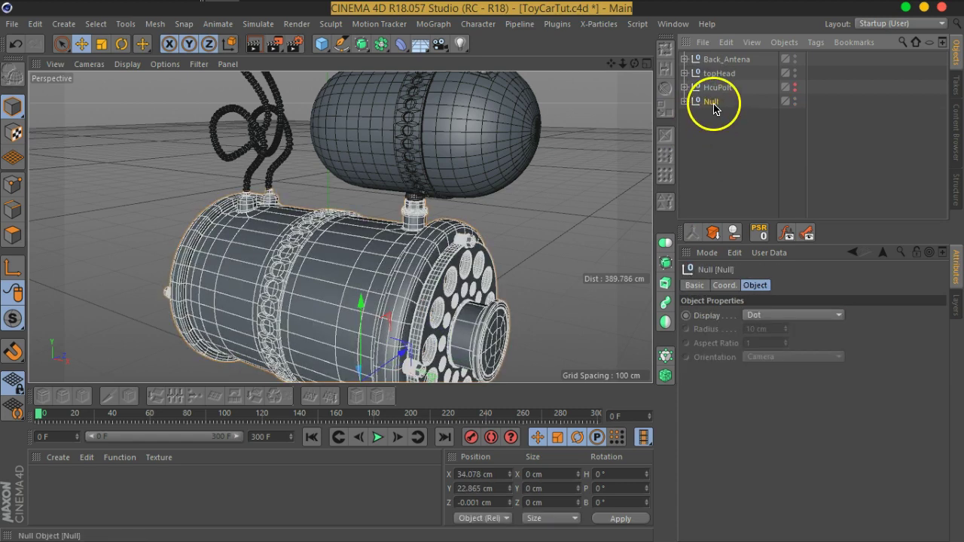
{"action": "double_click", "coordinate": [712, 103]}
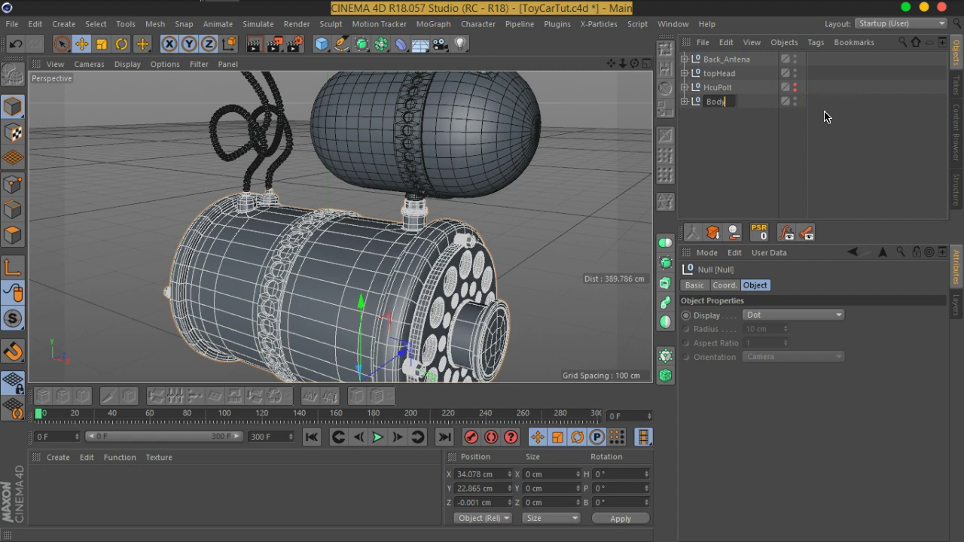
{"action": "key", "text": "Return"}
{"action": "left_click", "coordinate": [683, 146]}
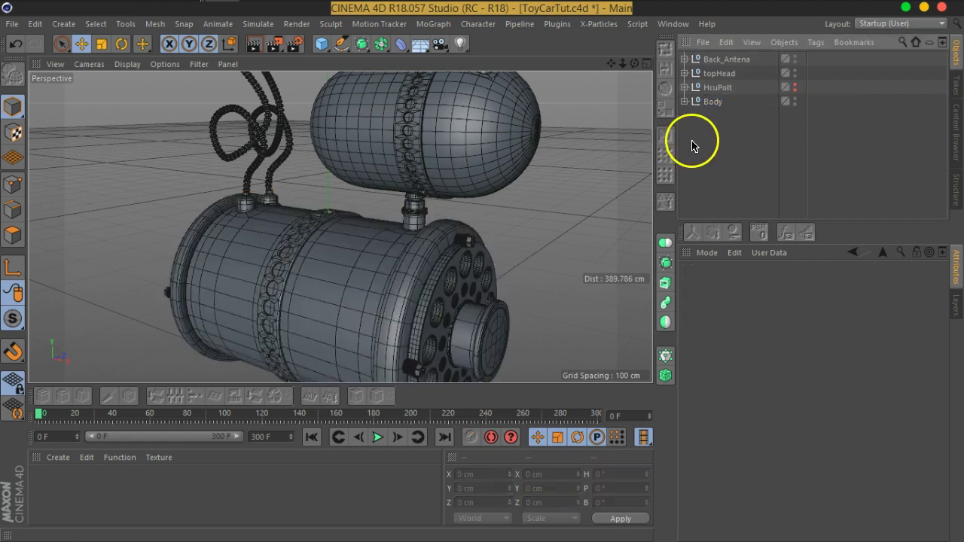
{"action": "key", "text": "ctrl+s"}
Move HcuPolt below Body and nest Back_Antena inside the Body group.
{"action": "left_click_drag", "start_coordinate": [726, 166], "coordinate": [723, 146]}
{"action": "left_click", "coordinate": [723, 146]}
{"action": "left_click", "coordinate": [723, 59]}
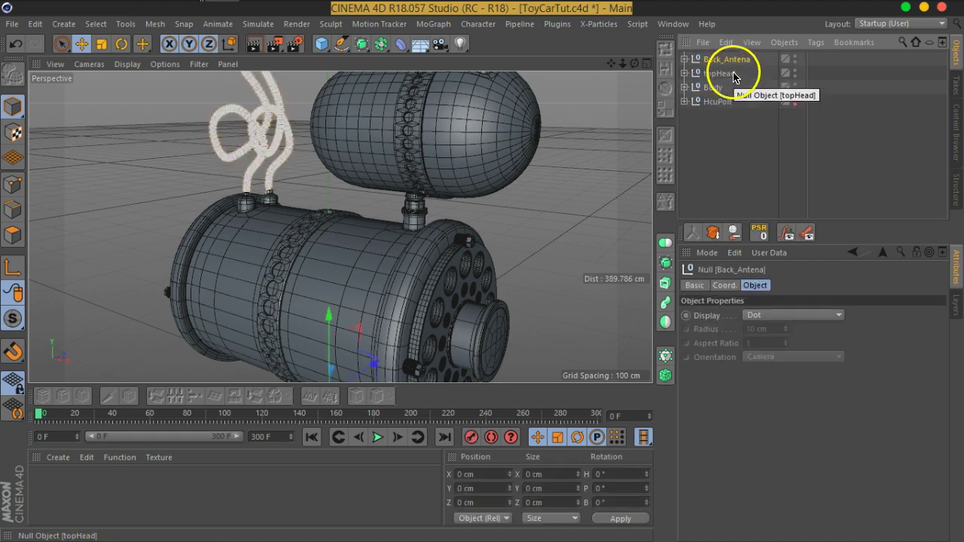
{"action": "left_click_drag", "start_coordinate": [727, 59], "coordinate": [719, 87]}
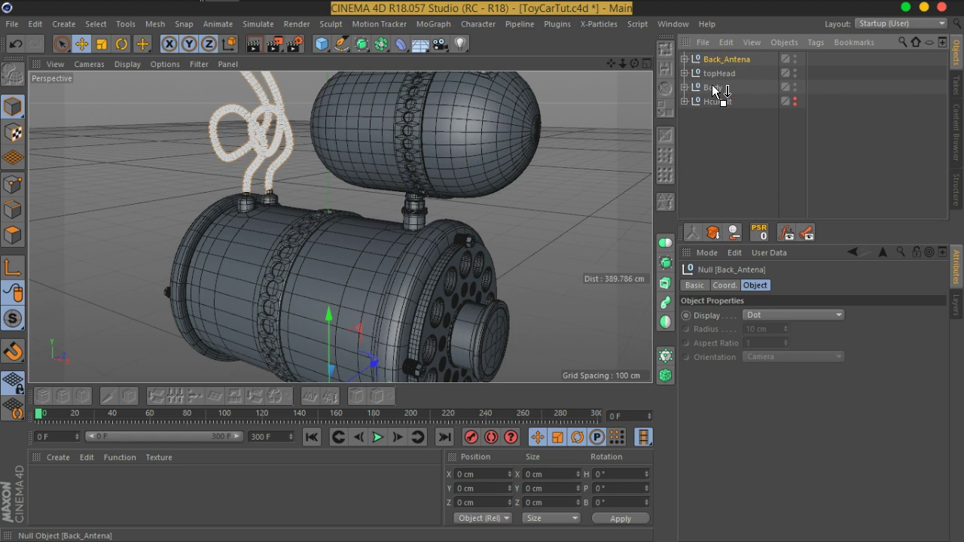
{"action": "left_click_drag", "start_coordinate": [713, 88], "coordinate": [713, 87]}
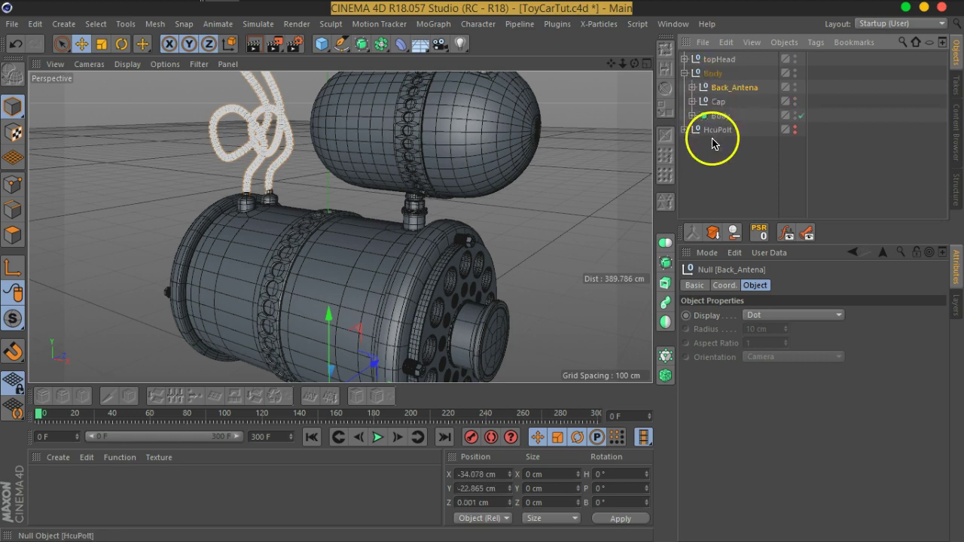
{"action": "left_click", "coordinate": [684, 73]}
{"action": "left_click", "coordinate": [715, 59]}
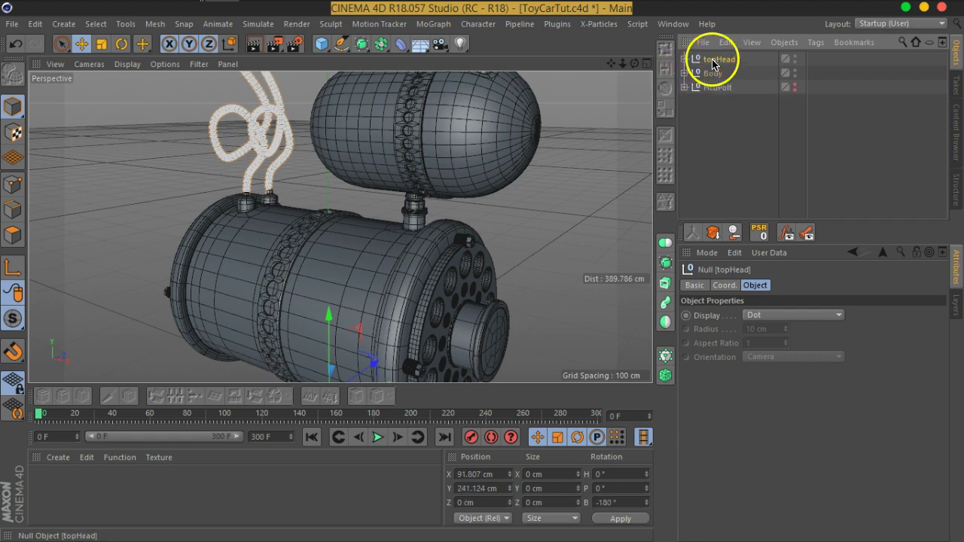
Deselect topHead and orbit the view around the car.
{"action": "left_click", "coordinate": [710, 107]}
{"action": "scroll", "coordinate": [441, 215], "scroll_direction": "down", "scroll_amount": 3}
{"action": "scroll", "coordinate": [430, 241], "scroll_direction": "down", "scroll_amount": 3}
{"action": "left_click_drag", "start_coordinate": [417, 213], "coordinate": [466, 228], "text": "alt"}
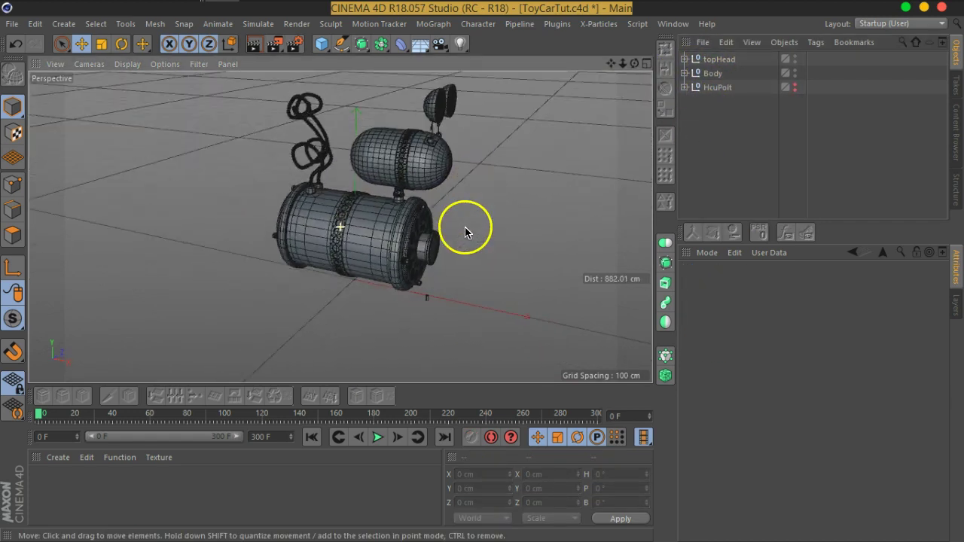
Add a +Z-oriented Cylinder, shorten it to 42.758 cm high, and slide it beside the body.
{"action": "left_click", "coordinate": [322, 43]}
{"action": "left_click", "coordinate": [578, 65]}
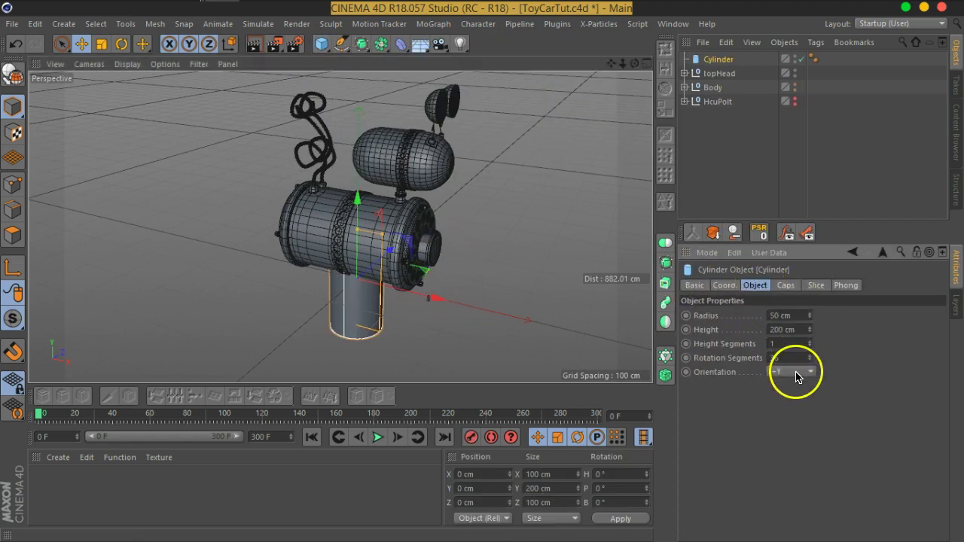
{"action": "left_click", "coordinate": [798, 374]}
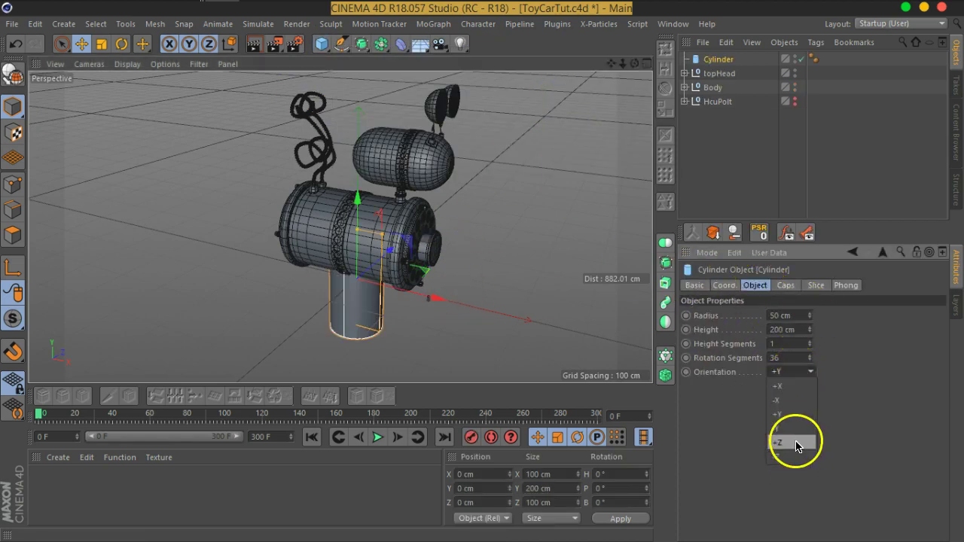
{"action": "left_click", "coordinate": [799, 384]}
{"action": "left_click_drag", "start_coordinate": [391, 259], "coordinate": [368, 273]}
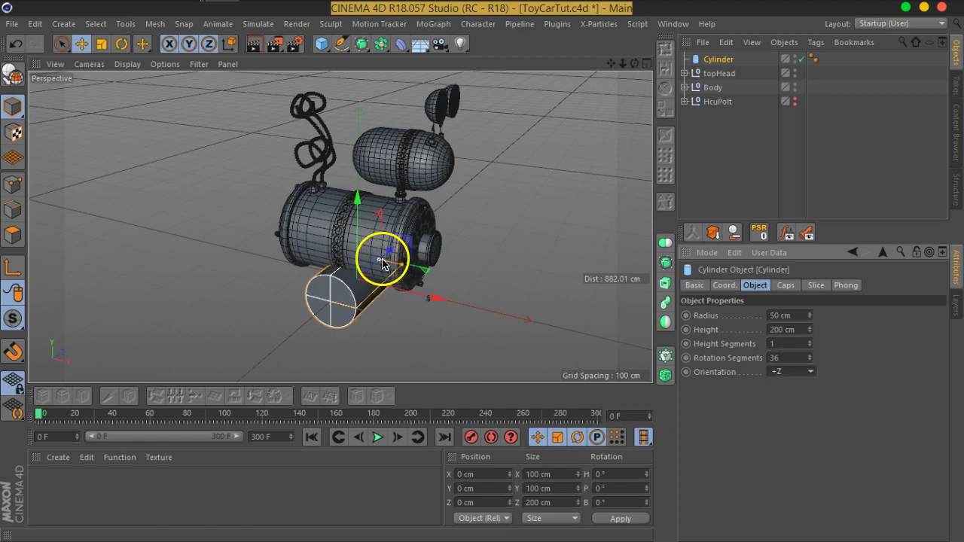
{"action": "mouse_move", "coordinate": [384, 265]}
{"action": "left_mouse_down"}
{"action": "mouse_move", "coordinate": [370, 281]}
{"action": "mouse_move", "coordinate": [397, 280]}
{"action": "mouse_move", "coordinate": [366, 244]}
{"action": "mouse_move", "coordinate": [310, 274]}
{"action": "mouse_move", "coordinate": [387, 271]}
{"action": "mouse_move", "coordinate": [356, 292]}
{"action": "mouse_move", "coordinate": [389, 284]}
{"action": "mouse_move", "coordinate": [441, 302]}
{"action": "mouse_move", "coordinate": [458, 296]}
{"action": "mouse_move", "coordinate": [450, 257]}
{"action": "left_mouse_up"}
{"action": "scroll", "coordinate": [310, 275], "scroll_direction": "up", "scroll_amount": 1}
{"action": "scroll", "coordinate": [344, 287], "scroll_direction": "up", "scroll_amount": 5}
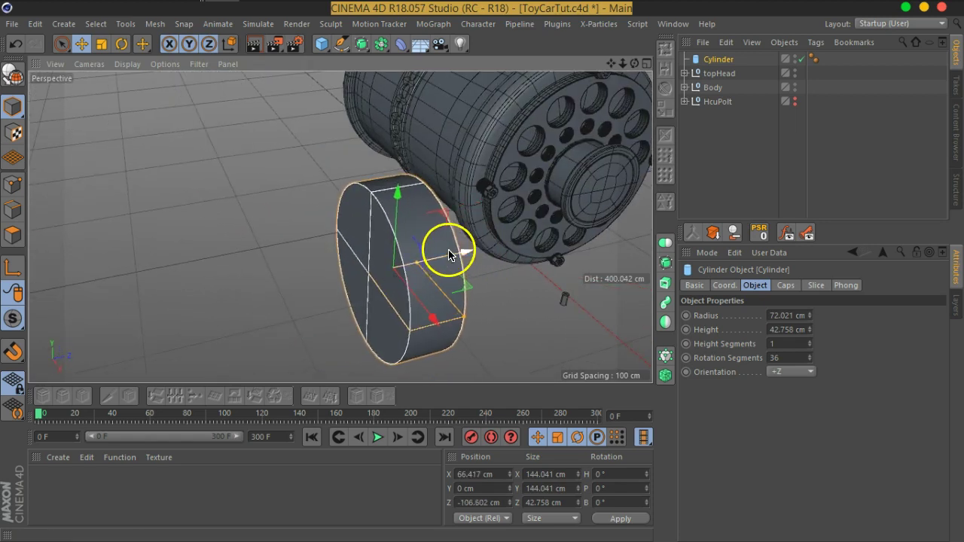
Raise the cylinder to 27.202 cm on Y and adjust its Z position beside the body.
{"action": "mouse_move", "coordinate": [397, 204]}
{"action": "left_mouse_down"}
{"action": "mouse_move", "coordinate": [393, 165]}
{"action": "mouse_move", "coordinate": [426, 215]}
{"action": "mouse_move", "coordinate": [397, 185]}
{"action": "left_mouse_up"}
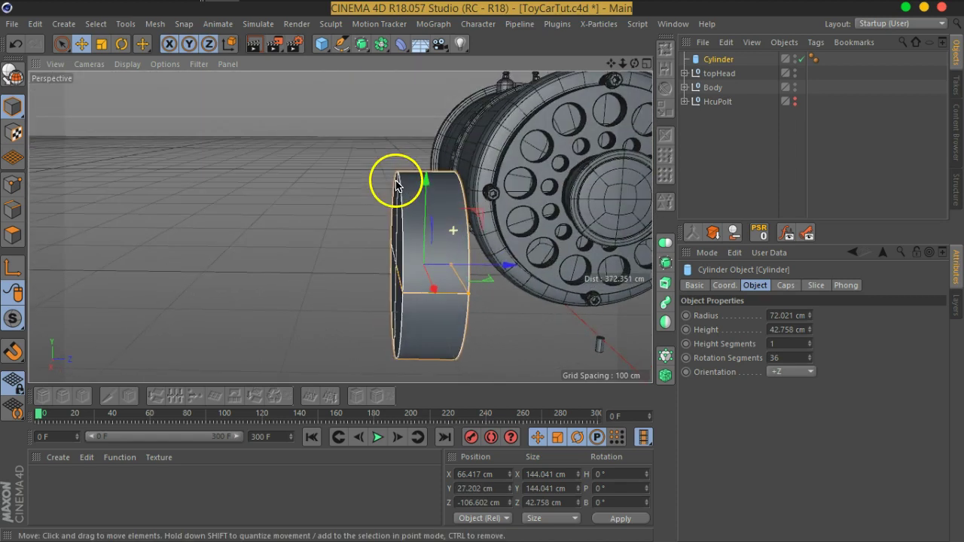
{"action": "mouse_move", "coordinate": [502, 261]}
{"action": "left_mouse_down"}
{"action": "mouse_move", "coordinate": [469, 269]}
{"action": "mouse_move", "coordinate": [454, 257]}
{"action": "mouse_move", "coordinate": [500, 232]}
{"action": "mouse_move", "coordinate": [656, 258]}
{"action": "mouse_move", "coordinate": [645, 286]}
{"action": "mouse_move", "coordinate": [477, 264]}
{"action": "mouse_move", "coordinate": [519, 277]}
{"action": "mouse_move", "coordinate": [473, 209]}
{"action": "mouse_move", "coordinate": [504, 161]}
{"action": "mouse_move", "coordinate": [545, 174]}
{"action": "left_mouse_up"}
{"action": "mouse_move", "coordinate": [468, 221]}
{"action": "left_mouse_down", "text": "alt"}
{"action": "mouse_move", "coordinate": [441, 200]}
{"action": "mouse_move", "coordinate": [431, 208]}
{"action": "left_mouse_up", "text": "alt"}
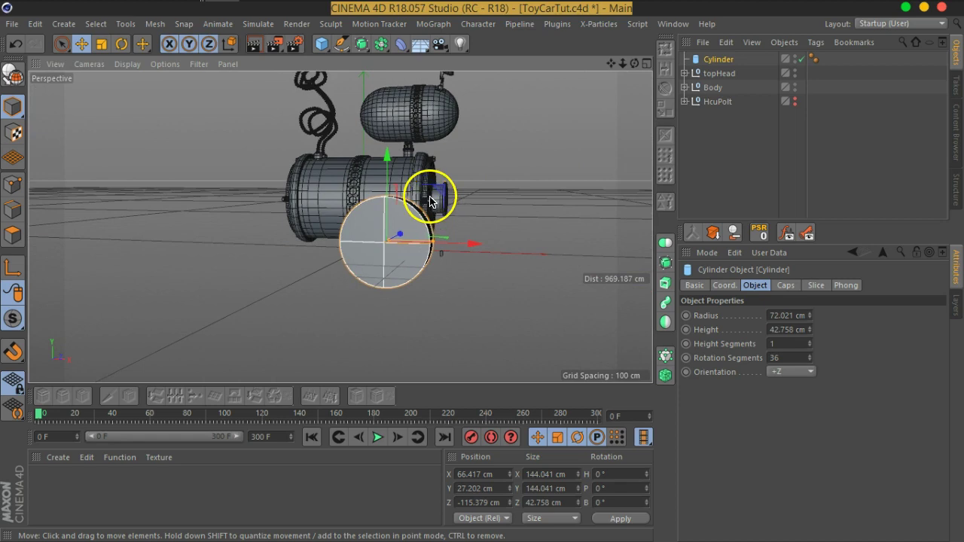
{"action": "scroll", "coordinate": [429, 271], "scroll_direction": "up", "scroll_amount": 5}
{"action": "mouse_move", "coordinate": [446, 265]}
{"action": "left_mouse_down", "text": "alt"}
{"action": "mouse_move", "coordinate": [445, 273]}
{"action": "mouse_move", "coordinate": [447, 252]}
{"action": "mouse_move", "coordinate": [305, 243]}
{"action": "mouse_move", "coordinate": [316, 249]}
{"action": "mouse_move", "coordinate": [261, 264]}
{"action": "left_mouse_up", "text": "alt"}
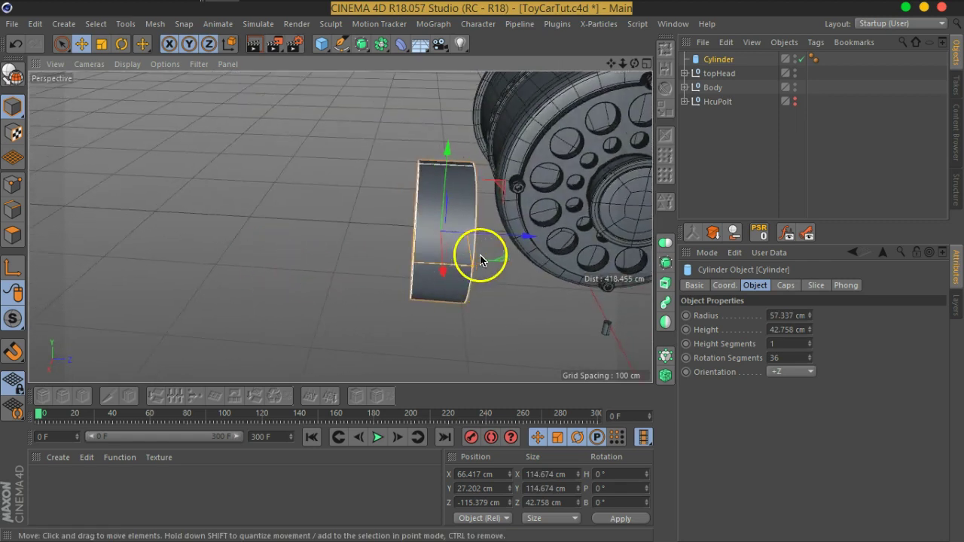
{"action": "mouse_move", "coordinate": [504, 237]}
{"action": "left_mouse_down"}
{"action": "mouse_move", "coordinate": [516, 258]}
{"action": "mouse_move", "coordinate": [498, 218]}
{"action": "left_mouse_up"}
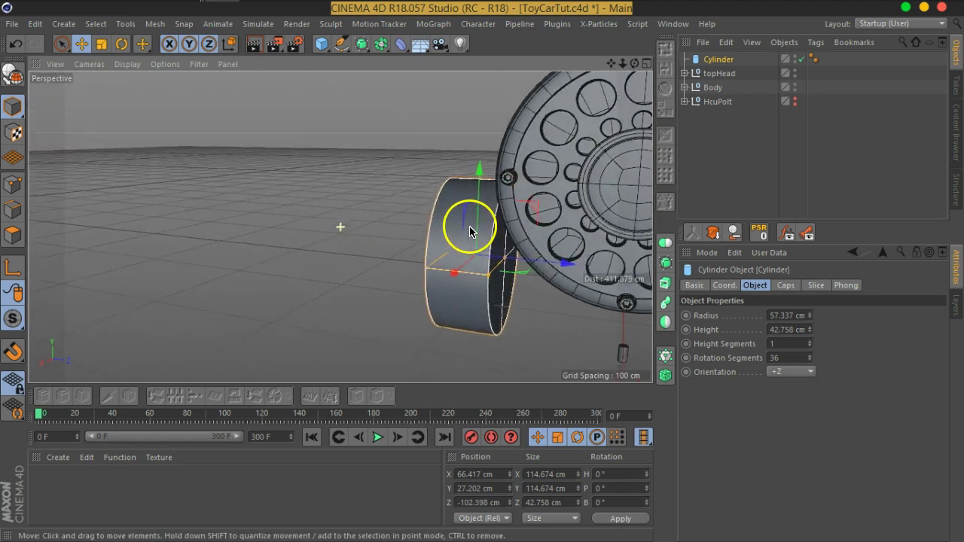
{"action": "mouse_move", "coordinate": [527, 262]}
{"action": "left_mouse_down"}
{"action": "mouse_move", "coordinate": [521, 254]}
{"action": "mouse_move", "coordinate": [598, 332]}
{"action": "mouse_move", "coordinate": [618, 329]}
{"action": "mouse_move", "coordinate": [509, 275]}
{"action": "left_mouse_up"}
{"action": "mouse_move", "coordinate": [510, 276]}
{"action": "right_mouse_down", "text": "alt"}
{"action": "mouse_move", "coordinate": [464, 189]}
{"action": "mouse_move", "coordinate": [207, 102]}
{"action": "right_mouse_up", "text": "alt"}
Switch to Gouraud Shading (Lines) and shrink the cylinder to 57.337 cm radius, 32.308 cm height.
{"action": "left_click", "coordinate": [127, 64]}
{"action": "left_click", "coordinate": [176, 198]}
{"action": "mouse_move", "coordinate": [263, 247]}
{"action": "left_mouse_down", "text": "alt"}
{"action": "mouse_move", "coordinate": [397, 195]}
{"action": "mouse_move", "coordinate": [452, 222]}
{"action": "mouse_move", "coordinate": [490, 166]}
{"action": "mouse_move", "coordinate": [457, 230]}
{"action": "left_mouse_up", "text": "alt"}
{"action": "mouse_move", "coordinate": [411, 199]}
{"action": "left_mouse_down"}
{"action": "mouse_move", "coordinate": [400, 200]}
{"action": "mouse_move", "coordinate": [441, 204]}
{"action": "mouse_move", "coordinate": [471, 153]}
{"action": "mouse_move", "coordinate": [493, 140]}
{"action": "mouse_move", "coordinate": [583, 158]}
{"action": "mouse_move", "coordinate": [522, 186]}
{"action": "left_mouse_up"}
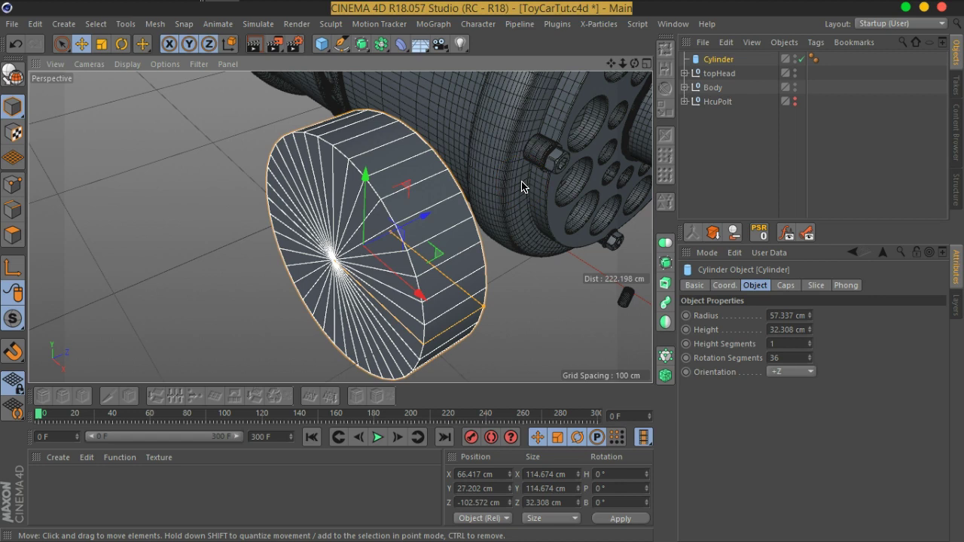
Turn off the cylinder's caps to leave an open ring.
{"action": "left_click", "coordinate": [785, 285]}
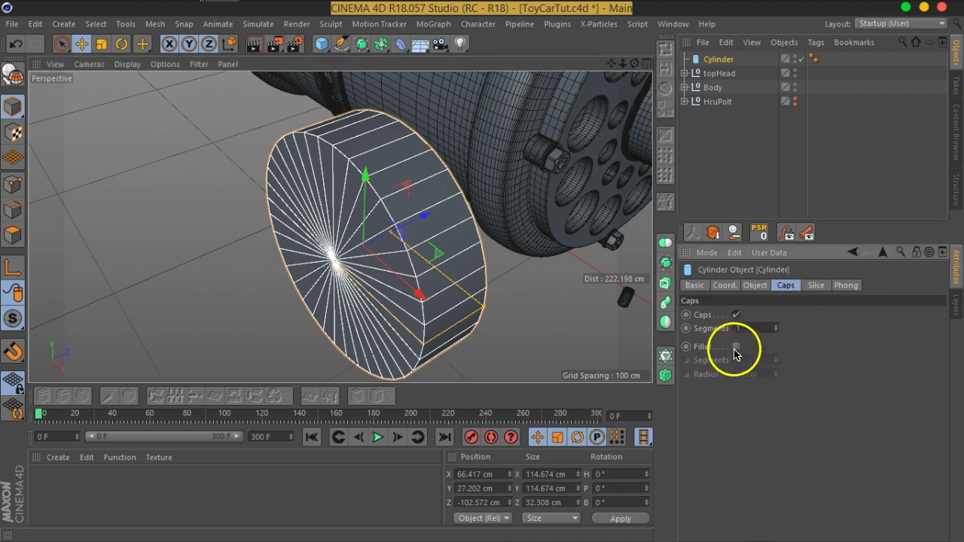
{"action": "left_click", "coordinate": [737, 315]}
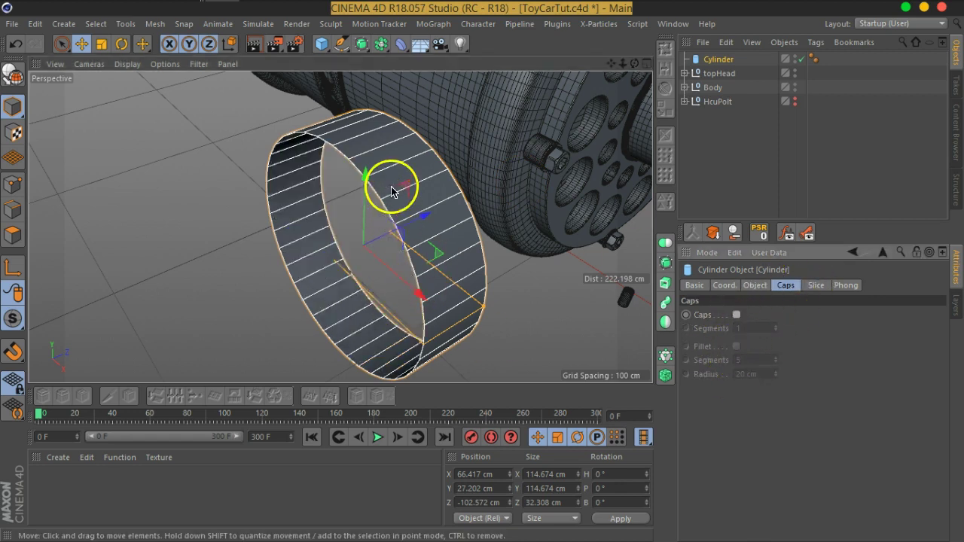
{"action": "left_click_drag", "start_coordinate": [429, 191], "coordinate": [389, 230], "text": "alt"}
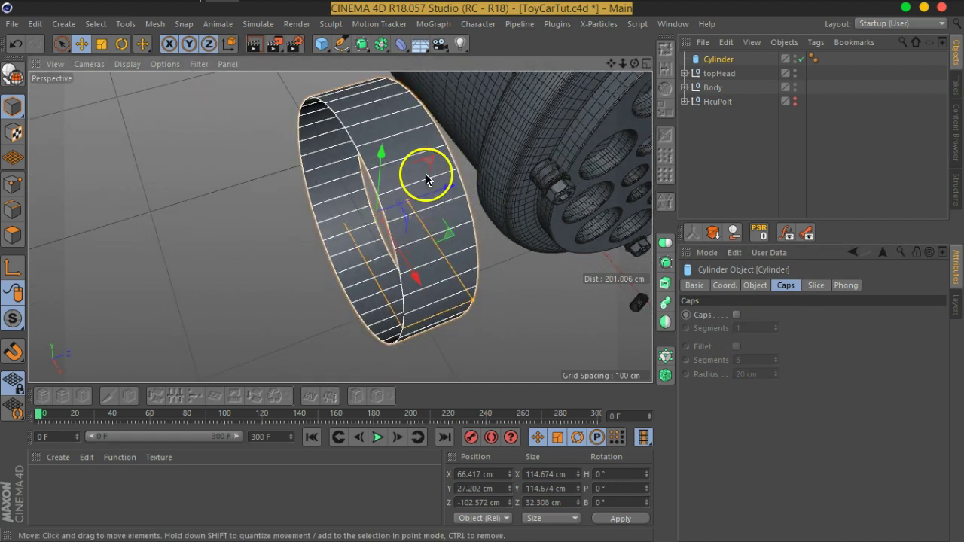
{"action": "left_click_drag", "start_coordinate": [425, 178], "coordinate": [372, 140], "text": "alt"}
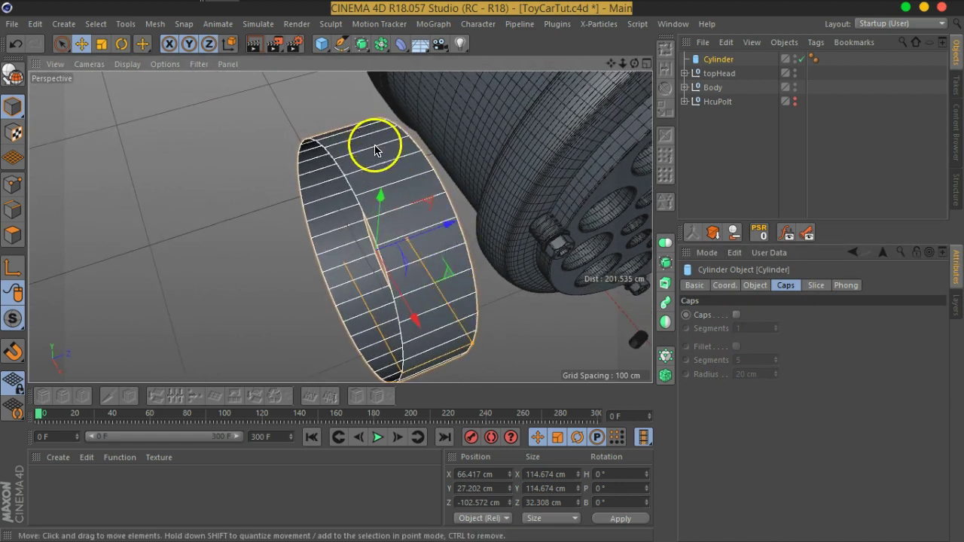
Set Height Segments to 2 and check the ring in the top and right views.
{"action": "left_click", "coordinate": [764, 286]}
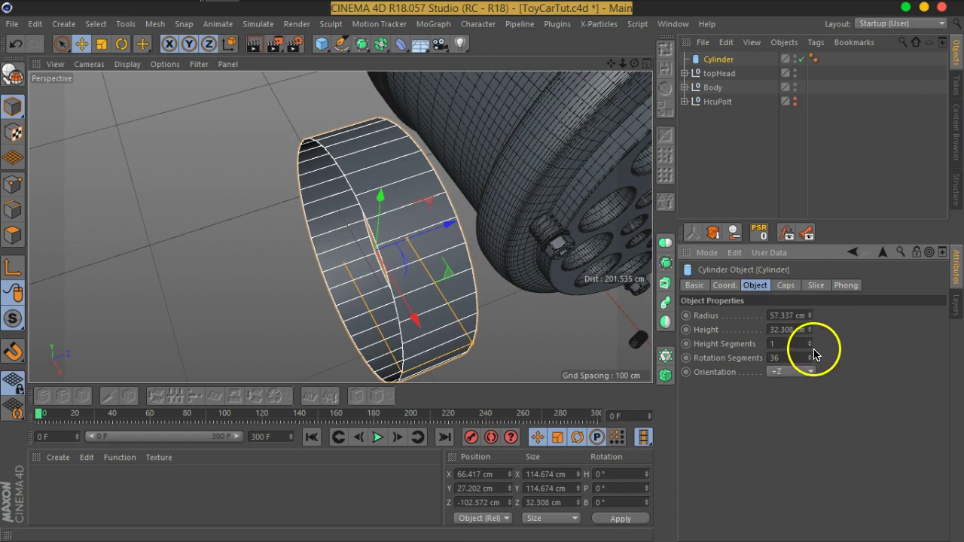
{"action": "left_click", "coordinate": [809, 342]}
{"action": "left_click_drag", "start_coordinate": [490, 282], "coordinate": [524, 302], "text": "alt"}
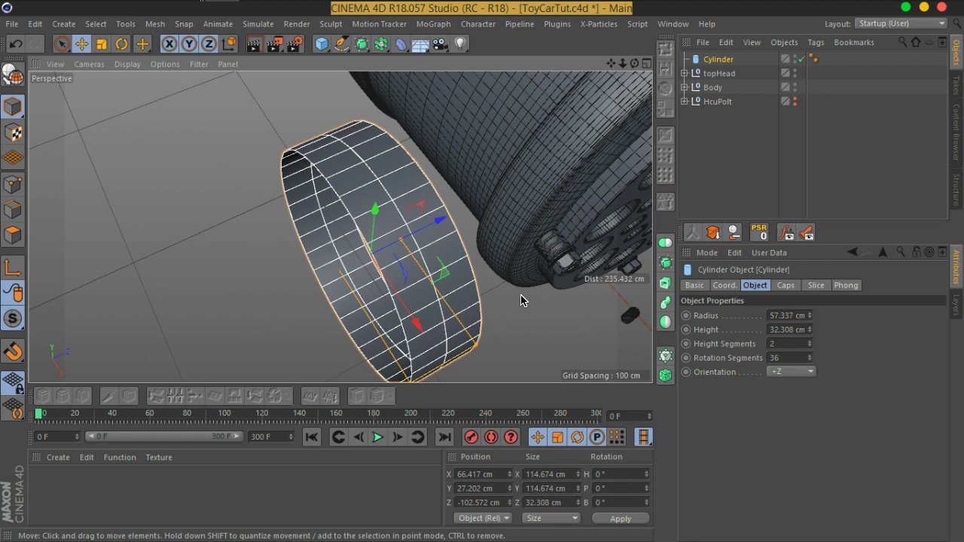
{"action": "key", "text": "F2"}
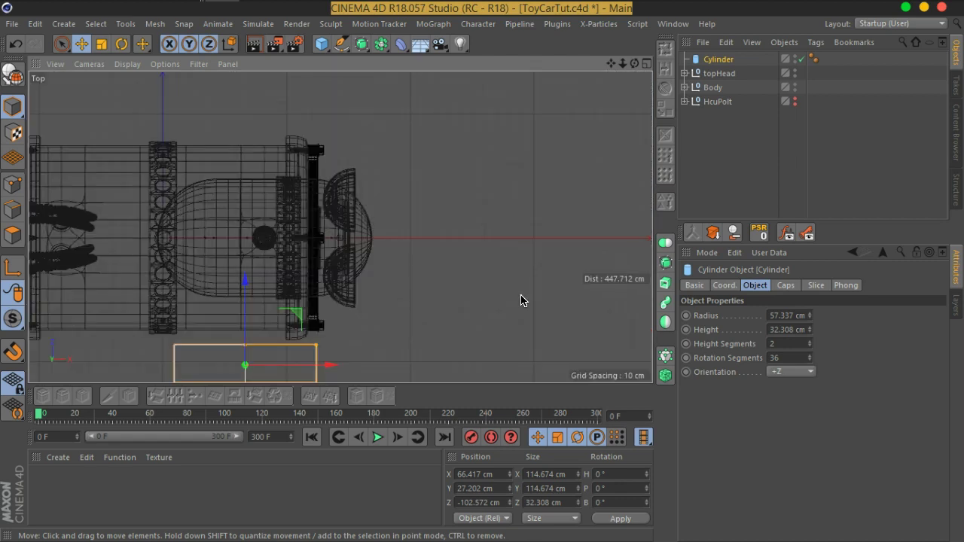
{"action": "key", "text": "F3"}
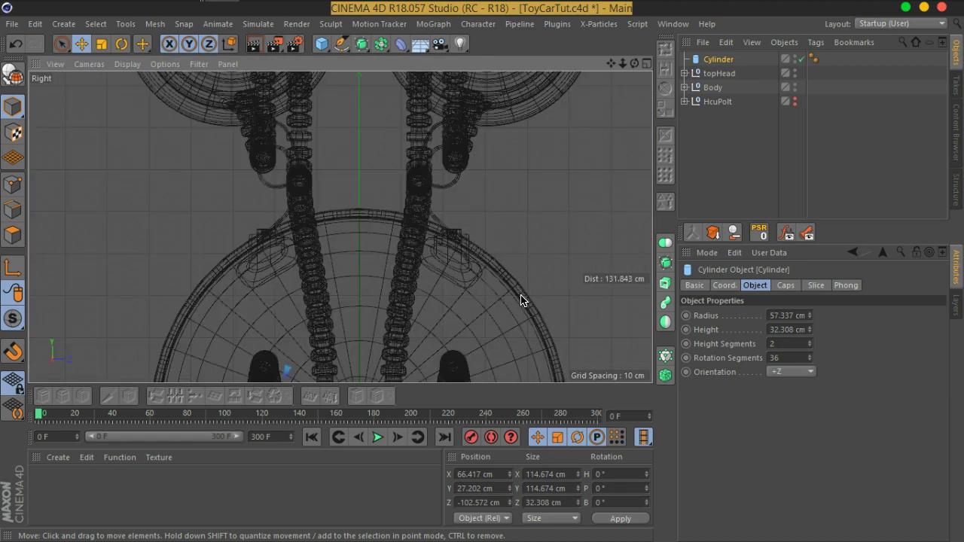
Frame the ring in the Top view with Wireframe display.
{"action": "key", "text": "F4"}
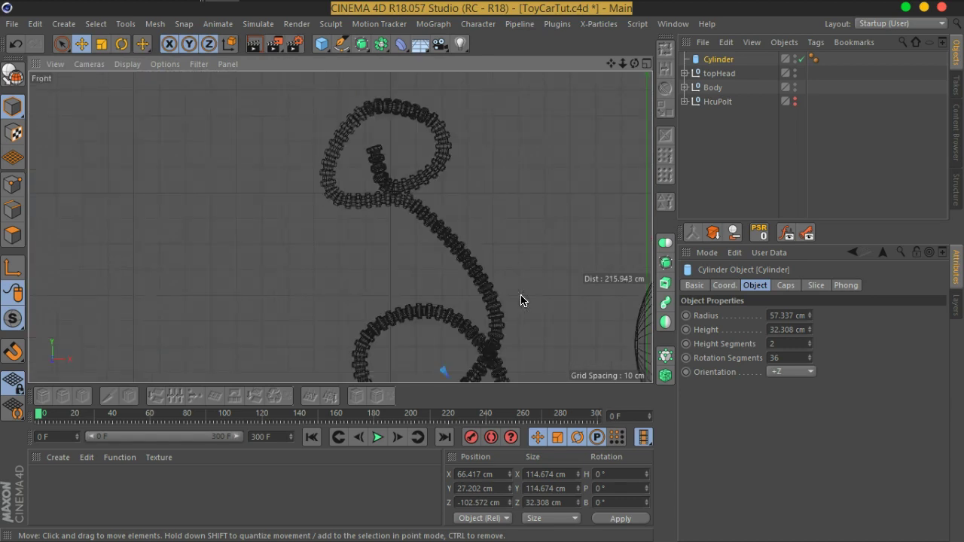
{"action": "key", "text": "F2"}
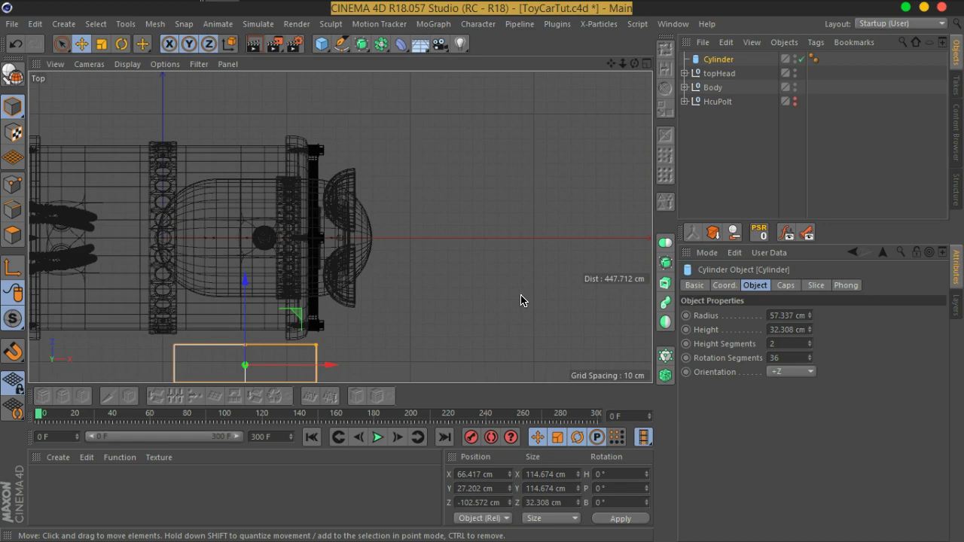
{"action": "right_click_drag", "start_coordinate": [520, 300], "coordinate": [351, 279], "text": "alt"}
{"action": "middle_click_drag", "start_coordinate": [351, 279], "coordinate": [486, 195], "text": "alt"}
{"action": "right_click_drag", "start_coordinate": [487, 196], "coordinate": [444, 189], "text": "alt"}
{"action": "middle_click_drag", "start_coordinate": [444, 189], "coordinate": [446, 245], "text": "alt"}
{"action": "left_click", "coordinate": [125, 64]}
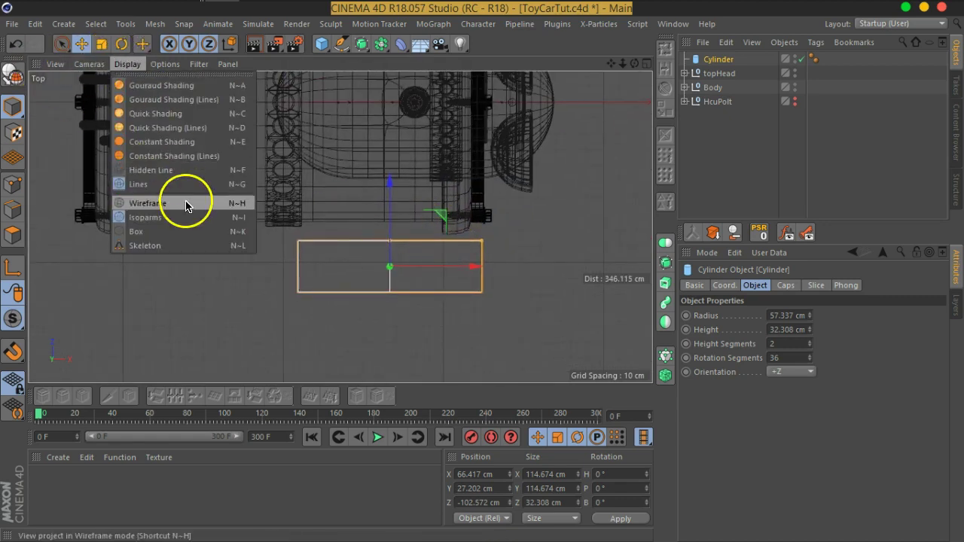
{"action": "left_click", "coordinate": [186, 205]}
{"action": "right_click_drag", "start_coordinate": [387, 275], "coordinate": [413, 268], "text": "alt"}
Make the cylinder editable, Optimize its points, and switch to Polygon mode.
{"action": "left_click", "coordinate": [741, 60]}
{"action": "key", "text": "c"}
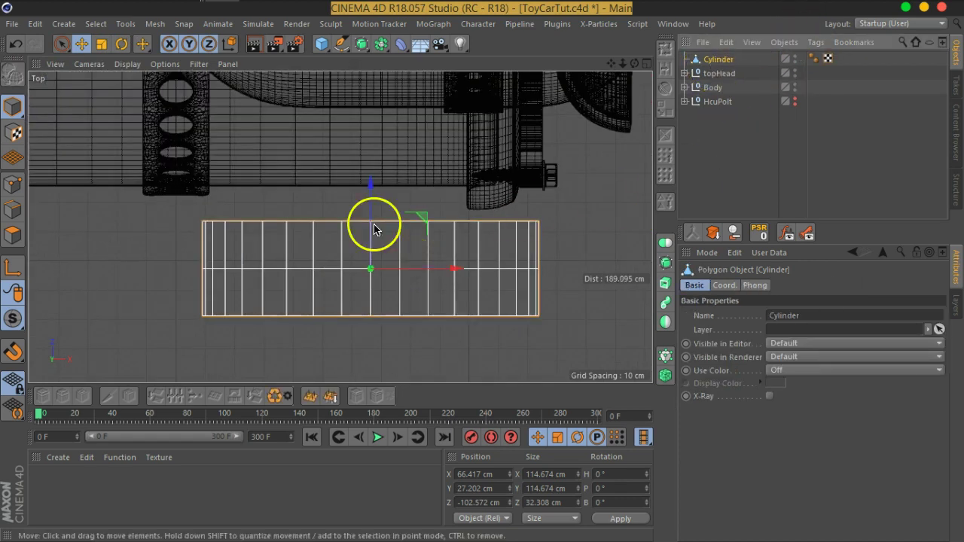
{"action": "left_click", "coordinate": [12, 183]}
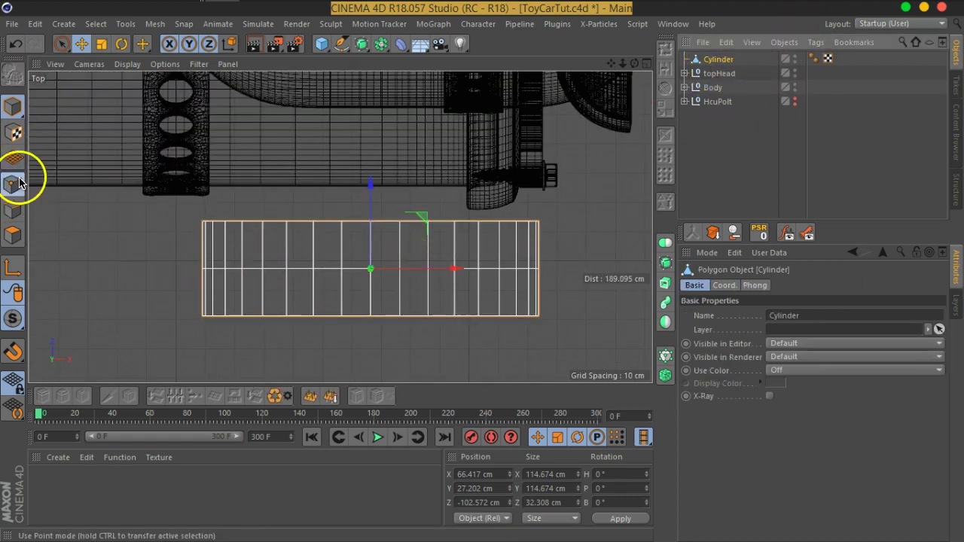
{"action": "right_click", "coordinate": [329, 247]}
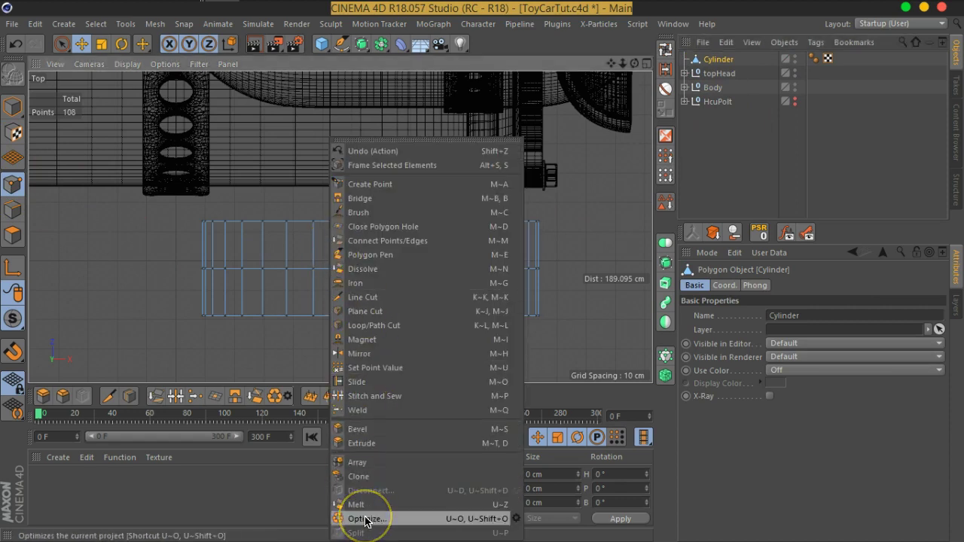
{"action": "left_click", "coordinate": [366, 520]}
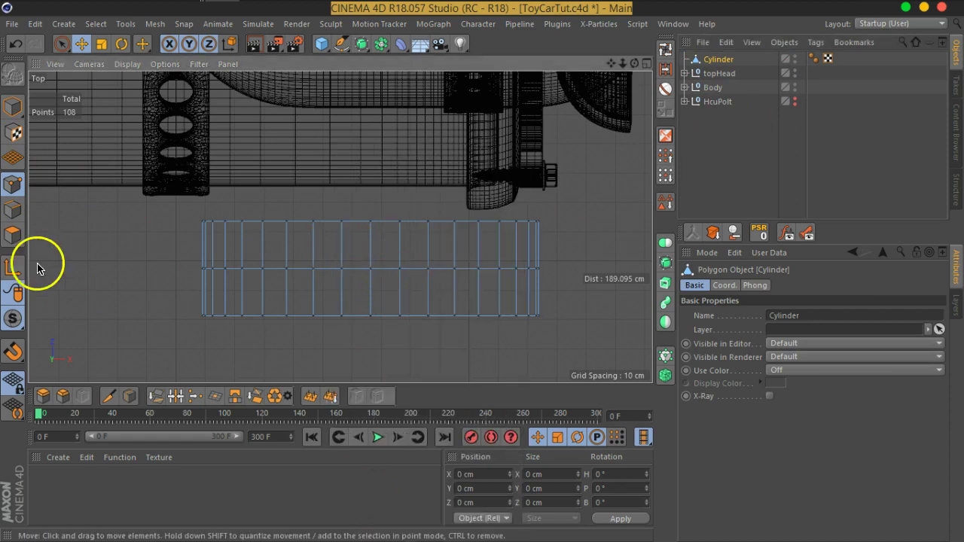
{"action": "left_click", "coordinate": [12, 234]}
{"action": "scroll", "coordinate": [376, 256], "scroll_direction": "up", "scroll_amount": 1}
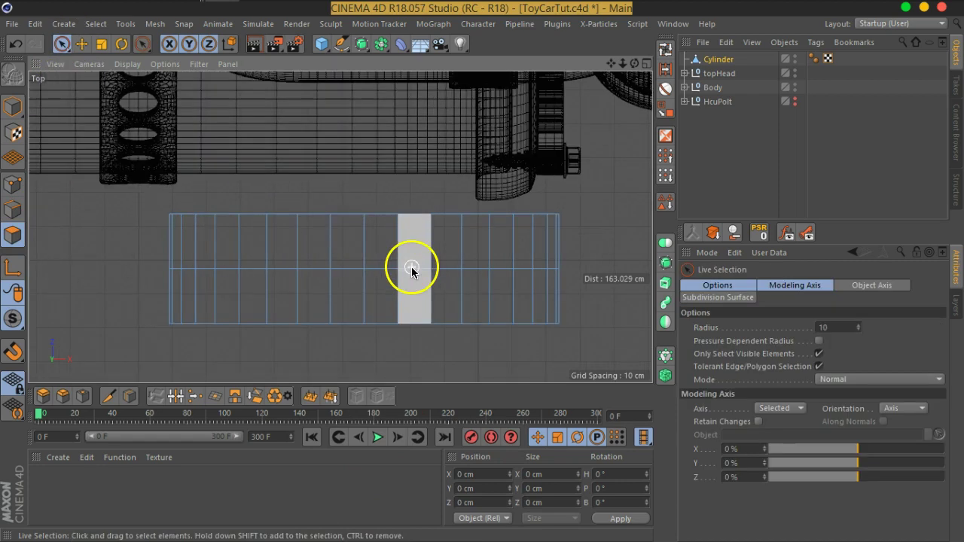
Select the strip of polygons along the ring's lower row.
{"action": "left_click", "coordinate": [535, 292]}
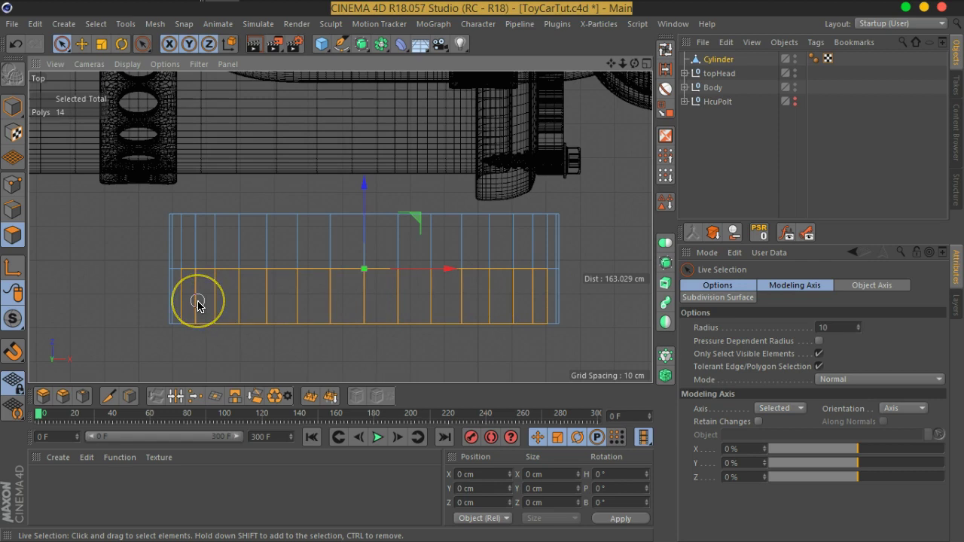
{"action": "scroll", "coordinate": [181, 262], "scroll_direction": "up", "scroll_amount": 4}
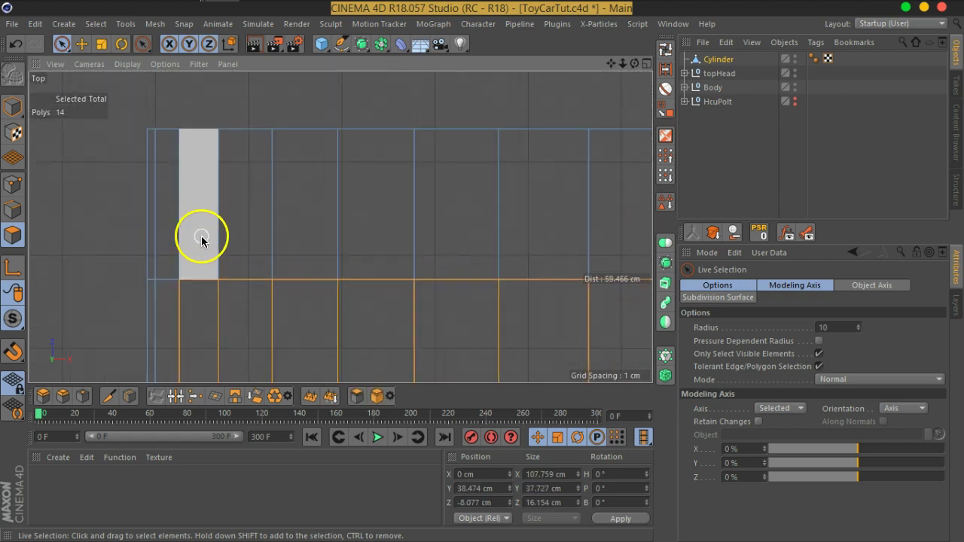
{"action": "left_click", "coordinate": [201, 239], "text": "shift"}
{"action": "scroll", "coordinate": [215, 258], "scroll_direction": "down", "scroll_amount": 4}
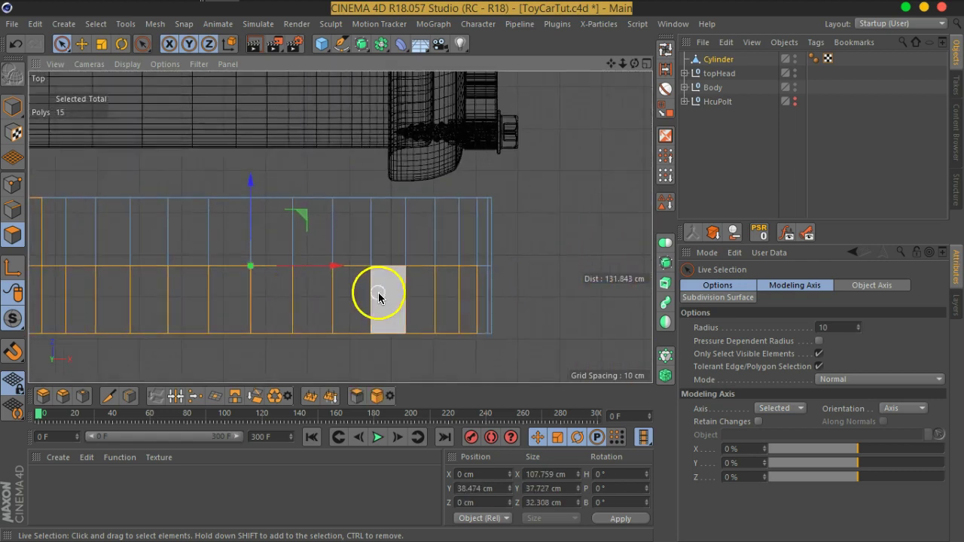
{"action": "scroll", "coordinate": [452, 247], "scroll_direction": "up", "scroll_amount": 4}
{"action": "left_click", "coordinate": [411, 245], "text": "shift"}
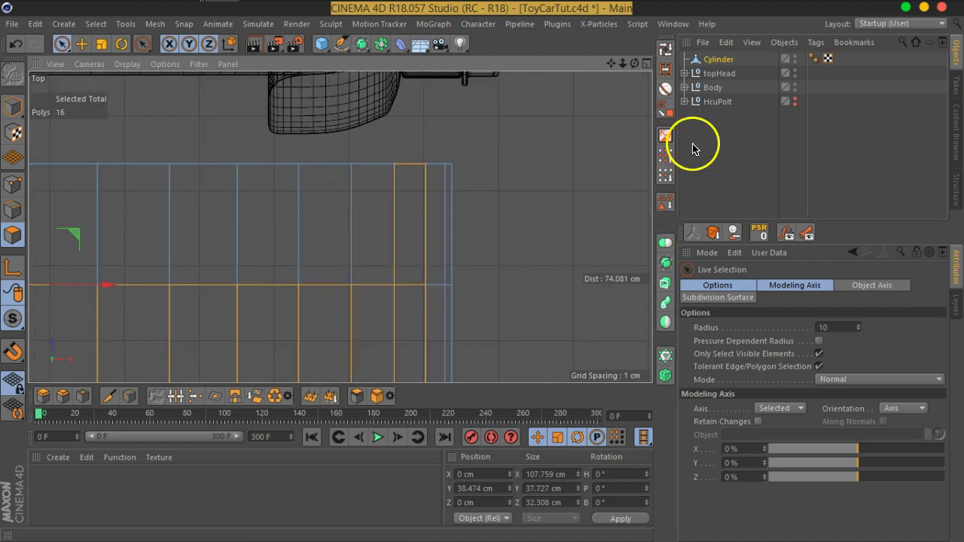
Maximize the Perspective view from the four-view layout and frame the selected polygons.
{"action": "left_click", "coordinate": [646, 64]}
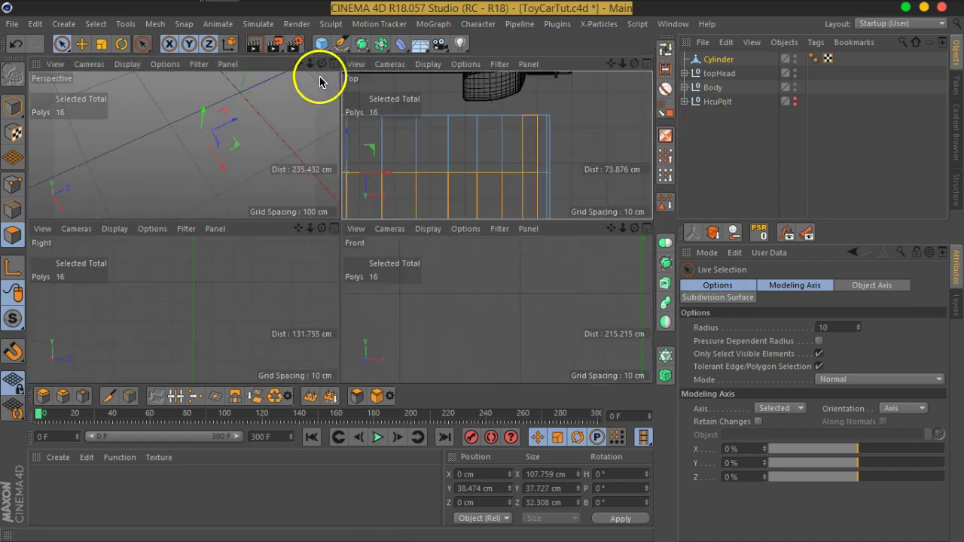
{"action": "left_click", "coordinate": [319, 76]}
{"action": "key", "text": "s"}
{"action": "mouse_move", "coordinate": [458, 238]}
{"action": "left_mouse_down", "text": "alt"}
{"action": "mouse_move", "coordinate": [274, 192]}
{"action": "mouse_move", "coordinate": [585, 183]}
{"action": "mouse_move", "coordinate": [660, 134]}
{"action": "mouse_move", "coordinate": [585, 118]}
{"action": "mouse_move", "coordinate": [394, 142]}
{"action": "mouse_move", "coordinate": [437, 193]}
{"action": "mouse_move", "coordinate": [482, 180]}
{"action": "mouse_move", "coordinate": [478, 236]}
{"action": "mouse_move", "coordinate": [456, 215]}
{"action": "left_mouse_up", "text": "alt"}
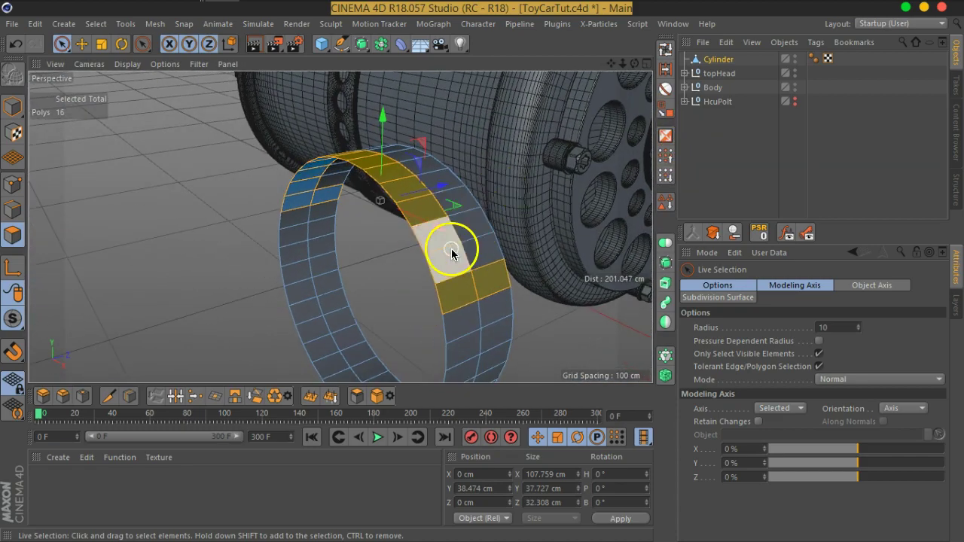
Extrude the selected polygons outward 5.6 cm with Subdivision 0.
{"action": "right_click", "coordinate": [449, 241]}
{"action": "left_click", "coordinate": [497, 287]}
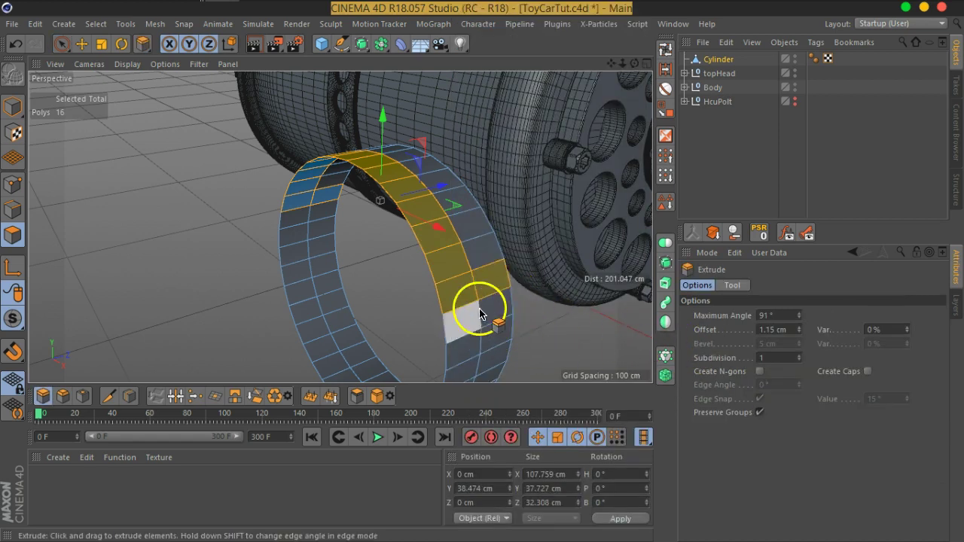
{"action": "left_click_drag", "start_coordinate": [455, 301], "coordinate": [497, 298]}
{"action": "left_click", "coordinate": [758, 364]}
{"action": "left_click", "coordinate": [799, 361]}
{"action": "mouse_move", "coordinate": [388, 290]}
{"action": "left_mouse_down", "text": "alt"}
{"action": "mouse_move", "coordinate": [575, 232]}
{"action": "mouse_move", "coordinate": [612, 233]}
{"action": "mouse_move", "coordinate": [618, 224]}
{"action": "mouse_move", "coordinate": [555, 232]}
{"action": "mouse_move", "coordinate": [411, 226]}
{"action": "mouse_move", "coordinate": [434, 279]}
{"action": "mouse_move", "coordinate": [580, 251]}
{"action": "left_mouse_up", "text": "alt"}
{"action": "scroll", "coordinate": [407, 279], "scroll_direction": "up", "scroll_amount": 3}
{"action": "scroll", "coordinate": [372, 276], "scroll_direction": "up", "scroll_amount": 3}
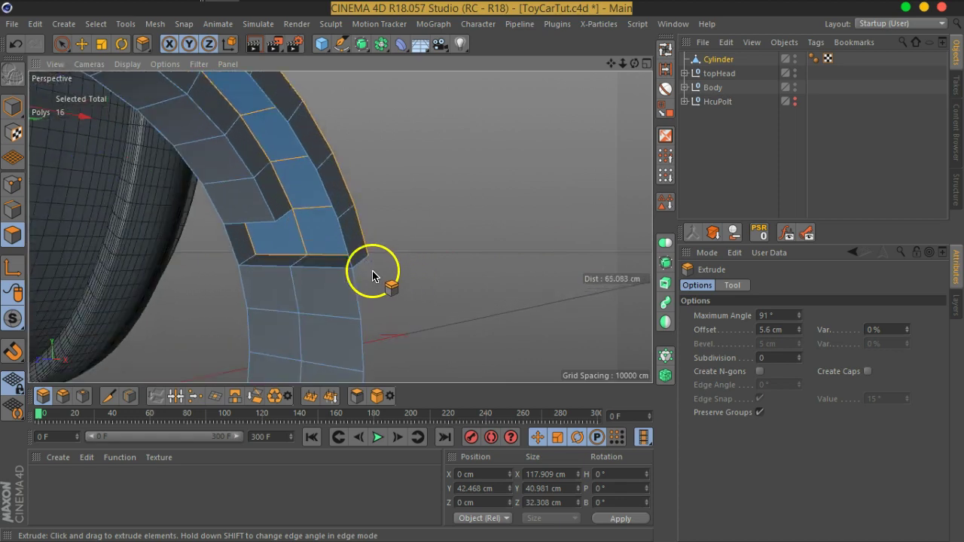
{"action": "left_click_drag", "start_coordinate": [372, 275], "coordinate": [399, 221], "text": "alt"}
{"action": "mouse_move", "coordinate": [494, 239]}
{"action": "left_mouse_down", "text": "alt"}
{"action": "mouse_move", "coordinate": [359, 247]}
{"action": "mouse_move", "coordinate": [588, 221]}
{"action": "left_mouse_up", "text": "alt"}
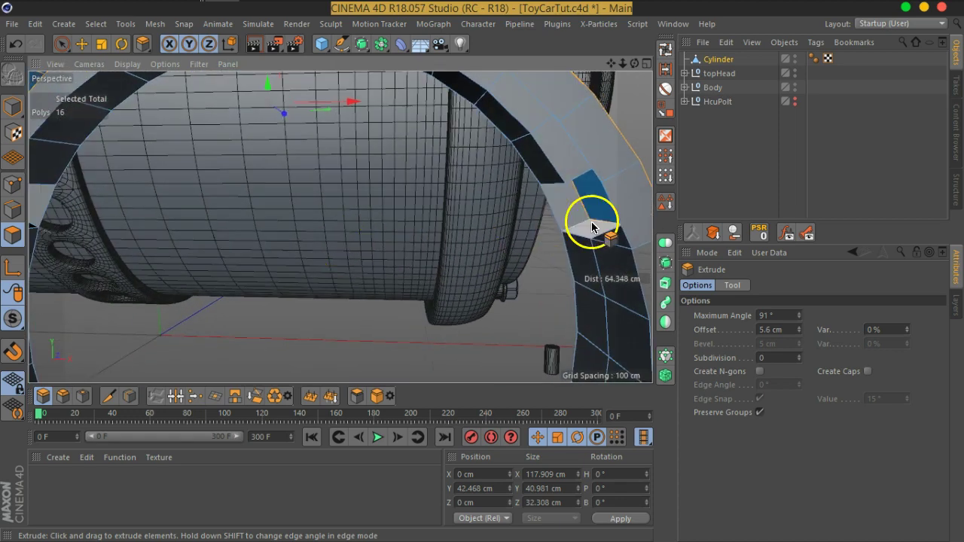
Extrude several single polygons on top of the ring into extra tread blocks.
{"action": "left_click", "coordinate": [630, 213]}
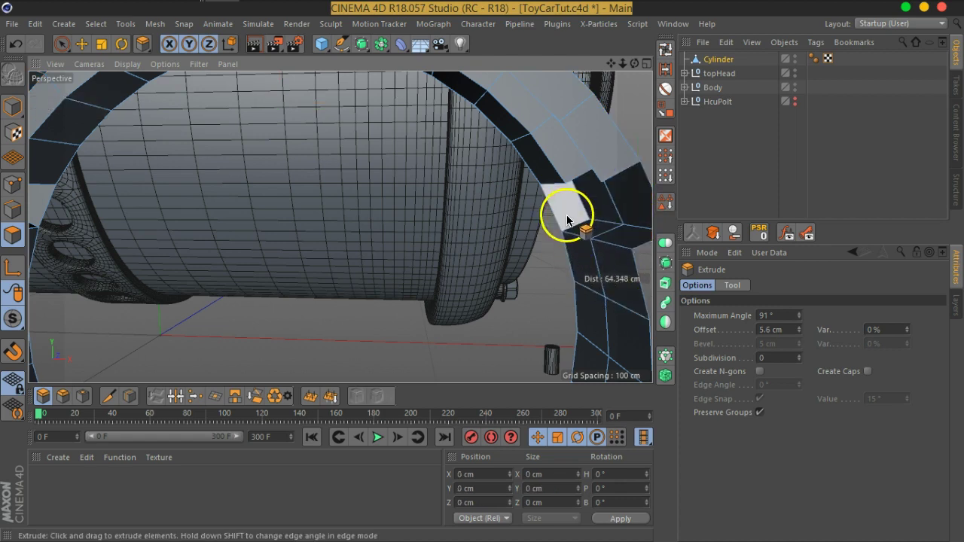
{"action": "mouse_move", "coordinate": [523, 248]}
{"action": "left_mouse_down", "text": "alt"}
{"action": "mouse_move", "coordinate": [419, 280]}
{"action": "mouse_move", "coordinate": [438, 278]}
{"action": "left_mouse_up", "text": "alt"}
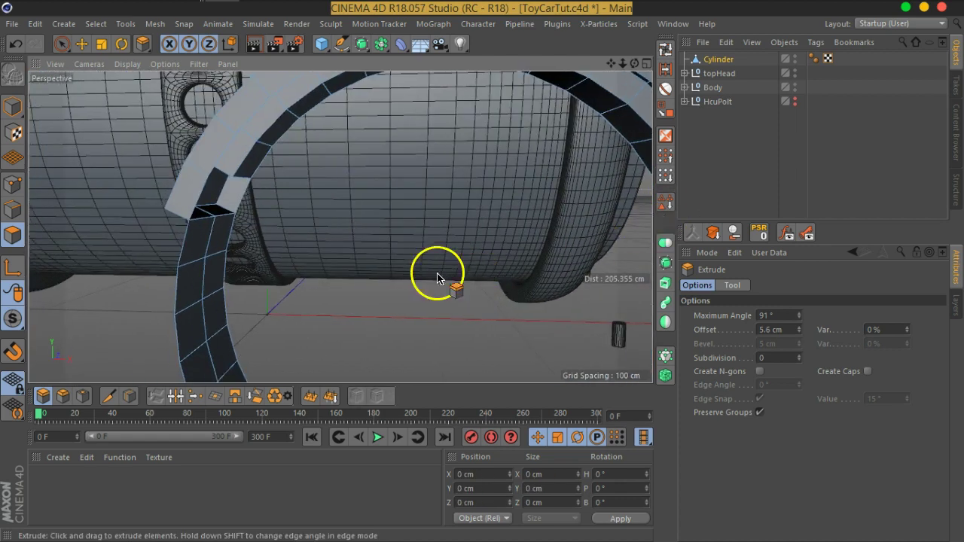
{"action": "left_click", "coordinate": [242, 208]}
{"action": "mouse_move", "coordinate": [242, 208]}
{"action": "left_mouse_down"}
{"action": "mouse_move", "coordinate": [249, 250]}
{"action": "mouse_move", "coordinate": [264, 251]}
{"action": "mouse_move", "coordinate": [359, 252]}
{"action": "mouse_move", "coordinate": [410, 221]}
{"action": "mouse_move", "coordinate": [362, 254]}
{"action": "mouse_move", "coordinate": [370, 279]}
{"action": "mouse_move", "coordinate": [406, 294]}
{"action": "mouse_move", "coordinate": [449, 290]}
{"action": "mouse_move", "coordinate": [375, 276]}
{"action": "left_mouse_up"}
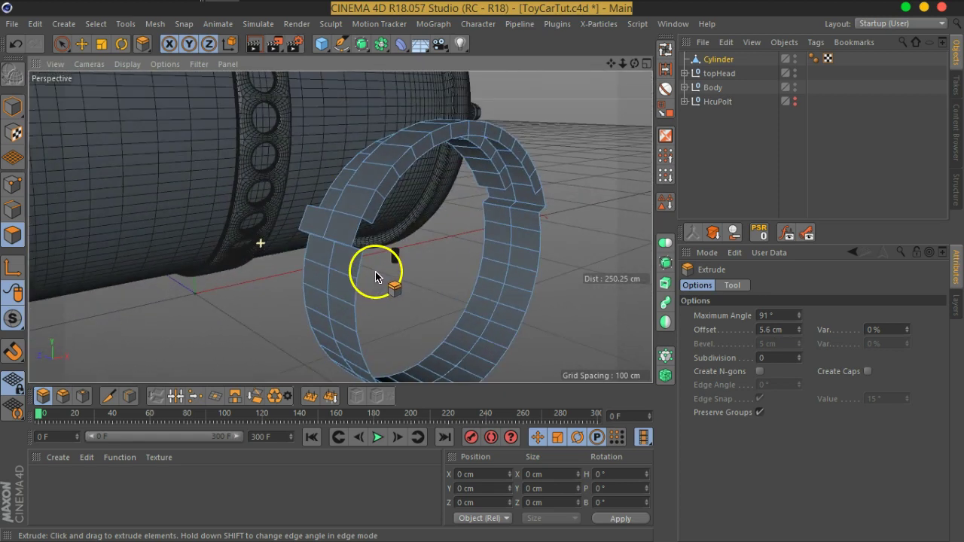
{"action": "scroll", "coordinate": [544, 183], "scroll_direction": "up", "scroll_amount": 2}
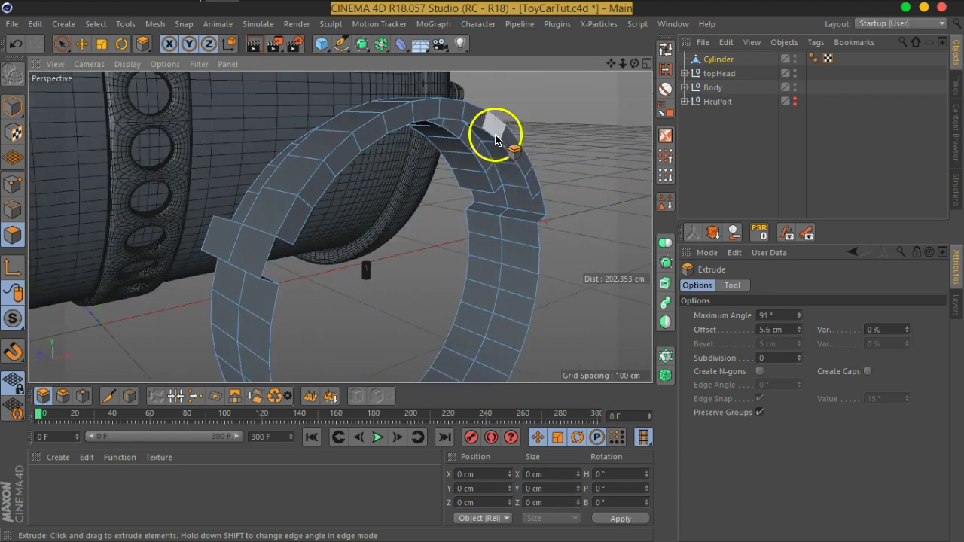
{"action": "left_click", "coordinate": [532, 187]}
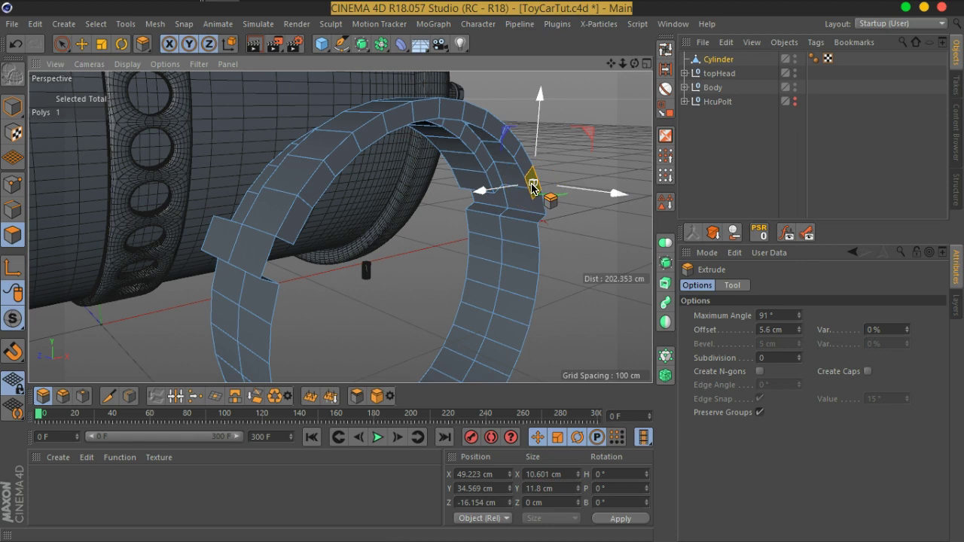
{"action": "key", "text": "d"}
{"action": "left_click", "coordinate": [515, 172]}
{"action": "left_click_drag", "start_coordinate": [521, 167], "coordinate": [496, 138]}
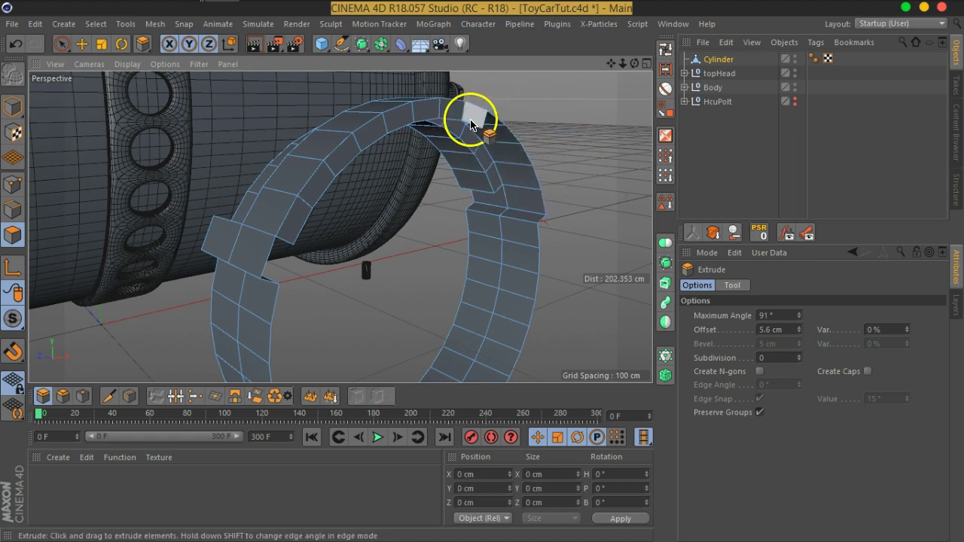
{"action": "mouse_move", "coordinate": [445, 108]}
{"action": "left_mouse_down"}
{"action": "mouse_move", "coordinate": [387, 129]}
{"action": "mouse_move", "coordinate": [344, 164]}
{"action": "left_mouse_up"}
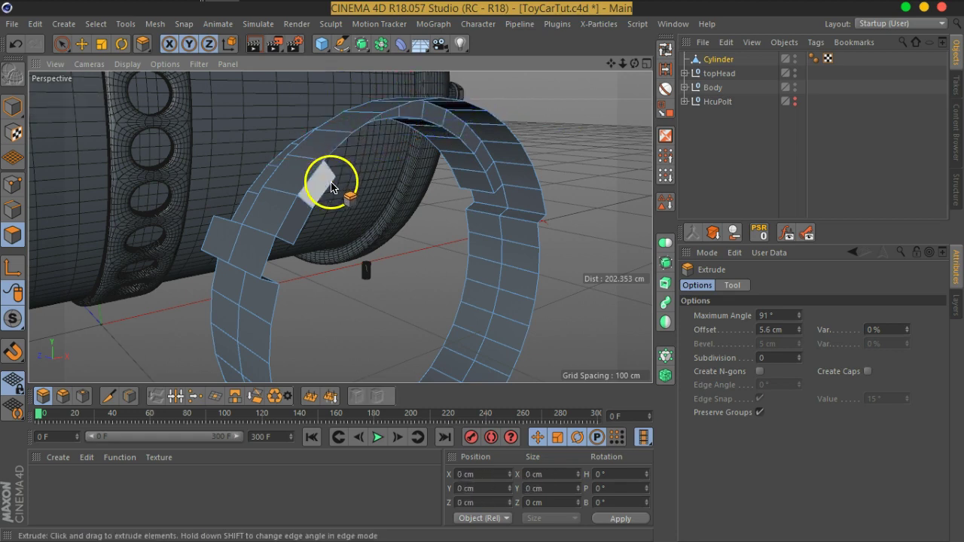
{"action": "mouse_move", "coordinate": [304, 219]}
{"action": "left_mouse_down", "text": "alt"}
{"action": "mouse_move", "coordinate": [327, 224]}
{"action": "mouse_move", "coordinate": [144, 213]}
{"action": "mouse_move", "coordinate": [314, 221]}
{"action": "mouse_move", "coordinate": [462, 198]}
{"action": "mouse_move", "coordinate": [512, 165]}
{"action": "mouse_move", "coordinate": [489, 167]}
{"action": "mouse_move", "coordinate": [413, 226]}
{"action": "mouse_move", "coordinate": [415, 267]}
{"action": "mouse_move", "coordinate": [444, 269]}
{"action": "mouse_move", "coordinate": [107, 212]}
{"action": "left_mouse_up", "text": "alt"}
{"action": "left_click", "coordinate": [13, 183]}
Optimize the ring's points to merge overlaps (142 to 129), then reselect Cylinder in Model mode.
{"action": "left_click", "coordinate": [391, 247]}
{"action": "right_click", "coordinate": [391, 246]}
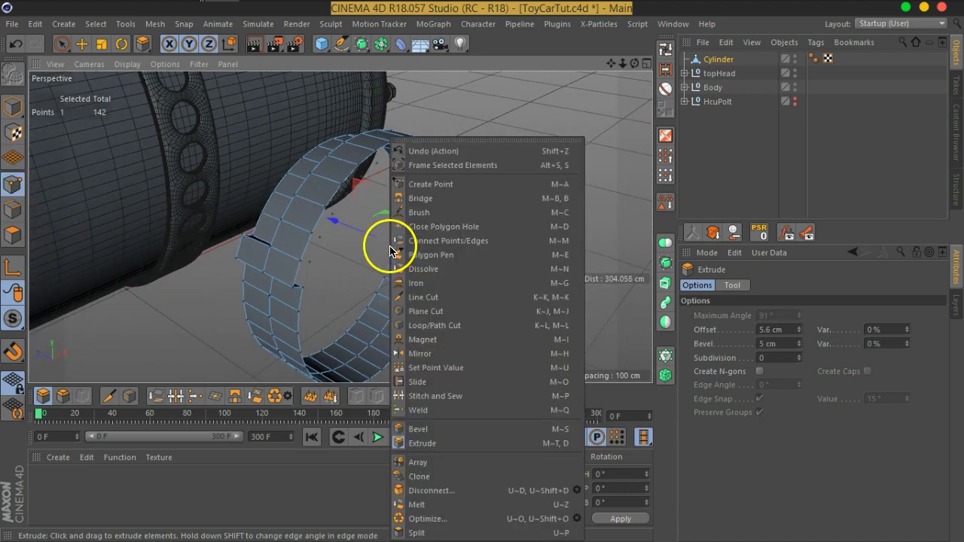
{"action": "left_click", "coordinate": [442, 518]}
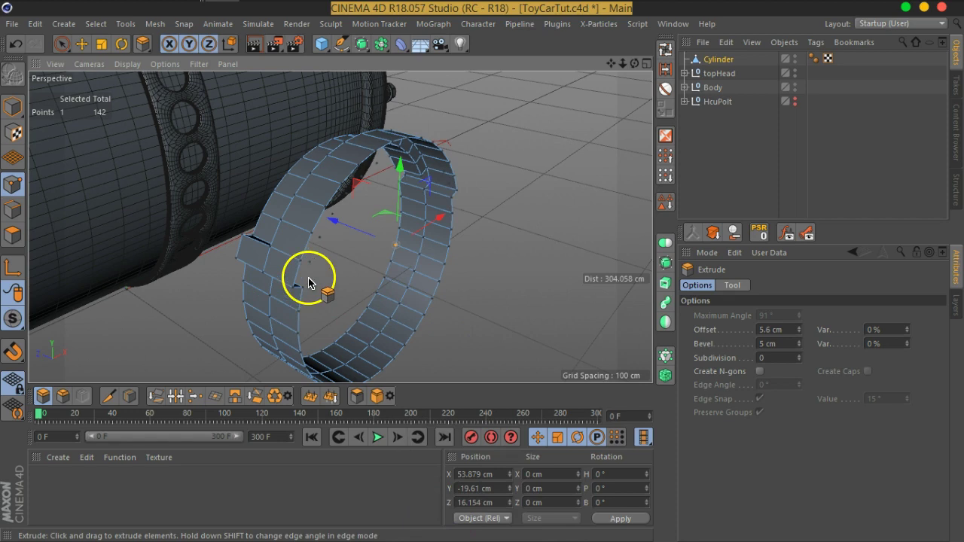
{"action": "mouse_move", "coordinate": [444, 258]}
{"action": "left_mouse_down", "text": "alt"}
{"action": "mouse_move", "coordinate": [394, 264]}
{"action": "mouse_move", "coordinate": [318, 241]}
{"action": "mouse_move", "coordinate": [387, 231]}
{"action": "mouse_move", "coordinate": [472, 253]}
{"action": "left_mouse_up", "text": "alt"}
{"action": "right_click", "coordinate": [472, 253]}
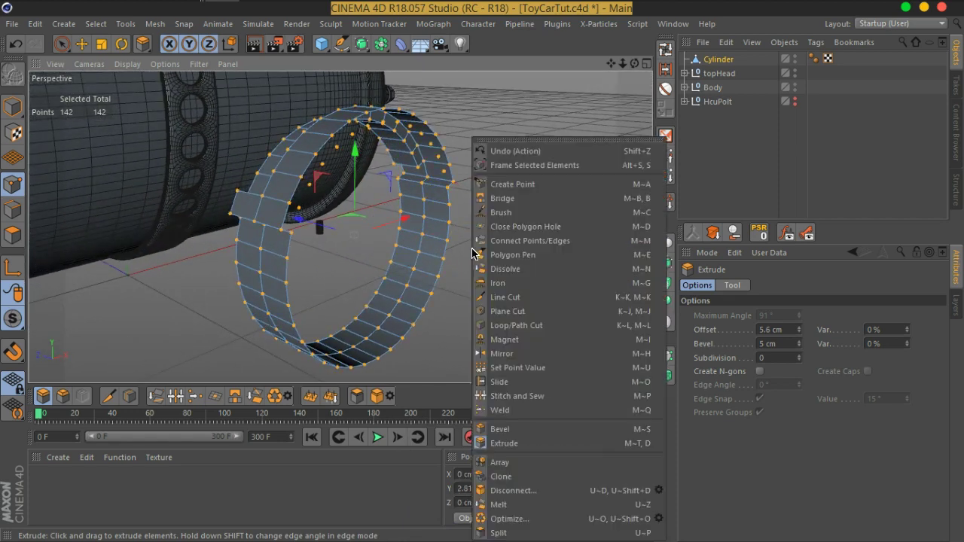
{"action": "left_click", "coordinate": [538, 517]}
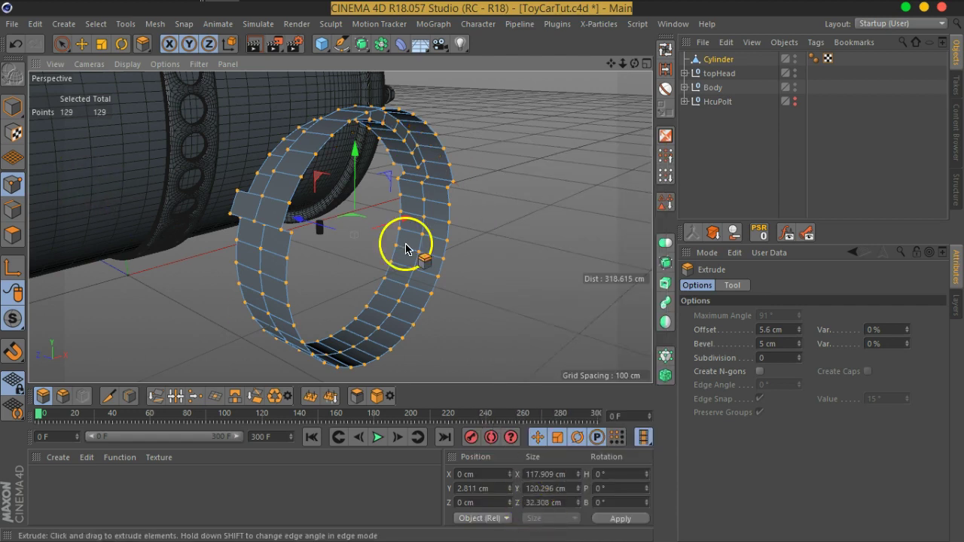
{"action": "left_click", "coordinate": [740, 170]}
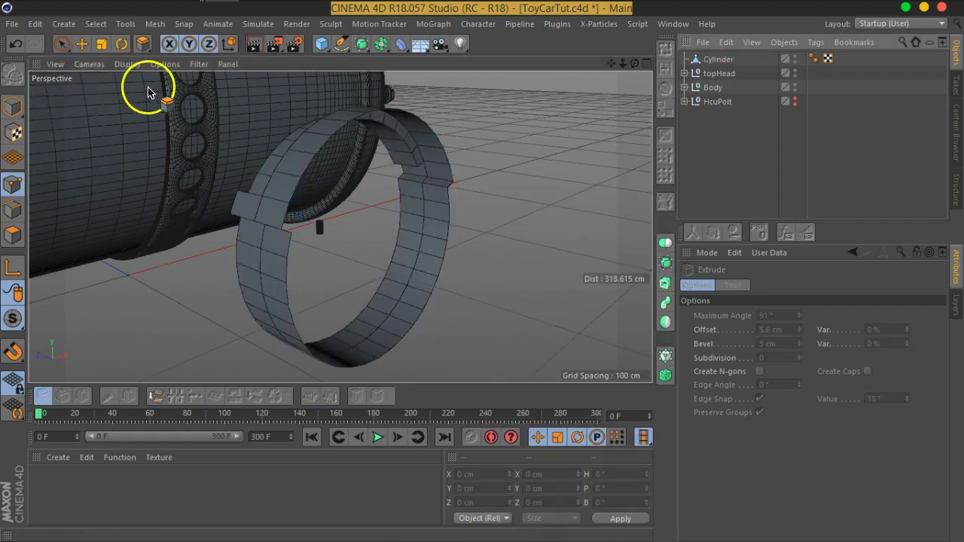
{"action": "left_click", "coordinate": [16, 113]}
{"action": "left_click", "coordinate": [715, 59]}
{"action": "mouse_move", "coordinate": [495, 209]}
{"action": "left_mouse_down", "text": "alt"}
{"action": "mouse_move", "coordinate": [517, 269]}
{"action": "mouse_move", "coordinate": [475, 254]}
{"action": "left_mouse_up", "text": "alt"}
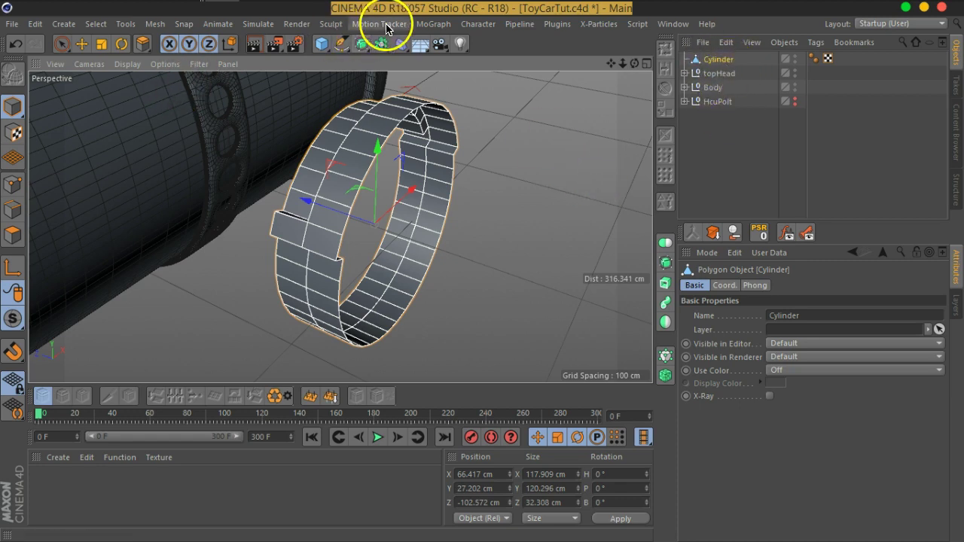
Place the ring inside a new MoGraph Cloner and set its mode to Linear.
{"action": "left_click", "coordinate": [433, 24]}
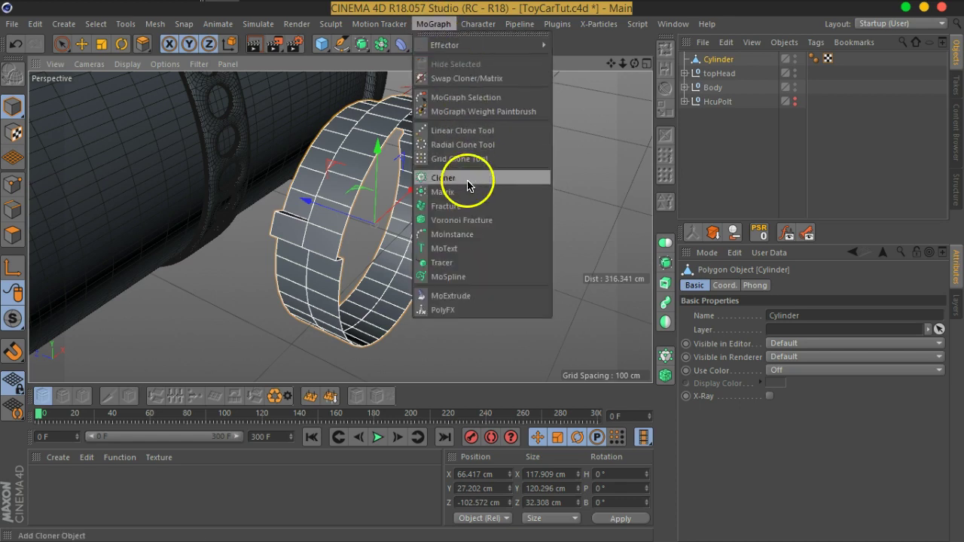
{"action": "left_click", "coordinate": [451, 173]}
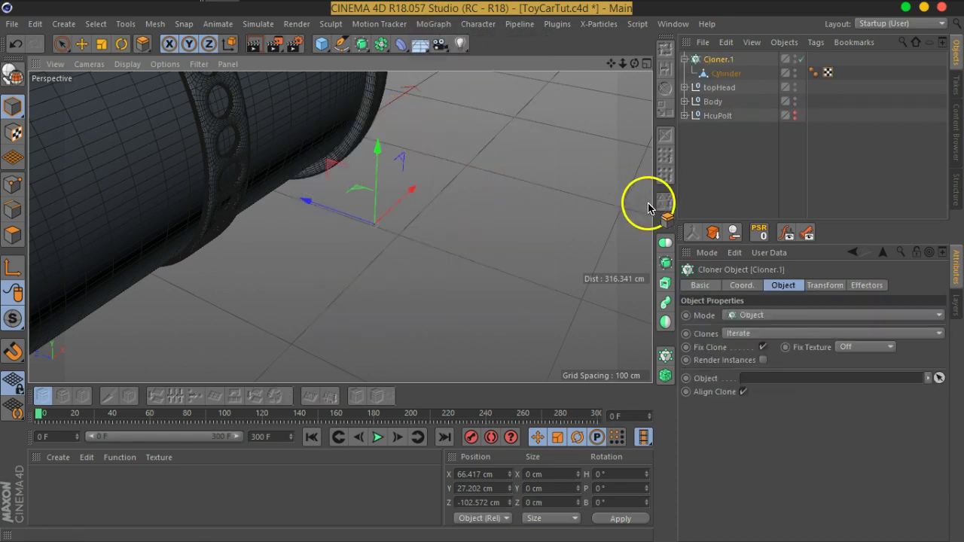
{"action": "left_click", "coordinate": [762, 314]}
{"action": "left_click", "coordinate": [760, 345]}
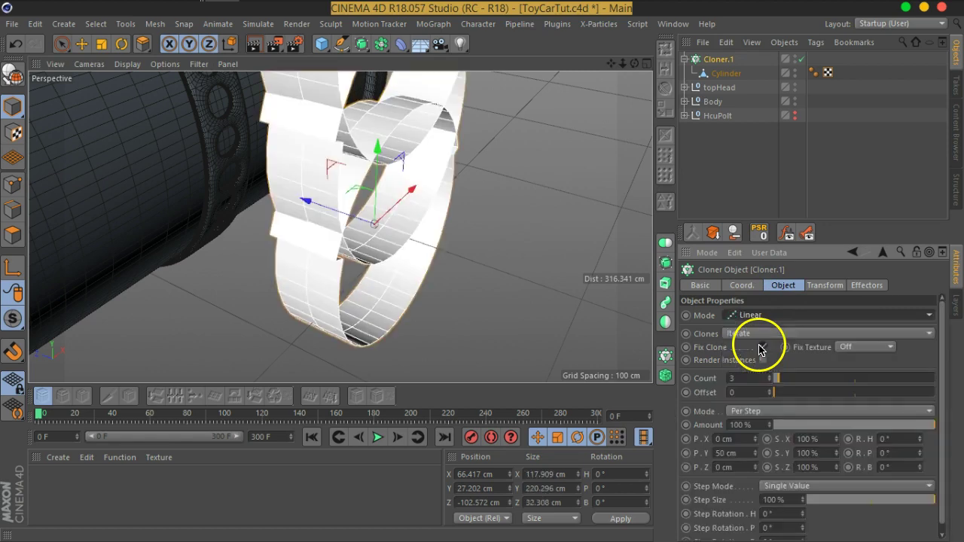
Set the clone offsets to 0 cm on Y and about -28 cm along Z.
{"action": "mouse_move", "coordinate": [456, 236]}
{"action": "left_mouse_down", "text": "alt"}
{"action": "mouse_move", "coordinate": [441, 204]}
{"action": "mouse_move", "coordinate": [344, 269]}
{"action": "mouse_move", "coordinate": [394, 269]}
{"action": "mouse_move", "coordinate": [296, 127]}
{"action": "mouse_move", "coordinate": [445, 272]}
{"action": "mouse_move", "coordinate": [573, 327]}
{"action": "left_mouse_up", "text": "alt"}
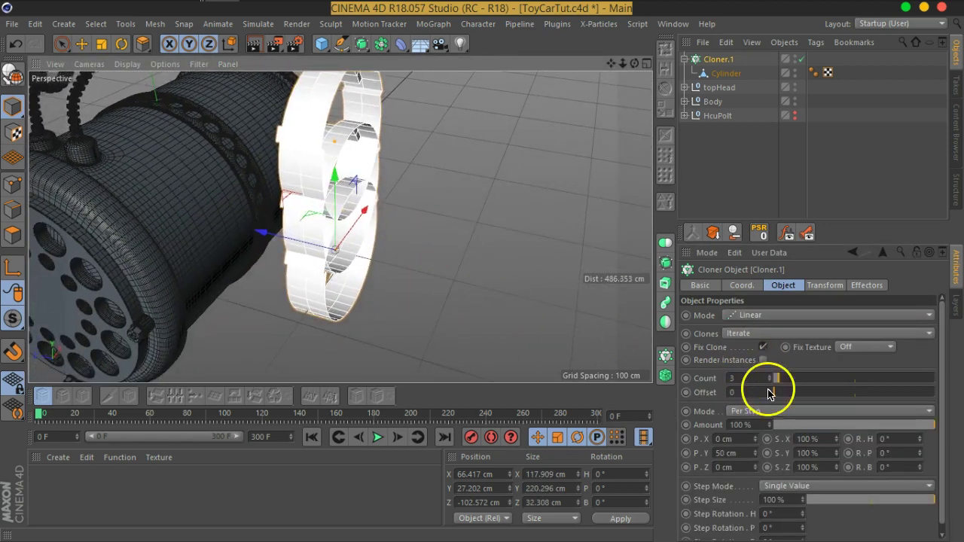
{"action": "left_click_drag", "start_coordinate": [753, 457], "coordinate": [754, 399]}
{"action": "mouse_move", "coordinate": [757, 468]}
{"action": "left_mouse_down"}
{"action": "mouse_move", "coordinate": [743, 387]}
{"action": "mouse_move", "coordinate": [800, 516]}
{"action": "mouse_move", "coordinate": [768, 485]}
{"action": "left_mouse_up"}
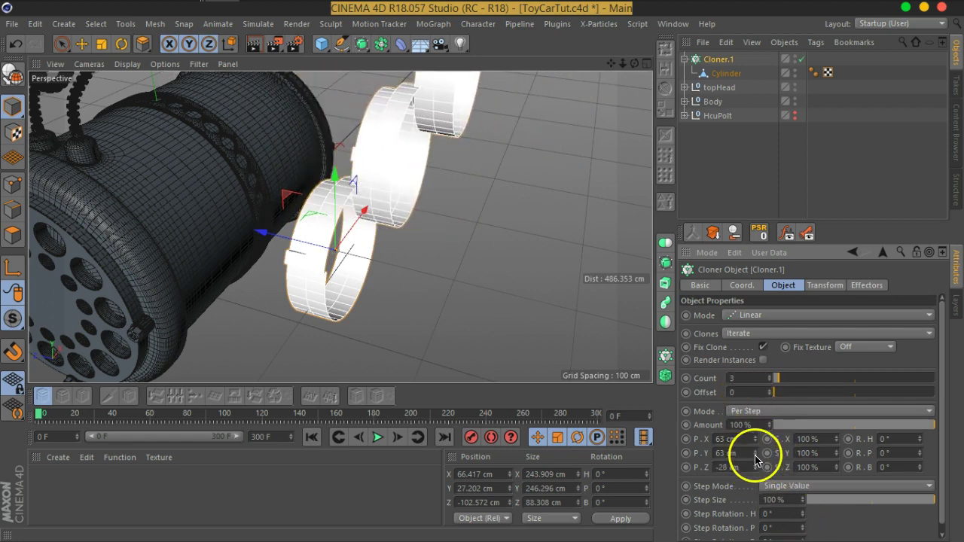
{"action": "left_click_drag", "start_coordinate": [753, 451], "coordinate": [757, 457]}
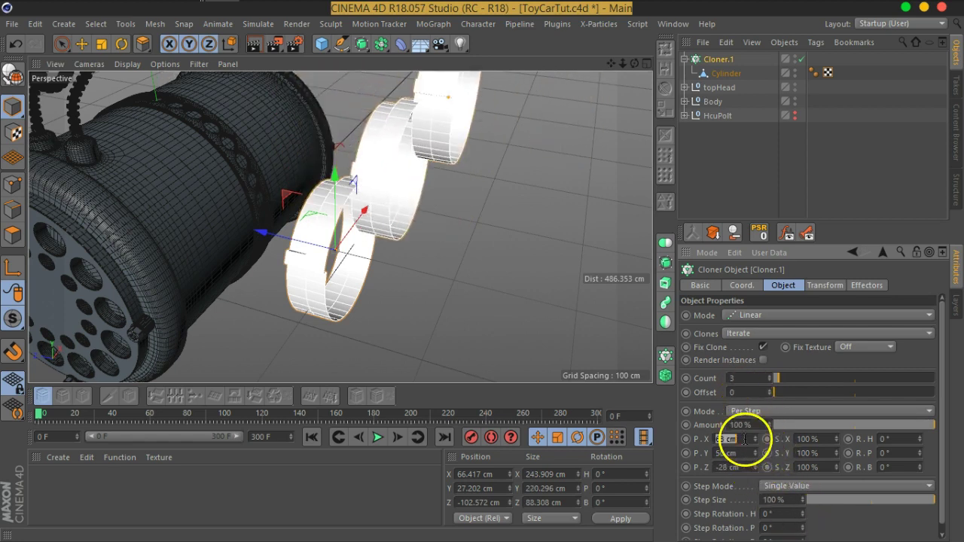
{"action": "type", "text": "0"}
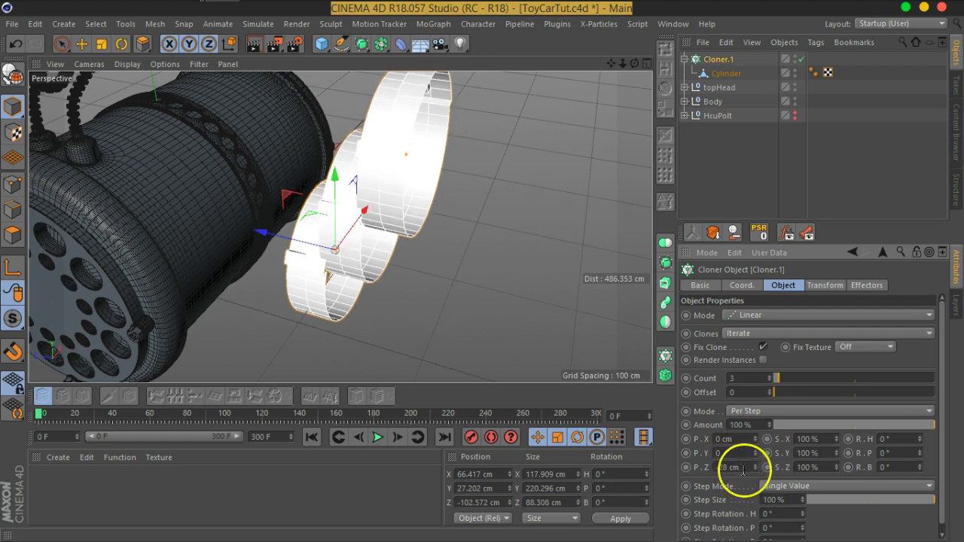
{"action": "key", "text": "Tab"}
Spread the clones to 42 cm along Z and hide the car Body.
{"action": "scroll", "coordinate": [382, 179], "scroll_direction": "up", "scroll_amount": 2}
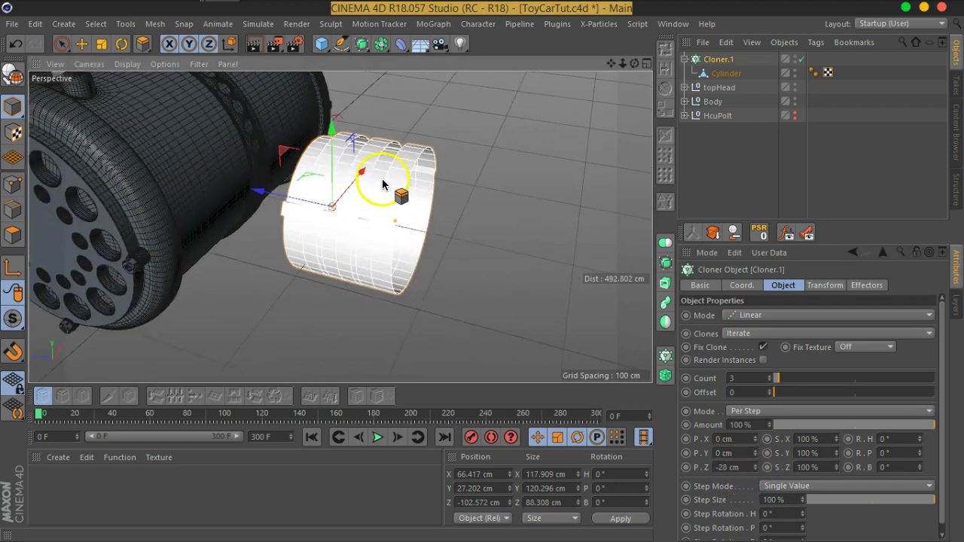
{"action": "scroll", "coordinate": [382, 181], "scroll_direction": "up", "scroll_amount": 3}
{"action": "mouse_move", "coordinate": [430, 215]}
{"action": "left_mouse_down", "text": "alt"}
{"action": "mouse_move", "coordinate": [538, 221]}
{"action": "mouse_move", "coordinate": [351, 168]}
{"action": "mouse_move", "coordinate": [329, 178]}
{"action": "mouse_move", "coordinate": [415, 189]}
{"action": "mouse_move", "coordinate": [585, 168]}
{"action": "mouse_move", "coordinate": [577, 204]}
{"action": "mouse_move", "coordinate": [537, 158]}
{"action": "mouse_move", "coordinate": [501, 194]}
{"action": "mouse_move", "coordinate": [510, 151]}
{"action": "mouse_move", "coordinate": [459, 123]}
{"action": "mouse_move", "coordinate": [445, 159]}
{"action": "mouse_move", "coordinate": [531, 216]}
{"action": "mouse_move", "coordinate": [517, 209]}
{"action": "mouse_move", "coordinate": [527, 199]}
{"action": "left_mouse_up", "text": "alt"}
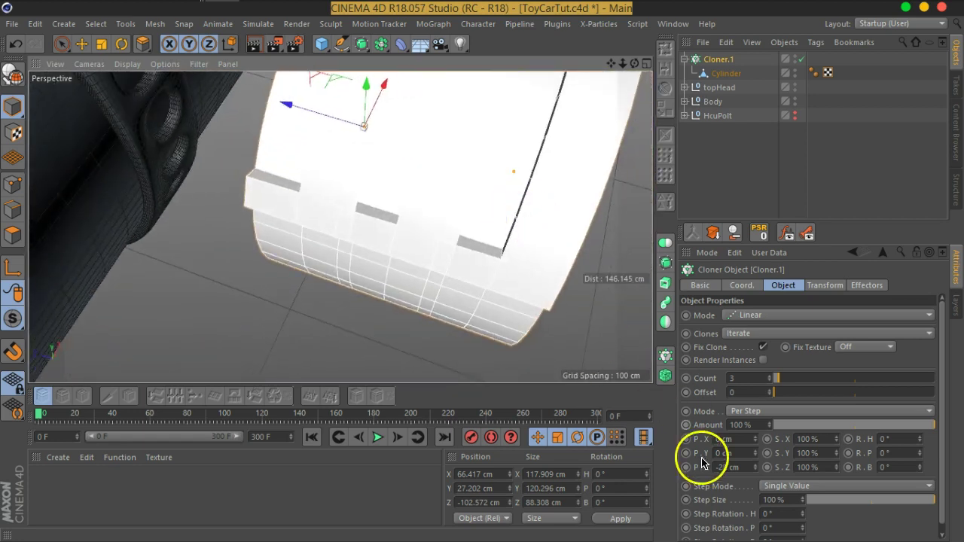
{"action": "mouse_move", "coordinate": [751, 470]}
{"action": "left_mouse_down"}
{"action": "mouse_move", "coordinate": [742, 400]}
{"action": "mouse_move", "coordinate": [750, 420]}
{"action": "left_mouse_up"}
{"action": "mouse_move", "coordinate": [354, 226]}
{"action": "left_mouse_down", "text": "alt"}
{"action": "mouse_move", "coordinate": [301, 204]}
{"action": "mouse_move", "coordinate": [409, 234]}
{"action": "left_mouse_up", "text": "alt"}
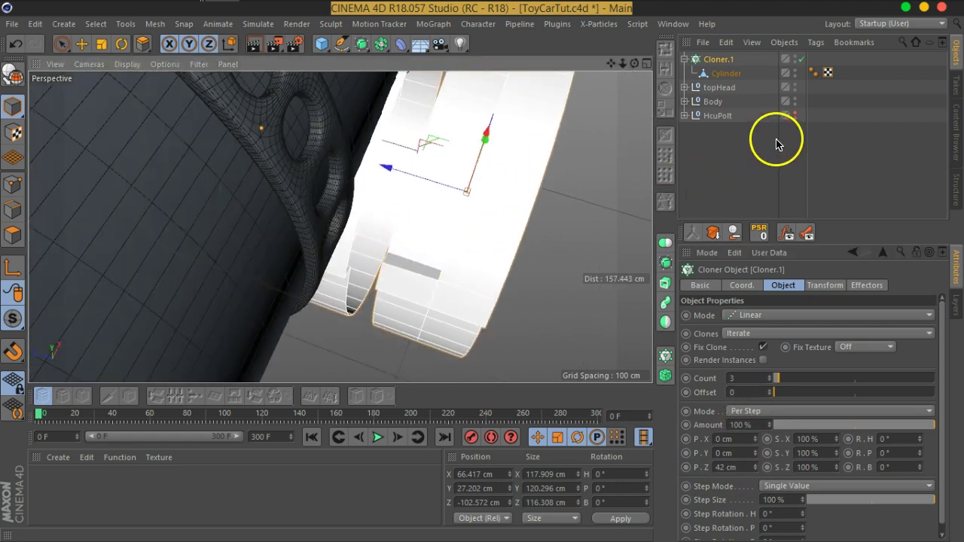
{"action": "left_click", "coordinate": [795, 101]}
{"action": "mouse_move", "coordinate": [425, 226]}
{"action": "left_mouse_down", "text": "alt"}
{"action": "mouse_move", "coordinate": [482, 129]}
{"action": "mouse_move", "coordinate": [477, 264]}
{"action": "mouse_move", "coordinate": [495, 261]}
{"action": "mouse_move", "coordinate": [474, 226]}
{"action": "mouse_move", "coordinate": [490, 215]}
{"action": "mouse_move", "coordinate": [389, 279]}
{"action": "mouse_move", "coordinate": [429, 235]}
{"action": "left_mouse_up", "text": "alt"}
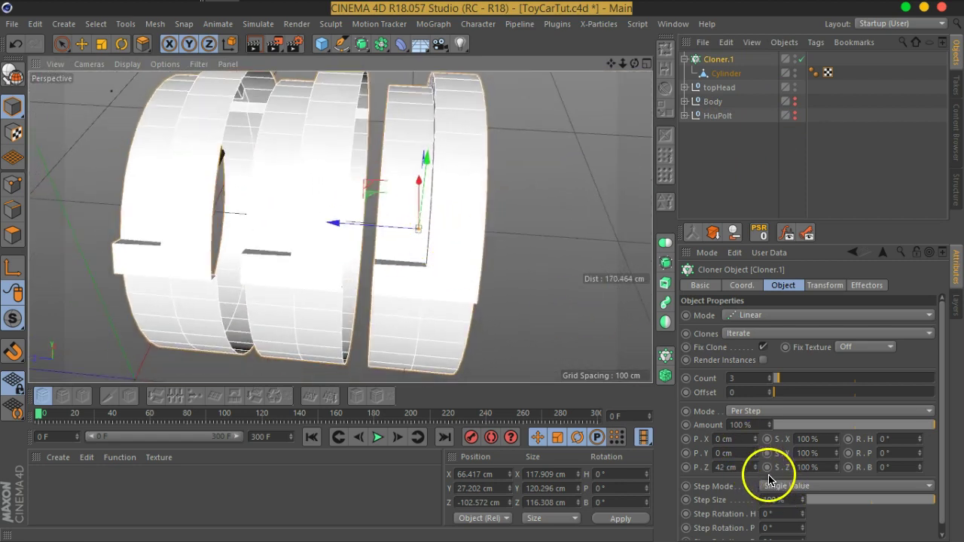
Adjust the clone Z offset from -37 cm to a final 31 cm and zoom in on the rings.
{"action": "mouse_move", "coordinate": [758, 472]}
{"action": "left_mouse_down"}
{"action": "mouse_move", "coordinate": [750, 445]}
{"action": "mouse_move", "coordinate": [788, 525]}
{"action": "left_mouse_up"}
{"action": "mouse_move", "coordinate": [474, 323]}
{"action": "left_mouse_down", "text": "alt"}
{"action": "mouse_move", "coordinate": [367, 283]}
{"action": "mouse_move", "coordinate": [442, 241]}
{"action": "mouse_move", "coordinate": [344, 198]}
{"action": "mouse_move", "coordinate": [375, 214]}
{"action": "left_mouse_up", "text": "alt"}
{"action": "mouse_move", "coordinate": [758, 471]}
{"action": "left_mouse_down"}
{"action": "mouse_move", "coordinate": [757, 419]}
{"action": "mouse_move", "coordinate": [747, 427]}
{"action": "left_mouse_up"}
{"action": "mouse_move", "coordinate": [340, 237]}
{"action": "left_mouse_down", "text": "alt"}
{"action": "mouse_move", "coordinate": [435, 159]}
{"action": "mouse_move", "coordinate": [495, 286]}
{"action": "mouse_move", "coordinate": [570, 209]}
{"action": "mouse_move", "coordinate": [600, 146]}
{"action": "mouse_move", "coordinate": [548, 143]}
{"action": "mouse_move", "coordinate": [394, 189]}
{"action": "mouse_move", "coordinate": [323, 279]}
{"action": "mouse_move", "coordinate": [392, 262]}
{"action": "mouse_move", "coordinate": [430, 199]}
{"action": "mouse_move", "coordinate": [469, 225]}
{"action": "mouse_move", "coordinate": [466, 238]}
{"action": "mouse_move", "coordinate": [506, 207]}
{"action": "mouse_move", "coordinate": [512, 187]}
{"action": "left_mouse_up", "text": "alt"}
{"action": "scroll", "coordinate": [514, 194], "scroll_direction": "down", "scroll_amount": 3}
{"action": "scroll", "coordinate": [519, 214], "scroll_direction": "down", "scroll_amount": 3}
{"action": "scroll", "coordinate": [512, 221], "scroll_direction": "down", "scroll_amount": 3}
{"action": "scroll", "coordinate": [527, 248], "scroll_direction": "down", "scroll_amount": 2}
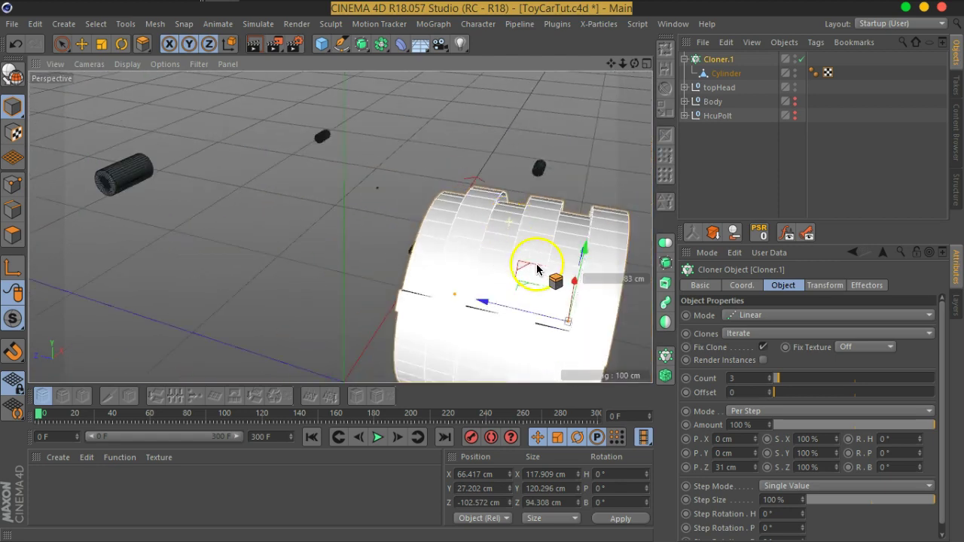
{"action": "scroll", "coordinate": [344, 215], "scroll_direction": "up", "scroll_amount": 2}
{"action": "scroll", "coordinate": [394, 194], "scroll_direction": "up", "scroll_amount": 2}
{"action": "scroll", "coordinate": [387, 189], "scroll_direction": "up", "scroll_amount": 3}
Switch the viewport display to Isoparms.
{"action": "scroll", "coordinate": [430, 174], "scroll_direction": "up", "scroll_amount": 2}
{"action": "mouse_move", "coordinate": [430, 175]}
{"action": "left_mouse_down", "text": "alt"}
{"action": "mouse_move", "coordinate": [443, 220]}
{"action": "mouse_move", "coordinate": [434, 168]}
{"action": "mouse_move", "coordinate": [448, 207]}
{"action": "mouse_move", "coordinate": [458, 180]}
{"action": "left_mouse_up", "text": "alt"}
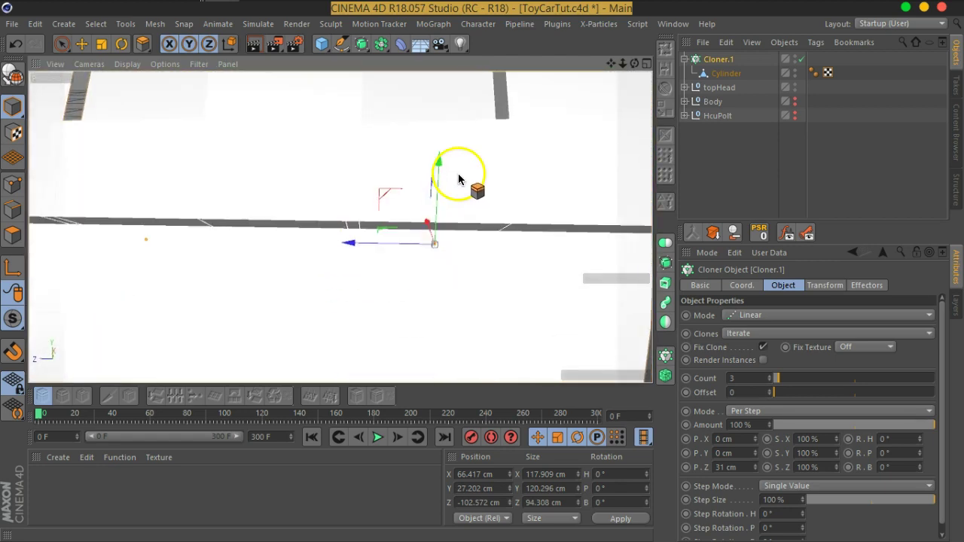
{"action": "left_click", "coordinate": [126, 64]}
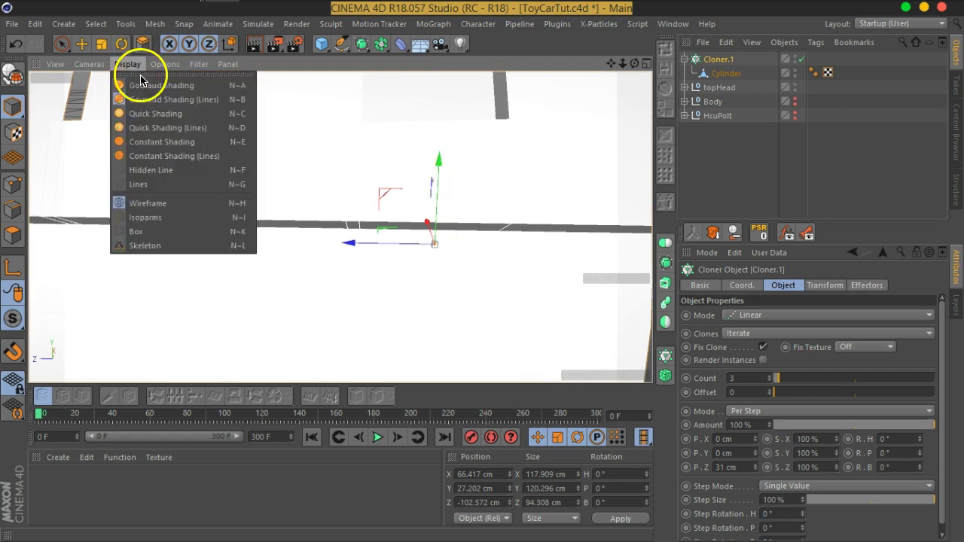
{"action": "left_click", "coordinate": [174, 218]}
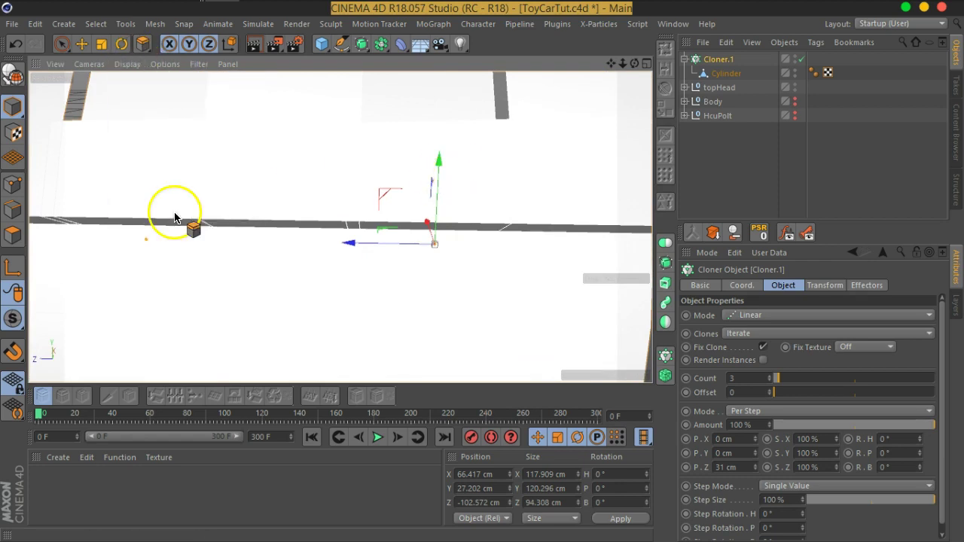
Enlarge the attributes panel and show the Cloner's Basic properties.
{"action": "left_click", "coordinate": [128, 66]}
{"action": "left_click", "coordinate": [150, 202]}
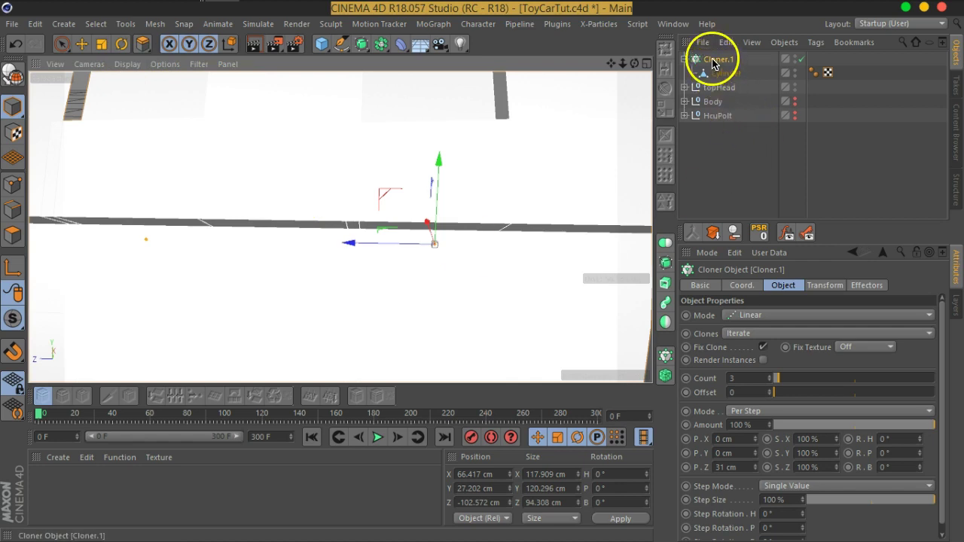
{"action": "left_click_drag", "start_coordinate": [813, 241], "coordinate": [807, 181]}
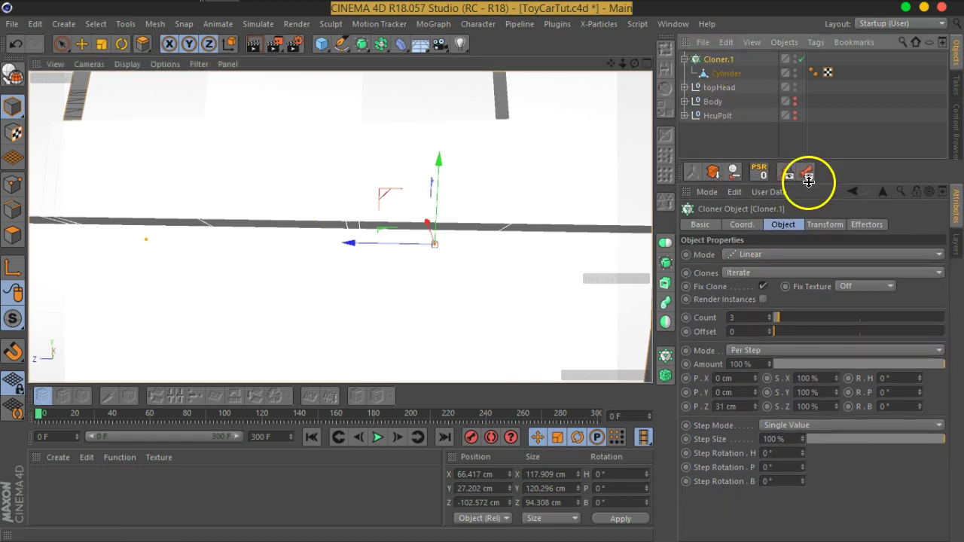
{"action": "left_click", "coordinate": [702, 225]}
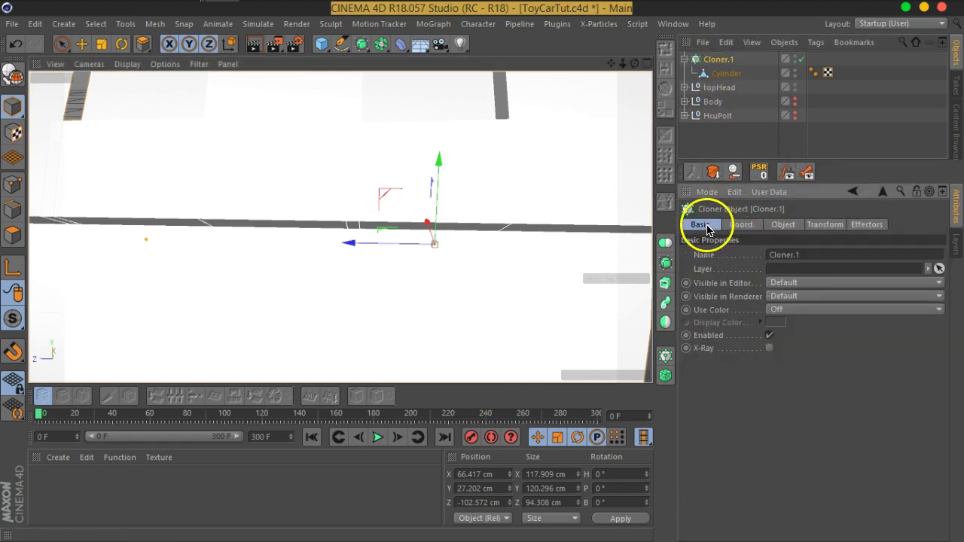
Tint the clones grey by lowering the Cloner's colour V to about 46%.
{"action": "left_click", "coordinate": [828, 226]}
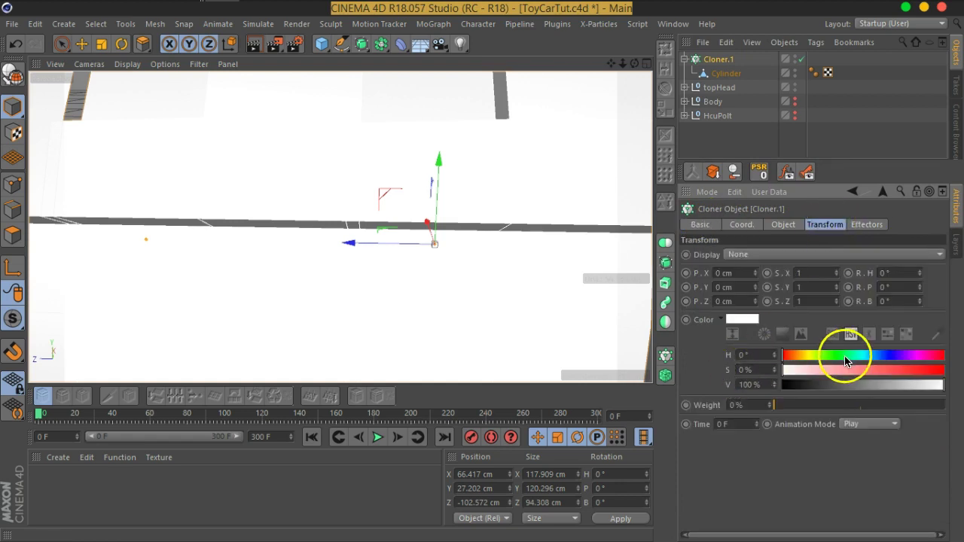
{"action": "left_click", "coordinate": [861, 386]}
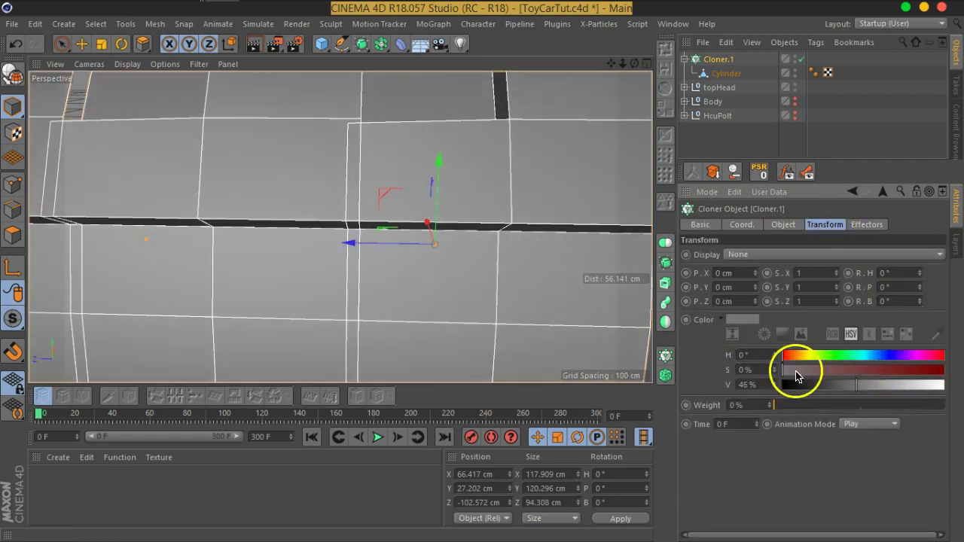
{"action": "scroll", "coordinate": [441, 157], "scroll_direction": "down", "scroll_amount": 5}
{"action": "mouse_move", "coordinate": [441, 156]}
{"action": "left_mouse_down", "text": "alt"}
{"action": "mouse_move", "coordinate": [354, 189]}
{"action": "mouse_move", "coordinate": [400, 161]}
{"action": "mouse_move", "coordinate": [422, 195]}
{"action": "left_mouse_up", "text": "alt"}
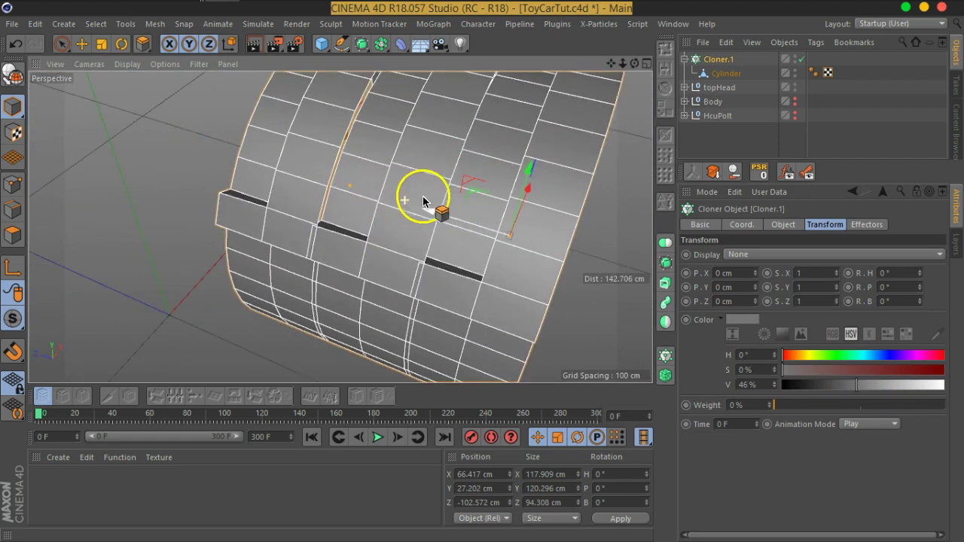
Set the clone Z spacing to 32.3 cm so the tread rings just meet.
{"action": "left_click", "coordinate": [784, 225]}
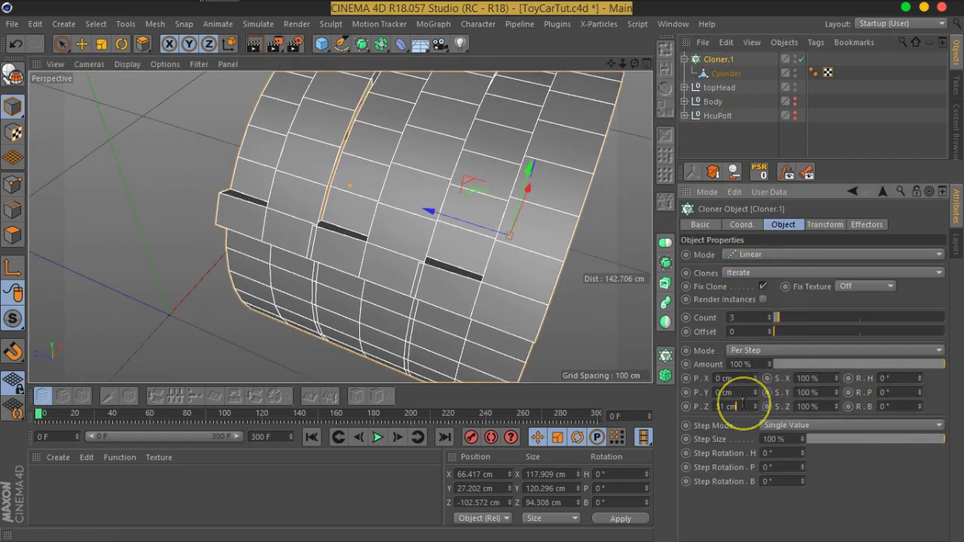
{"action": "scroll", "coordinate": [742, 403], "scroll_direction": "up", "scroll_amount": 1}
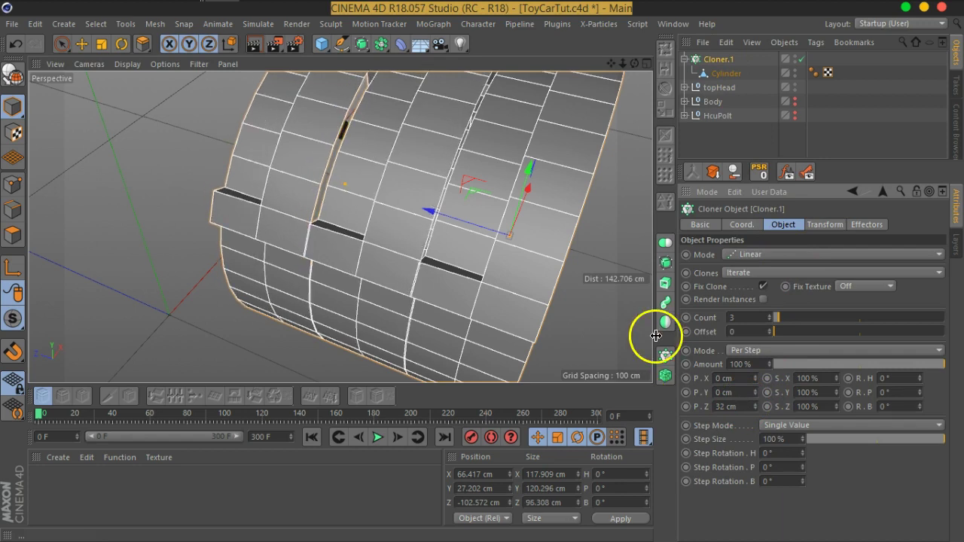
{"action": "left_click_drag", "start_coordinate": [656, 335], "coordinate": [667, 323]}
{"action": "scroll", "coordinate": [490, 283], "scroll_direction": "up", "scroll_amount": 3}
{"action": "left_click_drag", "start_coordinate": [490, 284], "coordinate": [456, 280], "text": "alt"}
{"action": "scroll", "coordinate": [418, 297], "scroll_direction": "up", "scroll_amount": 2}
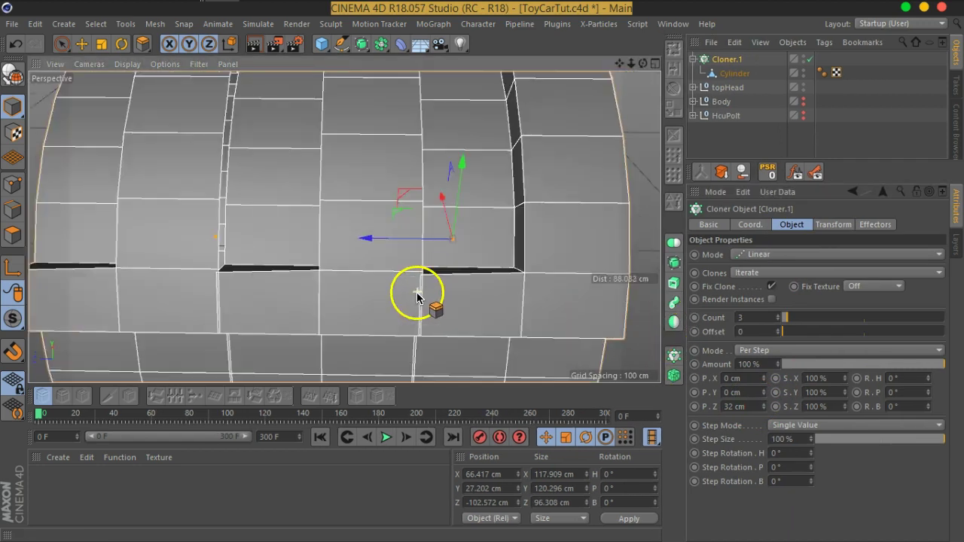
{"action": "scroll", "coordinate": [417, 296], "scroll_direction": "up", "scroll_amount": 2}
{"action": "scroll", "coordinate": [452, 313], "scroll_direction": "up", "scroll_amount": 2}
{"action": "scroll", "coordinate": [436, 297], "scroll_direction": "up", "scroll_amount": 2}
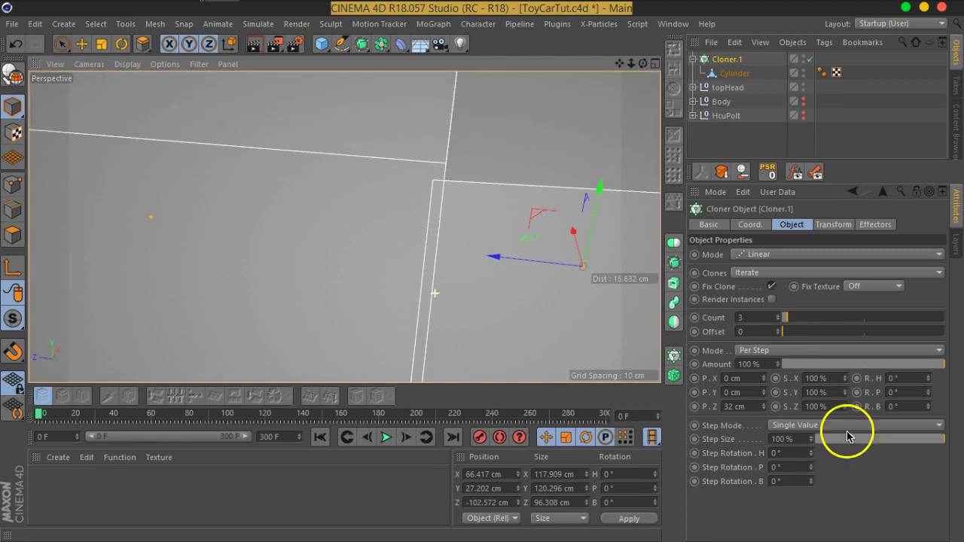
{"action": "scroll", "coordinate": [754, 407], "scroll_direction": "up", "scroll_amount": 1}
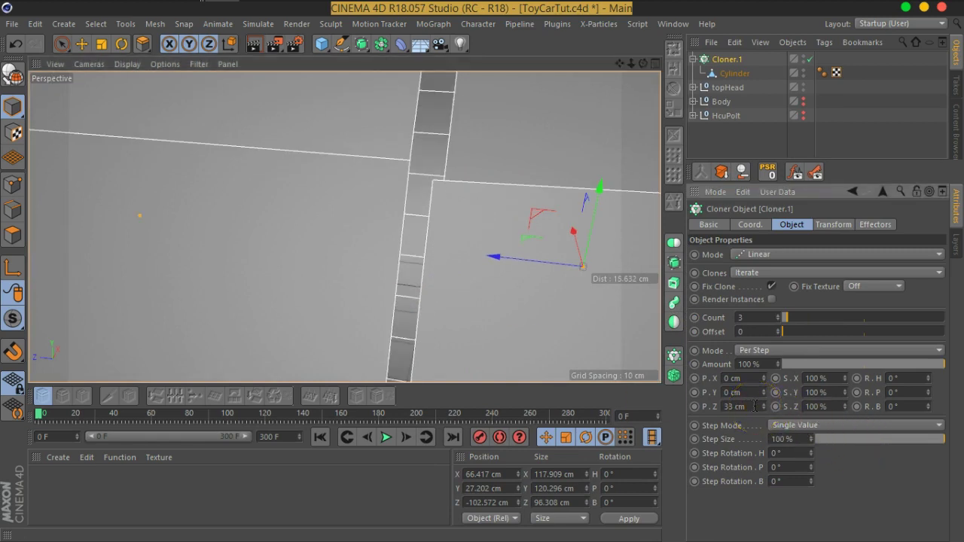
{"action": "scroll", "coordinate": [754, 406], "scroll_direction": "down", "scroll_amount": 1}
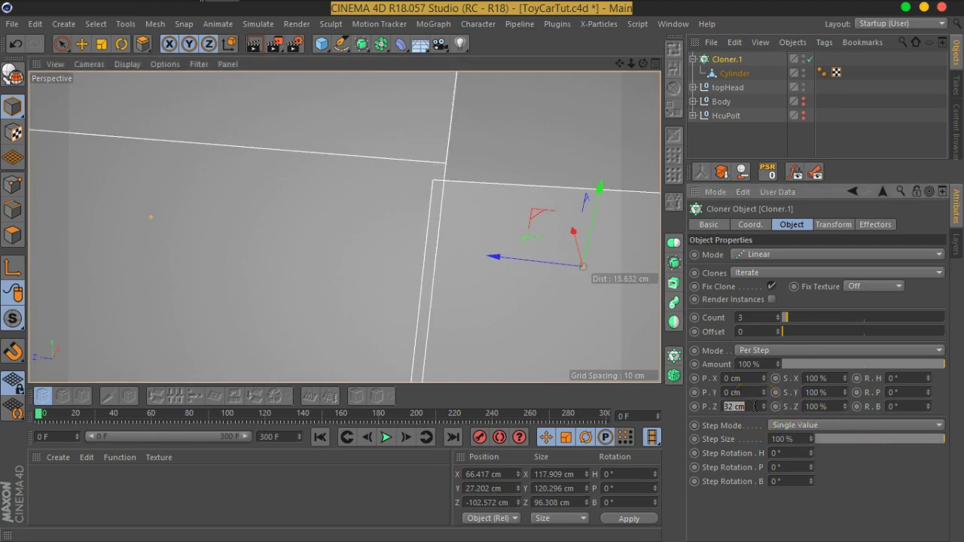
{"action": "key", "text": "Return"}
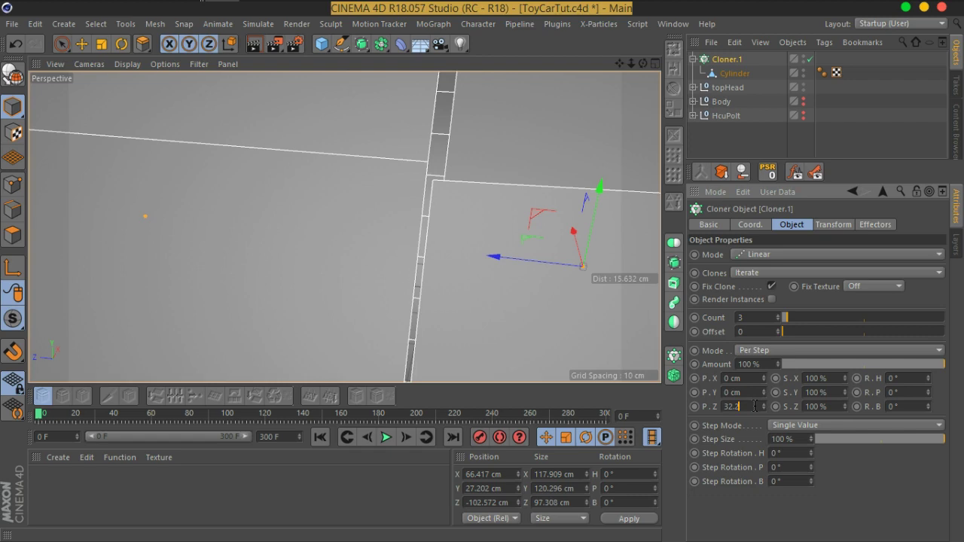
{"action": "key", "text": "Return"}
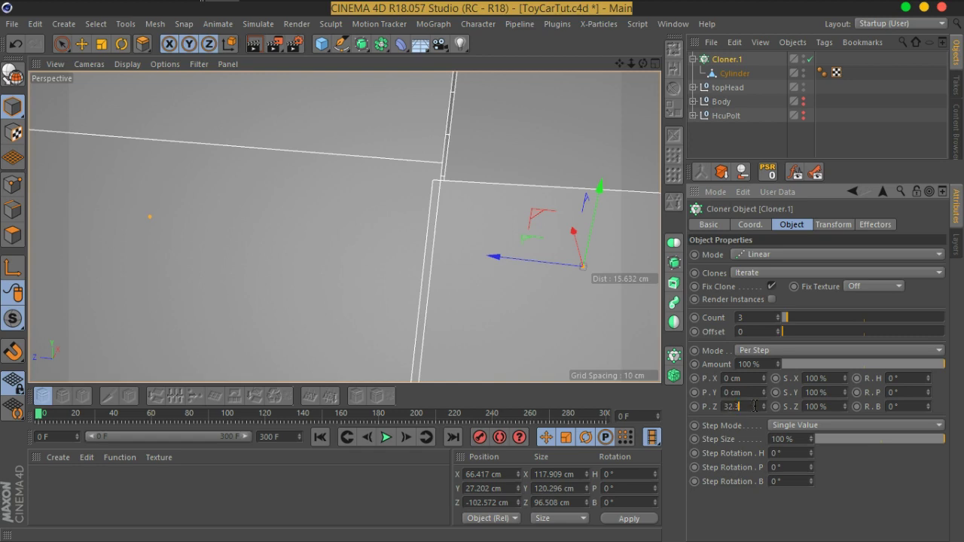
{"action": "scroll", "coordinate": [341, 181], "scroll_direction": "down", "scroll_amount": 2}
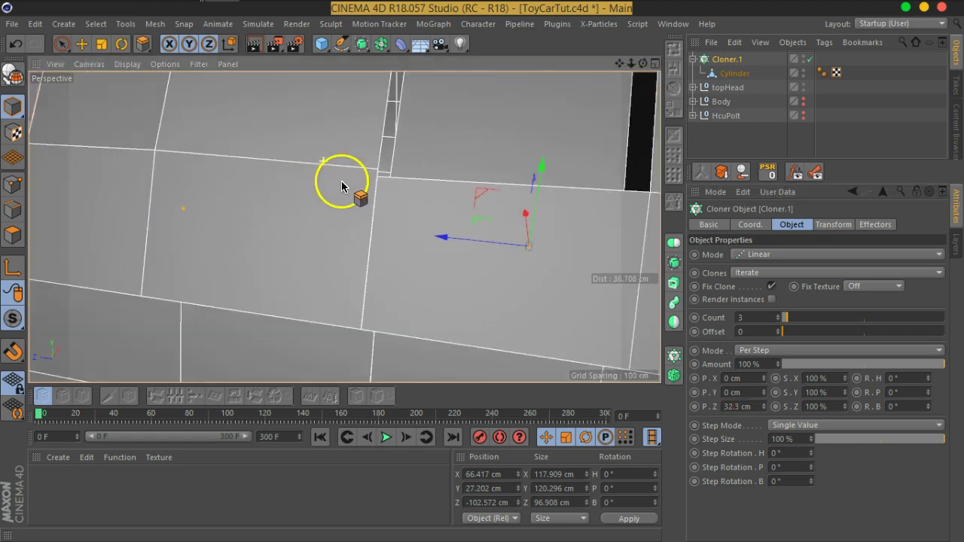
{"action": "scroll", "coordinate": [341, 181], "scroll_direction": "down", "scroll_amount": 3}
{"action": "scroll", "coordinate": [376, 203], "scroll_direction": "down", "scroll_amount": 3}
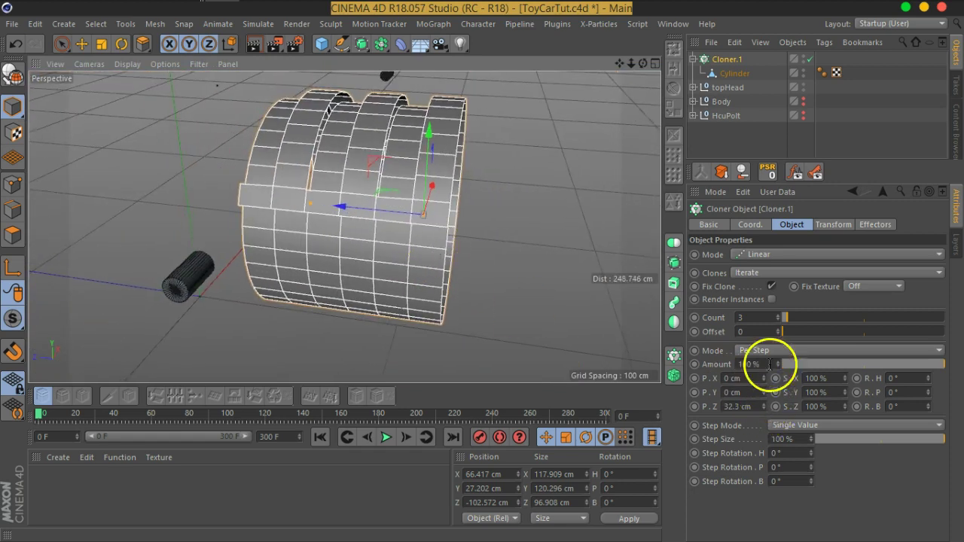
Raise the Cloner count from 3 to 17 and orbit around the long ribbed tube.
{"action": "scroll", "coordinate": [763, 317], "scroll_direction": "up", "scroll_amount": 2}
{"action": "scroll", "coordinate": [763, 317], "scroll_direction": "up", "scroll_amount": 1}
{"action": "scroll", "coordinate": [762, 319], "scroll_direction": "up", "scroll_amount": 1}
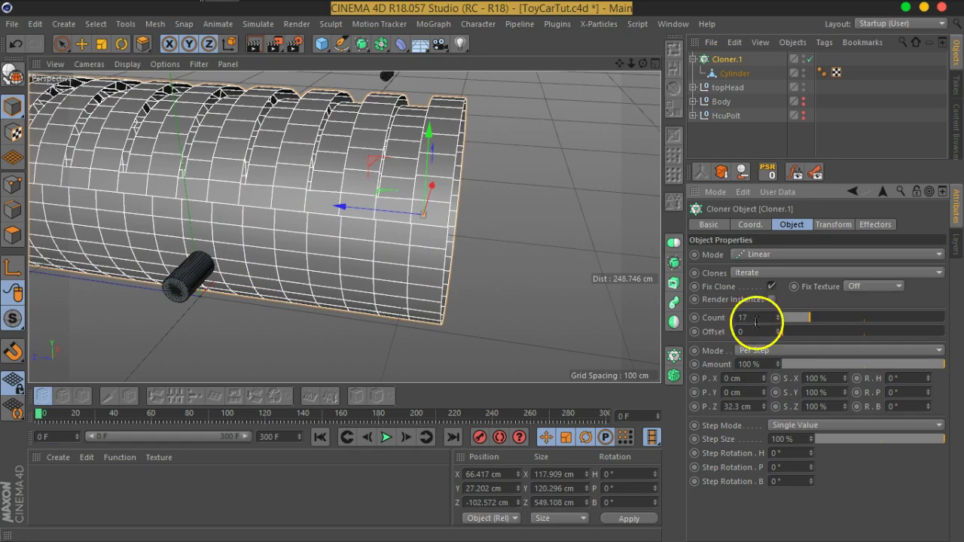
{"action": "mouse_move", "coordinate": [309, 217]}
{"action": "left_mouse_down", "text": "alt"}
{"action": "mouse_move", "coordinate": [296, 204]}
{"action": "mouse_move", "coordinate": [474, 222]}
{"action": "mouse_move", "coordinate": [555, 217]}
{"action": "mouse_move", "coordinate": [459, 240]}
{"action": "mouse_move", "coordinate": [527, 225]}
{"action": "left_mouse_up", "text": "alt"}
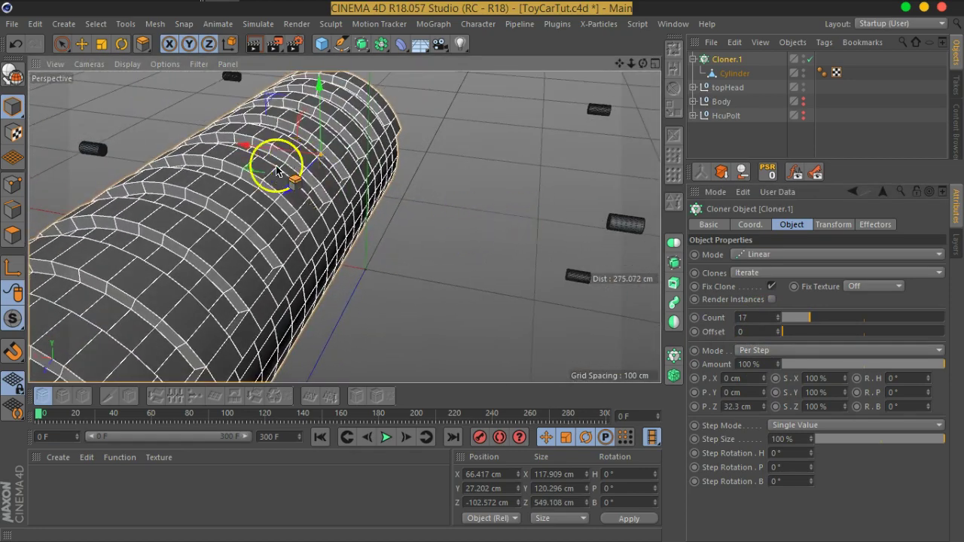
{"action": "right_click_drag", "start_coordinate": [276, 170], "coordinate": [293, 241], "text": "alt"}
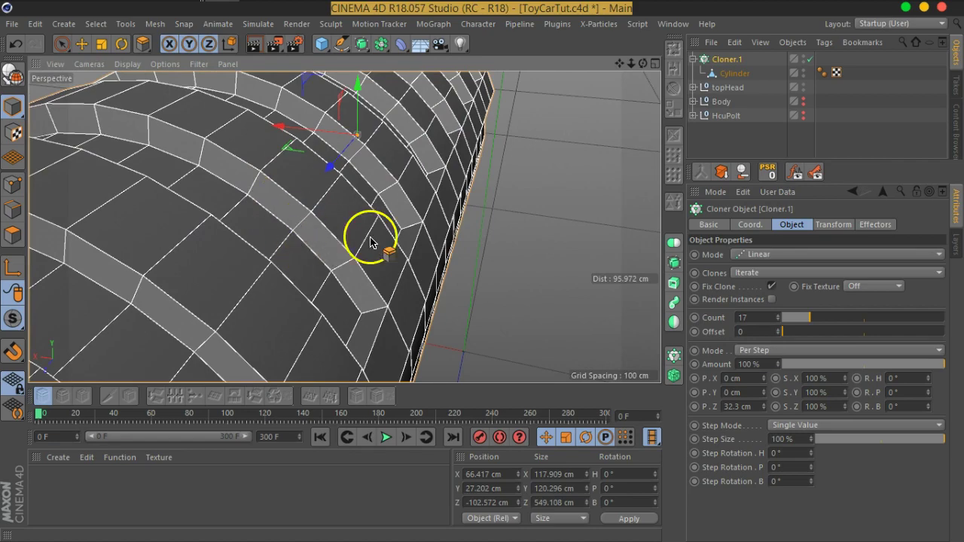
{"action": "mouse_move", "coordinate": [369, 243]}
{"action": "left_mouse_down", "text": "alt"}
{"action": "mouse_move", "coordinate": [284, 215]}
{"action": "mouse_move", "coordinate": [95, 200]}
{"action": "mouse_move", "coordinate": [361, 183]}
{"action": "mouse_move", "coordinate": [397, 202]}
{"action": "left_mouse_up", "text": "alt"}
{"action": "scroll", "coordinate": [384, 199], "scroll_direction": "up", "scroll_amount": 3}
{"action": "scroll", "coordinate": [366, 198], "scroll_direction": "up", "scroll_amount": 3}
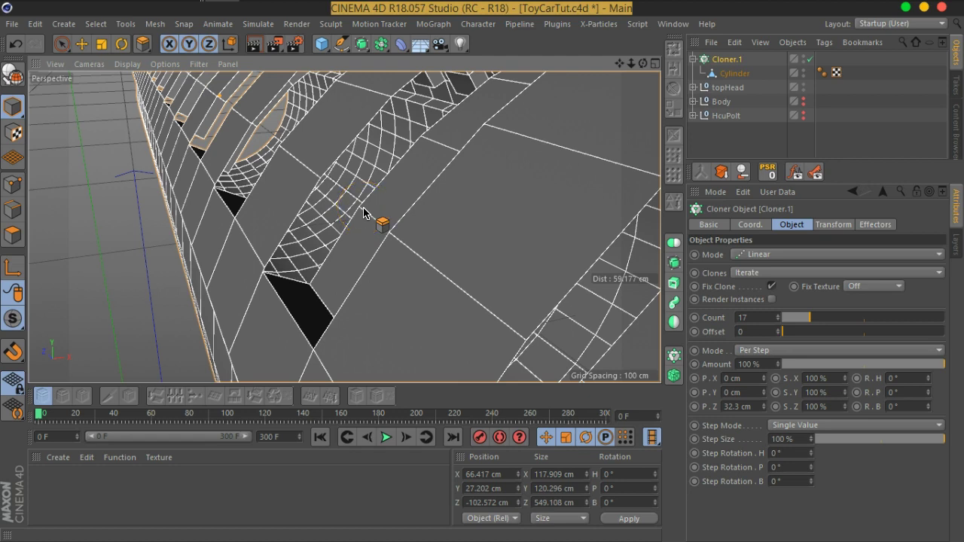
Select the Cylinder inside Cloner.1.
{"action": "left_click", "coordinate": [725, 74]}
{"action": "scroll", "coordinate": [536, 202], "scroll_direction": "down", "scroll_amount": 3}
{"action": "scroll", "coordinate": [535, 200], "scroll_direction": "down", "scroll_amount": 3}
{"action": "scroll", "coordinate": [479, 243], "scroll_direction": "down", "scroll_amount": 2}
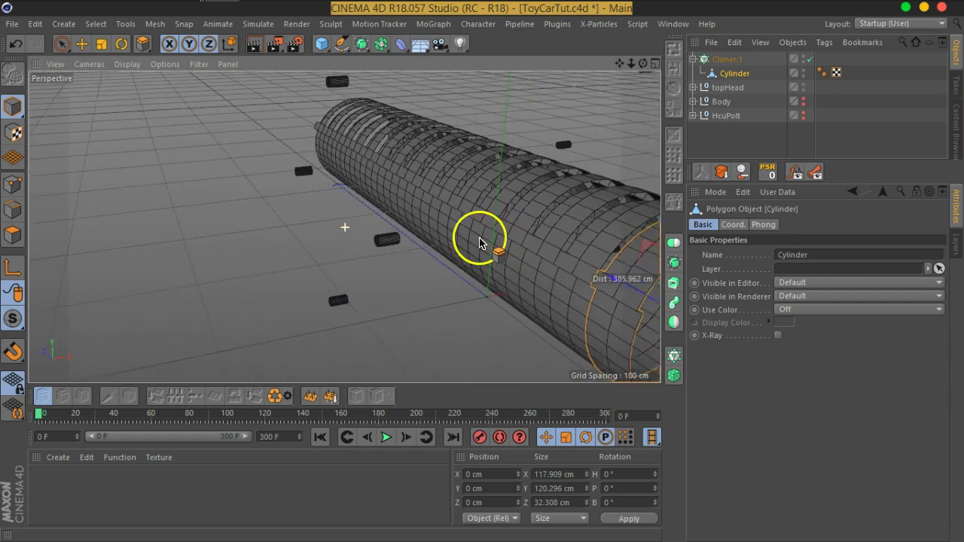
{"action": "scroll", "coordinate": [479, 243], "scroll_direction": "down", "scroll_amount": 2}
Toggle Cloner.1 off to inspect the single ring, back on, and enter Edge mode.
{"action": "left_click", "coordinate": [810, 59]}
{"action": "mouse_move", "coordinate": [374, 303]}
{"action": "left_mouse_down", "text": "alt"}
{"action": "mouse_move", "coordinate": [452, 286]}
{"action": "mouse_move", "coordinate": [592, 290]}
{"action": "mouse_move", "coordinate": [580, 307]}
{"action": "mouse_move", "coordinate": [383, 286]}
{"action": "left_mouse_up", "text": "alt"}
{"action": "scroll", "coordinate": [482, 231], "scroll_direction": "up", "scroll_amount": 2}
{"action": "mouse_move", "coordinate": [482, 230]}
{"action": "left_mouse_down", "text": "alt"}
{"action": "mouse_move", "coordinate": [534, 247]}
{"action": "mouse_move", "coordinate": [441, 221]}
{"action": "mouse_move", "coordinate": [473, 221]}
{"action": "left_mouse_up", "text": "alt"}
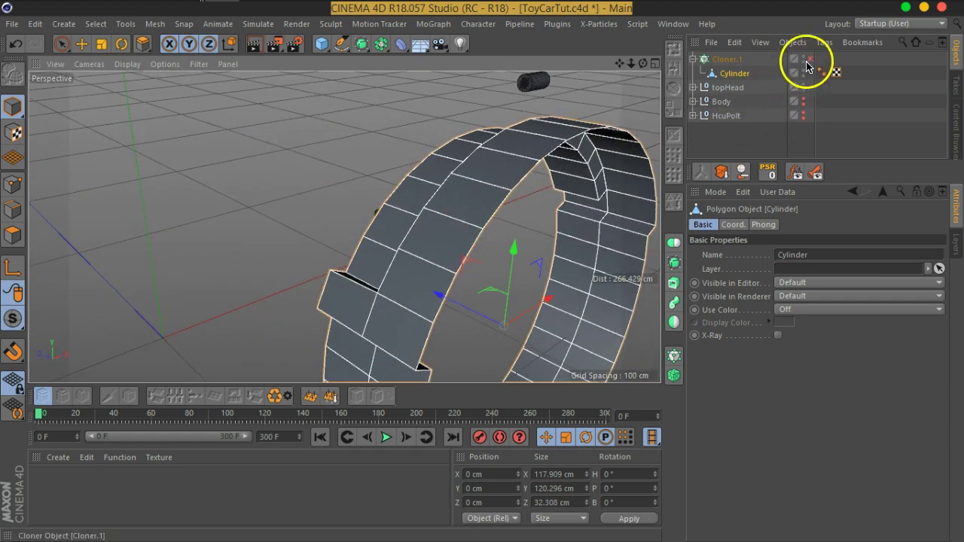
{"action": "left_click", "coordinate": [809, 60]}
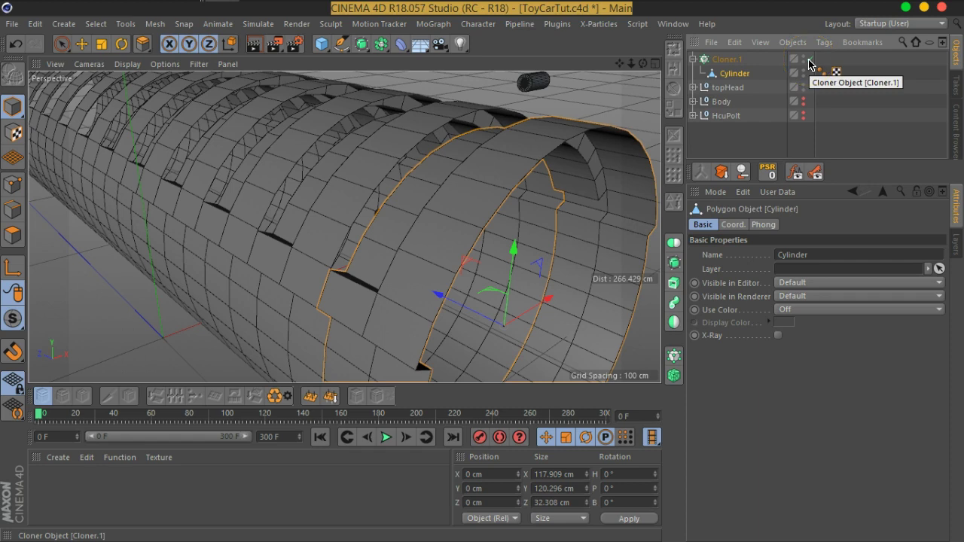
{"action": "left_click", "coordinate": [16, 215]}
Loop-select the front ring's edge loop and scale it down to about 91%.
{"action": "left_click", "coordinate": [674, 51]}
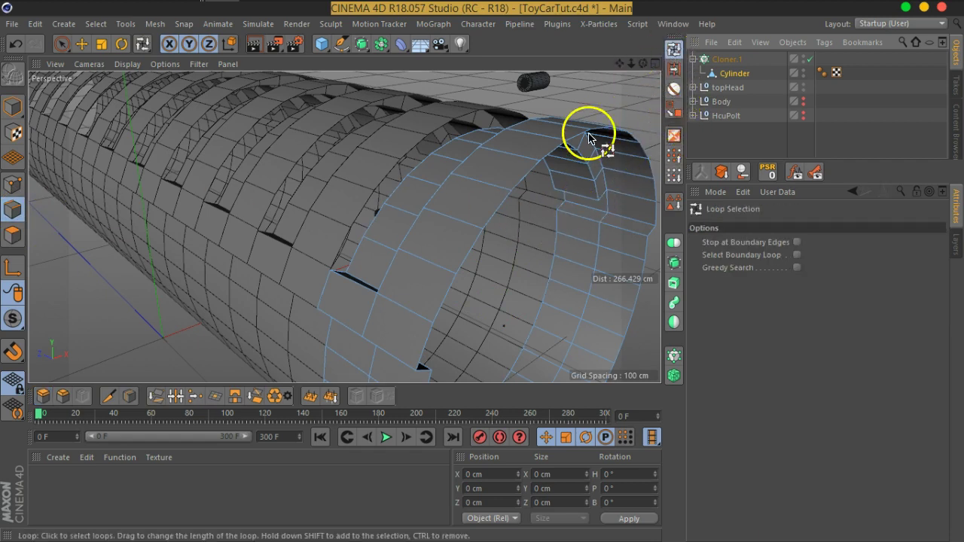
{"action": "left_click", "coordinate": [579, 137]}
{"action": "mouse_move", "coordinate": [387, 198]}
{"action": "left_mouse_down", "text": "alt"}
{"action": "mouse_move", "coordinate": [468, 235]}
{"action": "mouse_move", "coordinate": [503, 229]}
{"action": "left_mouse_up", "text": "alt"}
{"action": "left_click", "coordinate": [101, 43]}
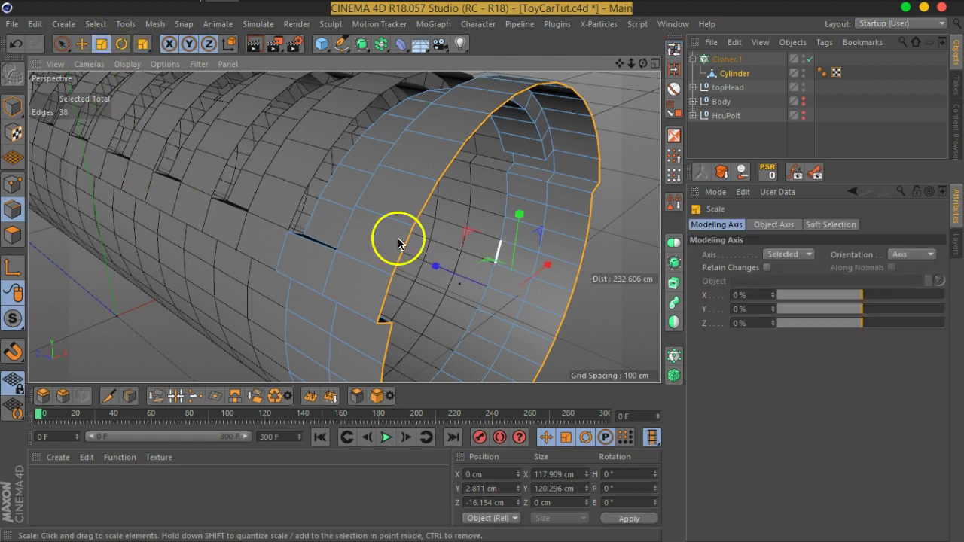
{"action": "left_click_drag", "start_coordinate": [623, 246], "coordinate": [570, 257]}
Optimize the cylinder's points in Points mode, bringing the mesh to 167 points.
{"action": "scroll", "coordinate": [332, 188], "scroll_direction": "up", "scroll_amount": 3}
{"action": "scroll", "coordinate": [338, 172], "scroll_direction": "up", "scroll_amount": 2}
{"action": "scroll", "coordinate": [277, 224], "scroll_direction": "up", "scroll_amount": 2}
{"action": "mouse_move", "coordinate": [272, 219]}
{"action": "left_mouse_down", "text": "alt"}
{"action": "mouse_move", "coordinate": [43, 161]}
{"action": "mouse_move", "coordinate": [30, 180]}
{"action": "mouse_move", "coordinate": [173, 170]}
{"action": "mouse_move", "coordinate": [366, 213]}
{"action": "mouse_move", "coordinate": [267, 218]}
{"action": "mouse_move", "coordinate": [286, 243]}
{"action": "mouse_move", "coordinate": [398, 285]}
{"action": "mouse_move", "coordinate": [398, 216]}
{"action": "mouse_move", "coordinate": [344, 216]}
{"action": "mouse_move", "coordinate": [374, 236]}
{"action": "left_mouse_up", "text": "alt"}
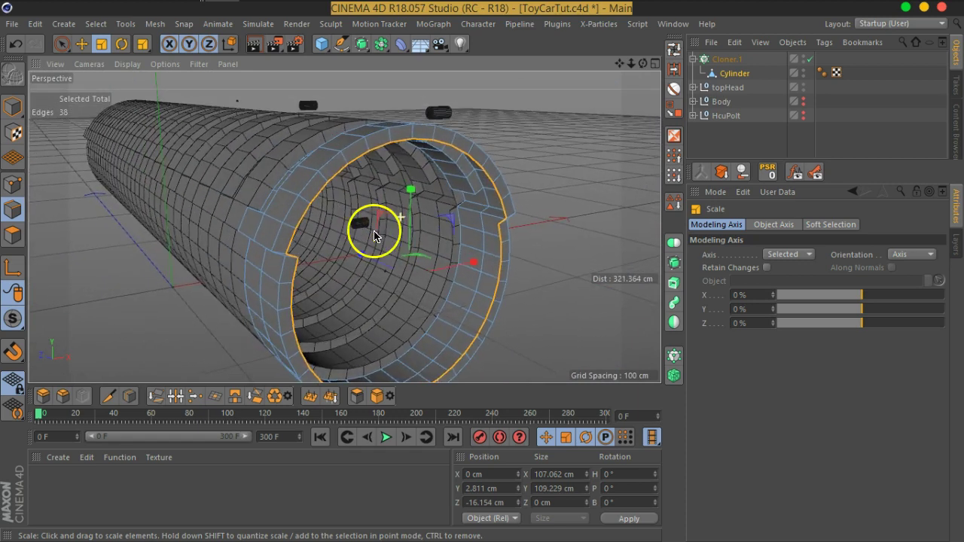
{"action": "left_click_drag", "start_coordinate": [389, 276], "coordinate": [387, 278]}
{"action": "left_click", "coordinate": [11, 198]}
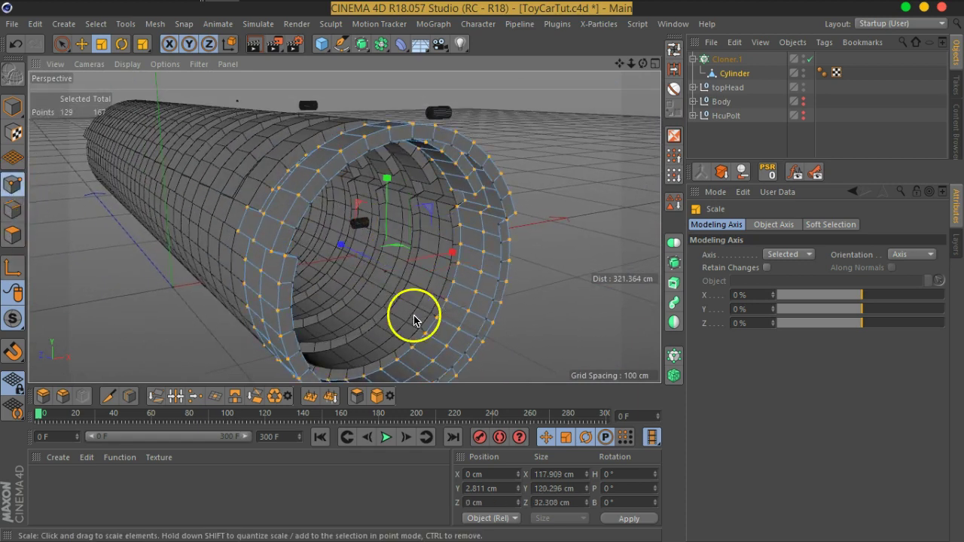
{"action": "right_click", "coordinate": [388, 277]}
{"action": "left_click", "coordinate": [468, 518]}
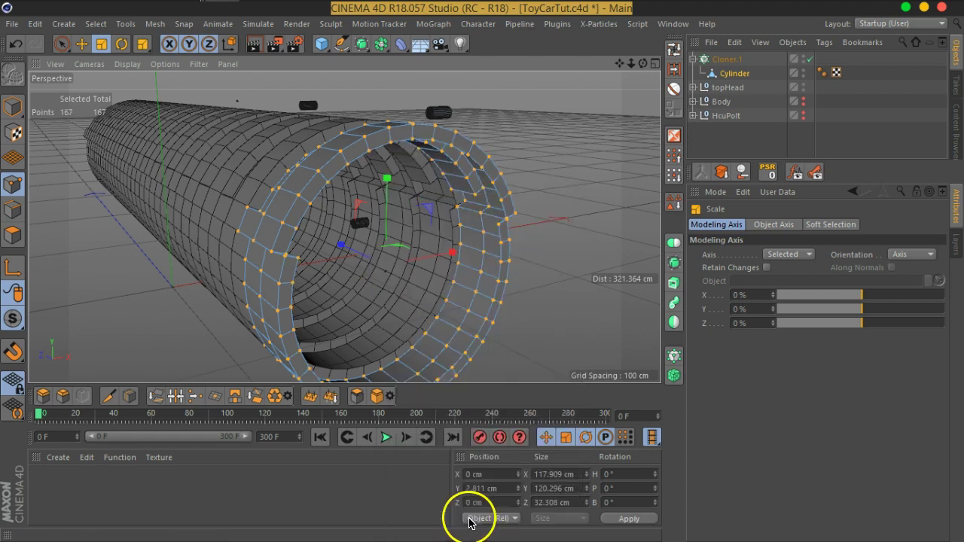
Select Cloner.1, frame it, and orbit in to inspect the tube's open end.
{"action": "left_click", "coordinate": [725, 59]}
{"action": "key", "text": "o"}
{"action": "mouse_move", "coordinate": [325, 218]}
{"action": "left_mouse_down", "text": "alt"}
{"action": "mouse_move", "coordinate": [366, 168]}
{"action": "mouse_move", "coordinate": [570, 208]}
{"action": "mouse_move", "coordinate": [645, 187]}
{"action": "mouse_move", "coordinate": [386, 237]}
{"action": "mouse_move", "coordinate": [301, 189]}
{"action": "mouse_move", "coordinate": [428, 224]}
{"action": "left_mouse_up", "text": "alt"}
{"action": "scroll", "coordinate": [495, 216], "scroll_direction": "up", "scroll_amount": 3}
{"action": "mouse_move", "coordinate": [494, 216]}
{"action": "left_mouse_down", "text": "alt"}
{"action": "mouse_move", "coordinate": [490, 254]}
{"action": "mouse_move", "coordinate": [424, 216]}
{"action": "mouse_move", "coordinate": [461, 215]}
{"action": "mouse_move", "coordinate": [478, 200]}
{"action": "mouse_move", "coordinate": [448, 215]}
{"action": "mouse_move", "coordinate": [484, 200]}
{"action": "mouse_move", "coordinate": [484, 208]}
{"action": "left_mouse_up", "text": "alt"}
{"action": "scroll", "coordinate": [366, 254], "scroll_direction": "up", "scroll_amount": 2}
Disable Cloner.1 to isolate the single tread ring.
{"action": "scroll", "coordinate": [368, 259], "scroll_direction": "up", "scroll_amount": 1}
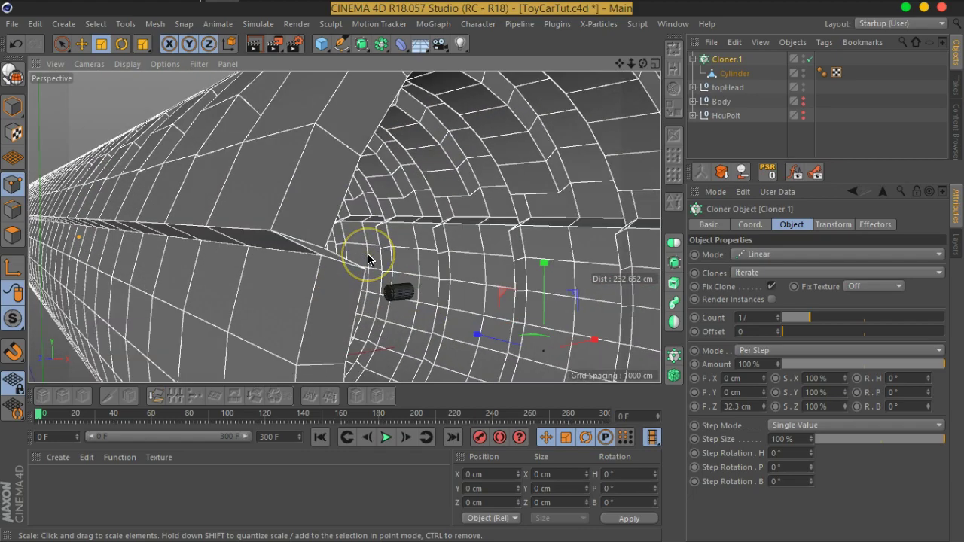
{"action": "left_click_drag", "start_coordinate": [336, 235], "coordinate": [215, 262], "text": "alt"}
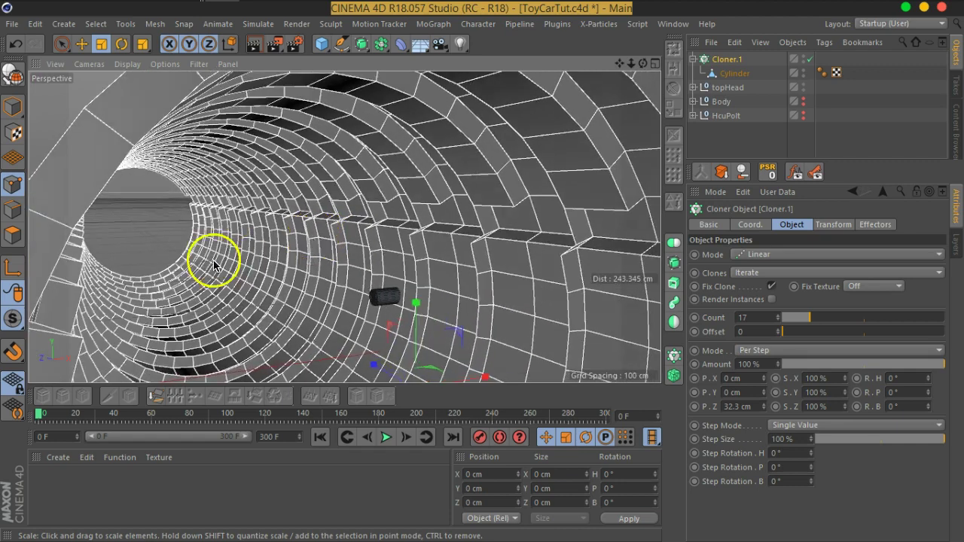
{"action": "key", "text": "F5"}
{"action": "middle_click", "coordinate": [240, 176]}
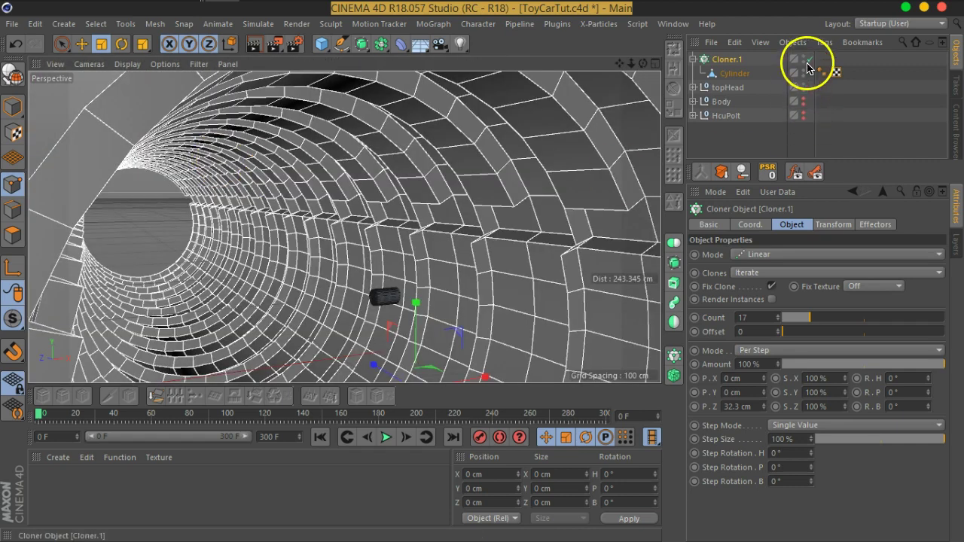
{"action": "left_click", "coordinate": [809, 59]}
{"action": "mouse_move", "coordinate": [400, 221]}
{"action": "left_mouse_down", "text": "alt"}
{"action": "mouse_move", "coordinate": [186, 269]}
{"action": "mouse_move", "coordinate": [334, 269]}
{"action": "mouse_move", "coordinate": [430, 215]}
{"action": "mouse_move", "coordinate": [383, 267]}
{"action": "mouse_move", "coordinate": [376, 292]}
{"action": "mouse_move", "coordinate": [436, 314]}
{"action": "mouse_move", "coordinate": [471, 211]}
{"action": "left_mouse_up", "text": "alt"}
{"action": "scroll", "coordinate": [458, 250], "scroll_direction": "up", "scroll_amount": 3}
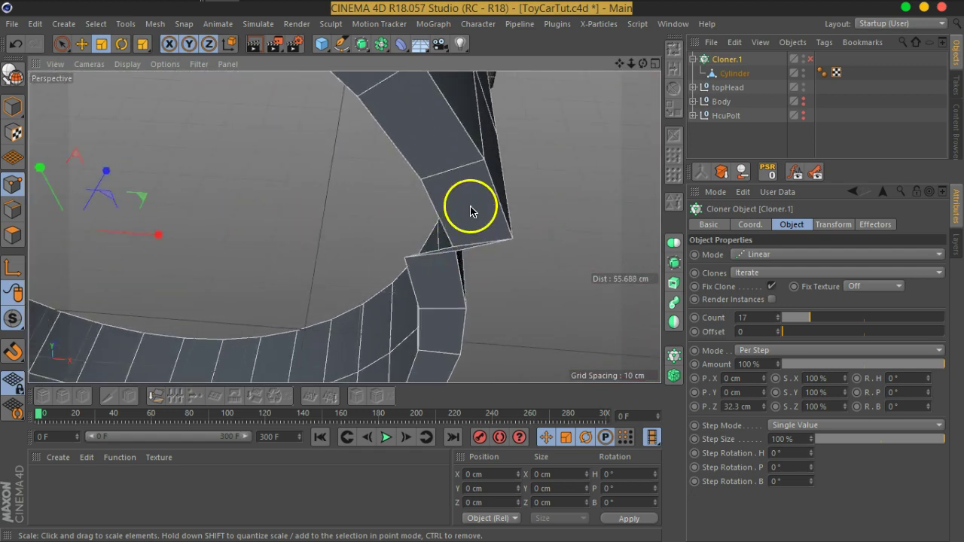
Select and delete the thin sliver polygon on the Cylinder in Polygon mode.
{"action": "left_click", "coordinate": [15, 235]}
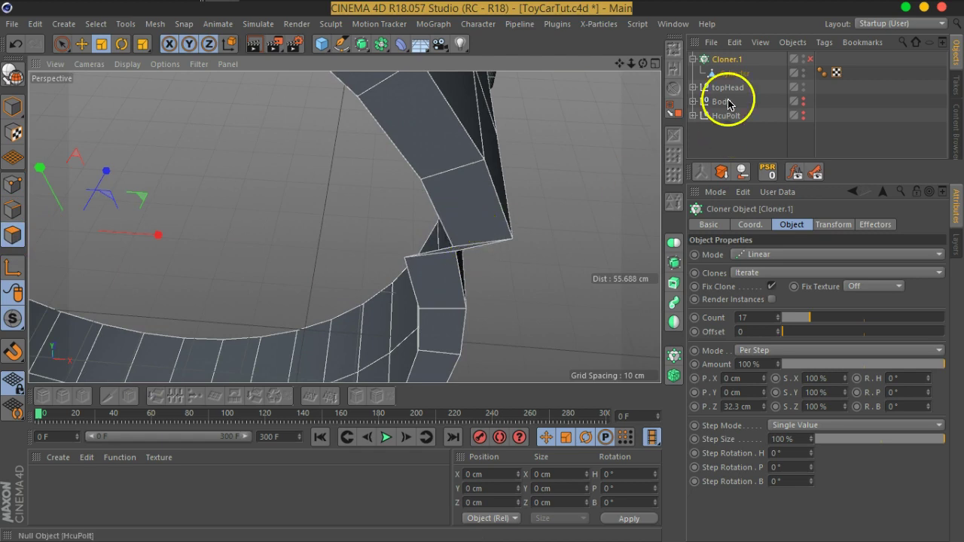
{"action": "left_click", "coordinate": [734, 73]}
{"action": "mouse_move", "coordinate": [527, 241]}
{"action": "left_mouse_down", "text": "alt"}
{"action": "mouse_move", "coordinate": [424, 276]}
{"action": "mouse_move", "coordinate": [570, 219]}
{"action": "mouse_move", "coordinate": [422, 332]}
{"action": "mouse_move", "coordinate": [459, 312]}
{"action": "mouse_move", "coordinate": [424, 362]}
{"action": "mouse_move", "coordinate": [499, 208]}
{"action": "mouse_move", "coordinate": [489, 239]}
{"action": "mouse_move", "coordinate": [516, 292]}
{"action": "mouse_move", "coordinate": [454, 282]}
{"action": "mouse_move", "coordinate": [443, 263]}
{"action": "left_mouse_up", "text": "alt"}
{"action": "left_click", "coordinate": [403, 347]}
{"action": "left_click", "coordinate": [487, 224]}
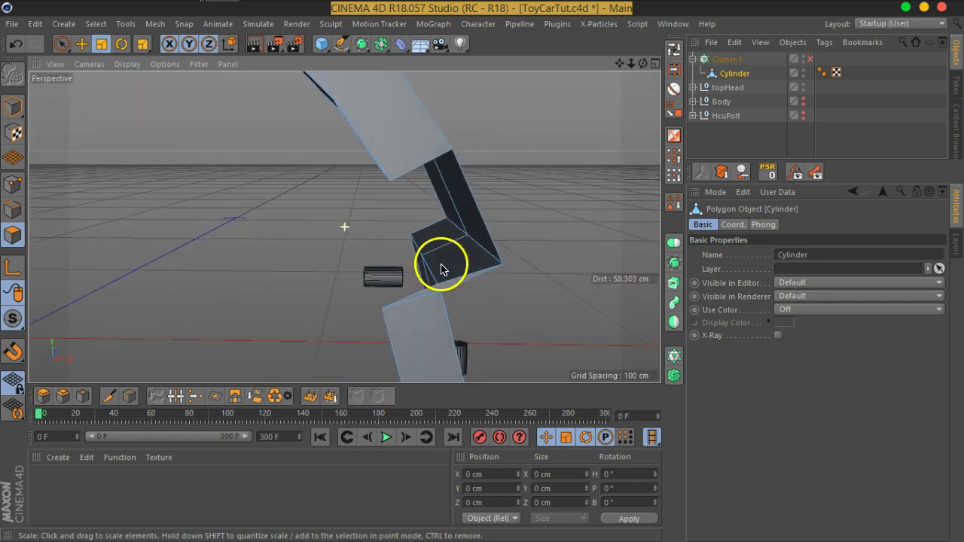
{"action": "left_click", "coordinate": [443, 295]}
{"action": "mouse_move", "coordinate": [443, 295]}
{"action": "left_mouse_down", "text": "alt"}
{"action": "mouse_move", "coordinate": [534, 324]}
{"action": "mouse_move", "coordinate": [601, 324]}
{"action": "mouse_move", "coordinate": [516, 312]}
{"action": "left_mouse_up", "text": "alt"}
{"action": "right_click_drag", "start_coordinate": [517, 312], "coordinate": [504, 305], "text": "alt"}
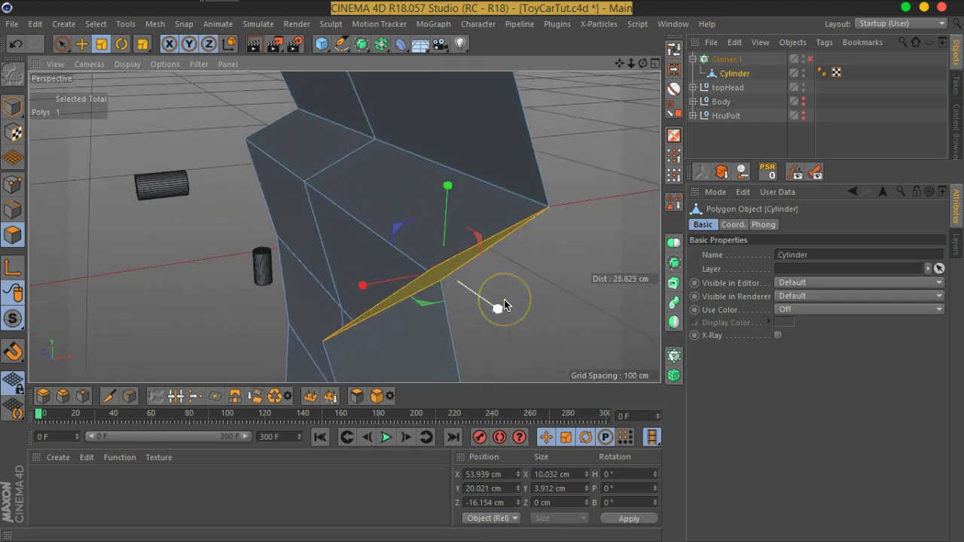
{"action": "key", "text": "Delete"}
Delete the large stray polygon on the ring.
{"action": "scroll", "coordinate": [504, 305], "scroll_direction": "down", "scroll_amount": 3}
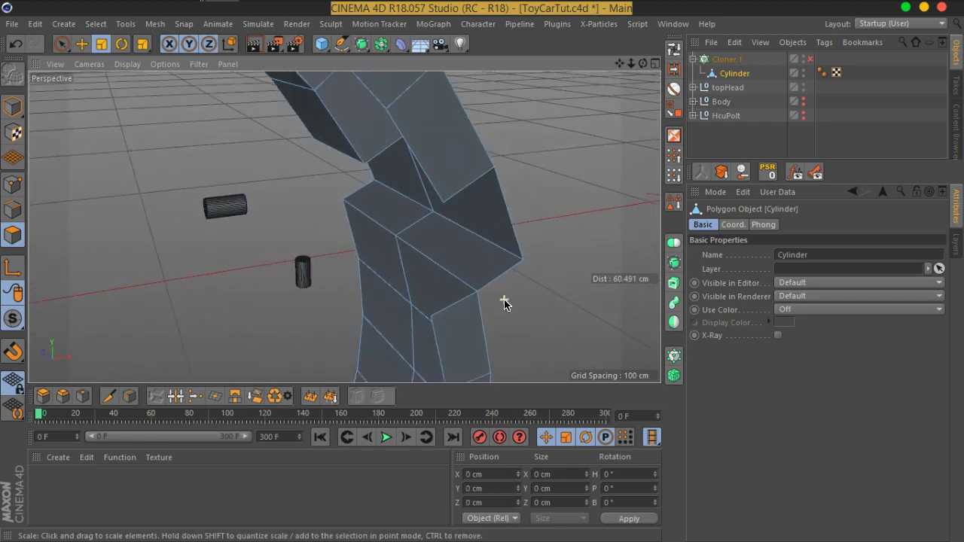
{"action": "scroll", "coordinate": [489, 313], "scroll_direction": "down", "scroll_amount": 3}
{"action": "middle_click", "coordinate": [486, 314]}
{"action": "middle_click", "coordinate": [195, 173]}
{"action": "mouse_move", "coordinate": [195, 173]}
{"action": "left_mouse_down", "text": "alt"}
{"action": "mouse_move", "coordinate": [204, 204]}
{"action": "mouse_move", "coordinate": [429, 215]}
{"action": "mouse_move", "coordinate": [308, 223]}
{"action": "mouse_move", "coordinate": [252, 197]}
{"action": "left_mouse_up", "text": "alt"}
{"action": "left_click", "coordinate": [184, 192]}
{"action": "key", "text": "Delete"}
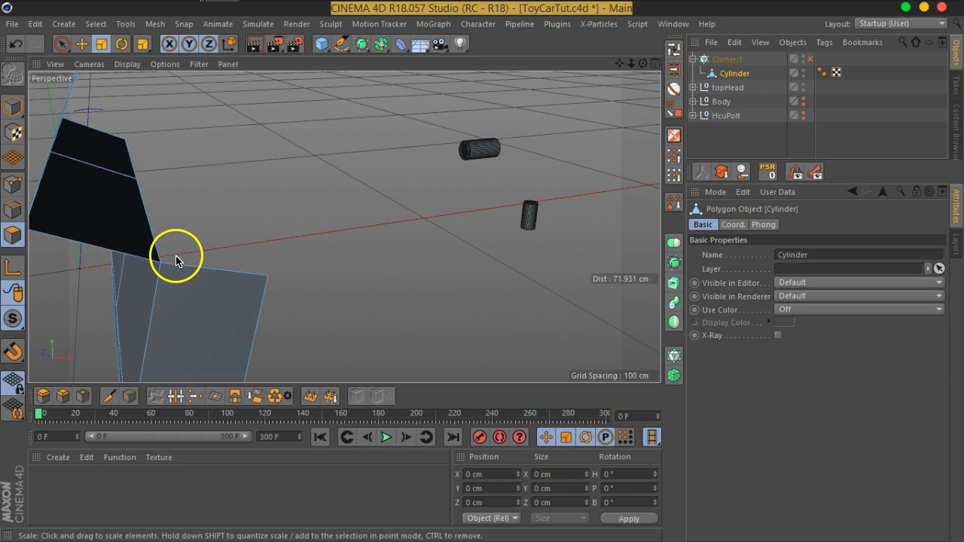
Optimize the ring's points down to 165 and re-enable Cloner.1, framing the tube.
{"action": "left_click", "coordinate": [13, 184]}
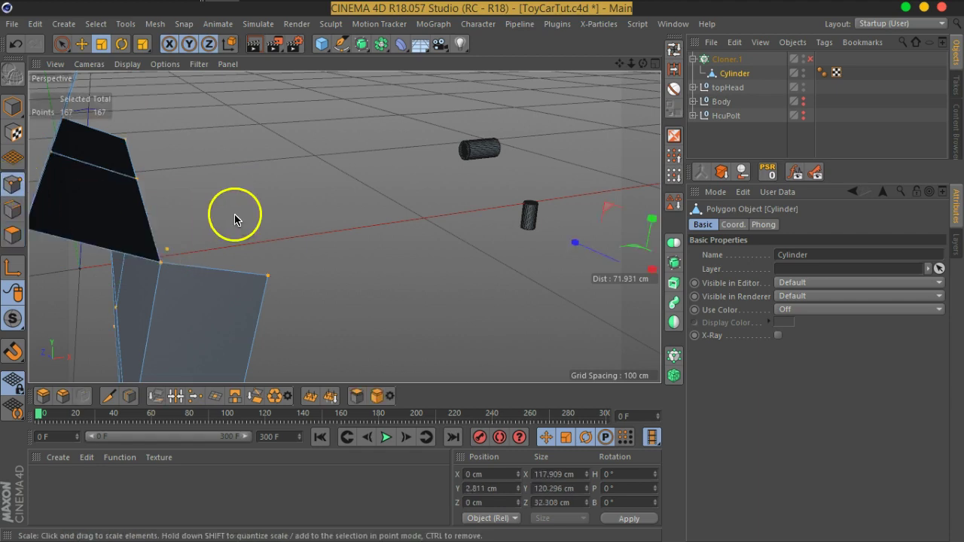
{"action": "right_click", "coordinate": [235, 215]}
{"action": "left_click", "coordinate": [303, 512]}
{"action": "left_click", "coordinate": [809, 59]}
{"action": "key", "text": "o"}
{"action": "mouse_move", "coordinate": [317, 231]}
{"action": "left_mouse_down", "text": "alt"}
{"action": "mouse_move", "coordinate": [409, 228]}
{"action": "mouse_move", "coordinate": [304, 228]}
{"action": "mouse_move", "coordinate": [307, 248]}
{"action": "left_mouse_up", "text": "alt"}
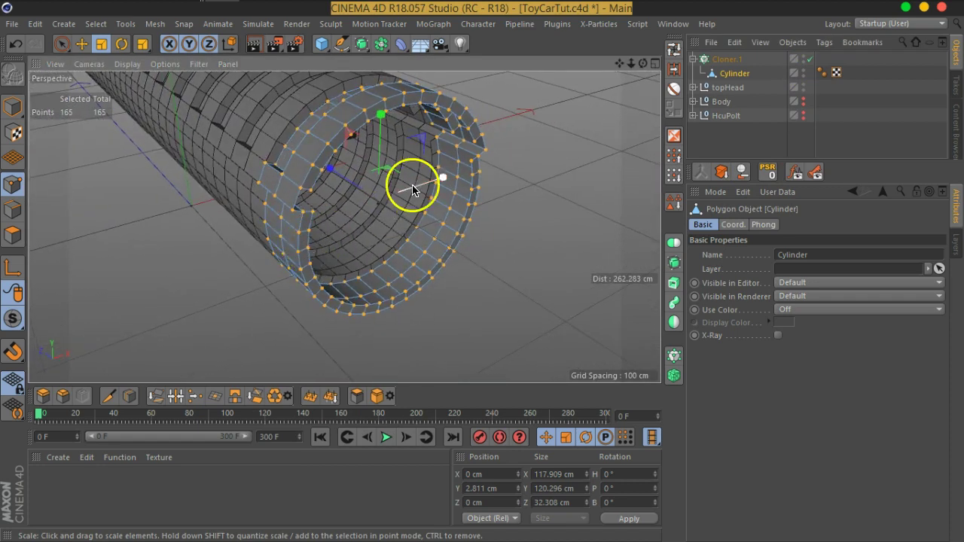
{"action": "left_click_drag", "start_coordinate": [411, 190], "coordinate": [415, 168], "text": "alt"}
Return to Polygon mode, collapse the Cloner's children and select Cloner.1.
{"action": "left_click", "coordinate": [13, 234]}
{"action": "mouse_move", "coordinate": [279, 198]}
{"action": "left_mouse_down", "text": "alt"}
{"action": "mouse_move", "coordinate": [361, 226]}
{"action": "mouse_move", "coordinate": [328, 220]}
{"action": "mouse_move", "coordinate": [361, 214]}
{"action": "left_mouse_up", "text": "alt"}
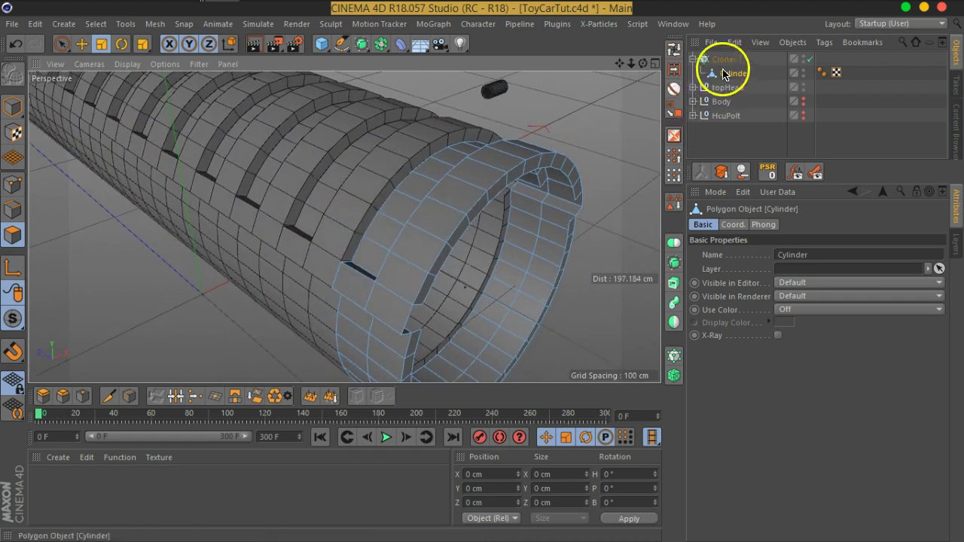
{"action": "left_click", "coordinate": [724, 59]}
{"action": "left_click", "coordinate": [692, 59]}
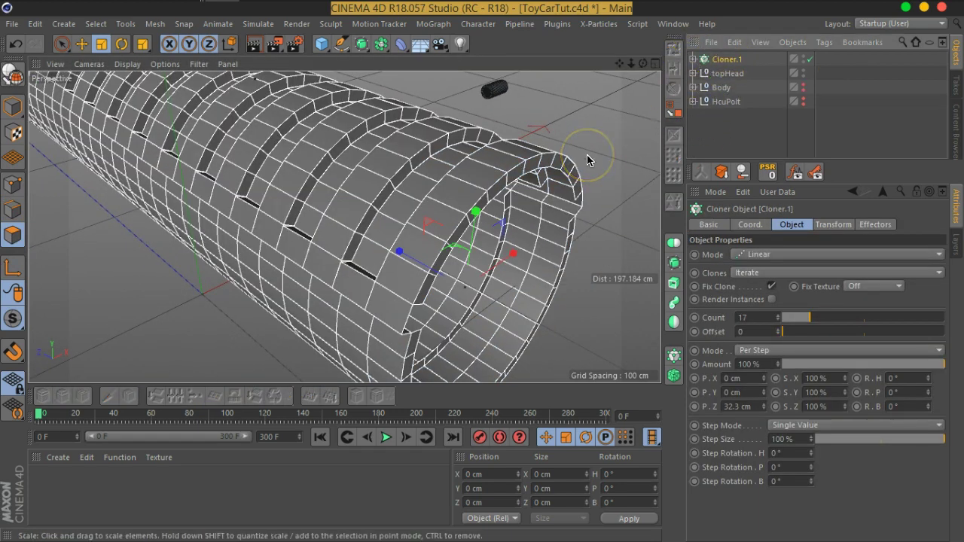
Add a Wrap deformer to the scene from the Deformer palette.
{"action": "scroll", "coordinate": [300, 279], "scroll_direction": "down", "scroll_amount": 5}
{"action": "scroll", "coordinate": [244, 282], "scroll_direction": "down", "scroll_amount": 3}
{"action": "mouse_move", "coordinate": [243, 281]}
{"action": "left_mouse_down", "text": "alt"}
{"action": "mouse_move", "coordinate": [400, 249]}
{"action": "mouse_move", "coordinate": [354, 256]}
{"action": "left_mouse_up", "text": "alt"}
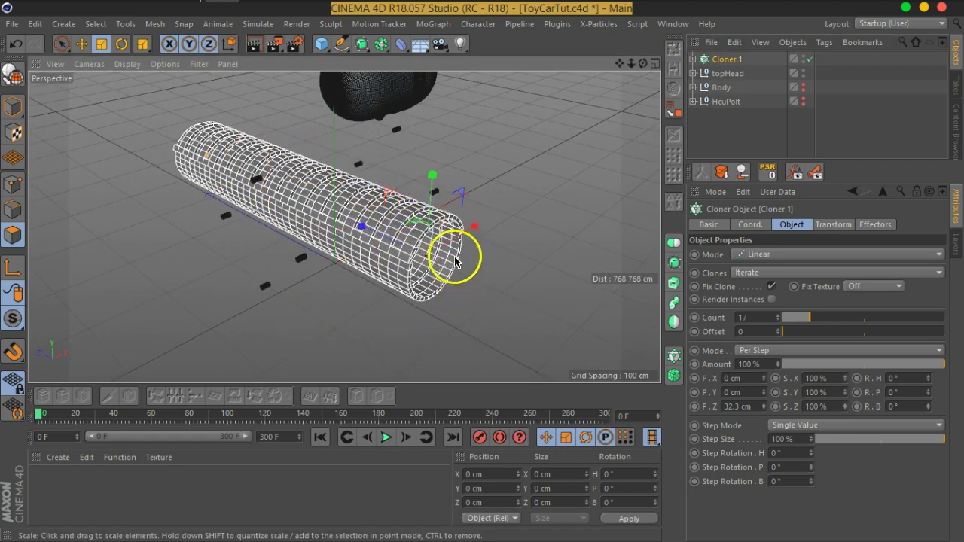
{"action": "left_click", "coordinate": [397, 51]}
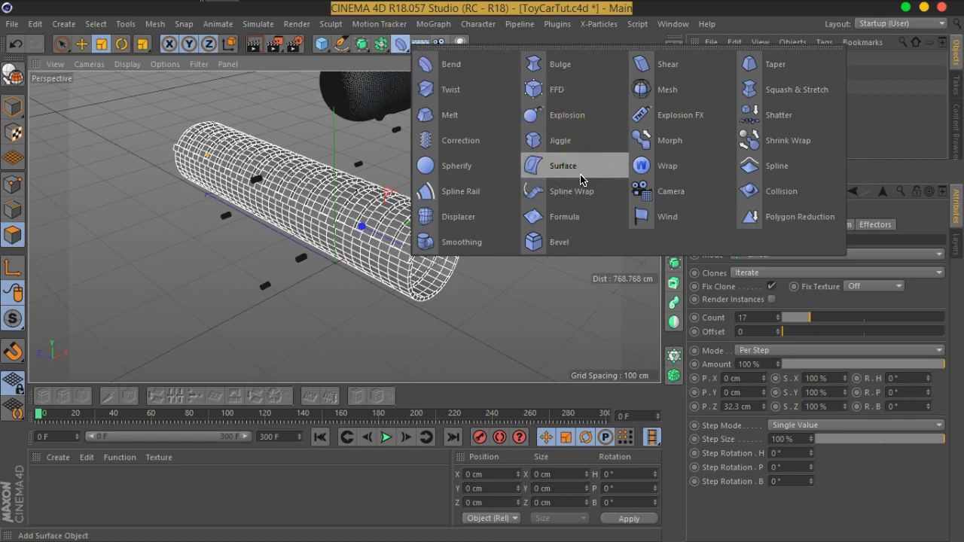
{"action": "left_click", "coordinate": [705, 171]}
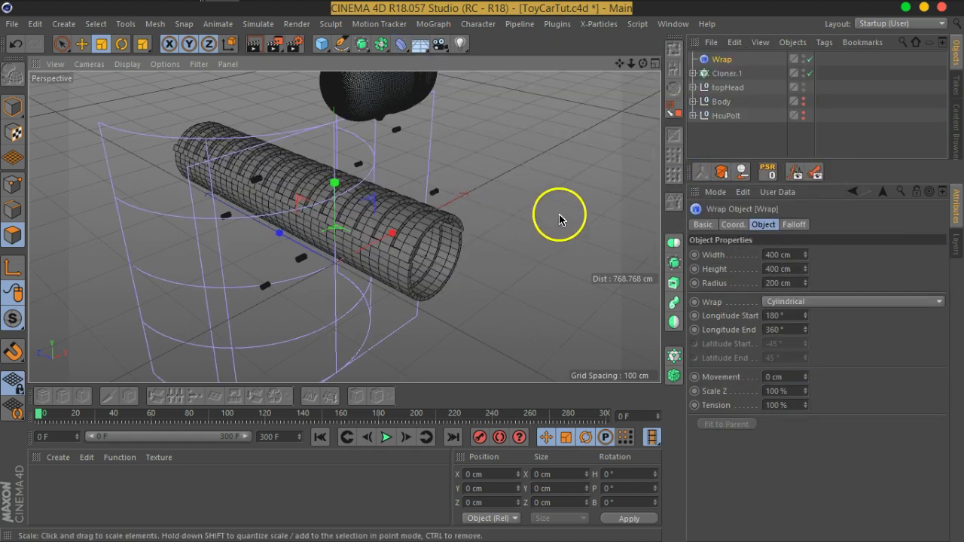
Rotate the Wrap deformer to H -180° and B -90° around the tread tube.
{"action": "mouse_move", "coordinate": [409, 183]}
{"action": "left_mouse_down", "text": "alt"}
{"action": "mouse_move", "coordinate": [441, 204]}
{"action": "mouse_move", "coordinate": [430, 238]}
{"action": "mouse_move", "coordinate": [409, 189]}
{"action": "left_mouse_up", "text": "alt"}
{"action": "scroll", "coordinate": [383, 204], "scroll_direction": "up", "scroll_amount": 3}
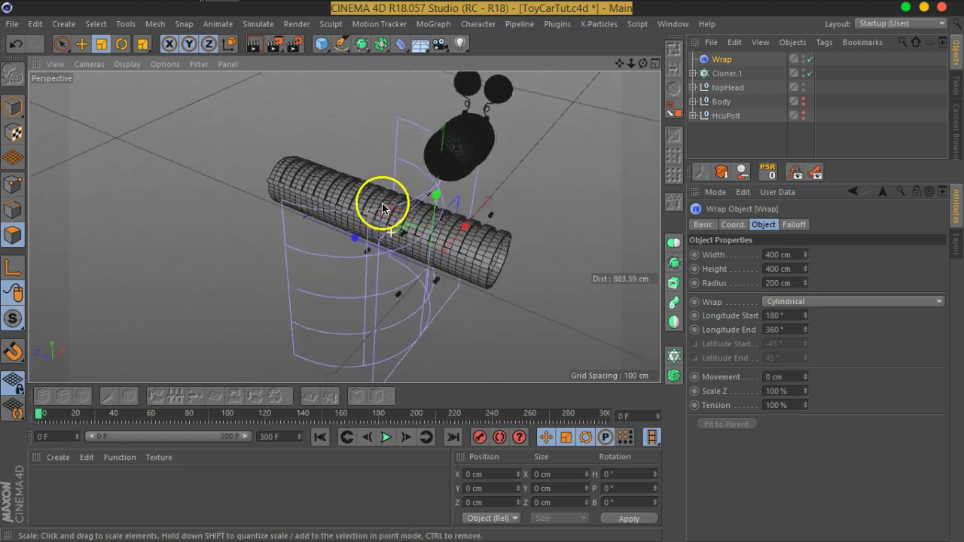
{"action": "mouse_move", "coordinate": [444, 284]}
{"action": "left_mouse_down", "text": "alt"}
{"action": "mouse_move", "coordinate": [471, 243]}
{"action": "mouse_move", "coordinate": [381, 189]}
{"action": "mouse_move", "coordinate": [413, 243]}
{"action": "left_mouse_up", "text": "alt"}
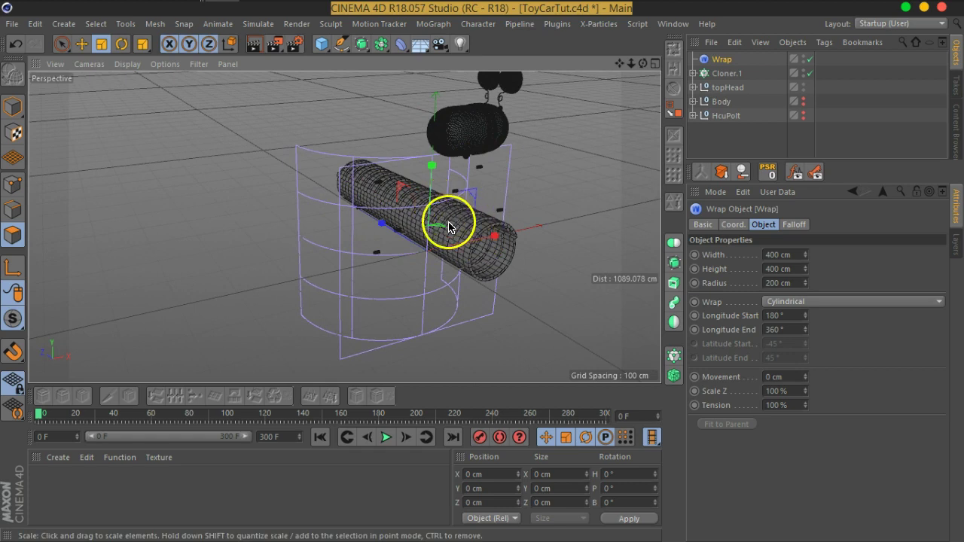
{"action": "left_click", "coordinate": [121, 43]}
{"action": "left_click", "coordinate": [12, 107]}
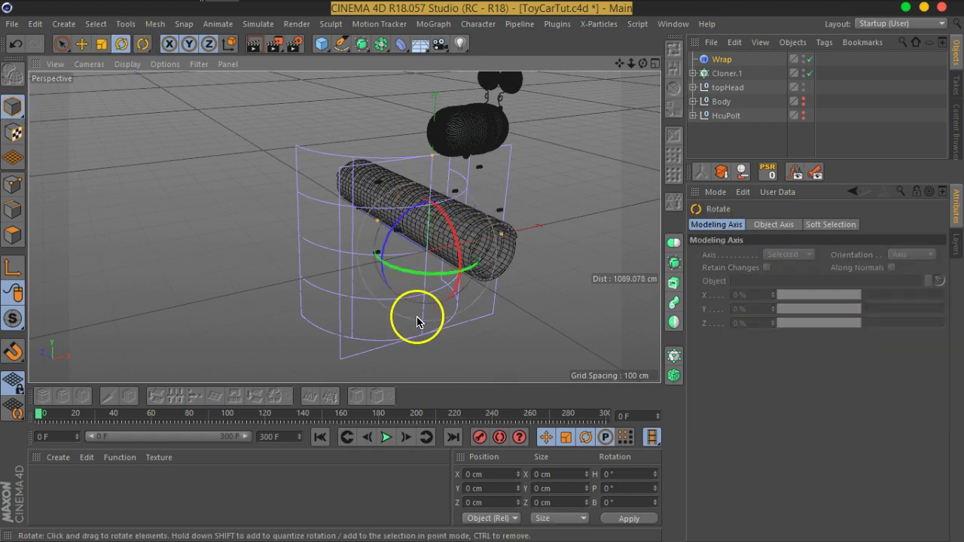
{"action": "mouse_move", "coordinate": [447, 280]}
{"action": "left_mouse_down"}
{"action": "mouse_move", "coordinate": [299, 256]}
{"action": "mouse_move", "coordinate": [245, 121]}
{"action": "left_mouse_up"}
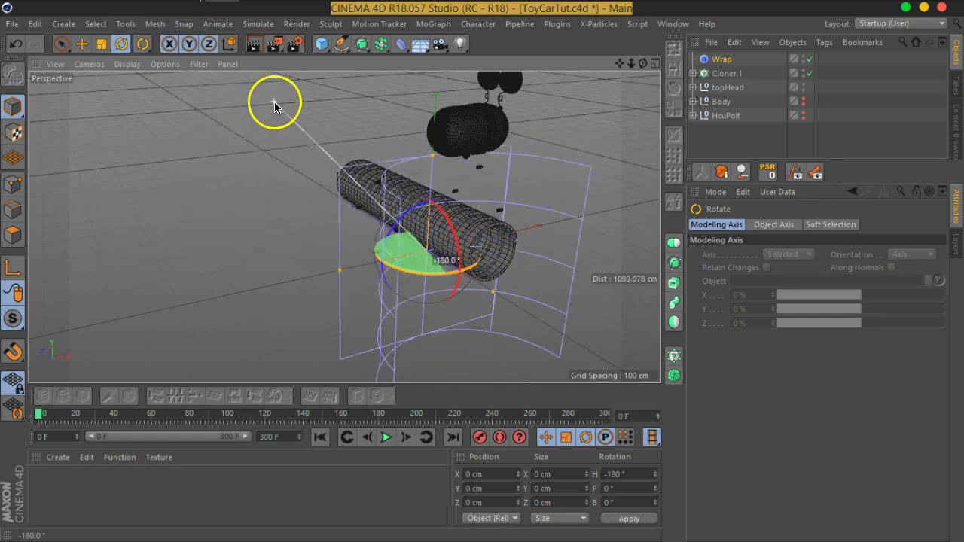
{"action": "left_click_drag", "start_coordinate": [245, 121], "coordinate": [279, 113]}
{"action": "mouse_move", "coordinate": [395, 234]}
{"action": "left_mouse_down"}
{"action": "mouse_move", "coordinate": [441, 200]}
{"action": "mouse_move", "coordinate": [457, 202]}
{"action": "left_mouse_up"}
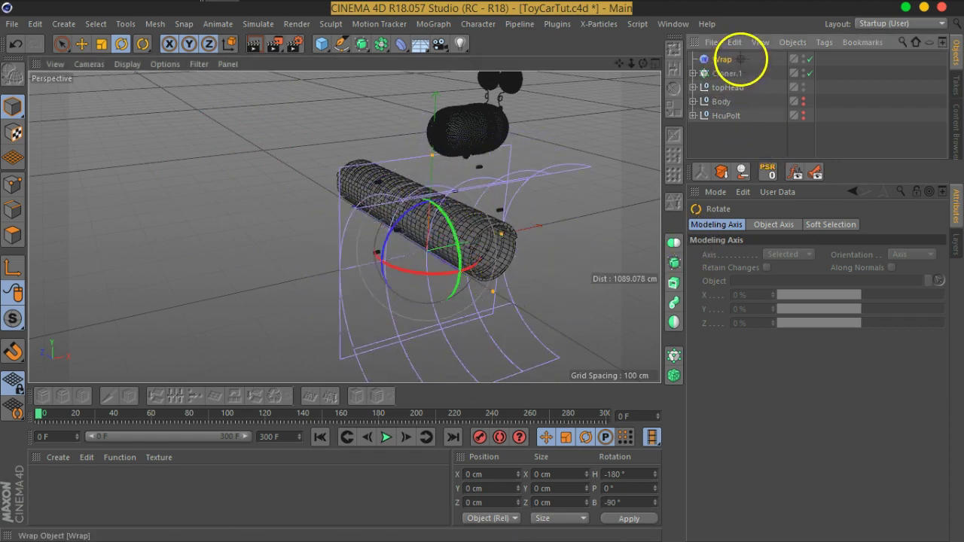
Group Wrap and Cloner.1 under a Null with Alt+G, placing Wrap below Cloner.1.
{"action": "left_click", "coordinate": [717, 73], "text": "ctrl"}
{"action": "key", "text": "alt+g"}
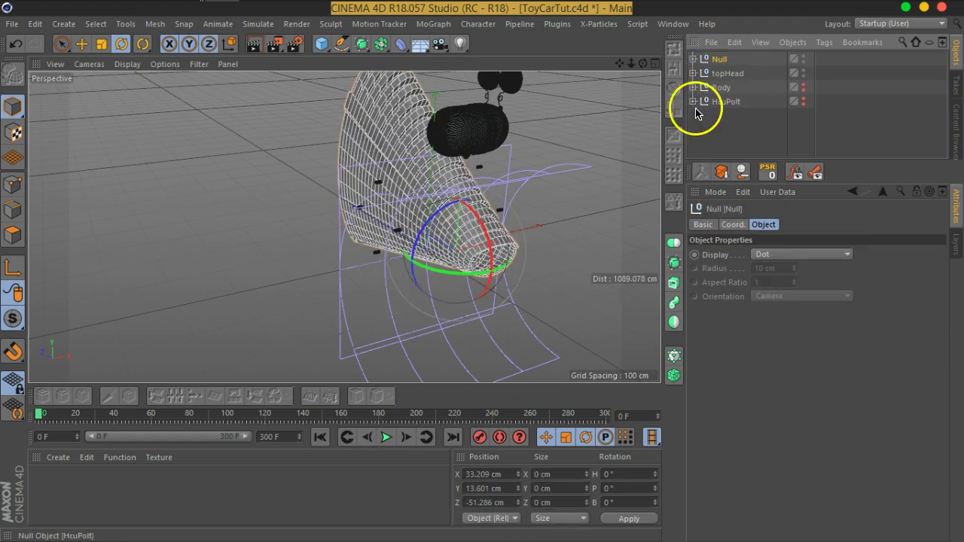
{"action": "mouse_move", "coordinate": [545, 226]}
{"action": "left_mouse_down", "text": "alt"}
{"action": "mouse_move", "coordinate": [507, 208]}
{"action": "mouse_move", "coordinate": [237, 172]}
{"action": "mouse_move", "coordinate": [430, 171]}
{"action": "mouse_move", "coordinate": [499, 206]}
{"action": "mouse_move", "coordinate": [504, 241]}
{"action": "left_mouse_up", "text": "alt"}
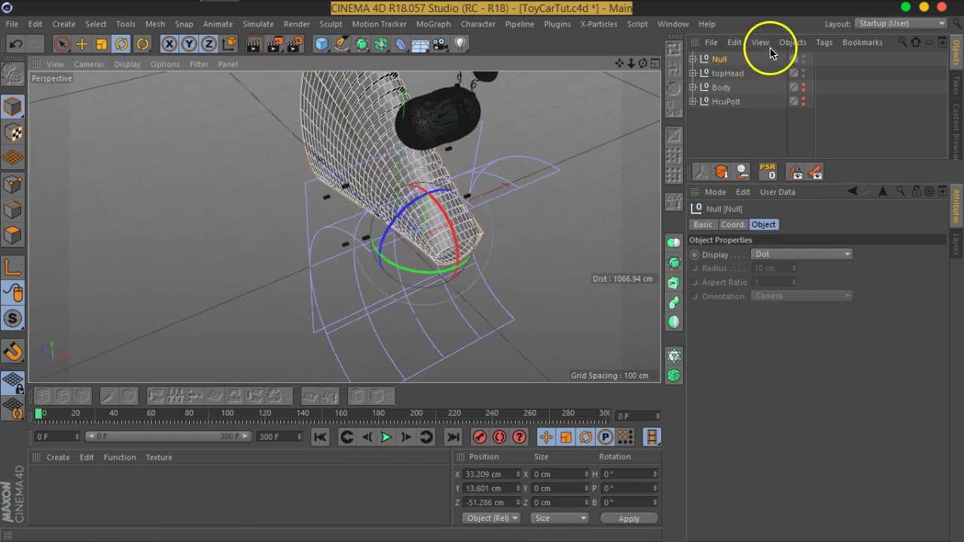
{"action": "left_click", "coordinate": [691, 60]}
{"action": "left_click", "coordinate": [730, 75]}
{"action": "left_click_drag", "start_coordinate": [730, 71], "coordinate": [729, 92]}
Rotate the Wrap deformer to H 360°, P -90°, B 270° so the tube curls.
{"action": "mouse_move", "coordinate": [365, 269]}
{"action": "left_mouse_down"}
{"action": "mouse_move", "coordinate": [493, 232]}
{"action": "mouse_move", "coordinate": [445, 223]}
{"action": "mouse_move", "coordinate": [398, 232]}
{"action": "mouse_move", "coordinate": [407, 242]}
{"action": "left_mouse_up"}
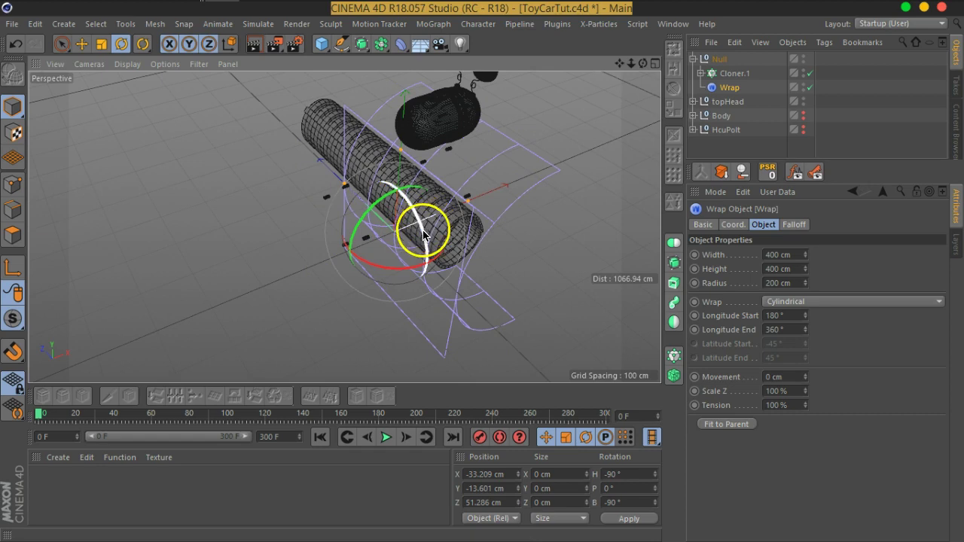
{"action": "mouse_move", "coordinate": [420, 232]}
{"action": "left_mouse_down"}
{"action": "mouse_move", "coordinate": [354, 149]}
{"action": "mouse_move", "coordinate": [326, 146]}
{"action": "mouse_move", "coordinate": [368, 164]}
{"action": "left_mouse_up"}
{"action": "mouse_move", "coordinate": [358, 226]}
{"action": "left_mouse_down"}
{"action": "mouse_move", "coordinate": [420, 189]}
{"action": "mouse_move", "coordinate": [419, 205]}
{"action": "mouse_move", "coordinate": [417, 191]}
{"action": "left_mouse_up"}
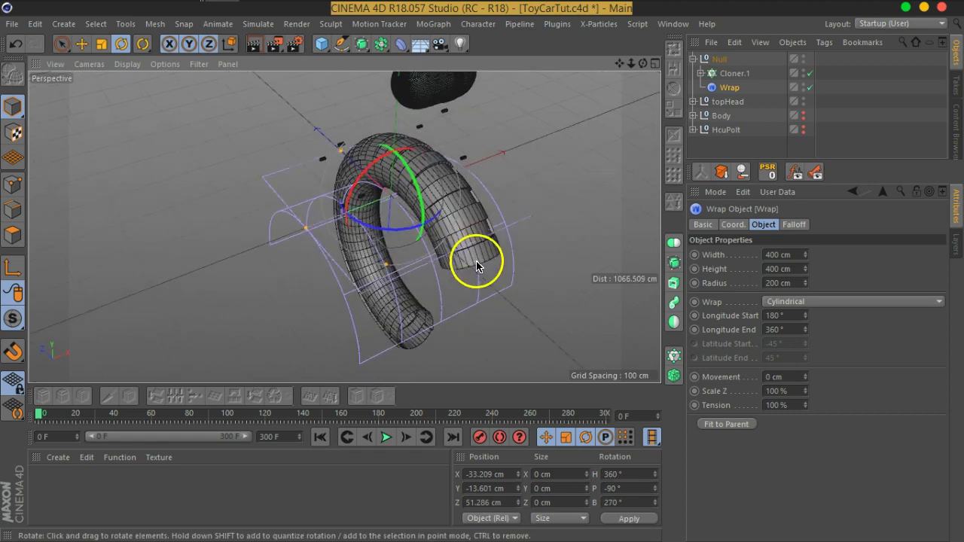
{"action": "left_click_drag", "start_coordinate": [475, 263], "coordinate": [291, 183], "text": "alt"}
{"action": "mouse_move", "coordinate": [467, 299]}
{"action": "left_mouse_down", "text": "alt"}
{"action": "mouse_move", "coordinate": [441, 269]}
{"action": "mouse_move", "coordinate": [584, 244]}
{"action": "left_mouse_up", "text": "alt"}
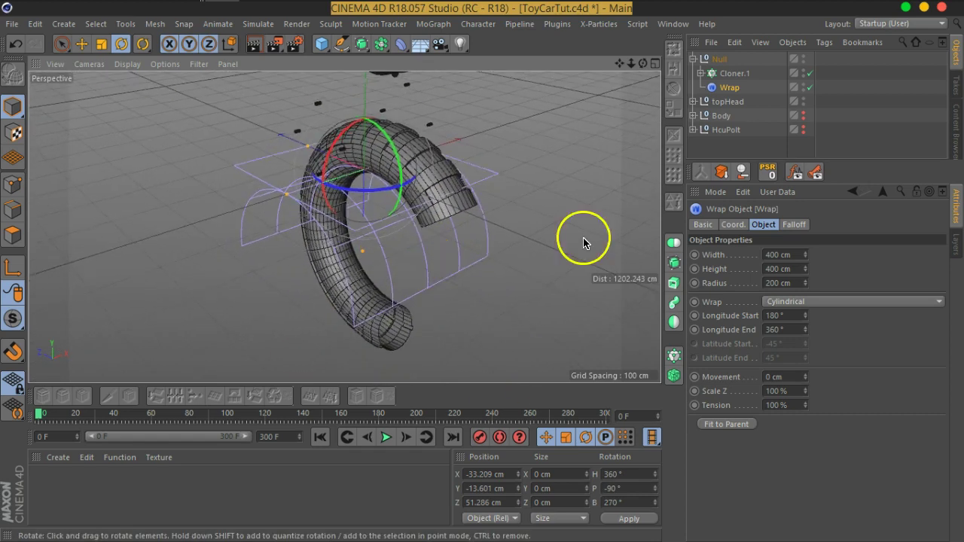
Select Cloner.1 and raise its clone Count to add more tread segments.
{"action": "left_click", "coordinate": [734, 73]}
{"action": "left_click", "coordinate": [757, 317]}
{"action": "scroll", "coordinate": [757, 317], "scroll_direction": "up", "scroll_amount": 2}
{"action": "scroll", "coordinate": [757, 317], "scroll_direction": "up", "scroll_amount": 2}
{"action": "scroll", "coordinate": [757, 317], "scroll_direction": "up", "scroll_amount": 2}
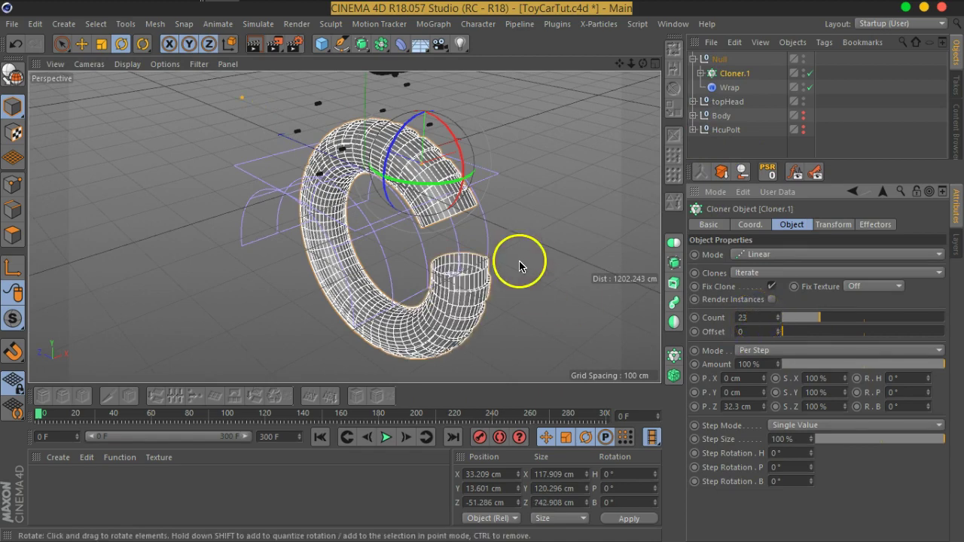
{"action": "scroll", "coordinate": [519, 265], "scroll_direction": "up", "scroll_amount": 2}
{"action": "scroll", "coordinate": [471, 269], "scroll_direction": "up", "scroll_amount": 2}
{"action": "scroll", "coordinate": [441, 263], "scroll_direction": "up", "scroll_amount": 2}
{"action": "scroll", "coordinate": [538, 198], "scroll_direction": "up", "scroll_amount": 2}
{"action": "scroll", "coordinate": [517, 279], "scroll_direction": "up", "scroll_amount": 2}
{"action": "scroll", "coordinate": [516, 279], "scroll_direction": "up", "scroll_amount": 2}
{"action": "scroll", "coordinate": [500, 263], "scroll_direction": "up", "scroll_amount": 2}
{"action": "scroll", "coordinate": [379, 148], "scroll_direction": "up", "scroll_amount": 2}
{"action": "scroll", "coordinate": [379, 149], "scroll_direction": "up", "scroll_amount": 2}
{"action": "scroll", "coordinate": [460, 241], "scroll_direction": "up", "scroll_amount": 2}
{"action": "scroll", "coordinate": [436, 211], "scroll_direction": "up", "scroll_amount": 2}
{"action": "scroll", "coordinate": [466, 256], "scroll_direction": "up", "scroll_amount": 2}
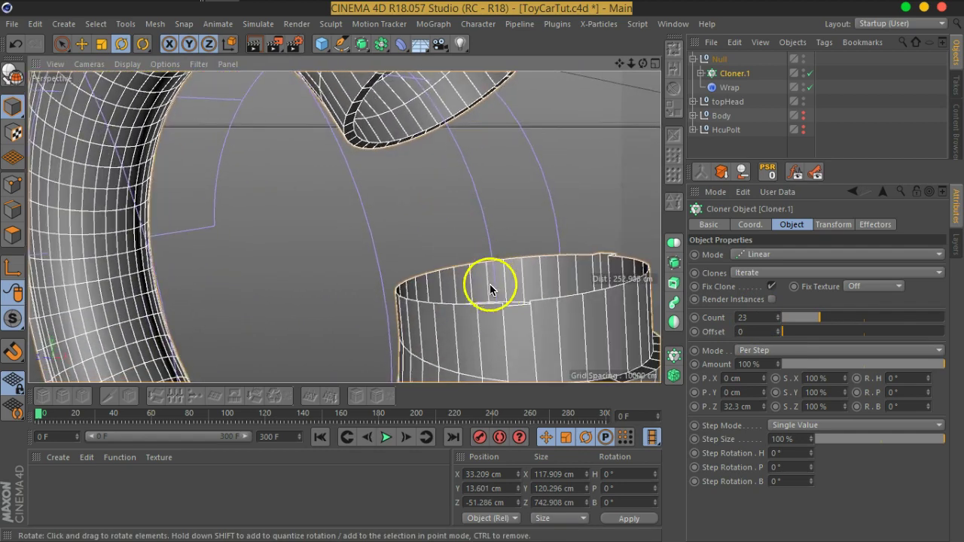
Fine-tune the Cloner Count to 25, then select Wrap to show its settings.
{"action": "left_click", "coordinate": [777, 315]}
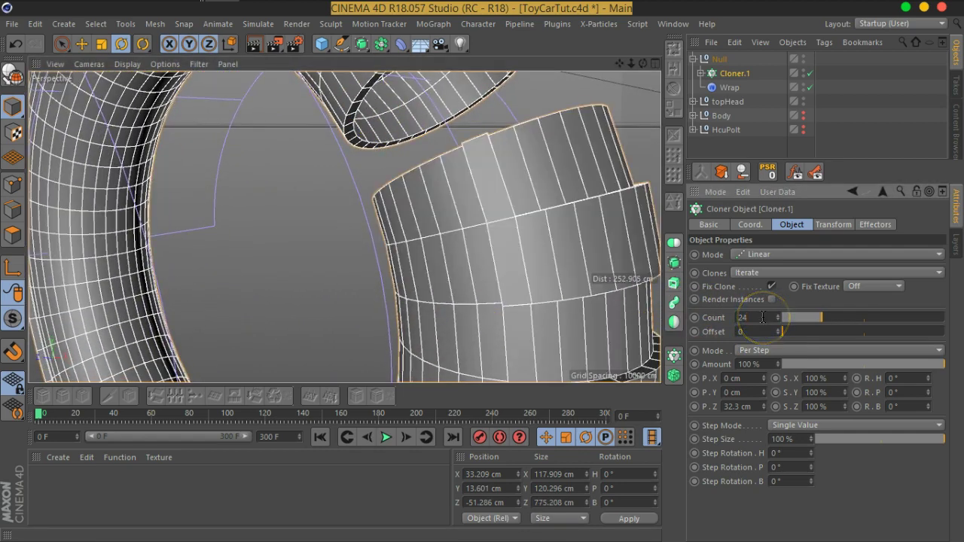
{"action": "mouse_move", "coordinate": [502, 140]}
{"action": "left_mouse_down", "text": "alt"}
{"action": "mouse_move", "coordinate": [495, 261]}
{"action": "mouse_move", "coordinate": [527, 248]}
{"action": "left_mouse_up", "text": "alt"}
{"action": "left_click", "coordinate": [778, 321]}
{"action": "left_click_drag", "start_coordinate": [768, 319], "coordinate": [768, 319]}
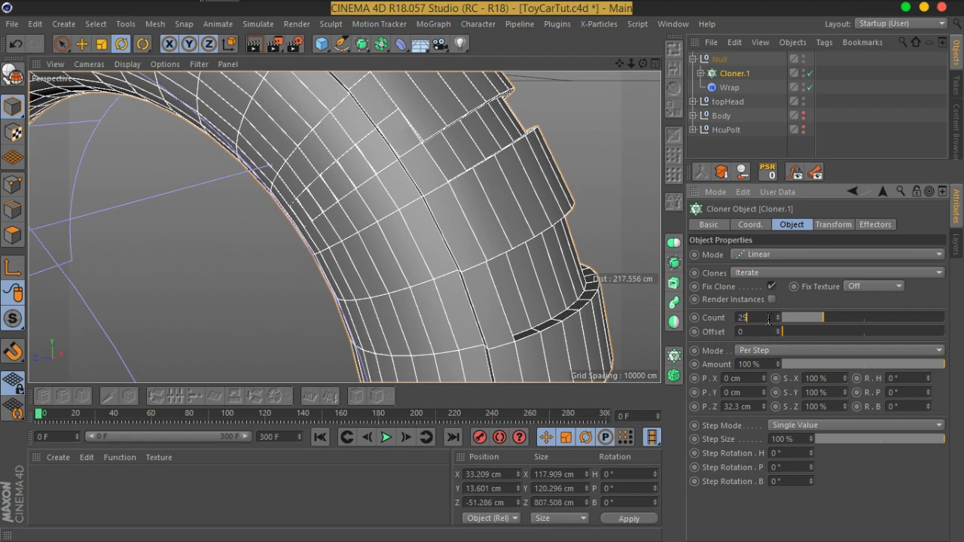
{"action": "left_click", "coordinate": [727, 87]}
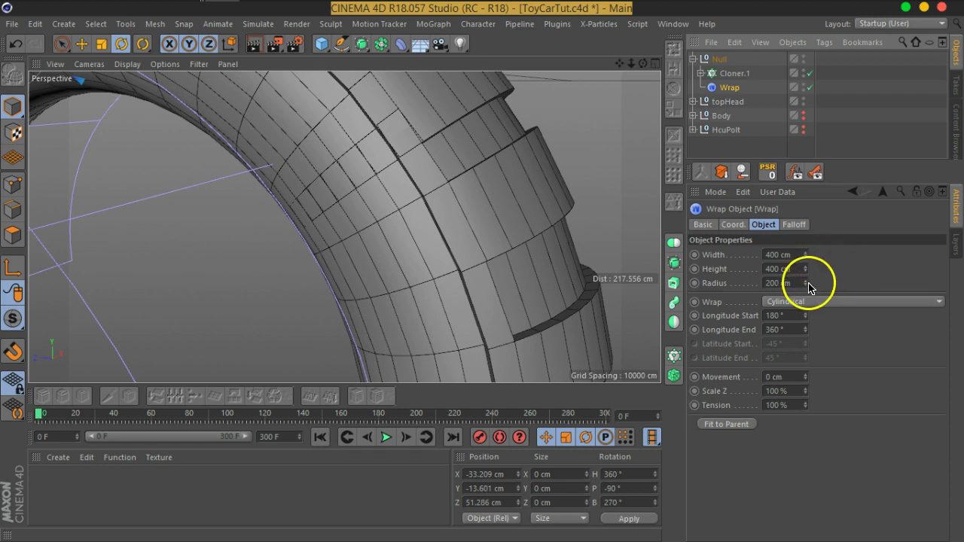
Test Wrap Radius values, then settle on 200 cm radius, 420 cm width, 446 cm height.
{"action": "left_click", "coordinate": [797, 283]}
{"action": "left_click_drag", "start_coordinate": [796, 283], "coordinate": [801, 286]}
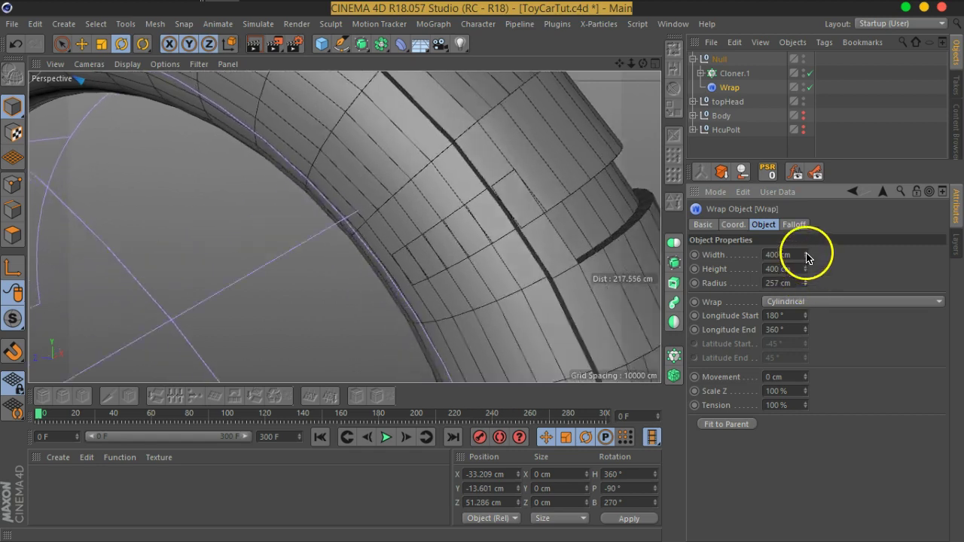
{"action": "left_click_drag", "start_coordinate": [801, 286], "coordinate": [811, 225]}
{"action": "scroll", "coordinate": [509, 204], "scroll_direction": "down", "scroll_amount": 2}
{"action": "scroll", "coordinate": [561, 243], "scroll_direction": "down", "scroll_amount": 2}
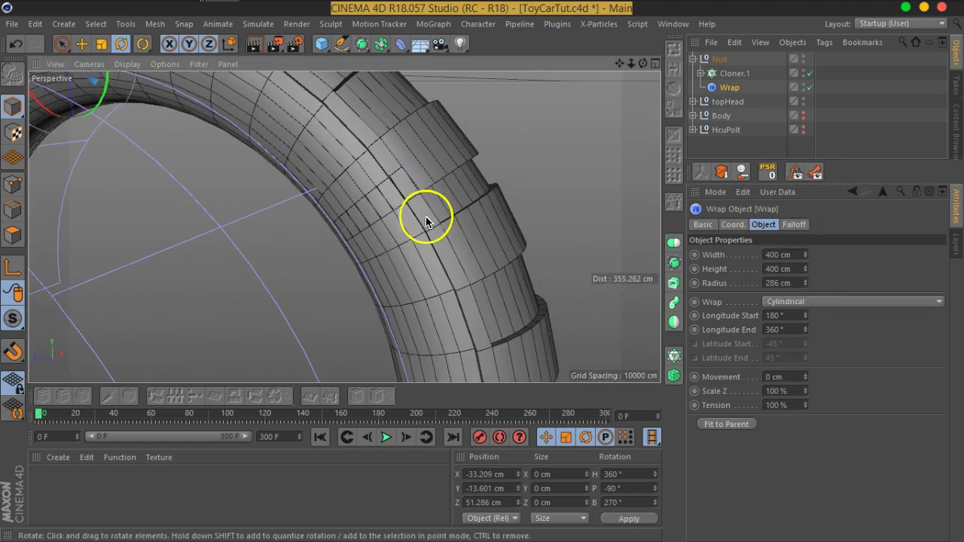
{"action": "mouse_move", "coordinate": [805, 287]}
{"action": "left_mouse_down"}
{"action": "mouse_move", "coordinate": [795, 163]}
{"action": "mouse_move", "coordinate": [829, 339]}
{"action": "mouse_move", "coordinate": [805, 243]}
{"action": "left_mouse_up"}
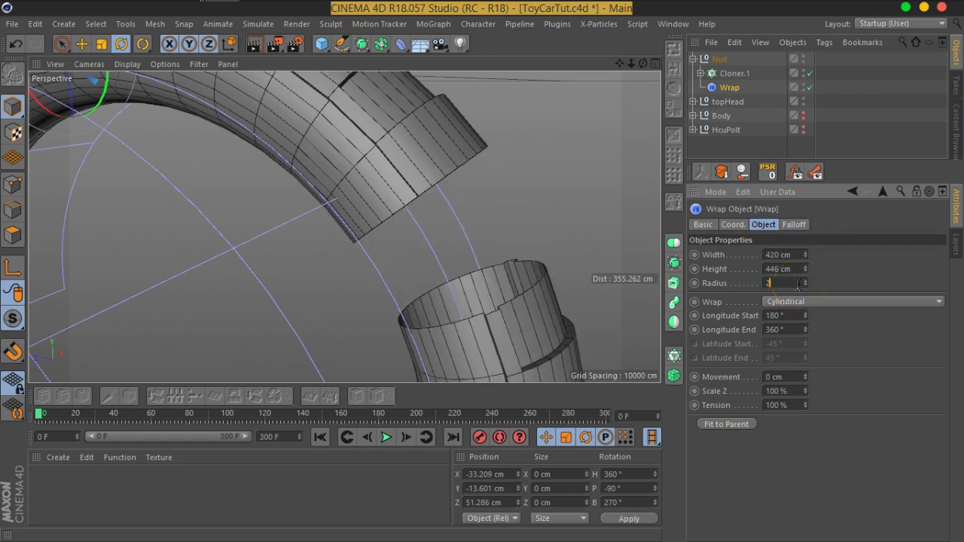
{"action": "type", "text": "00"}
{"action": "key", "text": "Return"}
{"action": "right_click_drag", "start_coordinate": [644, 287], "coordinate": [215, 193], "text": "alt"}
{"action": "mouse_move", "coordinate": [215, 193]}
{"action": "left_mouse_down", "text": "alt"}
{"action": "mouse_move", "coordinate": [366, 215]}
{"action": "mouse_move", "coordinate": [344, 241]}
{"action": "mouse_move", "coordinate": [364, 192]}
{"action": "left_mouse_up", "text": "alt"}
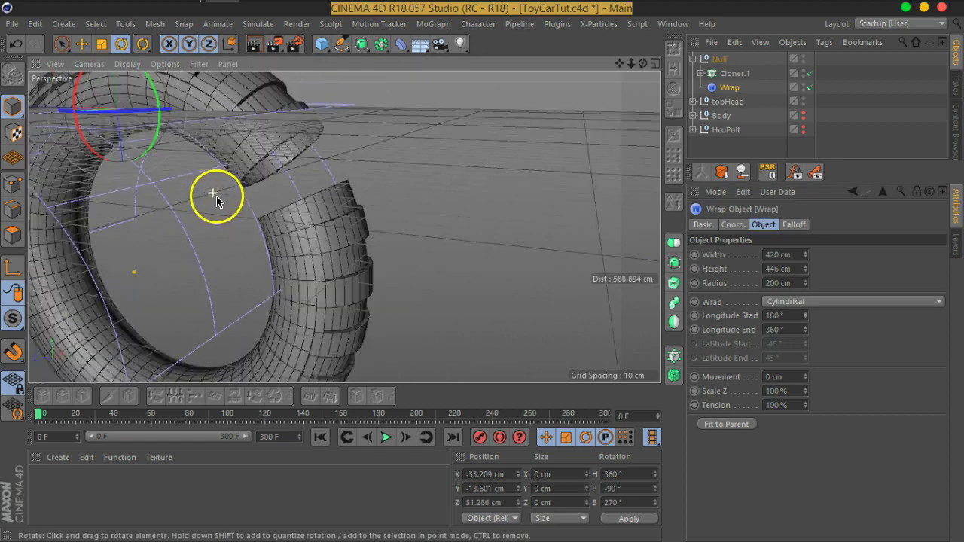
{"action": "scroll", "coordinate": [365, 190], "scroll_direction": "up", "scroll_amount": 5}
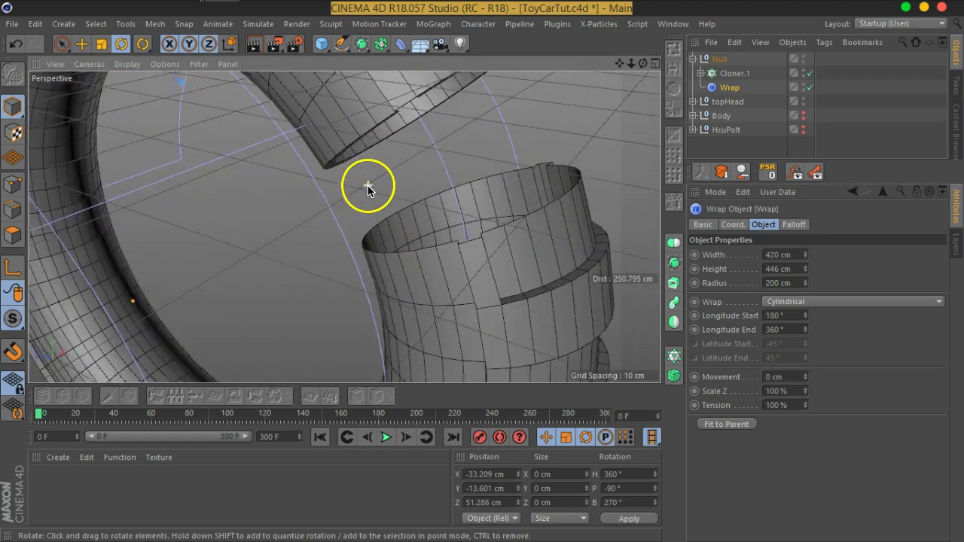
{"action": "scroll", "coordinate": [475, 204], "scroll_direction": "up", "scroll_amount": 3}
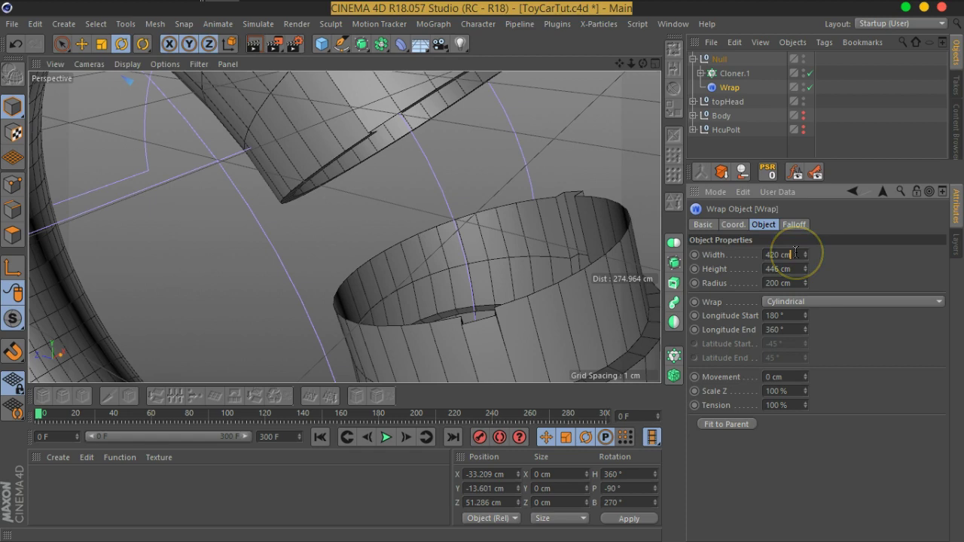
Try Wrap Width values between 402 and 411 cm, settling on 403.7 cm to close the seam.
{"action": "left_click_drag", "start_coordinate": [795, 253], "coordinate": [795, 255]}
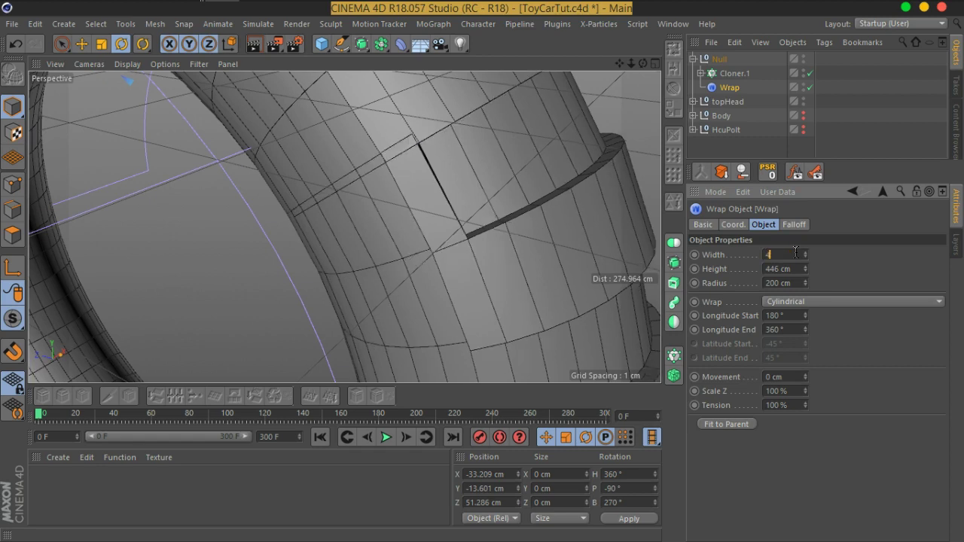
{"action": "type", "text": "02"}
{"action": "left_click_drag", "start_coordinate": [795, 252], "coordinate": [795, 253]}
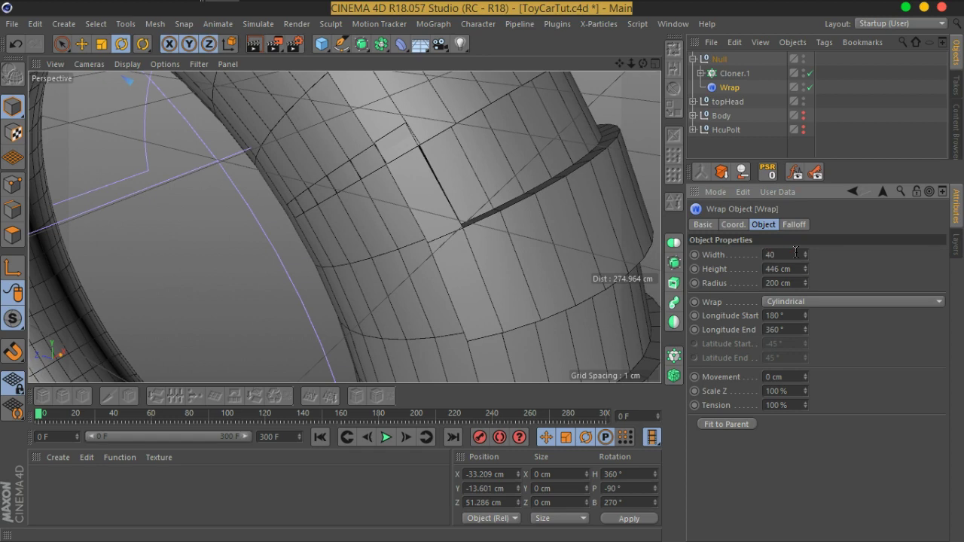
{"action": "type", "text": "3"}
{"action": "key", "text": "Return"}
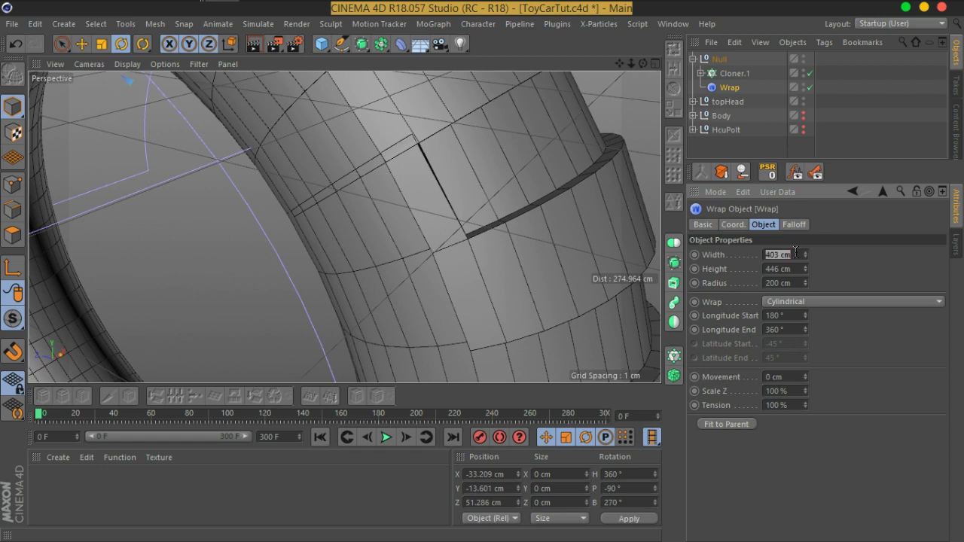
{"action": "key", "text": "Return"}
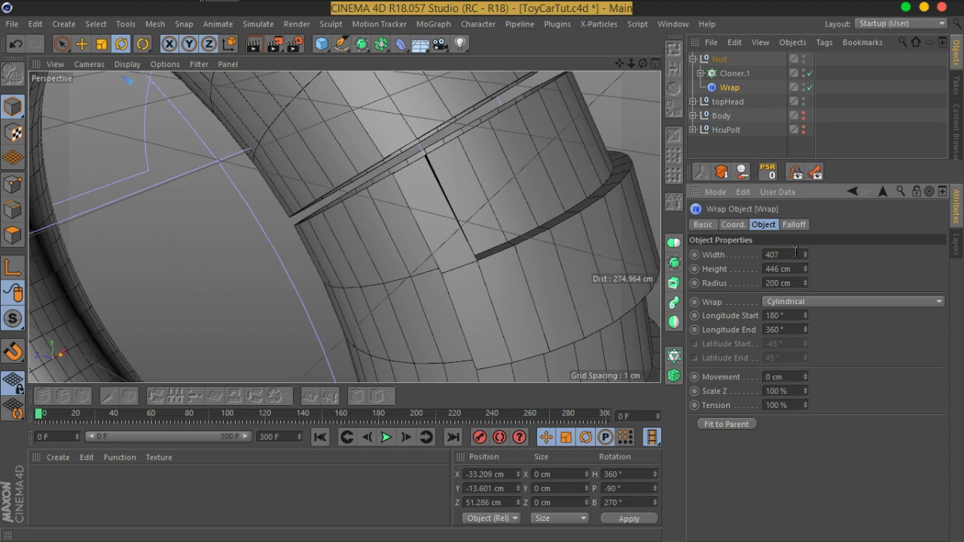
{"action": "type", "text": "404.5"}
{"action": "key", "text": "Return"}
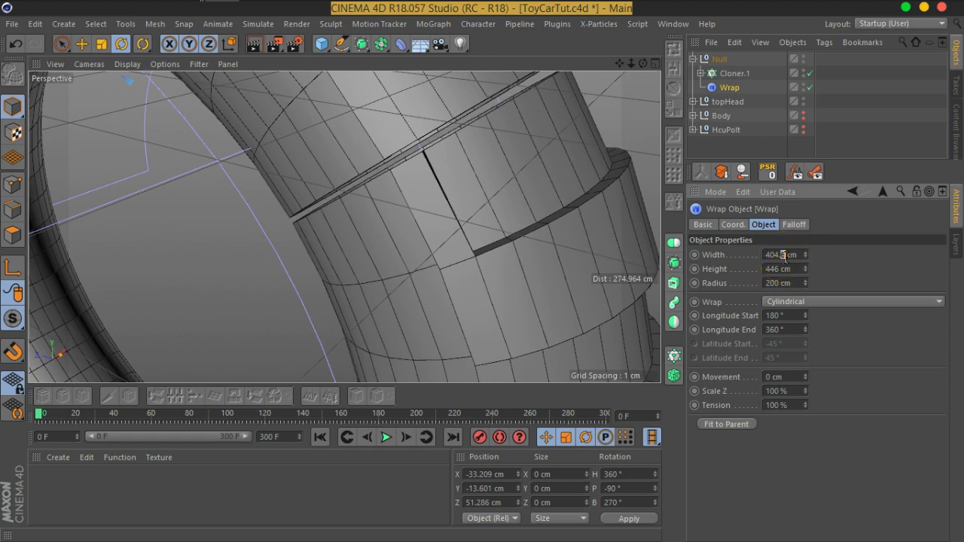
{"action": "scroll", "coordinate": [783, 256], "scroll_direction": "down", "scroll_amount": 3}
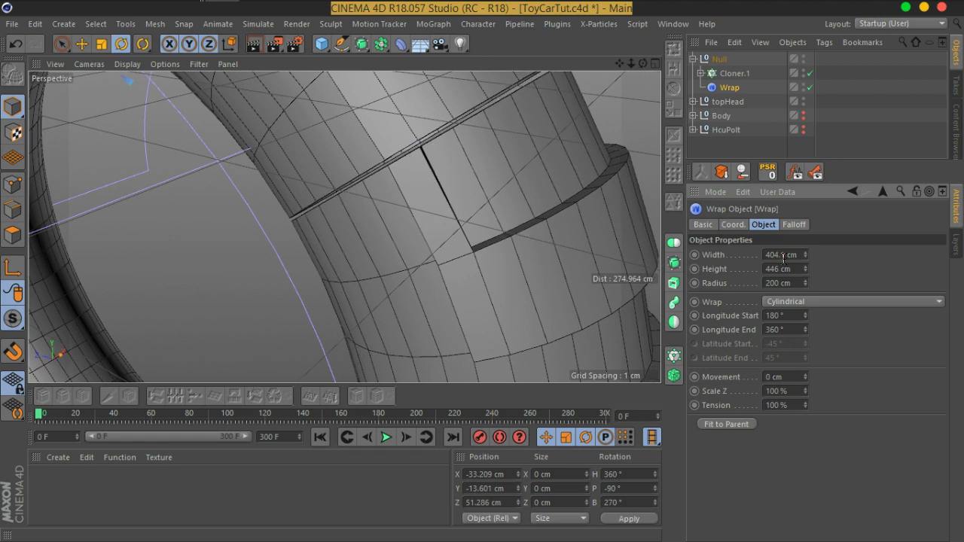
{"action": "scroll", "coordinate": [783, 258], "scroll_direction": "down", "scroll_amount": 1}
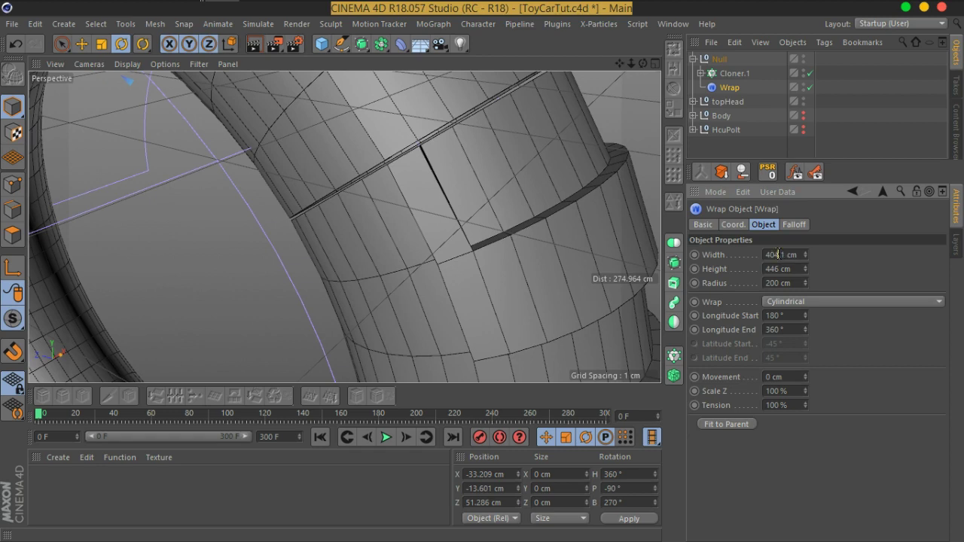
{"action": "scroll", "coordinate": [777, 254], "scroll_direction": "down", "scroll_amount": 1}
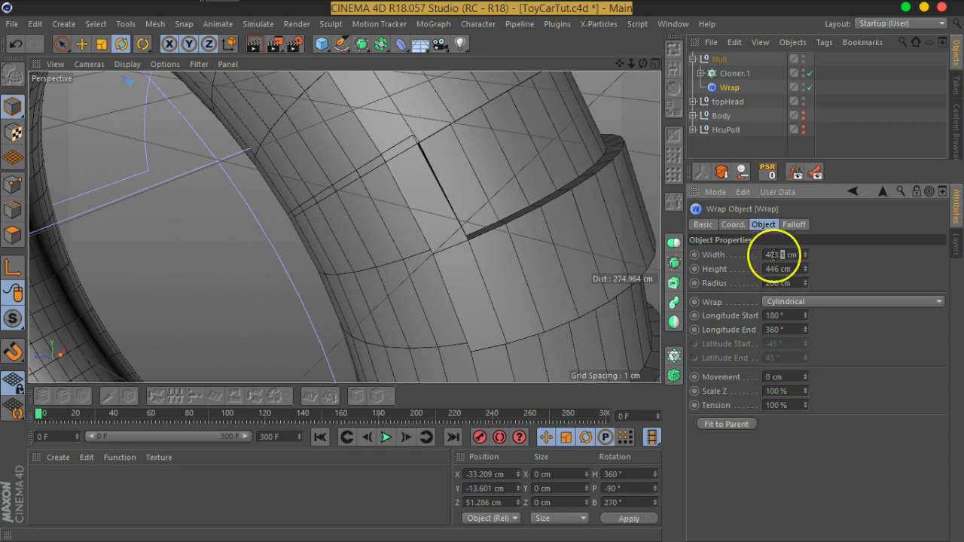
{"action": "scroll", "coordinate": [774, 254], "scroll_direction": "down", "scroll_amount": 1}
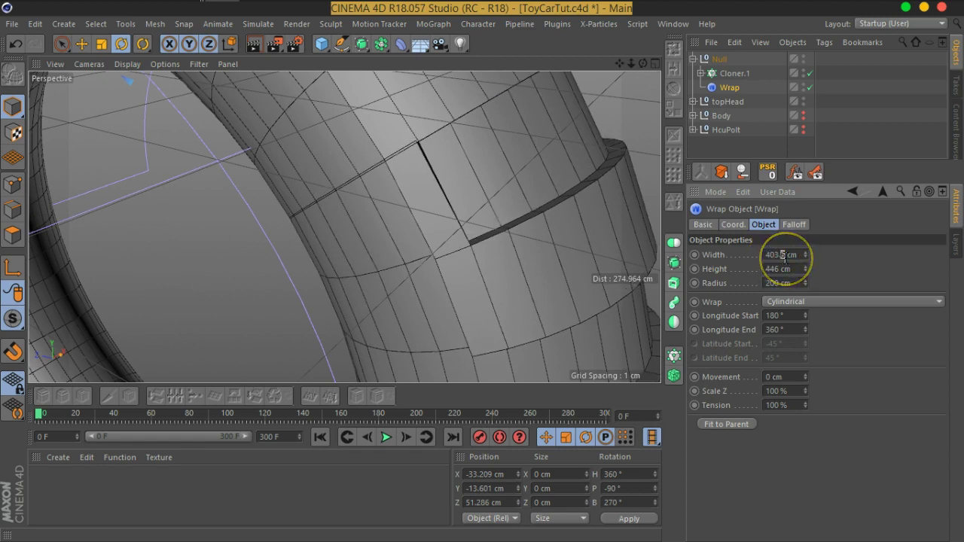
{"action": "scroll", "coordinate": [784, 256], "scroll_direction": "down", "scroll_amount": 1}
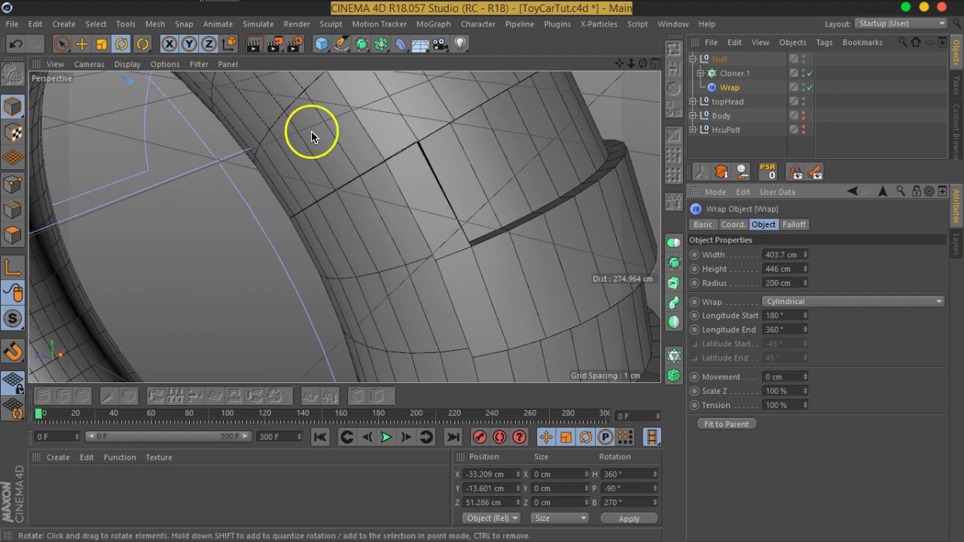
{"action": "scroll", "coordinate": [323, 146], "scroll_direction": "down", "scroll_amount": 5}
Select the car body's cylinder, expand the Body group and enable its Subdivision Surface.
{"action": "left_click_drag", "start_coordinate": [323, 146], "coordinate": [329, 173], "text": "alt"}
{"action": "mouse_move", "coordinate": [544, 184]}
{"action": "left_mouse_down", "text": "alt"}
{"action": "mouse_move", "coordinate": [585, 161]}
{"action": "mouse_move", "coordinate": [447, 193]}
{"action": "mouse_move", "coordinate": [342, 200]}
{"action": "mouse_move", "coordinate": [286, 189]}
{"action": "left_mouse_up", "text": "alt"}
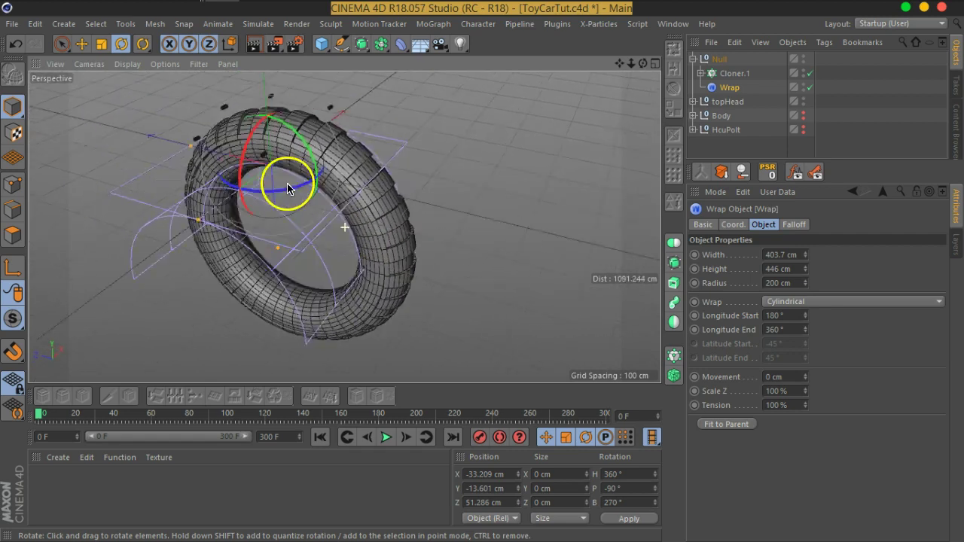
{"action": "scroll", "coordinate": [263, 155], "scroll_direction": "up", "scroll_amount": 3}
{"action": "scroll", "coordinate": [266, 161], "scroll_direction": "up", "scroll_amount": 4}
{"action": "scroll", "coordinate": [315, 194], "scroll_direction": "up", "scroll_amount": 4}
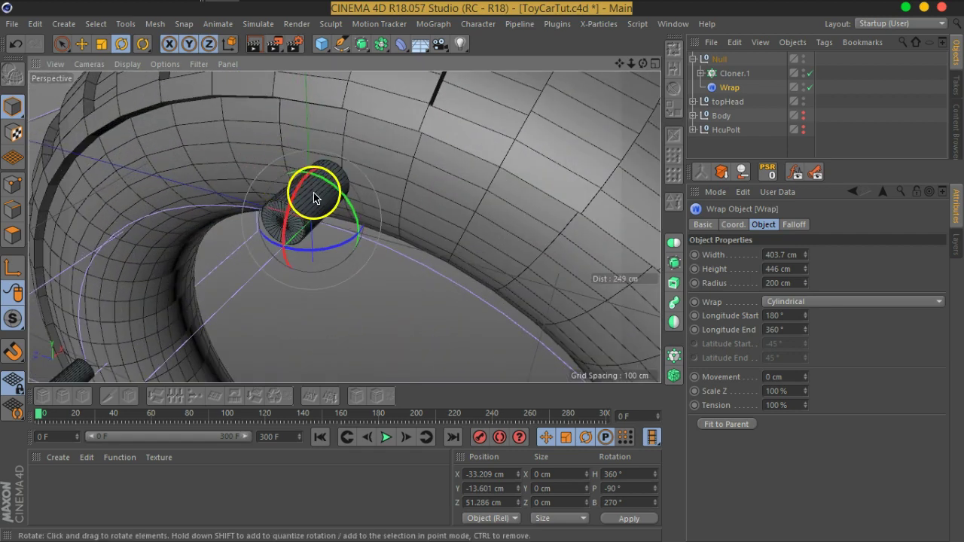
{"action": "left_click", "coordinate": [305, 214]}
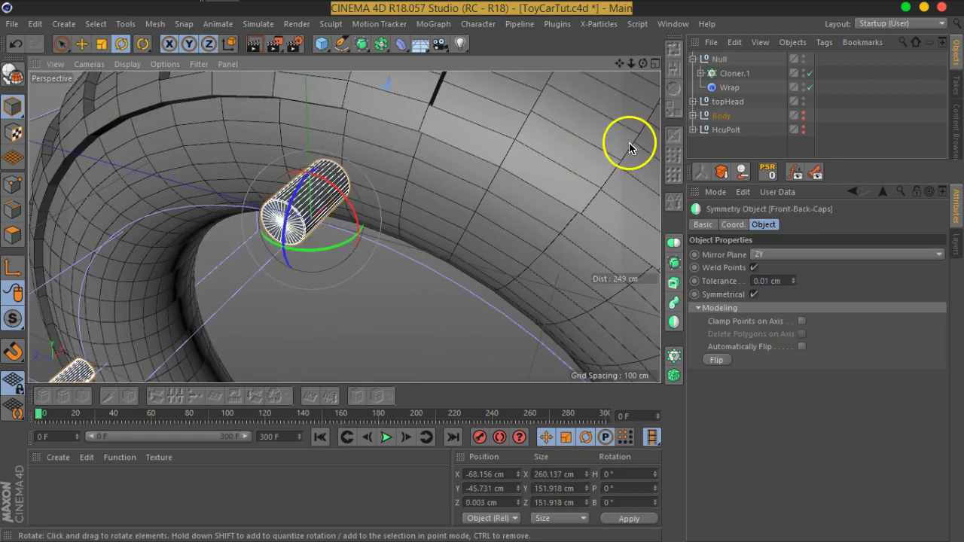
{"action": "left_click", "coordinate": [693, 115]}
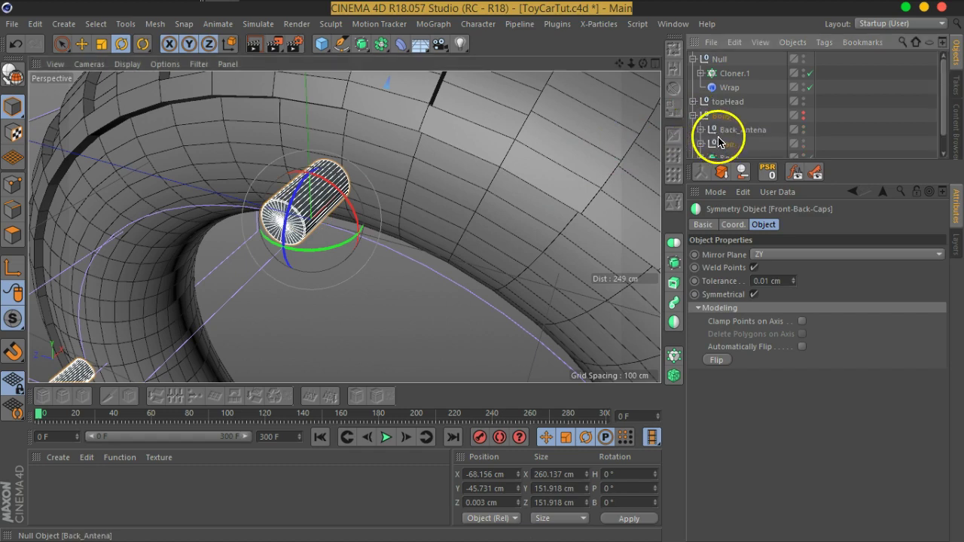
{"action": "scroll", "coordinate": [746, 143], "scroll_direction": "down", "scroll_amount": 2}
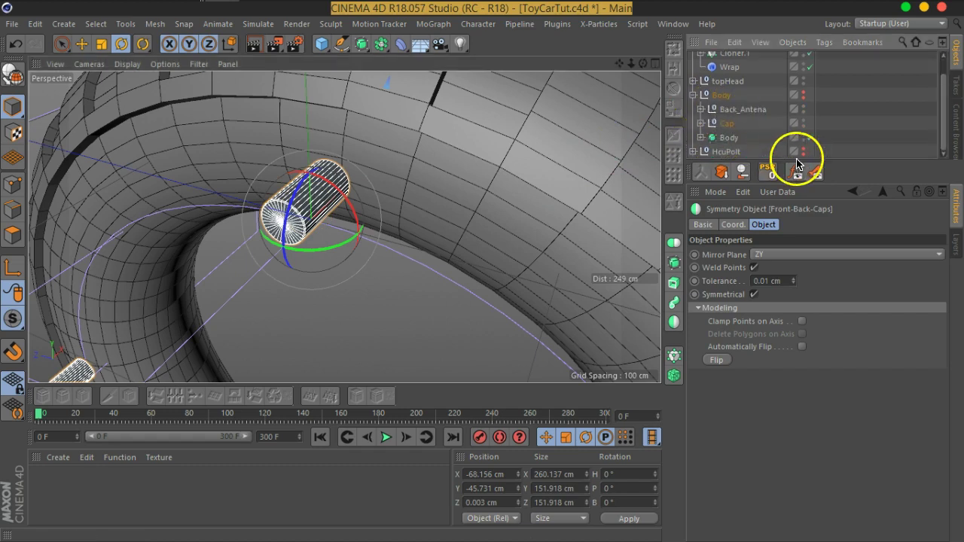
{"action": "left_click", "coordinate": [808, 138]}
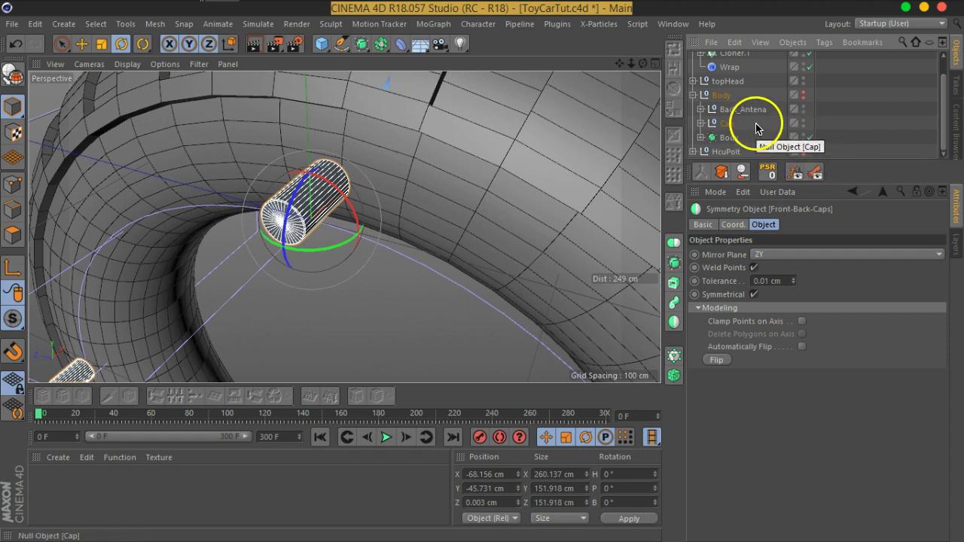
{"action": "scroll", "coordinate": [353, 194], "scroll_direction": "down", "scroll_amount": 4}
{"action": "scroll", "coordinate": [354, 195], "scroll_direction": "down", "scroll_amount": 8}
{"action": "mouse_move", "coordinate": [354, 194]}
{"action": "left_mouse_down", "text": "alt"}
{"action": "mouse_move", "coordinate": [162, 166]}
{"action": "mouse_move", "coordinate": [171, 179]}
{"action": "left_mouse_up", "text": "alt"}
{"action": "scroll", "coordinate": [354, 156], "scroll_direction": "up", "scroll_amount": 4}
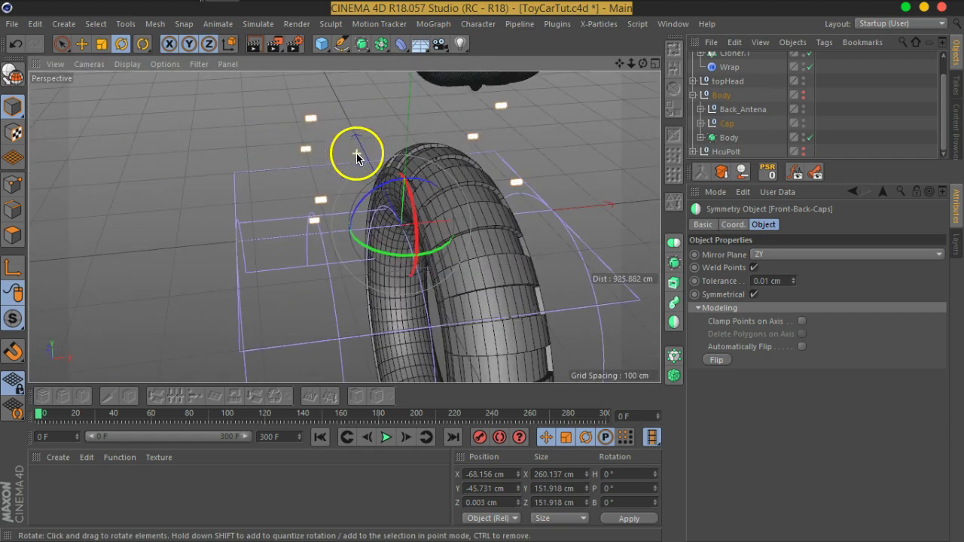
{"action": "left_click", "coordinate": [727, 123]}
{"action": "key", "text": "o"}
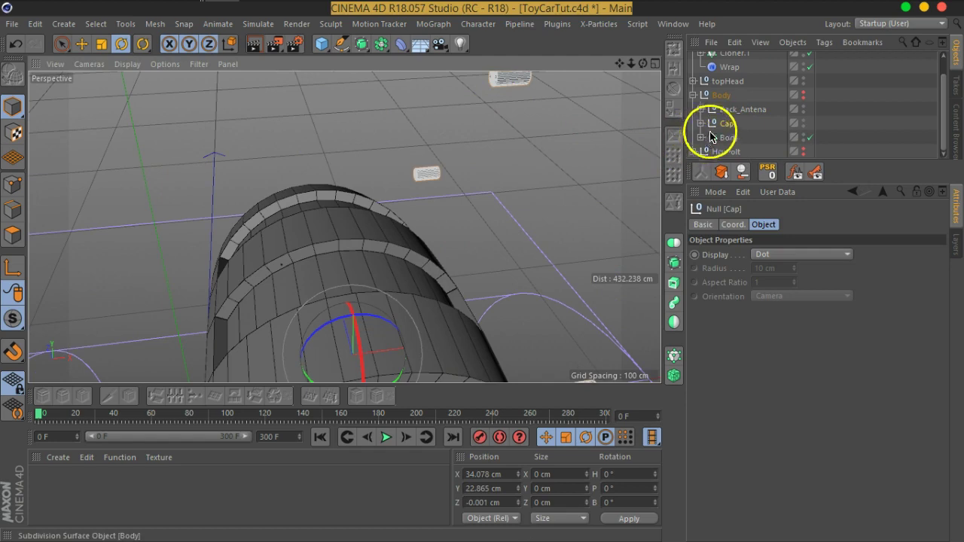
{"action": "left_click", "coordinate": [702, 133]}
{"action": "left_click", "coordinate": [701, 125]}
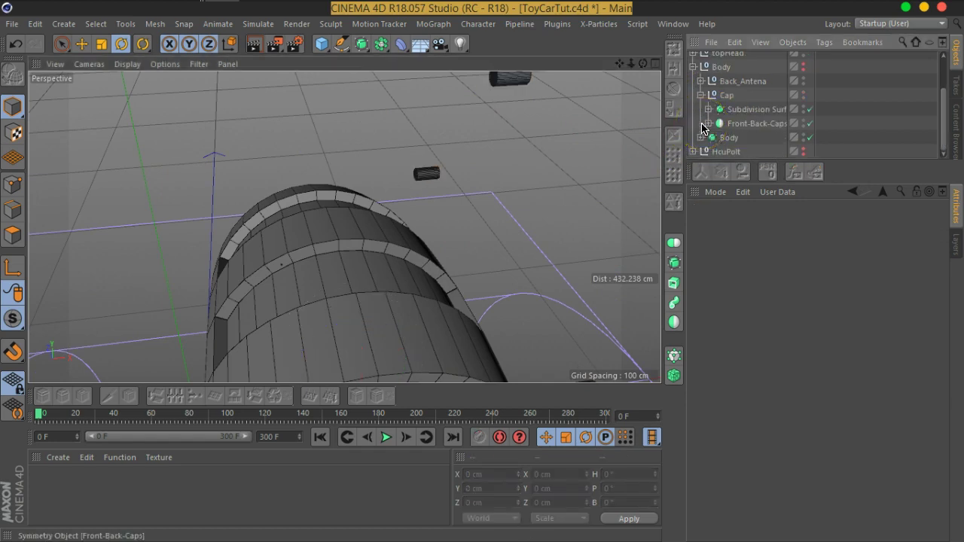
{"action": "left_click", "coordinate": [732, 115]}
{"action": "left_click", "coordinate": [725, 128]}
{"action": "scroll", "coordinate": [713, 128], "scroll_direction": "down", "scroll_amount": 1}
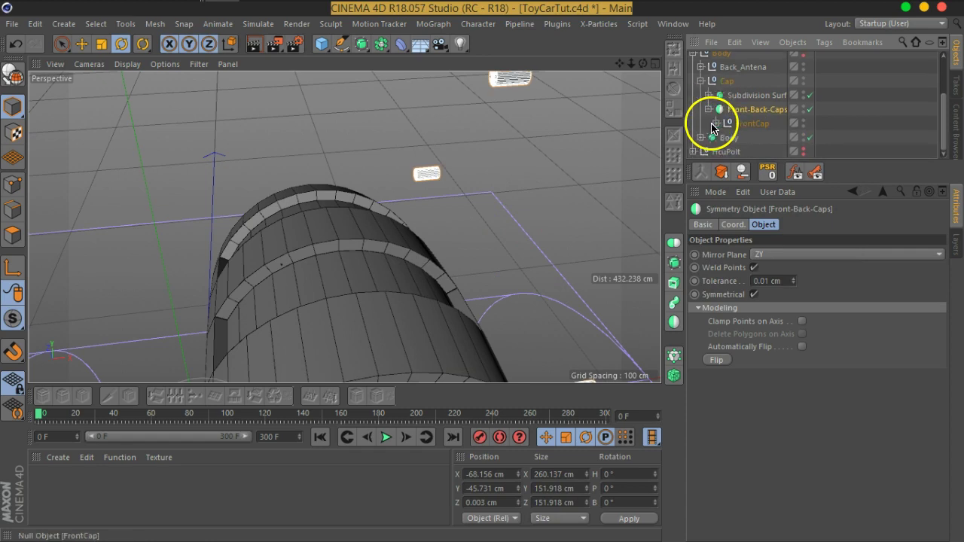
{"action": "scroll", "coordinate": [717, 126], "scroll_direction": "down", "scroll_amount": 5}
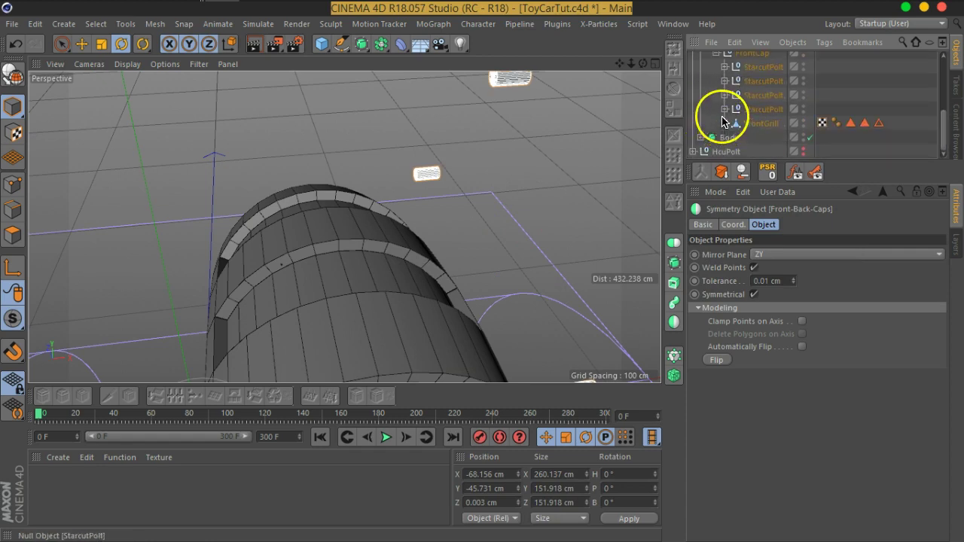
{"action": "left_click", "coordinate": [732, 138]}
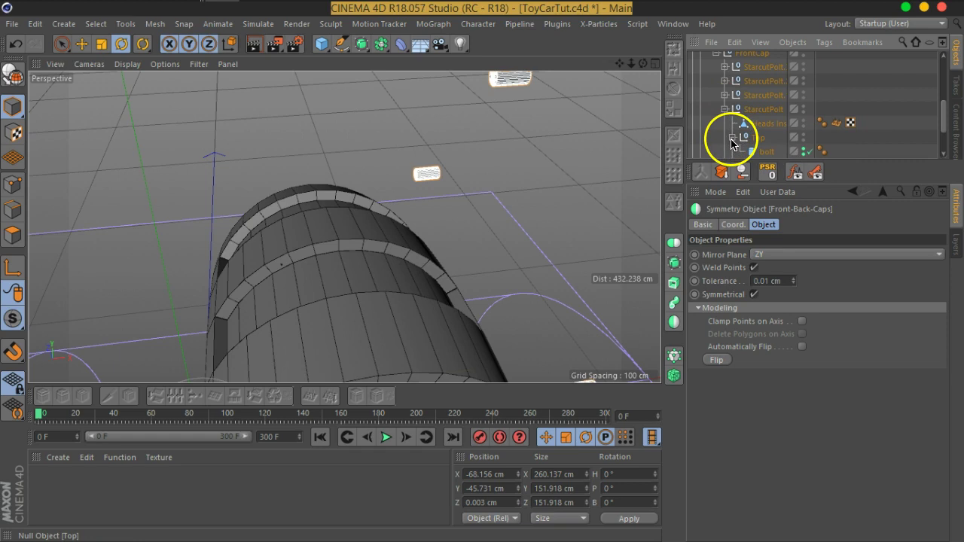
{"action": "scroll", "coordinate": [732, 143], "scroll_direction": "down", "scroll_amount": 4}
{"action": "left_click", "coordinate": [803, 95]}
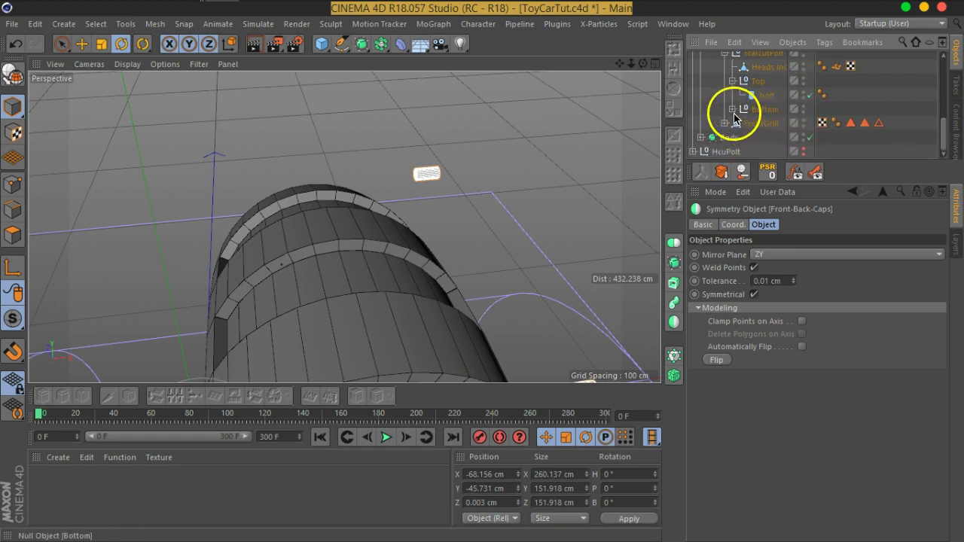
{"action": "scroll", "coordinate": [740, 122], "scroll_direction": "up", "scroll_amount": 2}
{"action": "scroll", "coordinate": [740, 119], "scroll_direction": "up", "scroll_amount": 2}
{"action": "scroll", "coordinate": [740, 117], "scroll_direction": "up", "scroll_amount": 2}
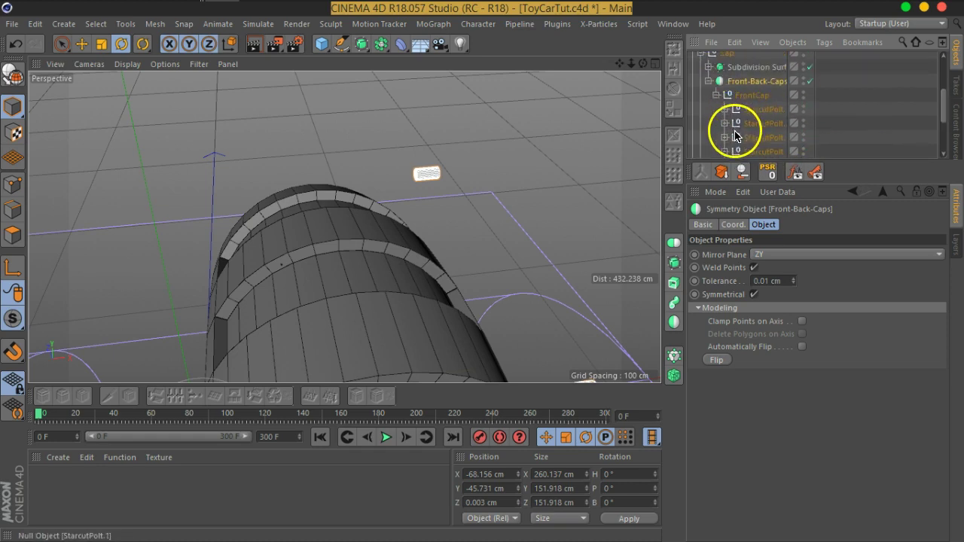
{"action": "left_click", "coordinate": [732, 137]}
{"action": "scroll", "coordinate": [732, 136], "scroll_direction": "down", "scroll_amount": 3}
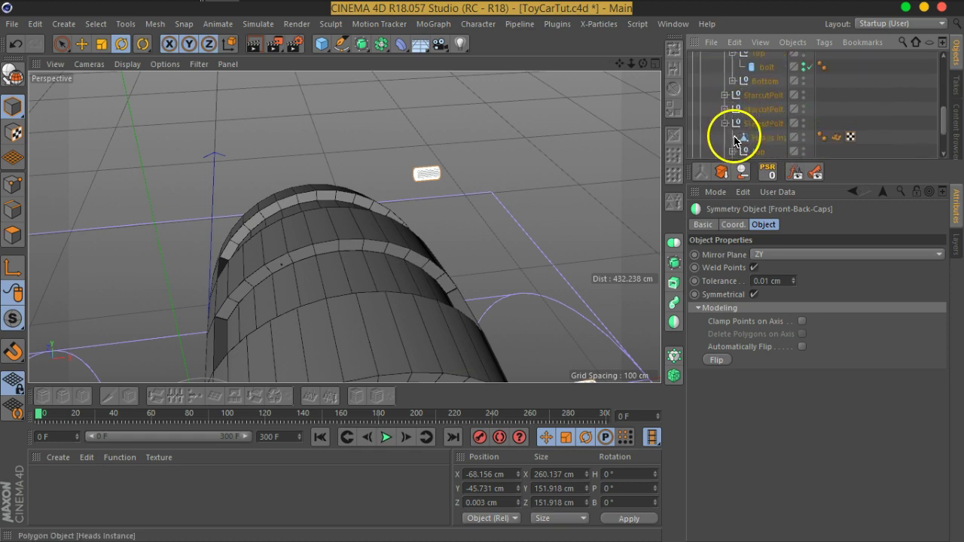
{"action": "mouse_move", "coordinate": [802, 68]}
{"action": "left_mouse_down"}
{"action": "mouse_move", "coordinate": [741, 100]}
{"action": "mouse_move", "coordinate": [781, 123]}
{"action": "left_mouse_up"}
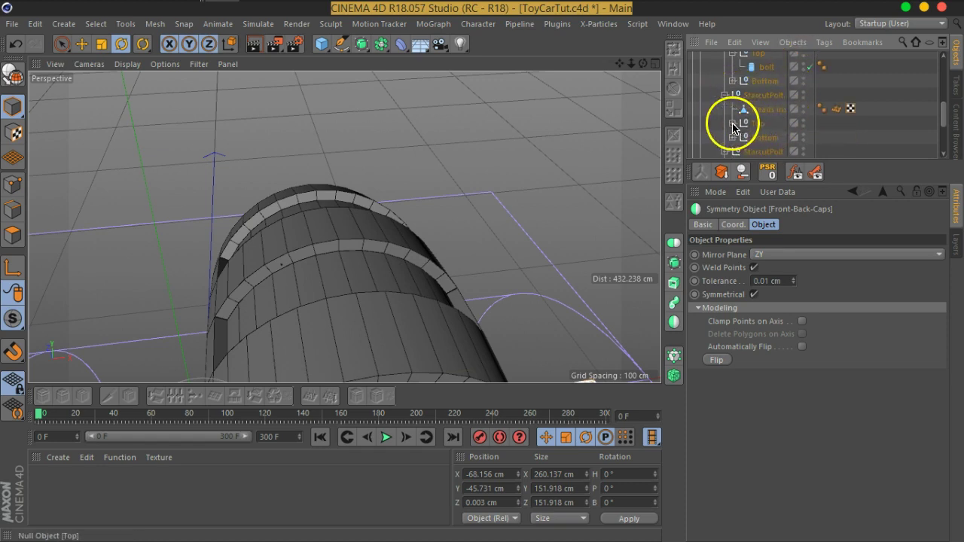
{"action": "mouse_move", "coordinate": [802, 138]}
{"action": "left_mouse_down"}
{"action": "mouse_move", "coordinate": [741, 104]}
{"action": "mouse_move", "coordinate": [810, 134]}
{"action": "left_mouse_up"}
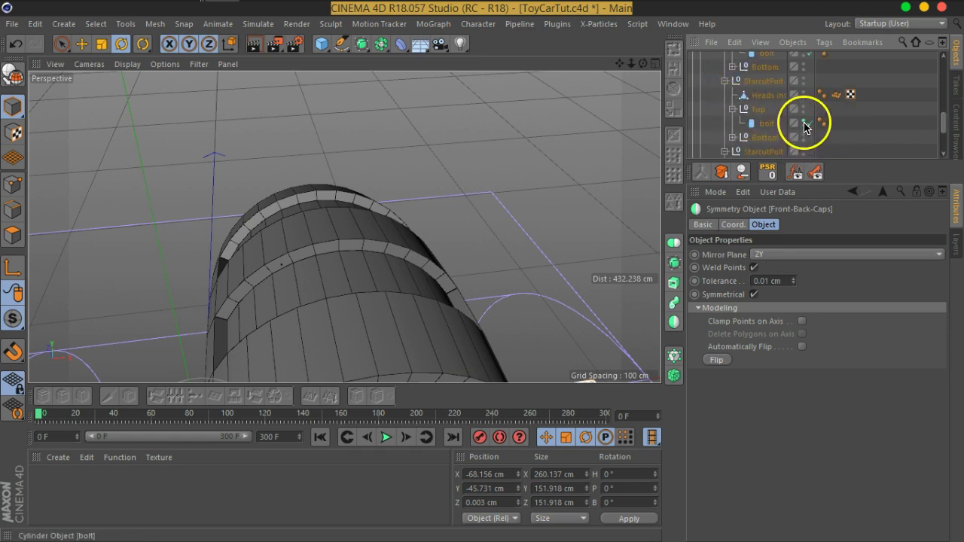
{"action": "scroll", "coordinate": [688, 113], "scroll_direction": "up", "scroll_amount": 5}
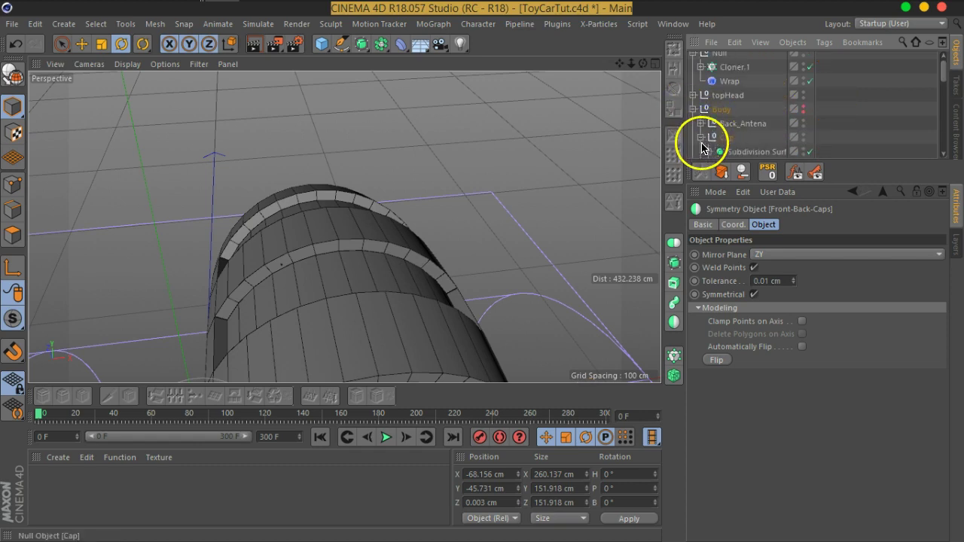
{"action": "scroll", "coordinate": [399, 124], "scroll_direction": "down", "scroll_amount": 3}
{"action": "scroll", "coordinate": [403, 117], "scroll_direction": "down", "scroll_amount": 2}
{"action": "scroll", "coordinate": [414, 158], "scroll_direction": "down", "scroll_amount": 3}
Locate the selected bolt cylinder under HcuPolt's Top group, then deselect it.
{"action": "mouse_move", "coordinate": [421, 179]}
{"action": "left_mouse_down", "text": "alt"}
{"action": "mouse_move", "coordinate": [445, 204]}
{"action": "mouse_move", "coordinate": [301, 176]}
{"action": "mouse_move", "coordinate": [445, 172]}
{"action": "left_mouse_up", "text": "alt"}
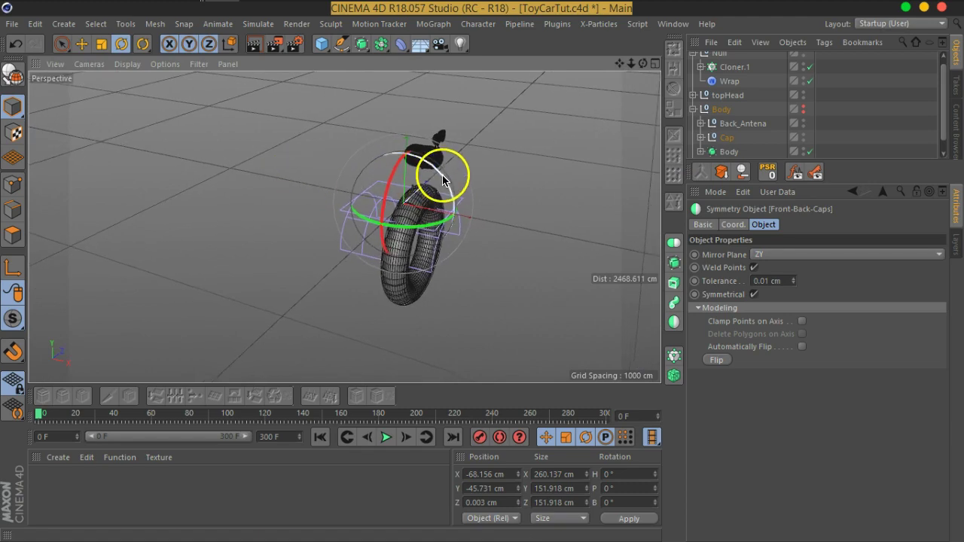
{"action": "scroll", "coordinate": [414, 220], "scroll_direction": "up", "scroll_amount": 2}
{"action": "scroll", "coordinate": [411, 220], "scroll_direction": "up", "scroll_amount": 3}
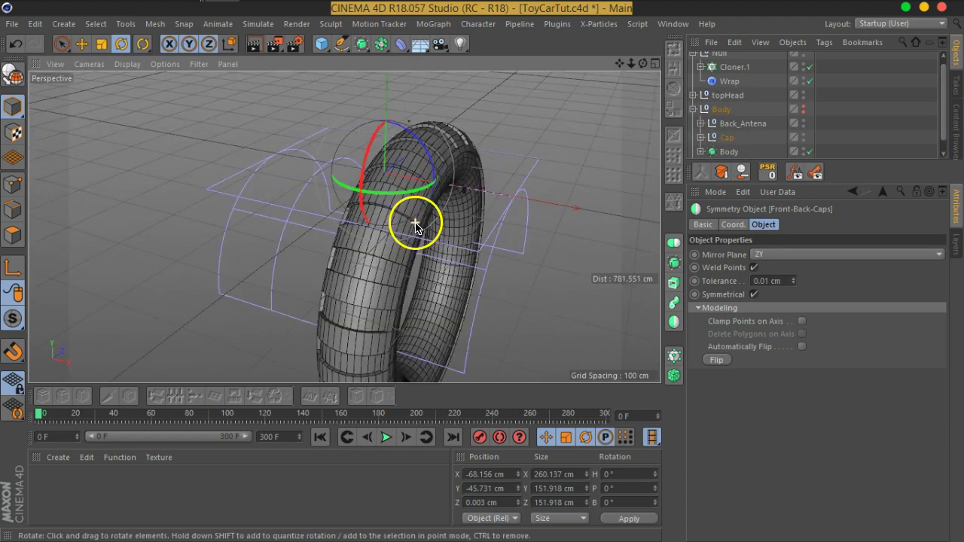
{"action": "scroll", "coordinate": [432, 238], "scroll_direction": "up", "scroll_amount": 3}
{"action": "mouse_move", "coordinate": [432, 237]}
{"action": "left_mouse_down", "text": "alt"}
{"action": "mouse_move", "coordinate": [366, 198]}
{"action": "mouse_move", "coordinate": [291, 187]}
{"action": "mouse_move", "coordinate": [394, 235]}
{"action": "left_mouse_up", "text": "alt"}
{"action": "scroll", "coordinate": [430, 187], "scroll_direction": "up", "scroll_amount": 1}
{"action": "scroll", "coordinate": [421, 183], "scroll_direction": "up", "scroll_amount": 3}
{"action": "left_click", "coordinate": [416, 181]}
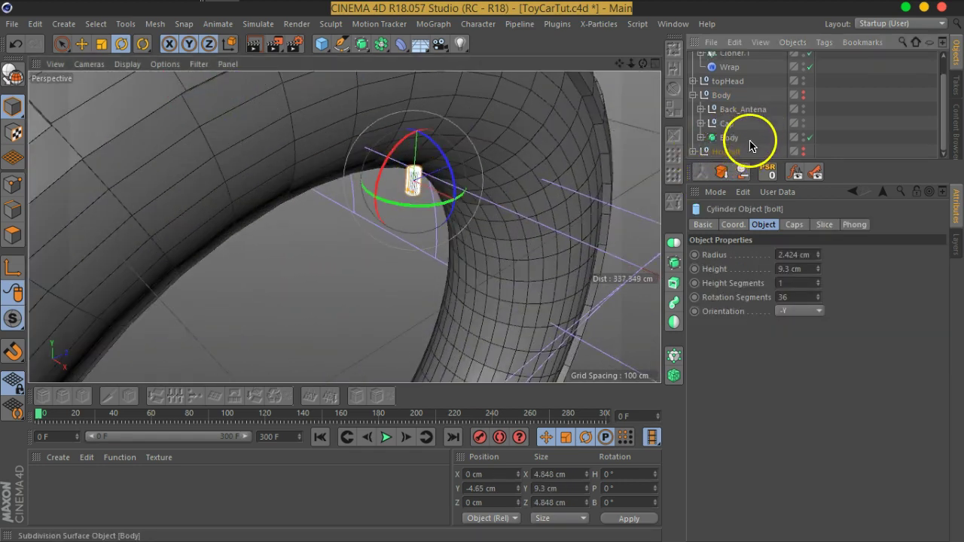
{"action": "left_click", "coordinate": [693, 151]}
{"action": "left_click", "coordinate": [701, 138]}
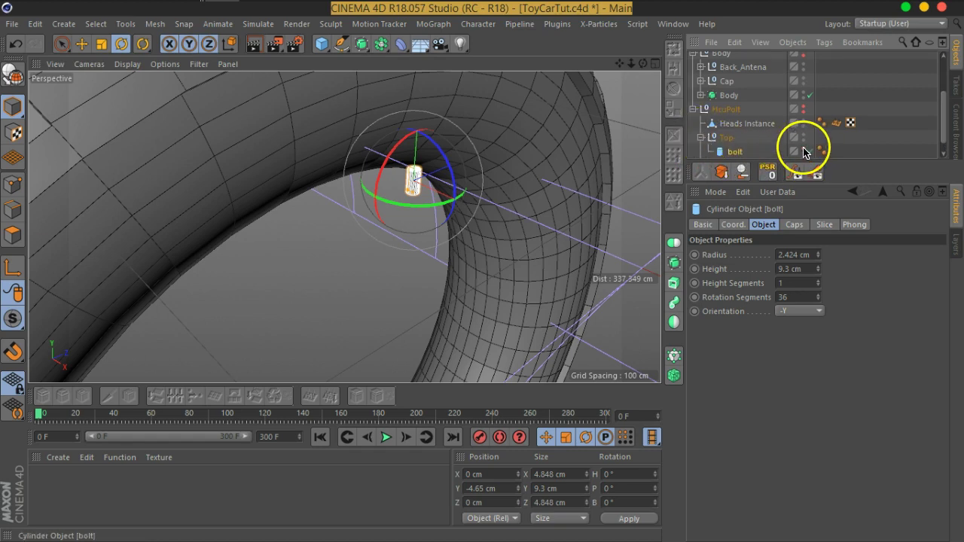
{"action": "left_click", "coordinate": [693, 109]}
{"action": "left_click", "coordinate": [878, 118]}
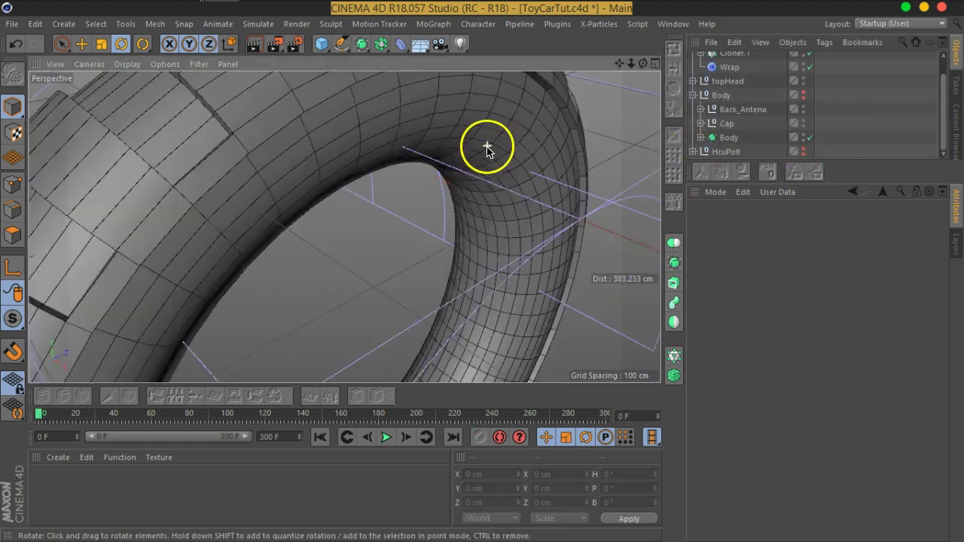
{"action": "scroll", "coordinate": [487, 148], "scroll_direction": "down", "scroll_amount": 5}
{"action": "scroll", "coordinate": [771, 96], "scroll_direction": "up", "scroll_amount": 1}
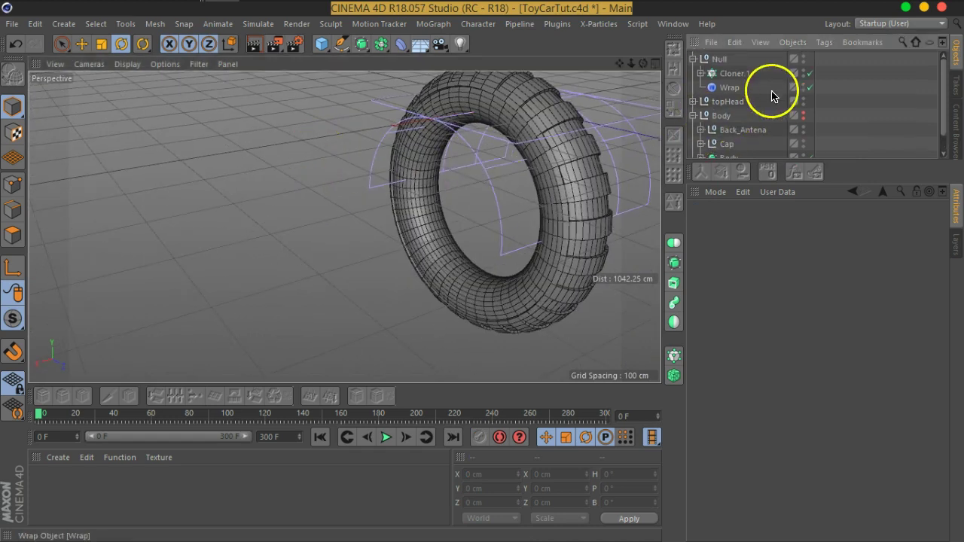
Select Cloner.1 and wrap it in a Connect object welding at 0.1 cm tolerance.
{"action": "left_click", "coordinate": [700, 73]}
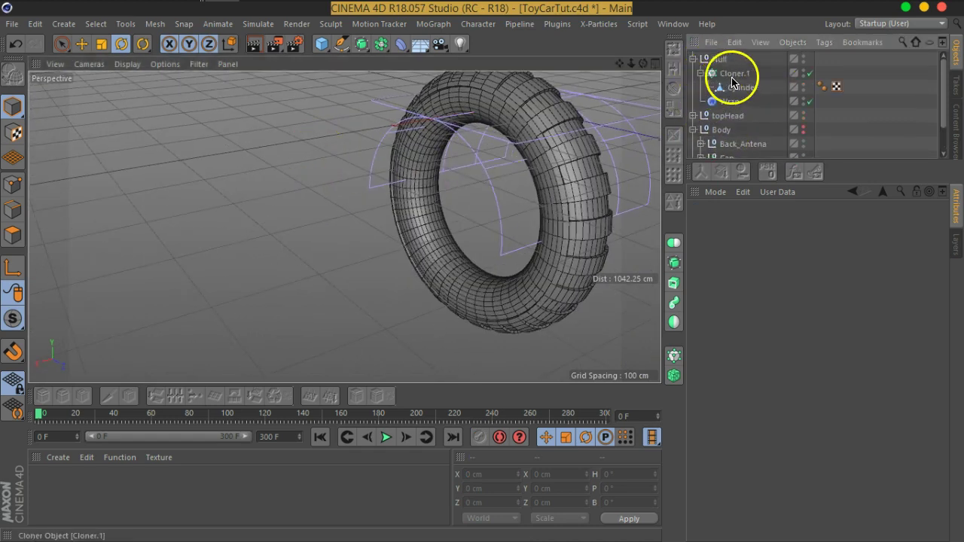
{"action": "left_click", "coordinate": [732, 75]}
{"action": "left_click_drag", "start_coordinate": [546, 121], "coordinate": [472, 156], "text": "alt"}
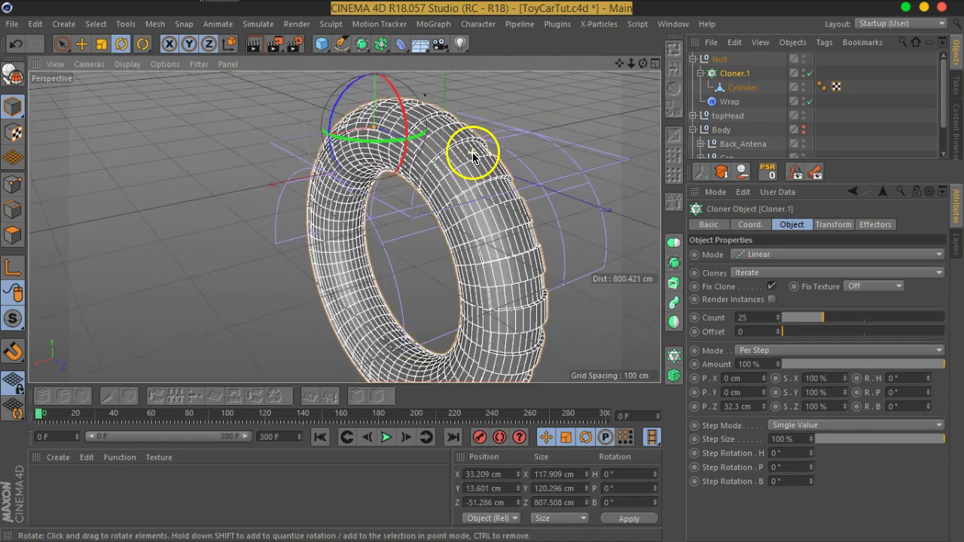
{"action": "scroll", "coordinate": [472, 155], "scroll_direction": "up", "scroll_amount": 5}
{"action": "scroll", "coordinate": [444, 194], "scroll_direction": "up", "scroll_amount": 2}
{"action": "mouse_move", "coordinate": [443, 193]}
{"action": "left_mouse_down", "text": "alt"}
{"action": "mouse_move", "coordinate": [590, 168]}
{"action": "mouse_move", "coordinate": [447, 184]}
{"action": "mouse_move", "coordinate": [481, 173]}
{"action": "left_mouse_up", "text": "alt"}
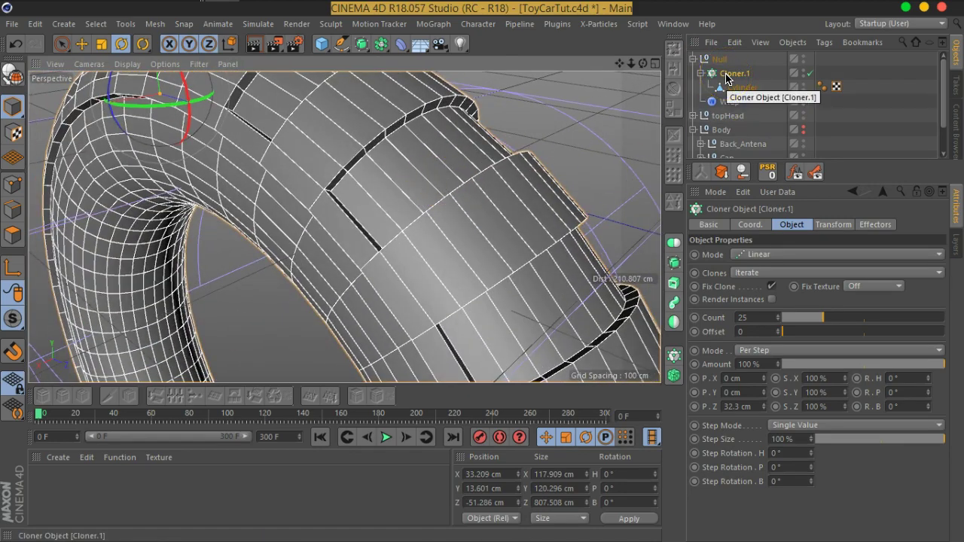
{"action": "left_click", "coordinate": [727, 78]}
{"action": "scroll", "coordinate": [449, 226], "scroll_direction": "down", "scroll_amount": 5}
{"action": "mouse_move", "coordinate": [399, 234]}
{"action": "left_mouse_down", "text": "alt"}
{"action": "mouse_move", "coordinate": [439, 275]}
{"action": "mouse_move", "coordinate": [428, 208]}
{"action": "left_mouse_up", "text": "alt"}
{"action": "scroll", "coordinate": [406, 206], "scroll_direction": "up", "scroll_amount": 5}
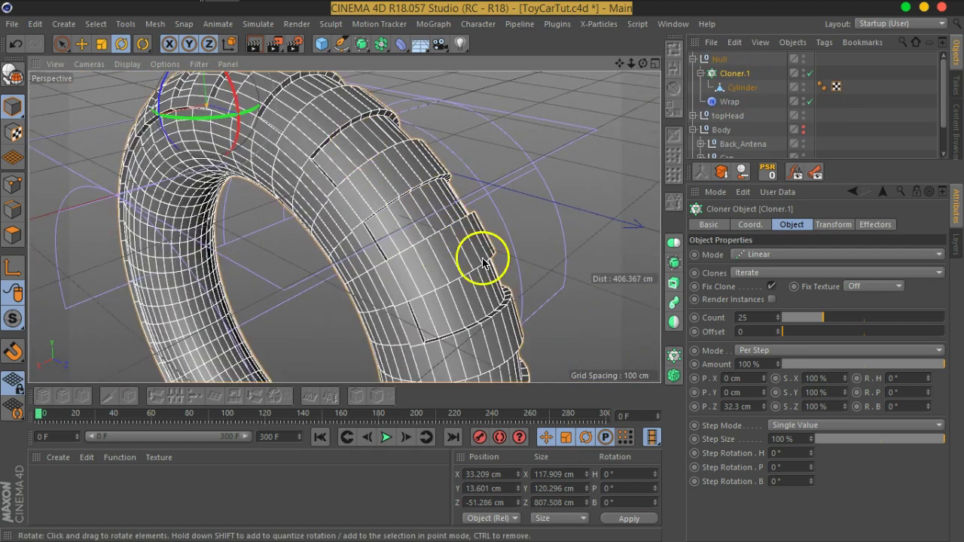
{"action": "scroll", "coordinate": [441, 256], "scroll_direction": "up", "scroll_amount": 3}
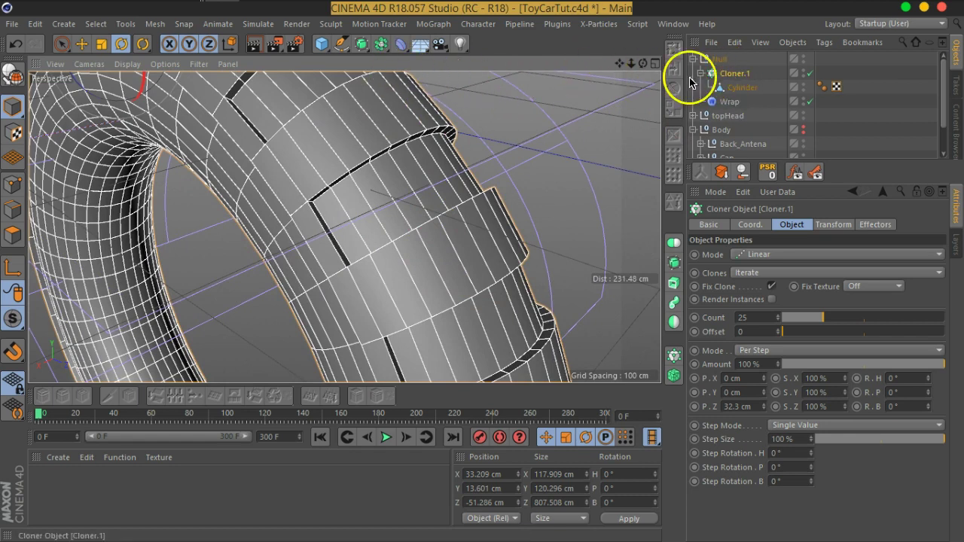
{"action": "left_click_drag", "start_coordinate": [383, 55], "coordinate": [538, 103]}
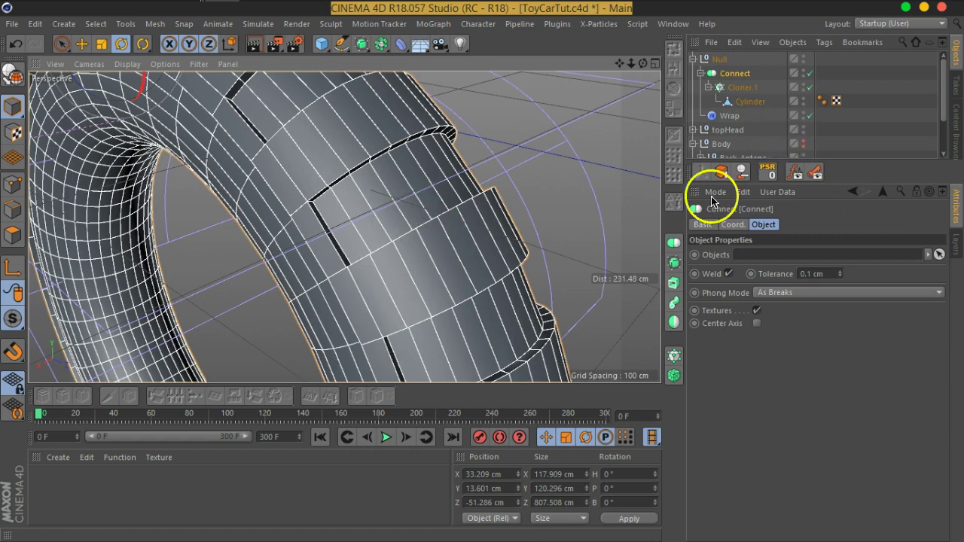
Set the Connect object's weld Tolerance to 0.2 cm.
{"action": "scroll", "coordinate": [323, 204], "scroll_direction": "down", "scroll_amount": 3}
{"action": "scroll", "coordinate": [349, 229], "scroll_direction": "down", "scroll_amount": 3}
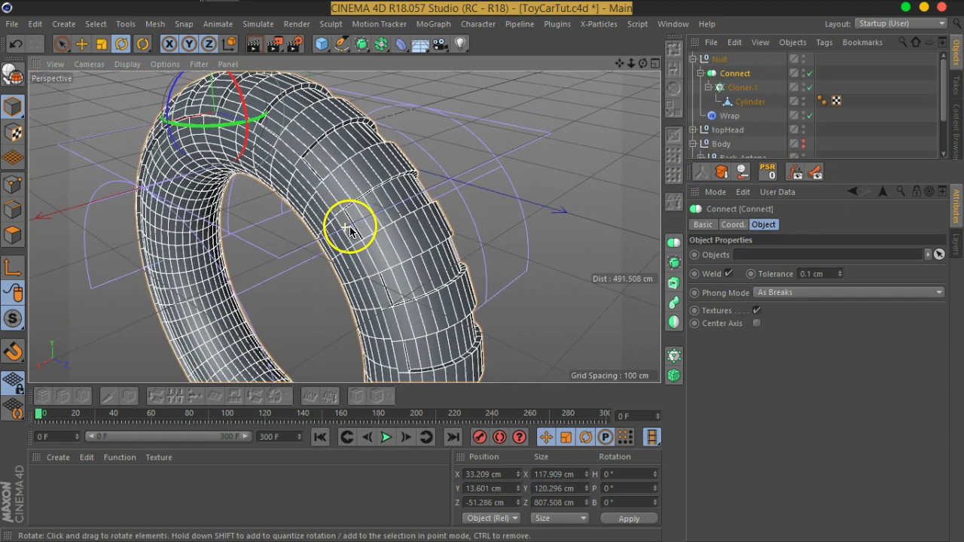
{"action": "scroll", "coordinate": [316, 136], "scroll_direction": "up", "scroll_amount": 3}
{"action": "scroll", "coordinate": [361, 215], "scroll_direction": "up", "scroll_amount": 3}
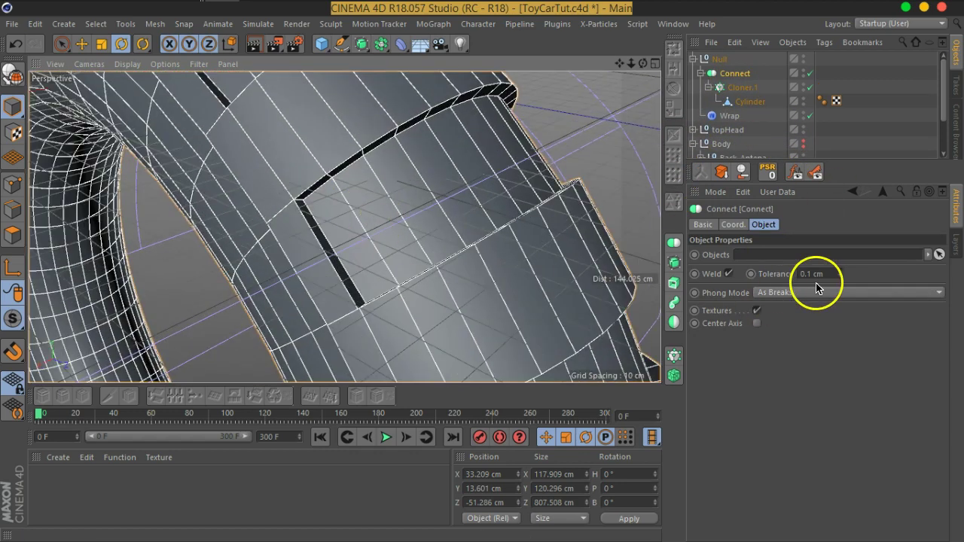
{"action": "left_click_drag", "start_coordinate": [828, 273], "coordinate": [800, 275]}
{"action": "type", "text": "0.2"}
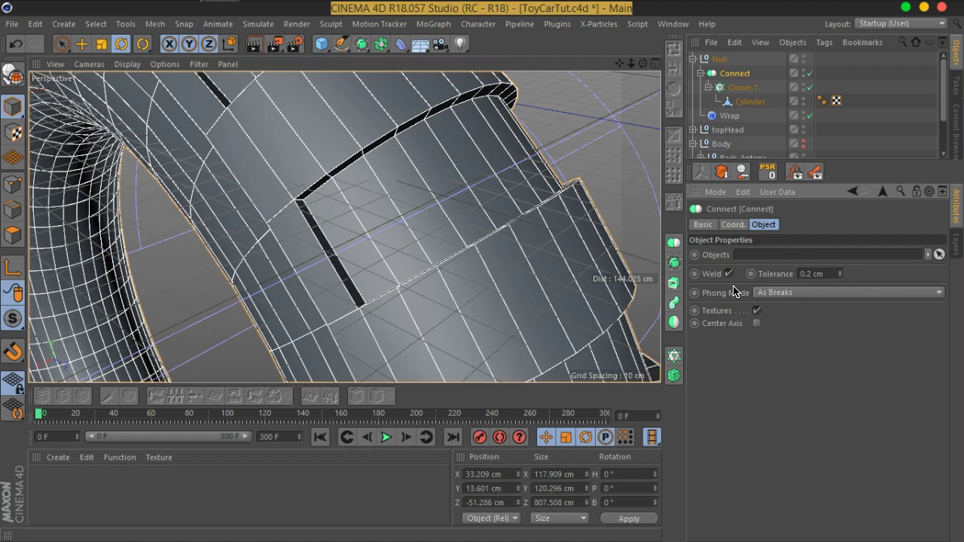
{"action": "scroll", "coordinate": [531, 173], "scroll_direction": "down", "scroll_amount": 2}
{"action": "scroll", "coordinate": [505, 204], "scroll_direction": "down", "scroll_amount": 2}
{"action": "scroll", "coordinate": [522, 237], "scroll_direction": "down", "scroll_amount": 1}
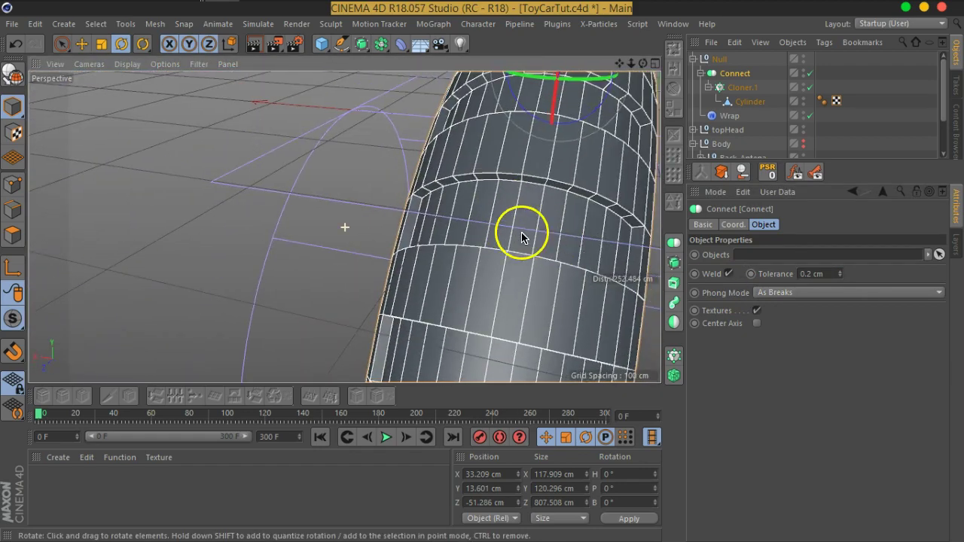
Set the Connect object's Phong Mode to Manual and check the tire's shading.
{"action": "left_click_drag", "start_coordinate": [522, 237], "coordinate": [434, 204], "text": "alt"}
{"action": "mouse_move", "coordinate": [579, 241]}
{"action": "left_mouse_down", "text": "alt"}
{"action": "mouse_move", "coordinate": [502, 209]}
{"action": "mouse_move", "coordinate": [286, 168]}
{"action": "mouse_move", "coordinate": [194, 168]}
{"action": "mouse_move", "coordinate": [436, 168]}
{"action": "mouse_move", "coordinate": [484, 178]}
{"action": "mouse_move", "coordinate": [432, 198]}
{"action": "left_mouse_up", "text": "alt"}
{"action": "left_click_drag", "start_coordinate": [354, 133], "coordinate": [516, 165], "text": "alt"}
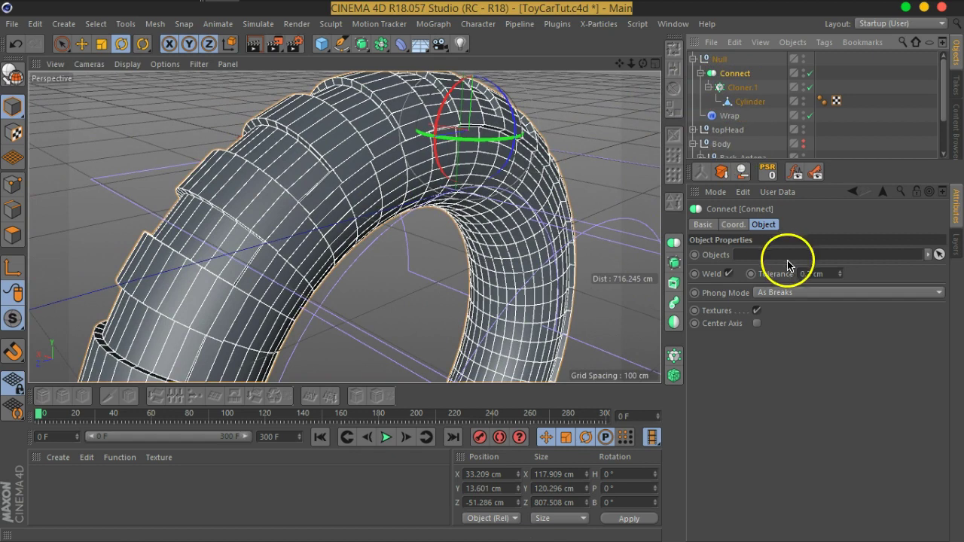
{"action": "left_click", "coordinate": [799, 293]}
{"action": "left_click", "coordinate": [794, 309]}
{"action": "mouse_move", "coordinate": [369, 180]}
{"action": "left_mouse_down", "text": "alt"}
{"action": "mouse_move", "coordinate": [301, 177]}
{"action": "mouse_move", "coordinate": [376, 183]}
{"action": "left_mouse_up", "text": "alt"}
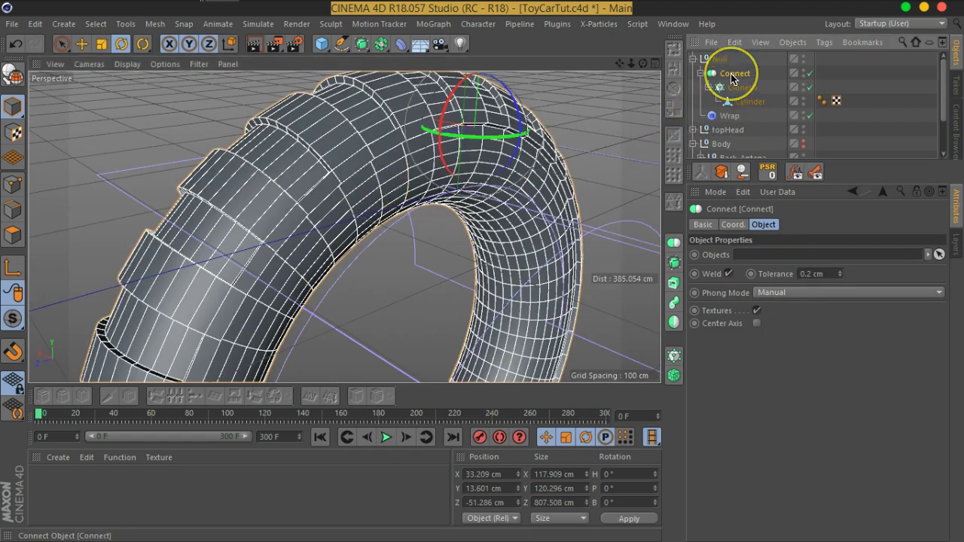
Make Connect editable, bake the wrapped tire via Current State to Object, and delete the original.
{"action": "key", "text": "c"}
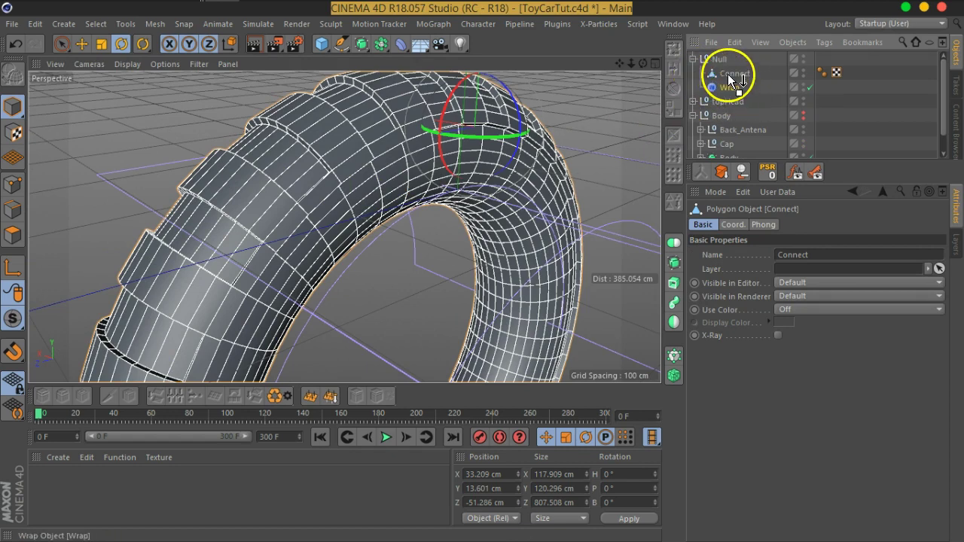
{"action": "left_click_drag", "start_coordinate": [729, 75], "coordinate": [727, 77]}
{"action": "left_click", "coordinate": [728, 74]}
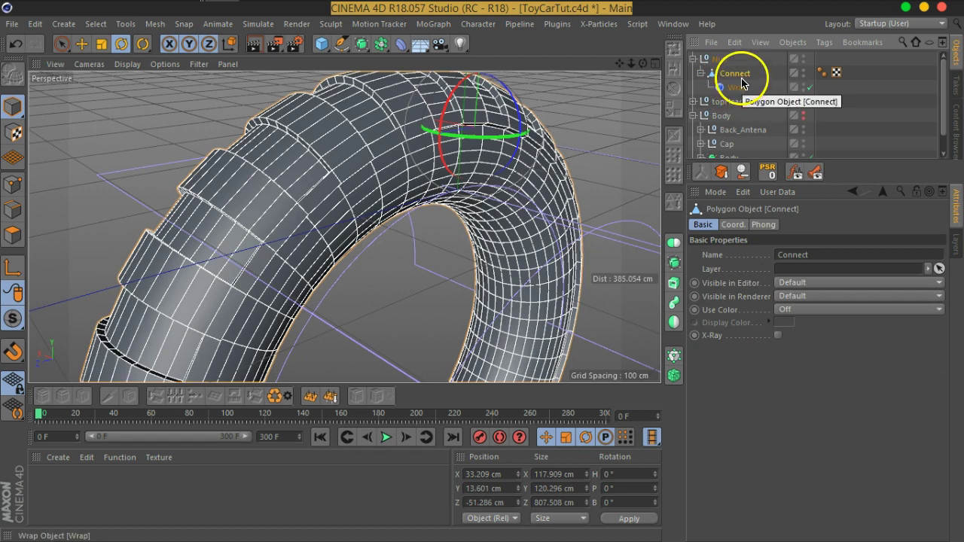
{"action": "right_click", "coordinate": [740, 75]}
{"action": "left_click", "coordinate": [829, 419]}
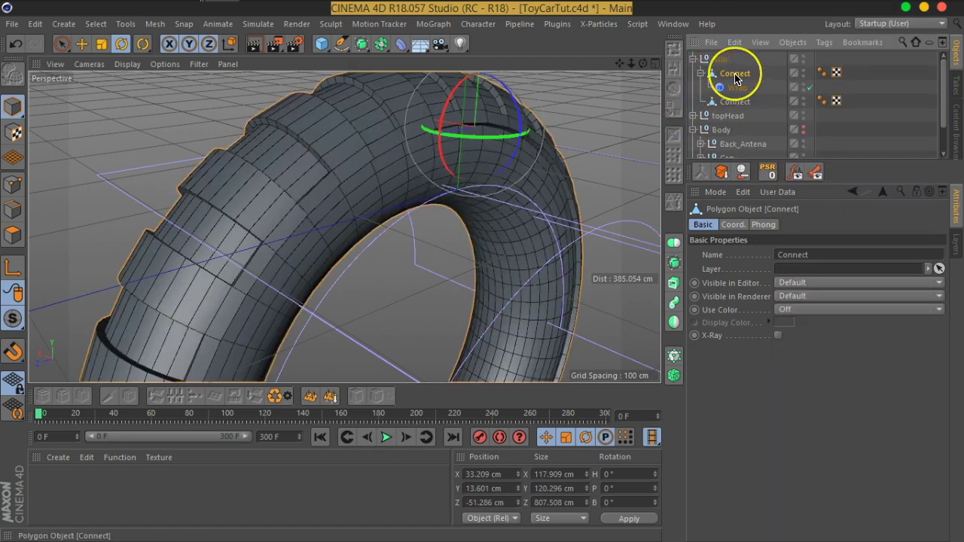
{"action": "key", "text": "Delete"}
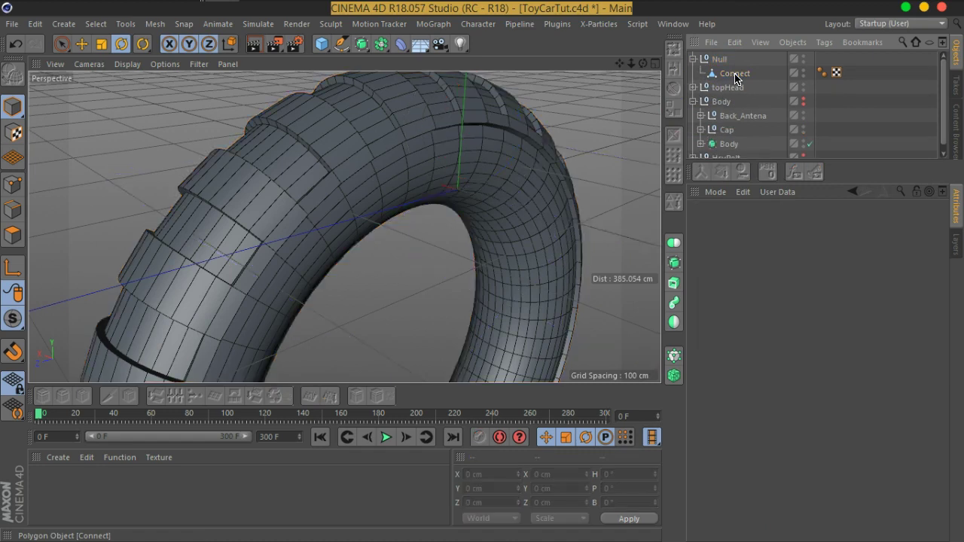
{"action": "left_click", "coordinate": [735, 76]}
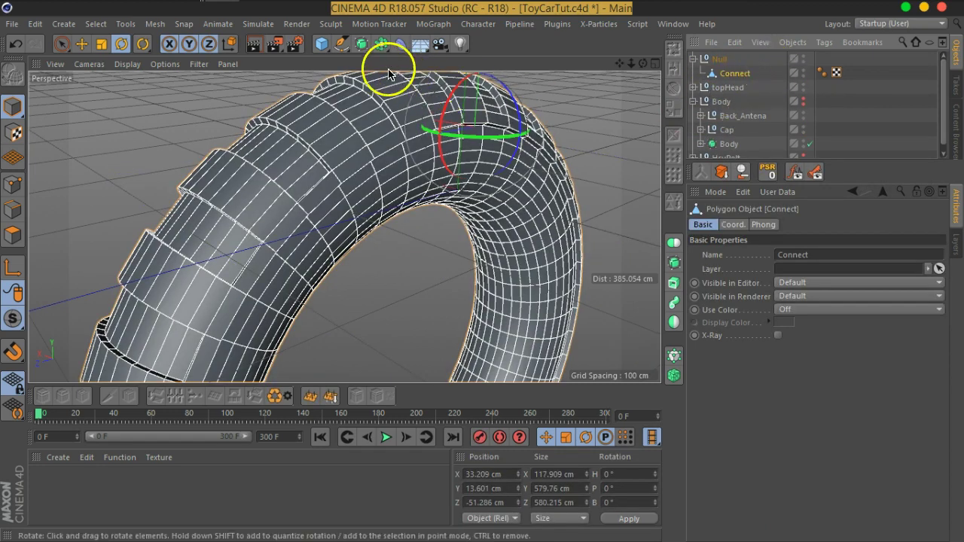
Place the Connect tire under a Catmull-Clark Subdivision Surface (editor level 2, render 3).
{"action": "left_click_drag", "start_coordinate": [361, 43], "coordinate": [395, 61], "text": "alt"}
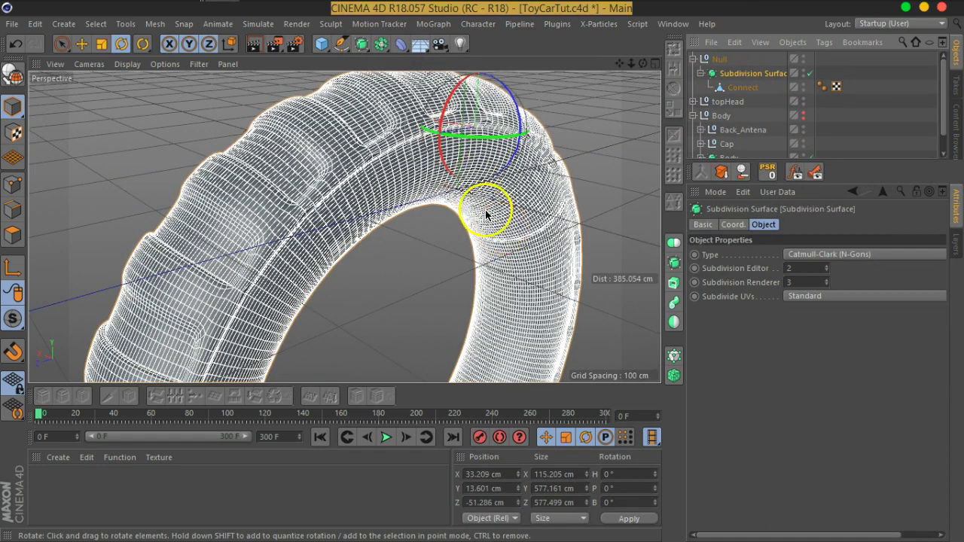
{"action": "scroll", "coordinate": [572, 218], "scroll_direction": "up", "scroll_amount": 2}
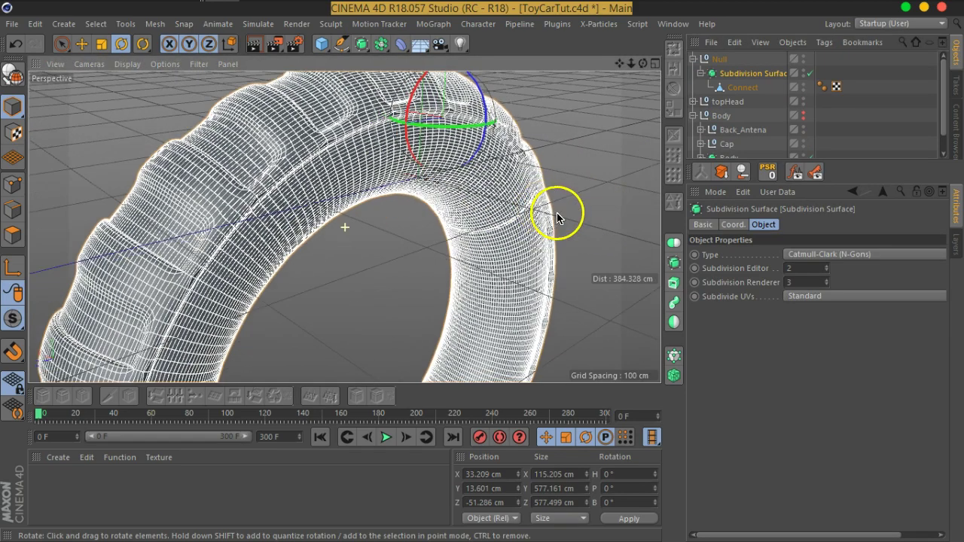
{"action": "scroll", "coordinate": [552, 216], "scroll_direction": "up", "scroll_amount": 2}
{"action": "scroll", "coordinate": [521, 204], "scroll_direction": "up", "scroll_amount": 2}
{"action": "scroll", "coordinate": [520, 209], "scroll_direction": "up", "scroll_amount": 2}
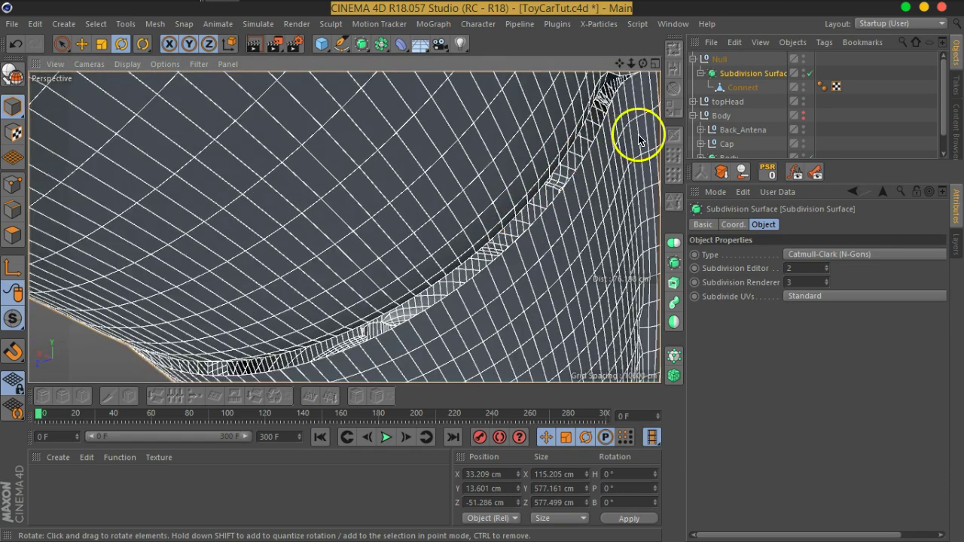
Select the Connect mesh and zoom in on the gap along the tire seam.
{"action": "left_click", "coordinate": [738, 87]}
{"action": "scroll", "coordinate": [570, 198], "scroll_direction": "down", "scroll_amount": 1}
{"action": "scroll", "coordinate": [534, 178], "scroll_direction": "down", "scroll_amount": 2}
{"action": "mouse_move", "coordinate": [522, 167]}
{"action": "left_mouse_down", "text": "alt"}
{"action": "mouse_move", "coordinate": [329, 128]}
{"action": "mouse_move", "coordinate": [426, 243]}
{"action": "left_mouse_up", "text": "alt"}
{"action": "scroll", "coordinate": [433, 226], "scroll_direction": "up", "scroll_amount": 2}
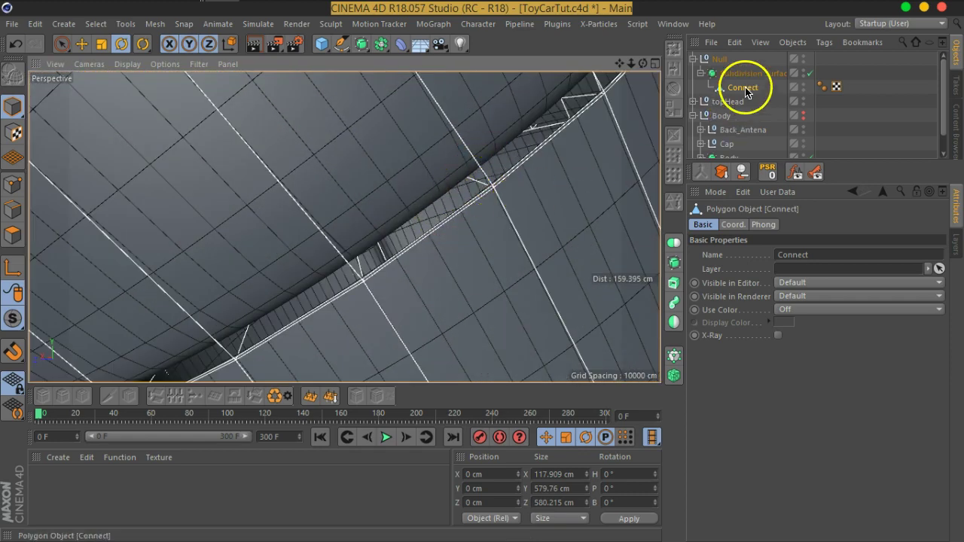
Switch to Points mode and turn off Subdivision Surface to expose the raw cage.
{"action": "left_click", "coordinate": [12, 184]}
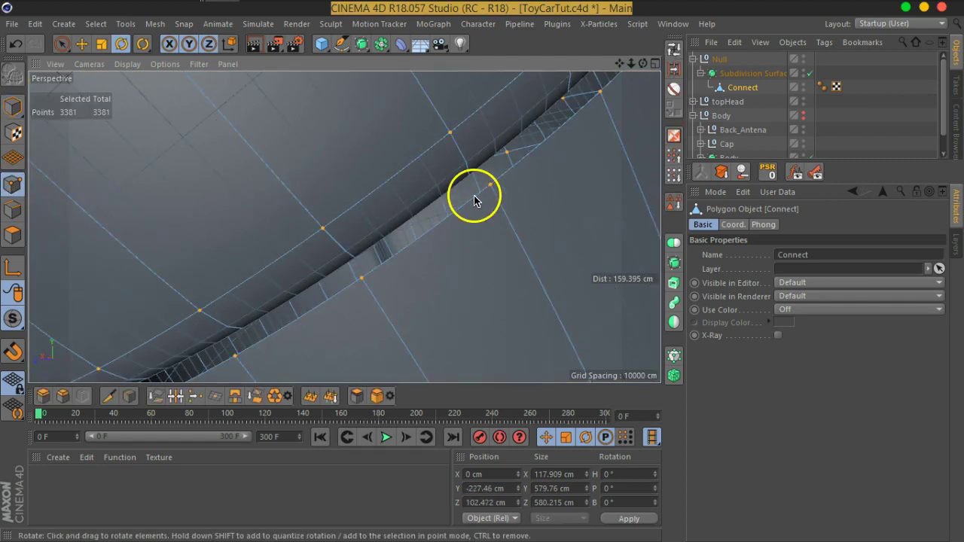
{"action": "left_click", "coordinate": [809, 73]}
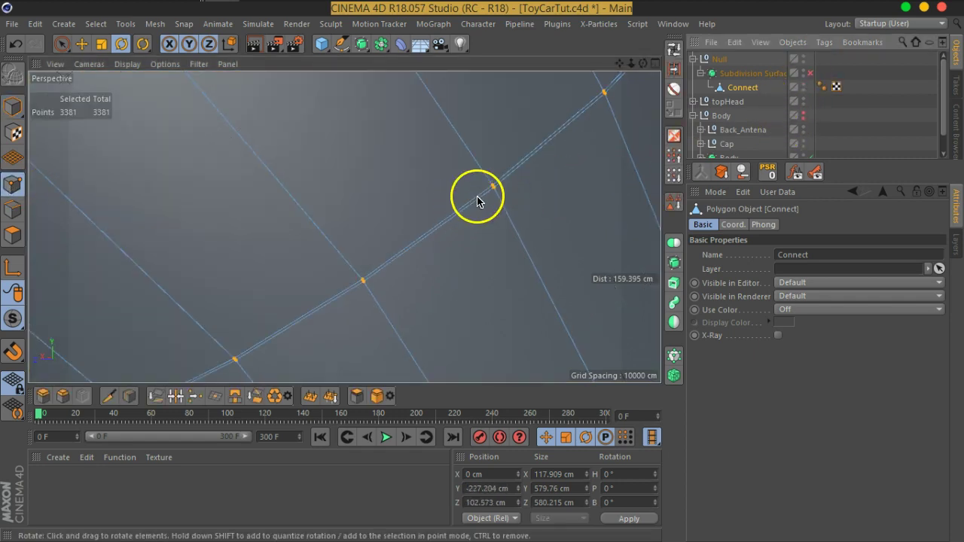
{"action": "scroll", "coordinate": [489, 190], "scroll_direction": "up", "scroll_amount": 5}
{"action": "scroll", "coordinate": [490, 188], "scroll_direction": "up", "scroll_amount": 2}
{"action": "scroll", "coordinate": [515, 198], "scroll_direction": "up", "scroll_amount": 1}
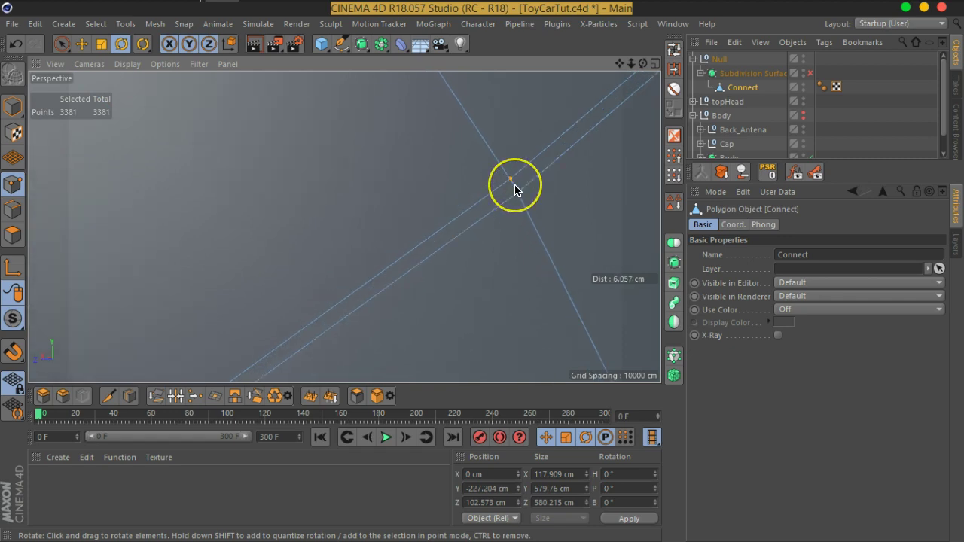
Optimize the Connect mesh at tolerance 2, cutting points from 3381 to 3259, then restore smoothing.
{"action": "right_click", "coordinate": [514, 191]}
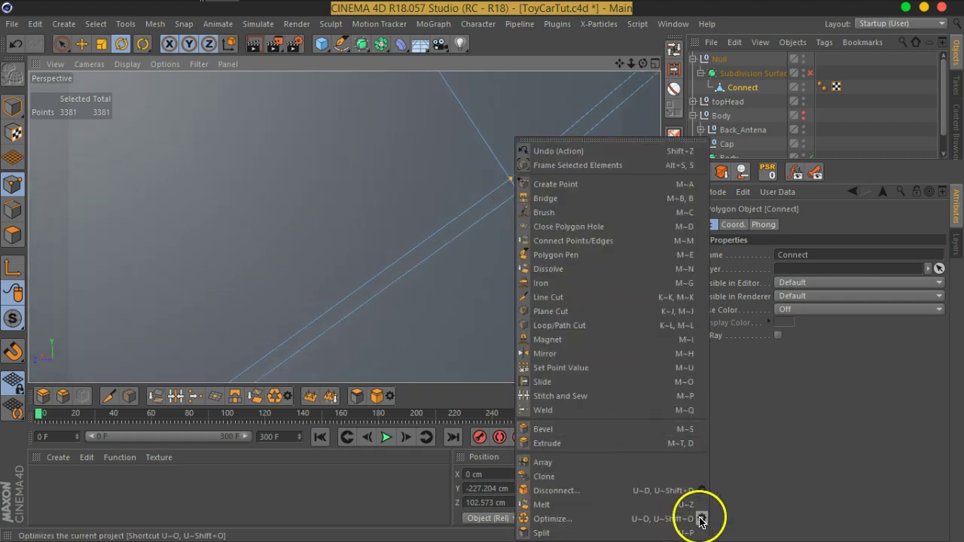
{"action": "left_click", "coordinate": [698, 521]}
{"action": "left_click", "coordinate": [674, 531]}
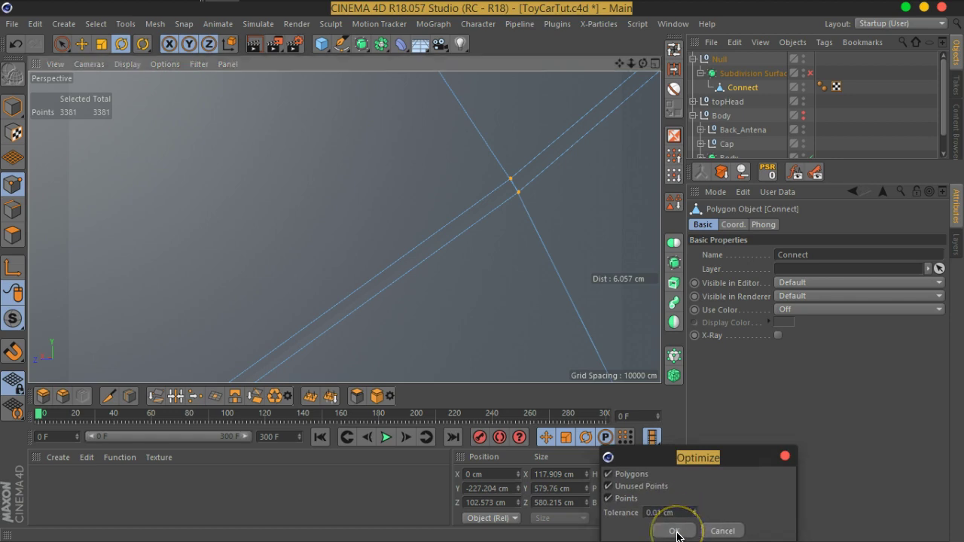
{"action": "right_click", "coordinate": [516, 199]}
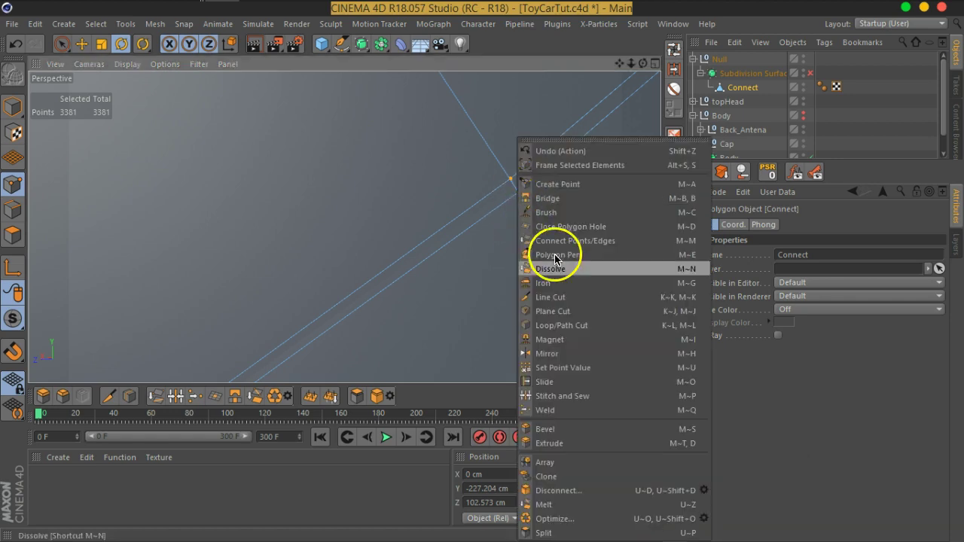
{"action": "left_click", "coordinate": [706, 516]}
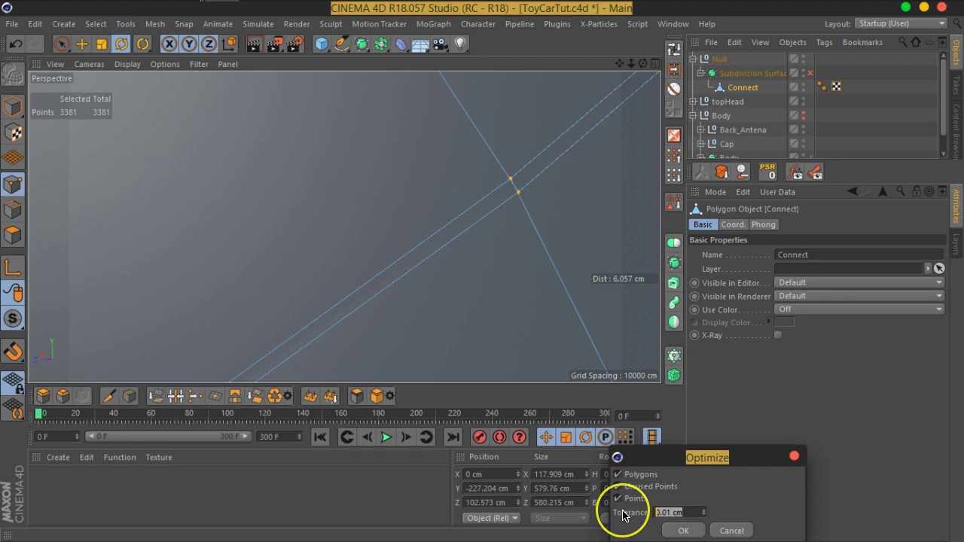
{"action": "left_click", "coordinate": [675, 531]}
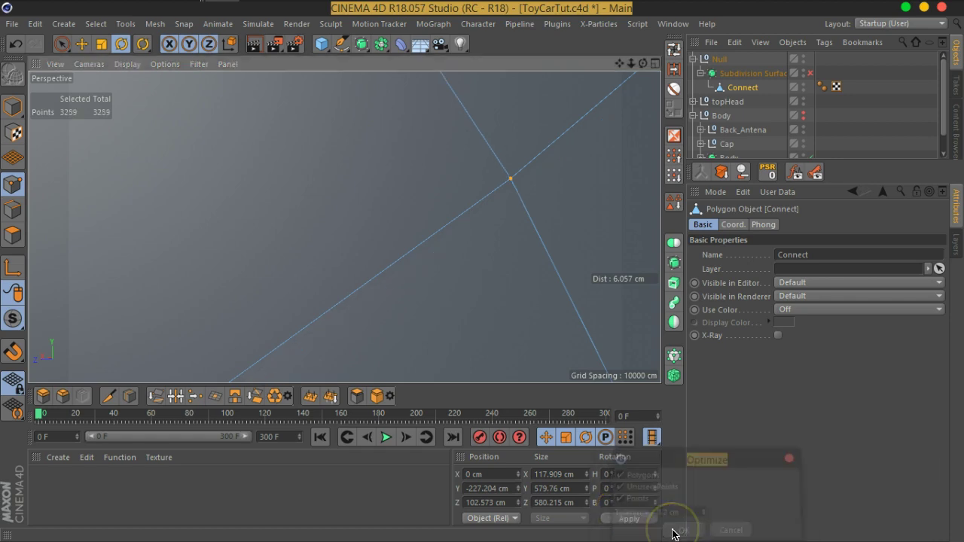
{"action": "left_click", "coordinate": [811, 73]}
{"action": "left_click_drag", "start_coordinate": [443, 215], "coordinate": [445, 218]}
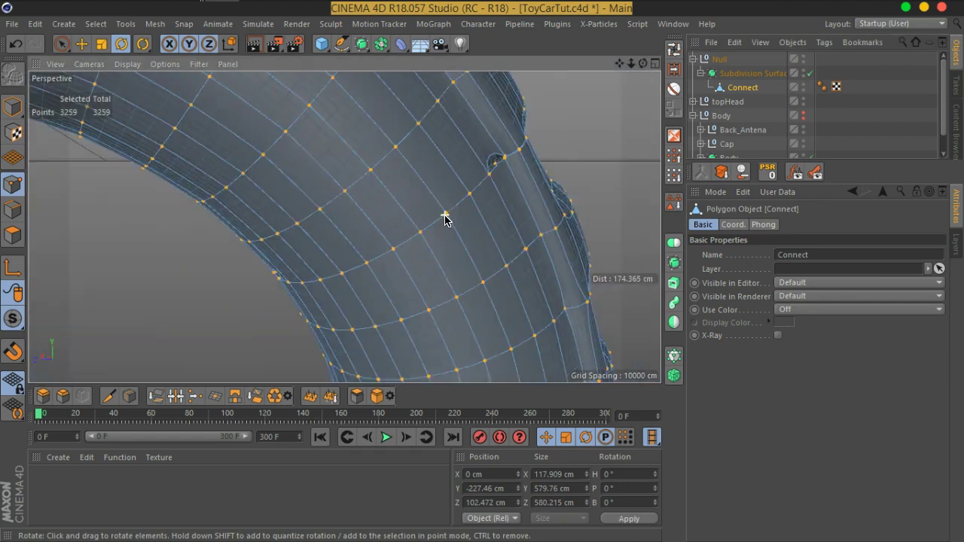
Disable Subdivision Surface and zoom in on the open slot's corner.
{"action": "scroll", "coordinate": [444, 217], "scroll_direction": "down", "scroll_amount": 10}
{"action": "mouse_move", "coordinate": [477, 259]}
{"action": "left_mouse_down", "text": "alt"}
{"action": "mouse_move", "coordinate": [377, 256]}
{"action": "mouse_move", "coordinate": [351, 276]}
{"action": "mouse_move", "coordinate": [372, 295]}
{"action": "left_mouse_up", "text": "alt"}
{"action": "left_click_drag", "start_coordinate": [485, 332], "coordinate": [421, 155], "text": "alt"}
{"action": "scroll", "coordinate": [443, 226], "scroll_direction": "up", "scroll_amount": 4}
{"action": "scroll", "coordinate": [443, 226], "scroll_direction": "up", "scroll_amount": 4}
{"action": "scroll", "coordinate": [429, 226], "scroll_direction": "up", "scroll_amount": 4}
{"action": "scroll", "coordinate": [419, 227], "scroll_direction": "up", "scroll_amount": 2}
{"action": "mouse_move", "coordinate": [463, 262]}
{"action": "left_mouse_down", "text": "alt"}
{"action": "mouse_move", "coordinate": [370, 146]}
{"action": "mouse_move", "coordinate": [422, 79]}
{"action": "left_mouse_up", "text": "alt"}
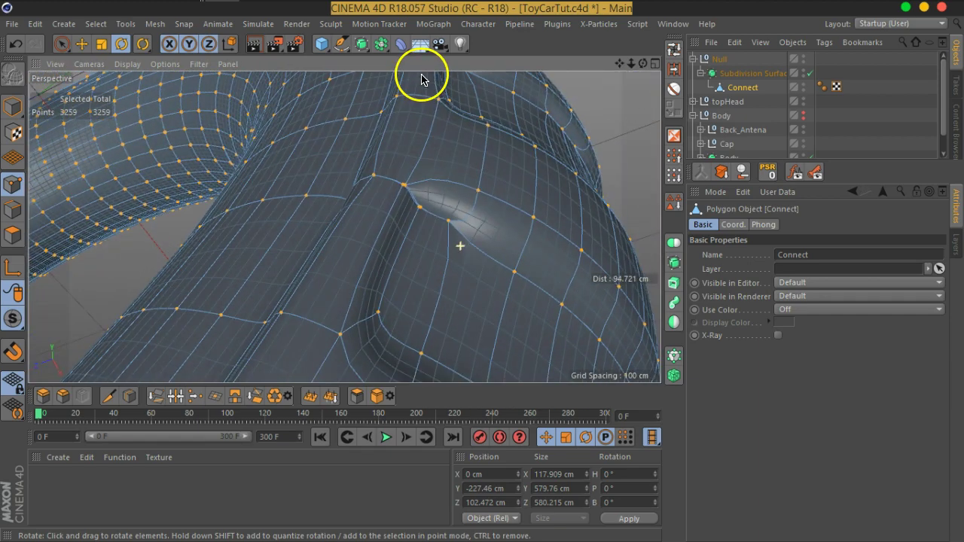
{"action": "left_click", "coordinate": [810, 73]}
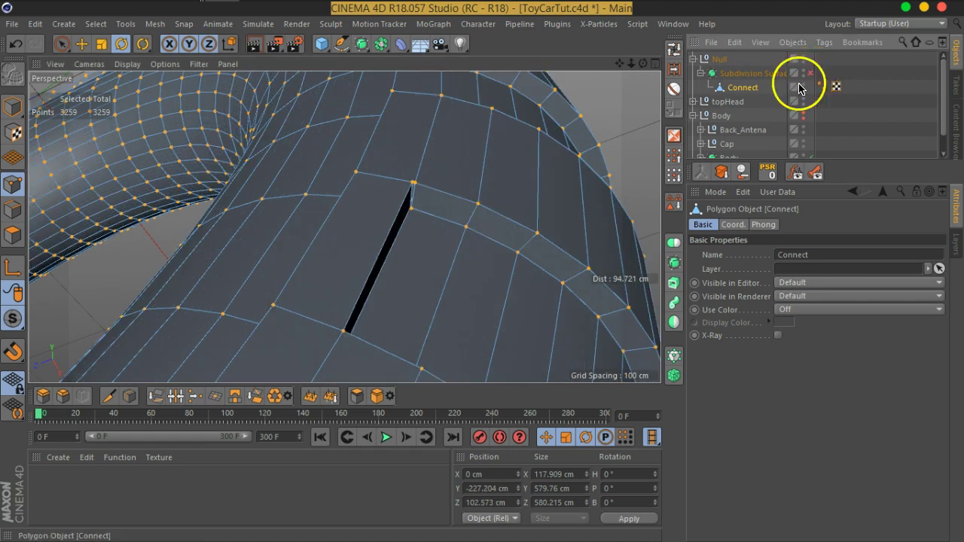
{"action": "left_click_drag", "start_coordinate": [436, 231], "coordinate": [397, 234], "text": "alt"}
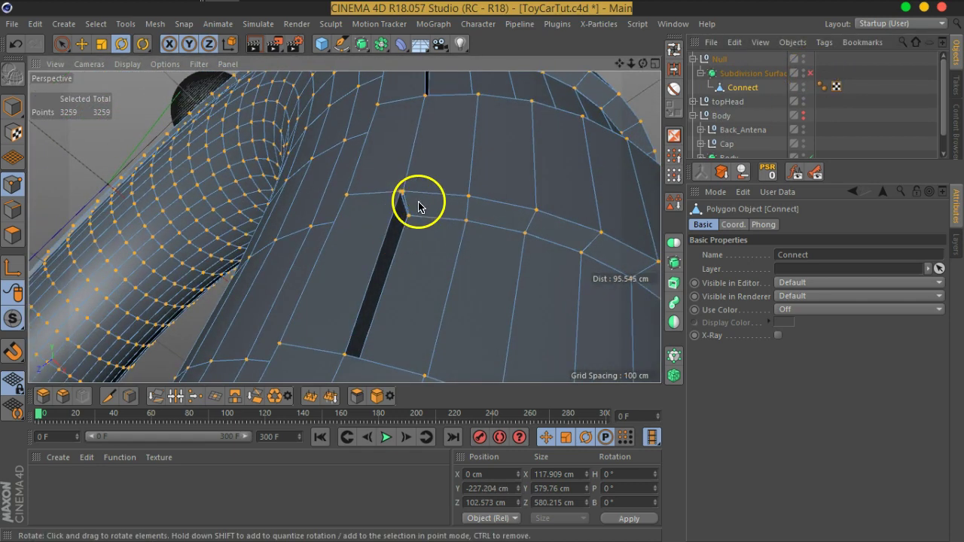
{"action": "scroll", "coordinate": [419, 207], "scroll_direction": "up", "scroll_amount": 3}
{"action": "scroll", "coordinate": [402, 195], "scroll_direction": "up", "scroll_amount": 3}
{"action": "scroll", "coordinate": [409, 205], "scroll_direction": "up", "scroll_amount": 2}
{"action": "mouse_move", "coordinate": [445, 224]}
{"action": "left_mouse_down", "text": "alt"}
{"action": "mouse_move", "coordinate": [399, 198]}
{"action": "mouse_move", "coordinate": [431, 195]}
{"action": "mouse_move", "coordinate": [426, 217]}
{"action": "left_mouse_up", "text": "alt"}
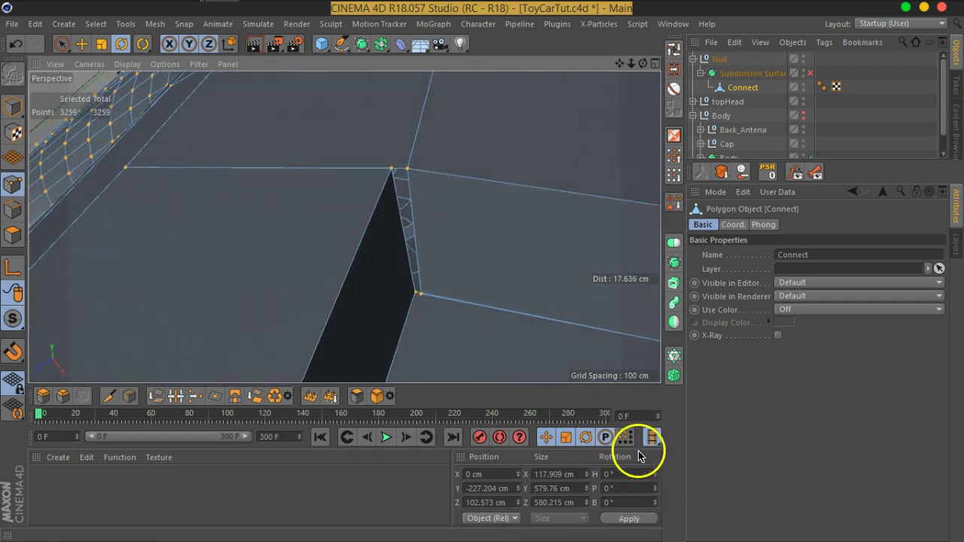
Optimize at tolerance 1 to weld the slot's duplicate points, leaving 3125 points.
{"action": "right_click", "coordinate": [411, 176]}
{"action": "left_click", "coordinate": [603, 519]}
{"action": "type", "text": "1.1"}
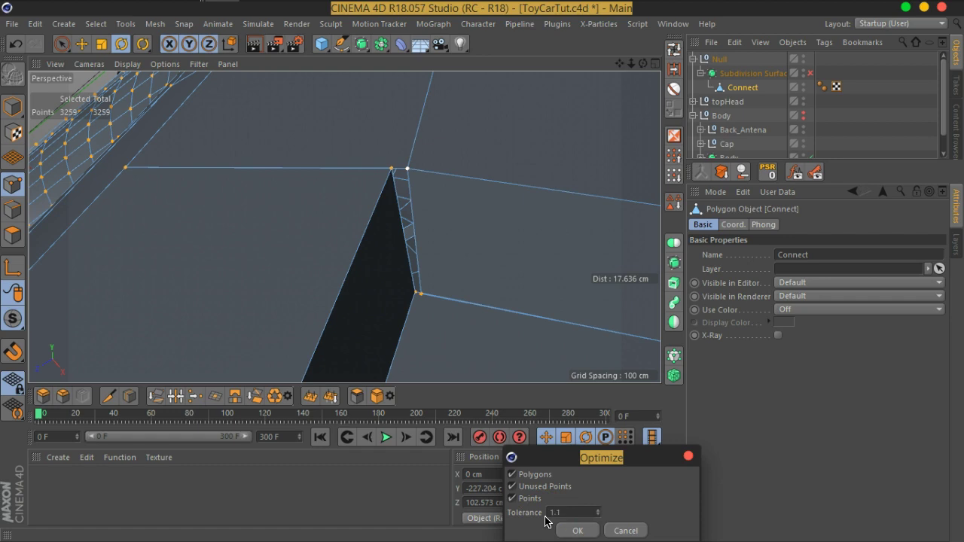
{"action": "key", "text": "Return"}
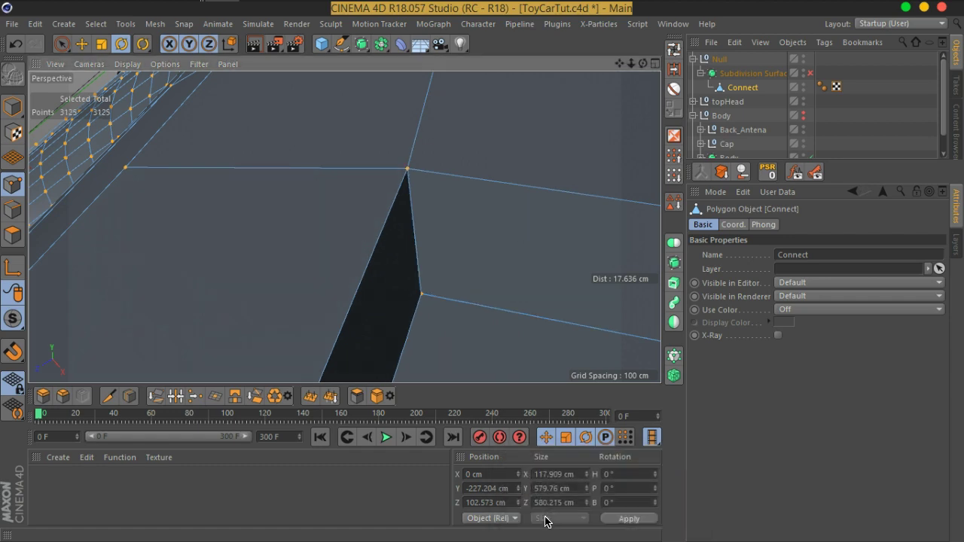
{"action": "scroll", "coordinate": [408, 187], "scroll_direction": "down", "scroll_amount": 3}
{"action": "scroll", "coordinate": [408, 188], "scroll_direction": "down", "scroll_amount": 5}
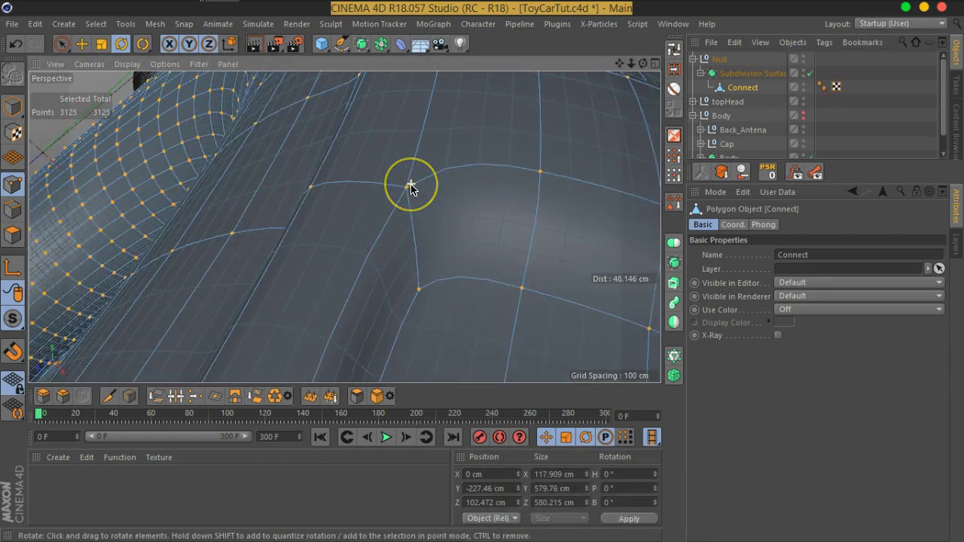
{"action": "scroll", "coordinate": [410, 189], "scroll_direction": "down", "scroll_amount": 5}
Return to Model mode, deselect Connect, and set the viewport display to Isoparms.
{"action": "left_click_drag", "start_coordinate": [410, 188], "coordinate": [412, 273], "text": "alt"}
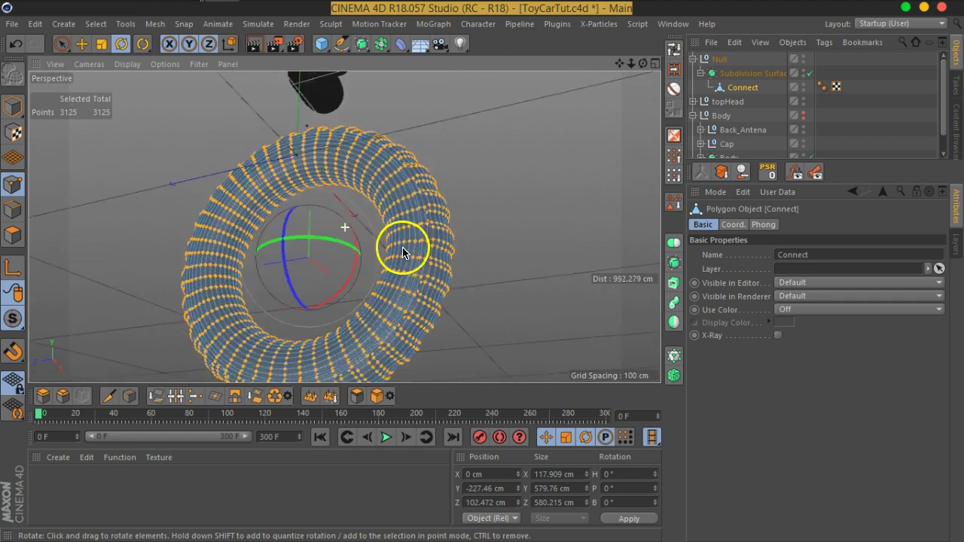
{"action": "left_click", "coordinate": [13, 107]}
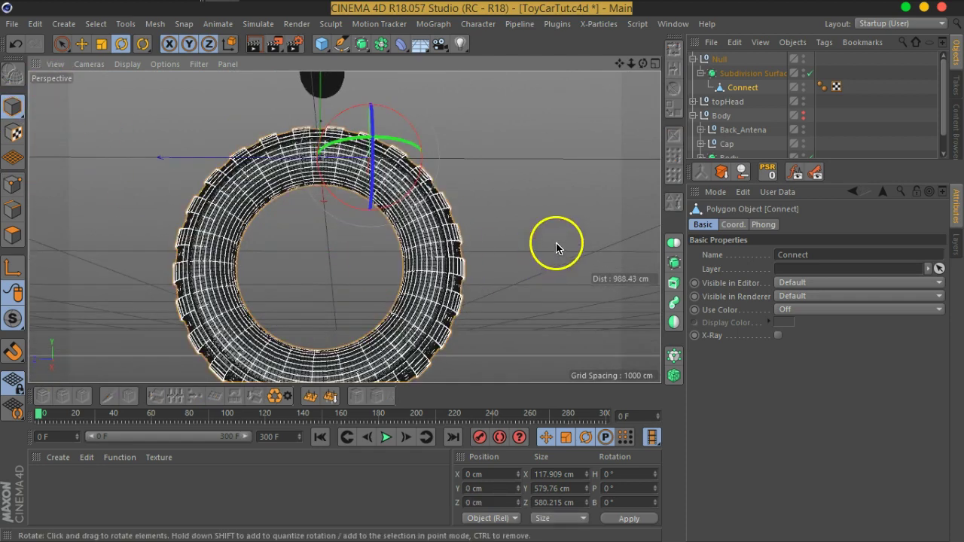
{"action": "left_click", "coordinate": [555, 245]}
{"action": "scroll", "coordinate": [438, 285], "scroll_direction": "down", "scroll_amount": 1}
{"action": "left_click_drag", "start_coordinate": [438, 285], "coordinate": [499, 308], "text": "alt"}
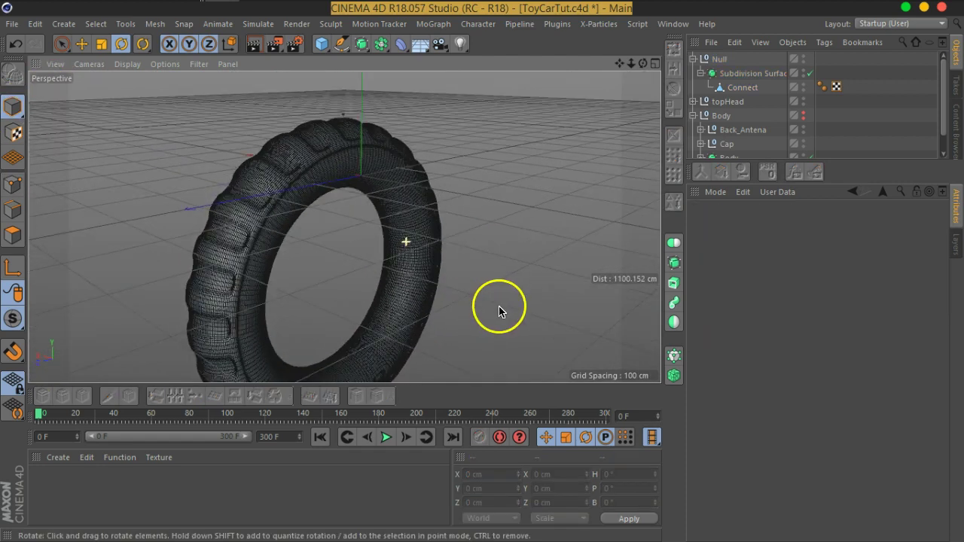
{"action": "left_click", "coordinate": [129, 64]}
{"action": "left_click", "coordinate": [184, 217]}
Zoom in and orbit to inspect the smoothed tire's surface for seams.
{"action": "mouse_move", "coordinate": [372, 236]}
{"action": "left_mouse_down", "text": "alt"}
{"action": "mouse_move", "coordinate": [411, 226]}
{"action": "mouse_move", "coordinate": [262, 223]}
{"action": "mouse_move", "coordinate": [217, 232]}
{"action": "mouse_move", "coordinate": [339, 269]}
{"action": "mouse_move", "coordinate": [432, 233]}
{"action": "mouse_move", "coordinate": [559, 220]}
{"action": "mouse_move", "coordinate": [422, 263]}
{"action": "mouse_move", "coordinate": [410, 223]}
{"action": "left_mouse_up", "text": "alt"}
{"action": "scroll", "coordinate": [410, 223], "scroll_direction": "up", "scroll_amount": 2}
{"action": "scroll", "coordinate": [368, 233], "scroll_direction": "up", "scroll_amount": 3}
{"action": "scroll", "coordinate": [375, 243], "scroll_direction": "up", "scroll_amount": 3}
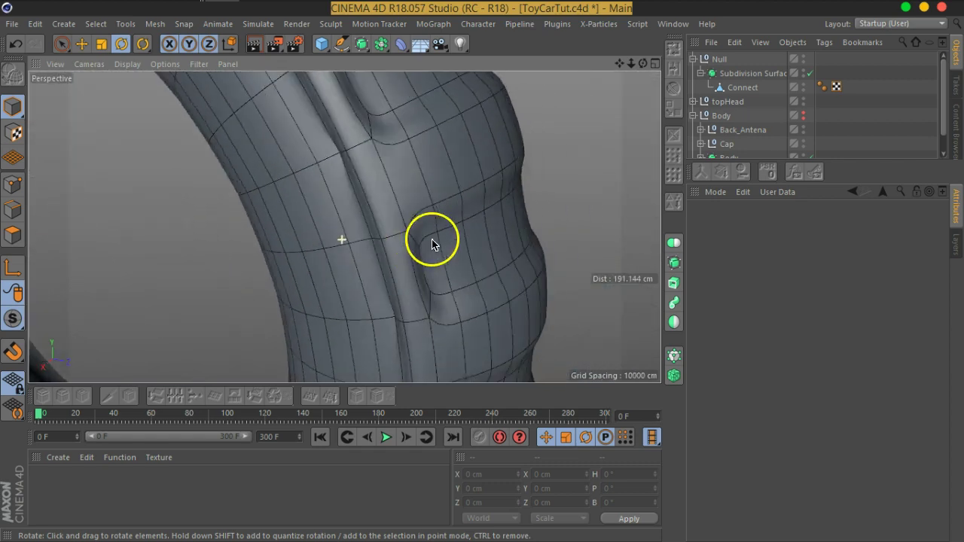
{"action": "scroll", "coordinate": [432, 243], "scroll_direction": "up", "scroll_amount": 2}
{"action": "scroll", "coordinate": [511, 218], "scroll_direction": "up", "scroll_amount": 1}
{"action": "scroll", "coordinate": [445, 215], "scroll_direction": "up", "scroll_amount": 2}
{"action": "scroll", "coordinate": [340, 159], "scroll_direction": "up", "scroll_amount": 3}
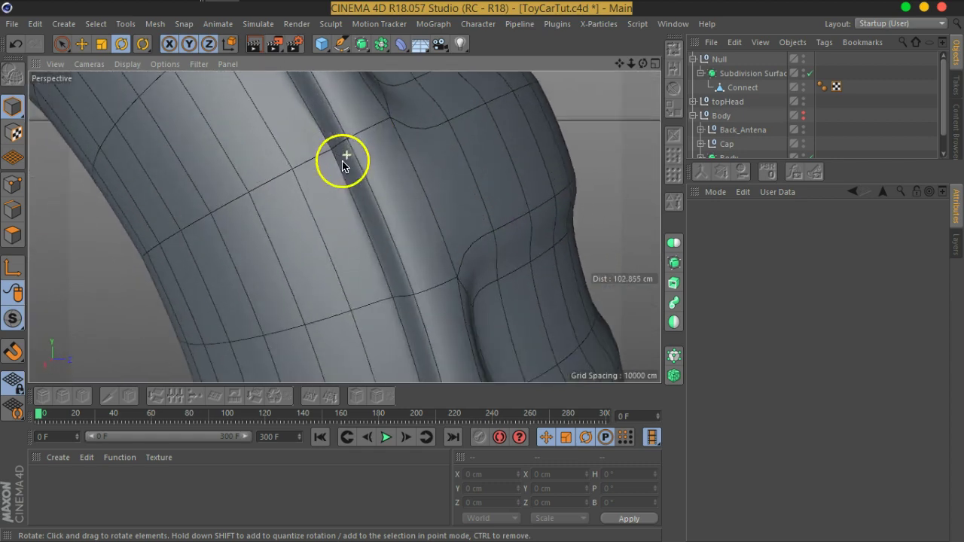
{"action": "scroll", "coordinate": [432, 187], "scroll_direction": "up", "scroll_amount": 2}
{"action": "mouse_move", "coordinate": [431, 187]}
{"action": "left_mouse_down", "text": "alt"}
{"action": "mouse_move", "coordinate": [441, 179]}
{"action": "mouse_move", "coordinate": [390, 206]}
{"action": "left_mouse_up", "text": "alt"}
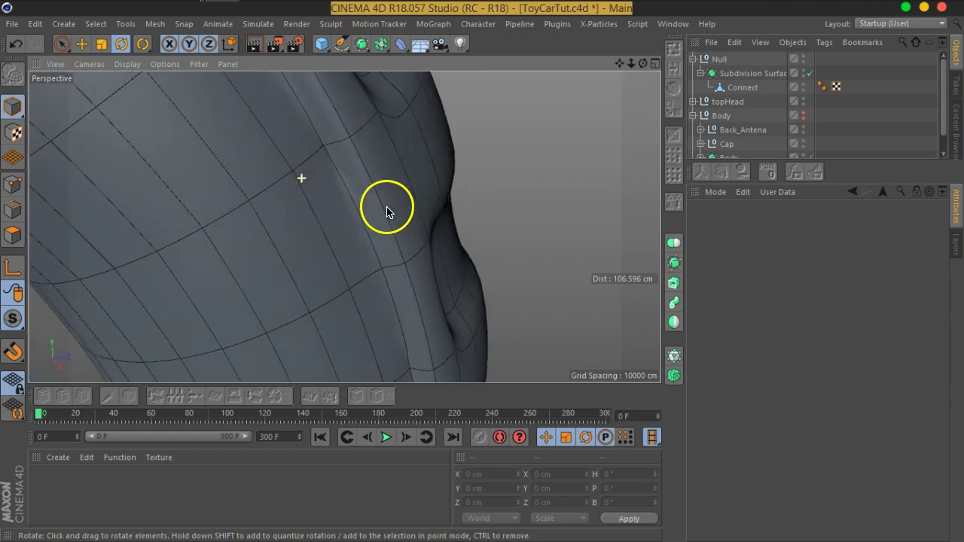
Select the Connect mesh and switch to Polygons mode.
{"action": "left_click", "coordinate": [742, 88]}
{"action": "scroll", "coordinate": [366, 201], "scroll_direction": "down", "scroll_amount": 3}
{"action": "scroll", "coordinate": [366, 200], "scroll_direction": "down", "scroll_amount": 5}
{"action": "scroll", "coordinate": [338, 233], "scroll_direction": "down", "scroll_amount": 5}
{"action": "scroll", "coordinate": [361, 252], "scroll_direction": "down", "scroll_amount": 5}
{"action": "mouse_move", "coordinate": [373, 256]}
{"action": "left_mouse_down", "text": "alt"}
{"action": "mouse_move", "coordinate": [389, 213]}
{"action": "mouse_move", "coordinate": [183, 187]}
{"action": "mouse_move", "coordinate": [279, 223]}
{"action": "left_mouse_up", "text": "alt"}
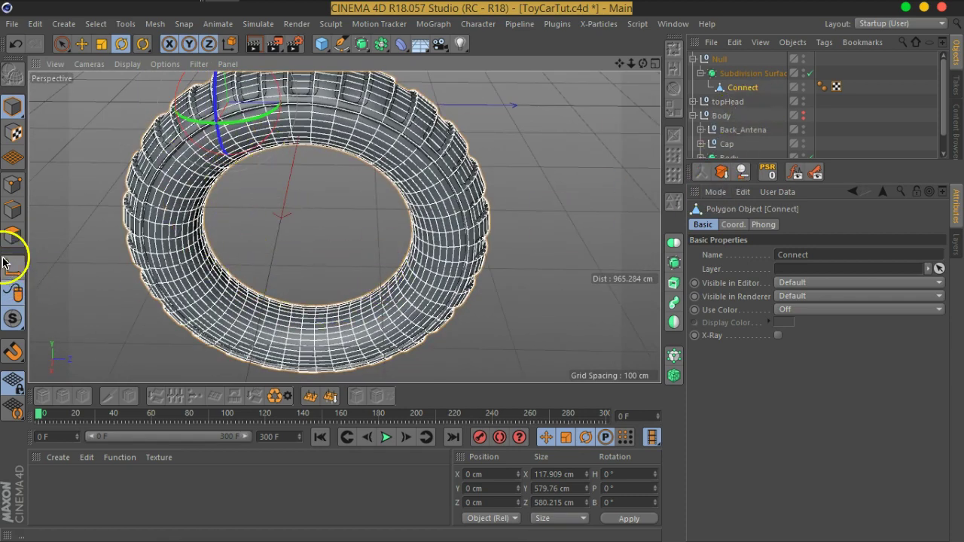
{"action": "left_click", "coordinate": [13, 234]}
Activate Loop Selection with U~L and zoom in on the tire from the side.
{"action": "mouse_move", "coordinate": [410, 222]}
{"action": "left_mouse_down", "text": "alt"}
{"action": "mouse_move", "coordinate": [519, 198]}
{"action": "mouse_move", "coordinate": [501, 228]}
{"action": "left_mouse_up", "text": "alt"}
{"action": "key", "text": "u"}
{"action": "key", "text": "l"}
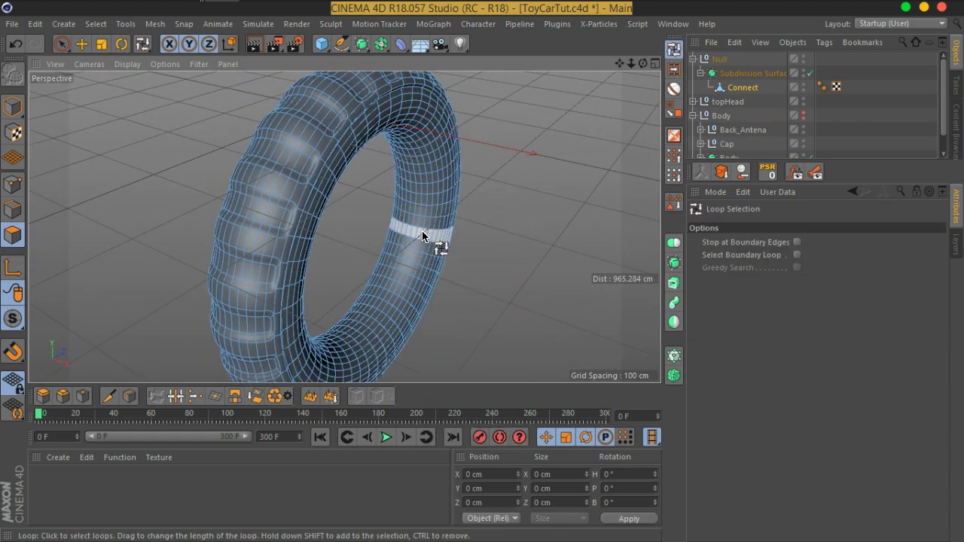
{"action": "scroll", "coordinate": [421, 241], "scroll_direction": "up", "scroll_amount": 2}
{"action": "scroll", "coordinate": [407, 240], "scroll_direction": "up", "scroll_amount": 5}
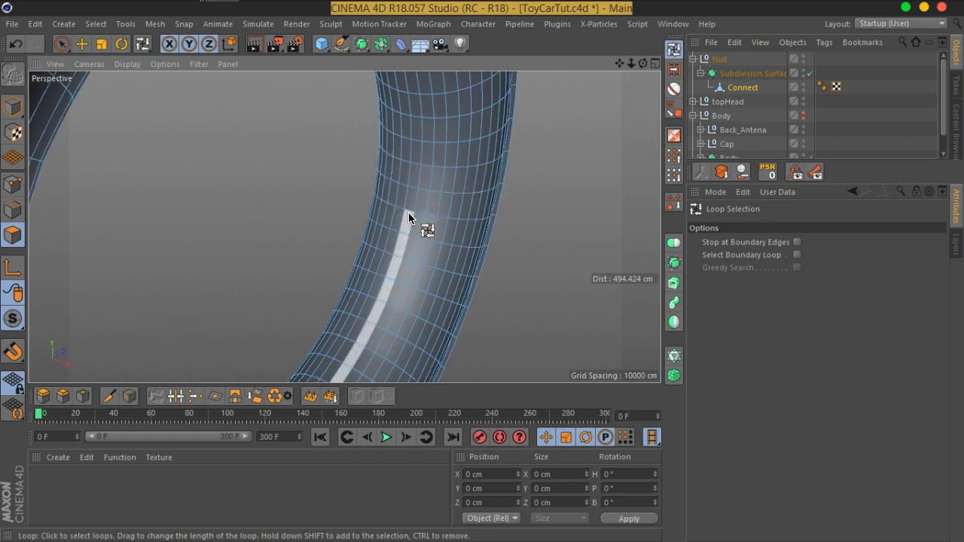
Loop-select a polygon loop along the tire's tube, previewing a shorter loop across it.
{"action": "scroll", "coordinate": [414, 222], "scroll_direction": "down", "scroll_amount": 6}
{"action": "left_click_drag", "start_coordinate": [419, 226], "coordinate": [346, 217], "text": "alt"}
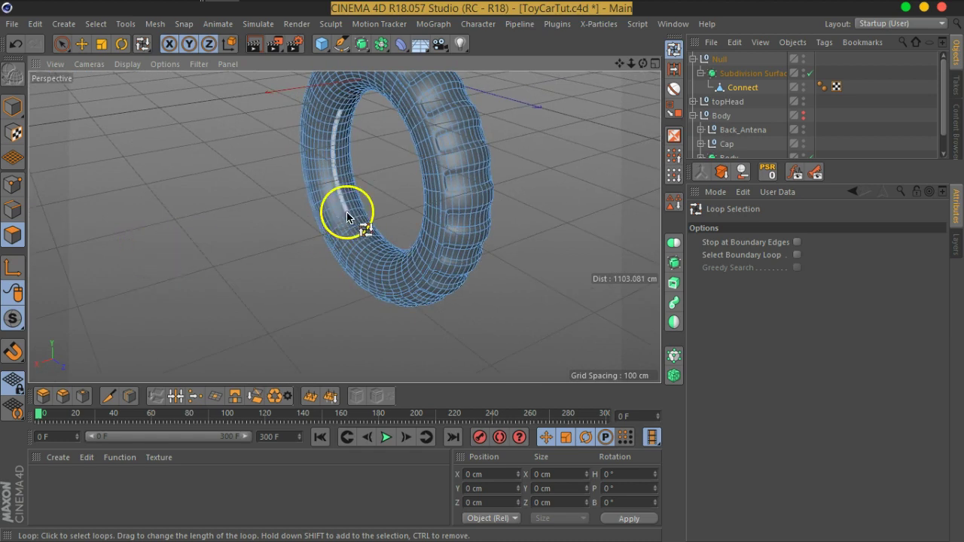
{"action": "scroll", "coordinate": [347, 217], "scroll_direction": "up", "scroll_amount": 5}
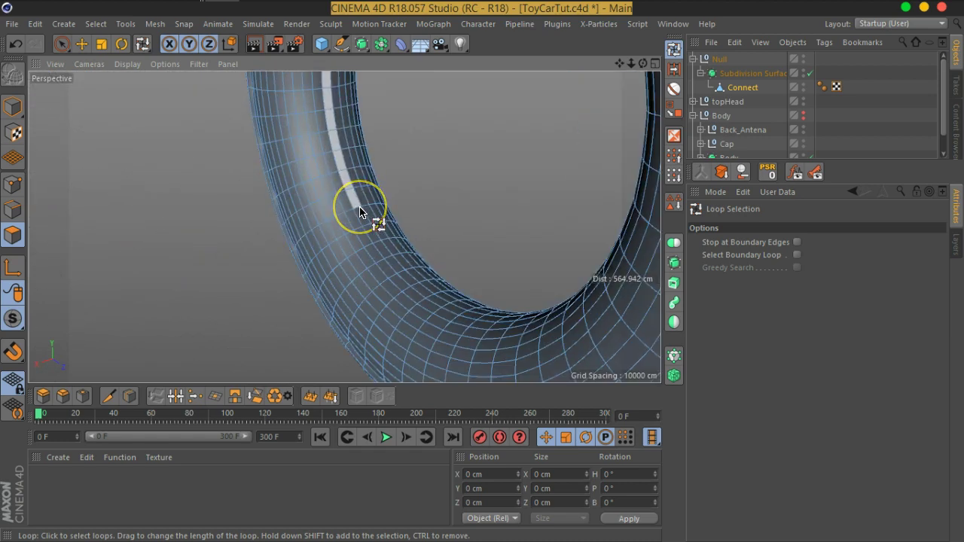
{"action": "left_click_drag", "start_coordinate": [360, 211], "coordinate": [424, 350], "text": "alt"}
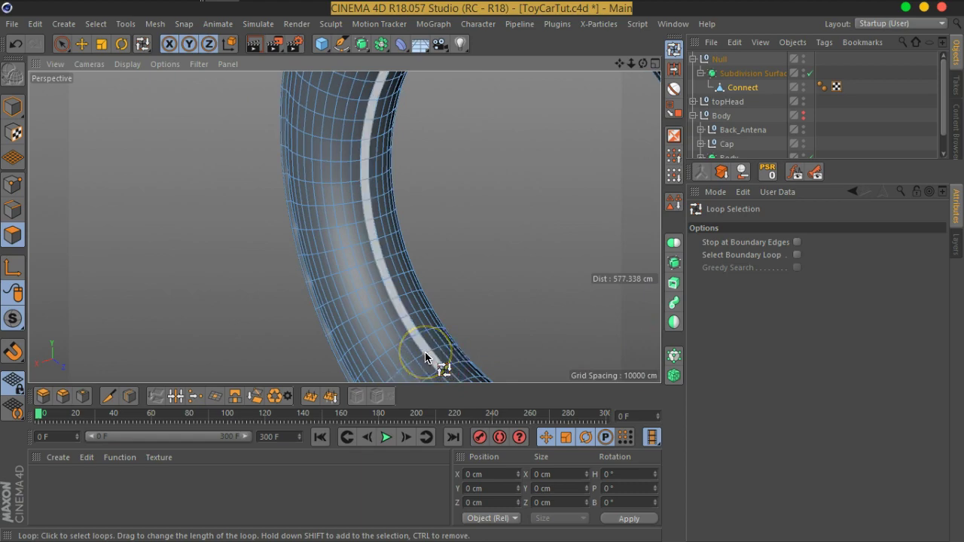
{"action": "left_click", "coordinate": [426, 358]}
{"action": "scroll", "coordinate": [425, 357], "scroll_direction": "down", "scroll_amount": 5}
{"action": "mouse_move", "coordinate": [424, 354]}
{"action": "left_mouse_down", "text": "alt"}
{"action": "mouse_move", "coordinate": [422, 326]}
{"action": "mouse_move", "coordinate": [538, 290]}
{"action": "mouse_move", "coordinate": [444, 316]}
{"action": "mouse_move", "coordinate": [417, 257]}
{"action": "mouse_move", "coordinate": [413, 292]}
{"action": "left_mouse_up", "text": "alt"}
{"action": "scroll", "coordinate": [445, 317], "scroll_direction": "up", "scroll_amount": 5}
{"action": "scroll", "coordinate": [433, 331], "scroll_direction": "up", "scroll_amount": 3}
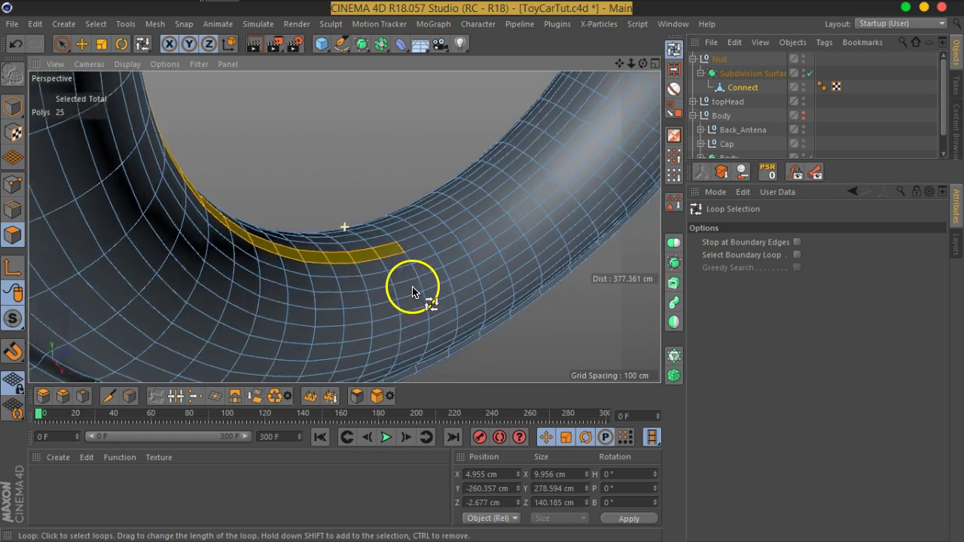
{"action": "scroll", "coordinate": [410, 286], "scroll_direction": "up", "scroll_amount": 3}
{"action": "scroll", "coordinate": [404, 247], "scroll_direction": "up", "scroll_amount": 3}
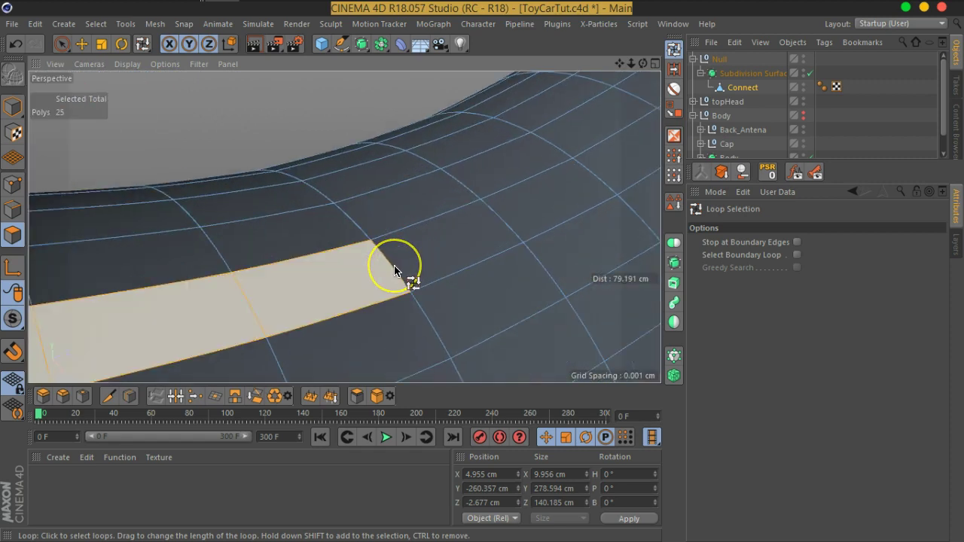
{"action": "mouse_move", "coordinate": [426, 261]}
{"action": "left_mouse_down"}
{"action": "mouse_move", "coordinate": [520, 238]}
{"action": "mouse_move", "coordinate": [761, 261]}
{"action": "left_mouse_up"}
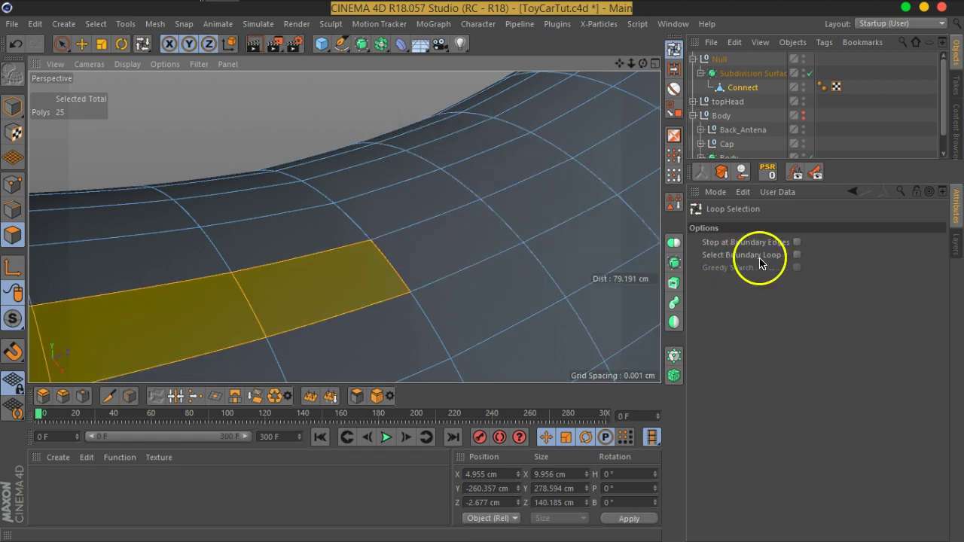
Toggle the Loop Selection boundary options, then disable the tire's Subdivision Surface.
{"action": "left_click", "coordinate": [797, 256]}
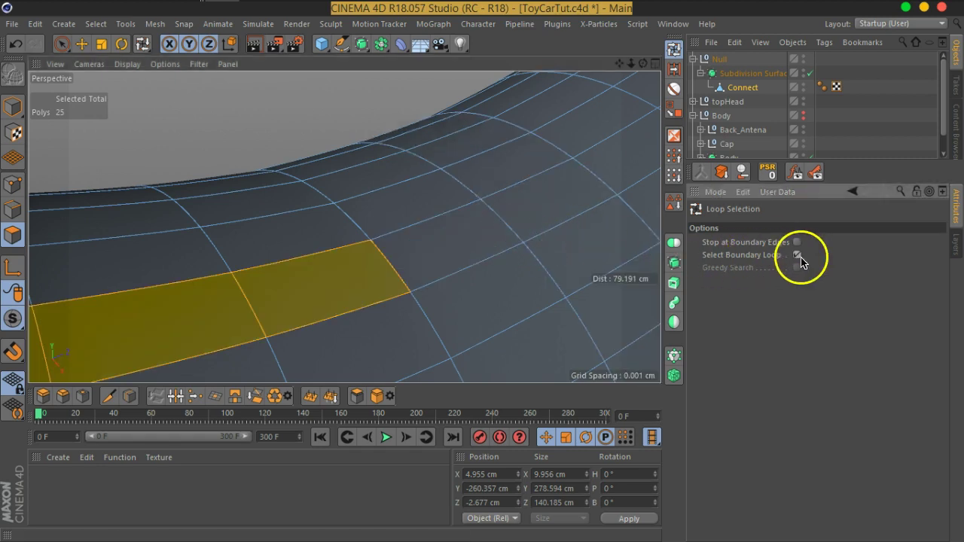
{"action": "left_click", "coordinate": [798, 242]}
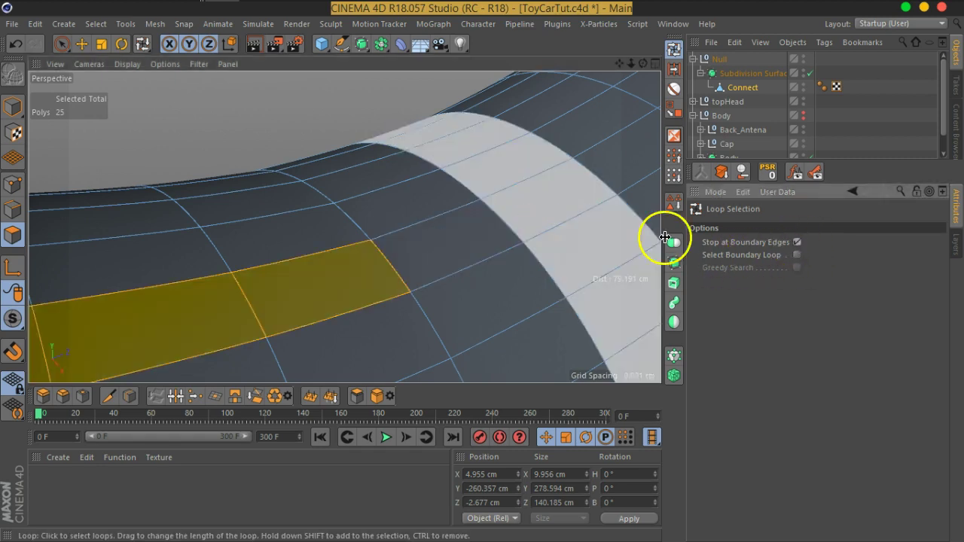
{"action": "left_click", "coordinate": [798, 243]}
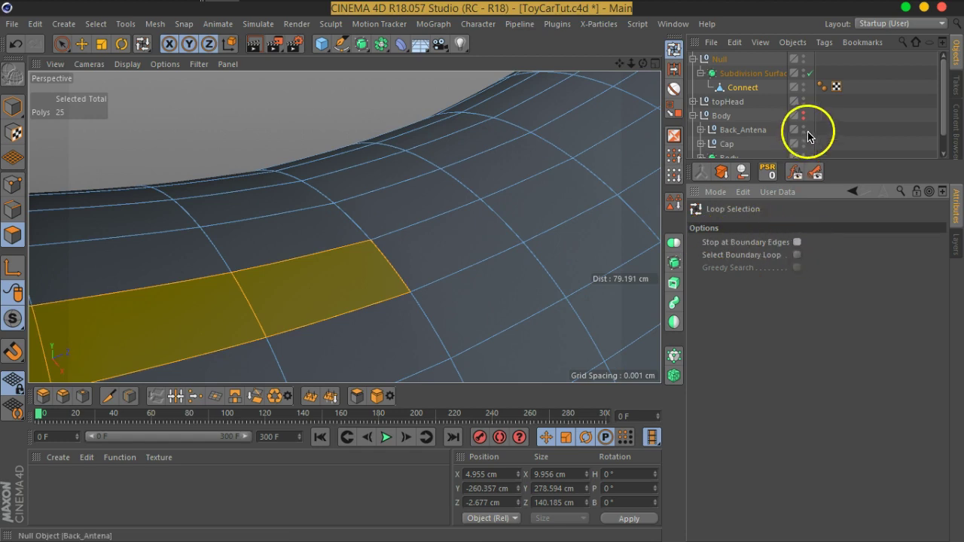
{"action": "left_click", "coordinate": [809, 73]}
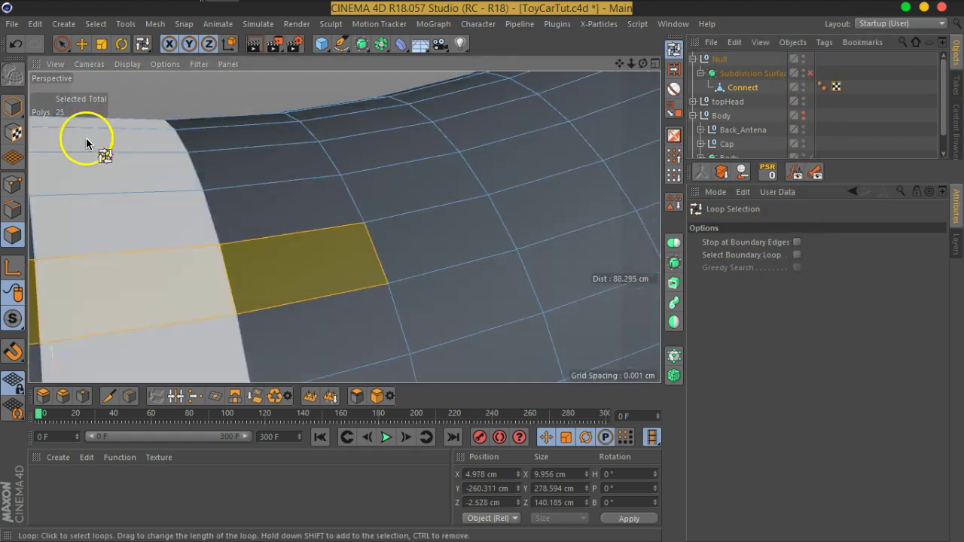
In edge mode, select the edges meeting at a vertex and a single vertical edge.
{"action": "left_click", "coordinate": [13, 209]}
{"action": "left_click", "coordinate": [62, 44]}
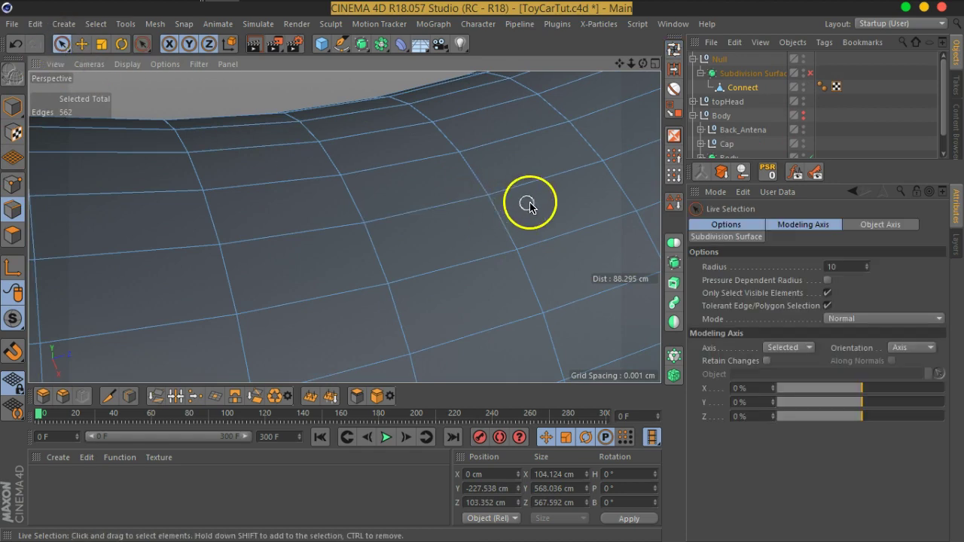
{"action": "left_click", "coordinate": [430, 168]}
{"action": "left_click", "coordinate": [461, 152]}
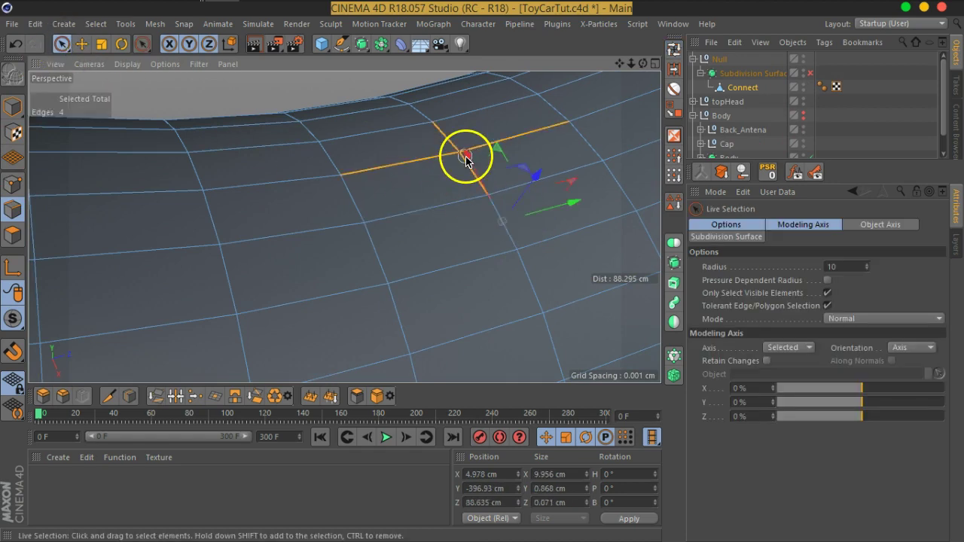
{"action": "left_click", "coordinate": [441, 258]}
{"action": "left_click", "coordinate": [371, 258]}
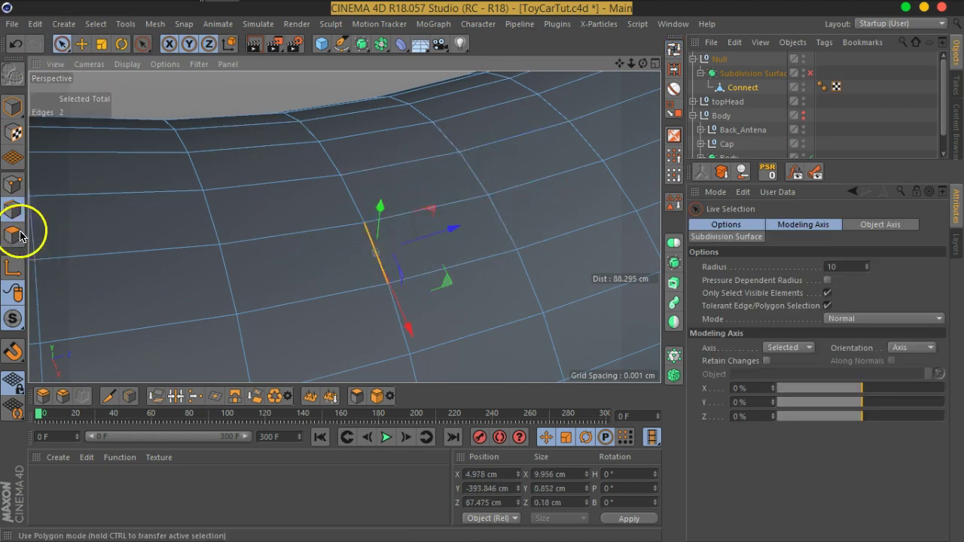
Select all of the tire's points and Optimize them to merge duplicate points.
{"action": "left_click", "coordinate": [6, 188]}
{"action": "left_click", "coordinate": [350, 231]}
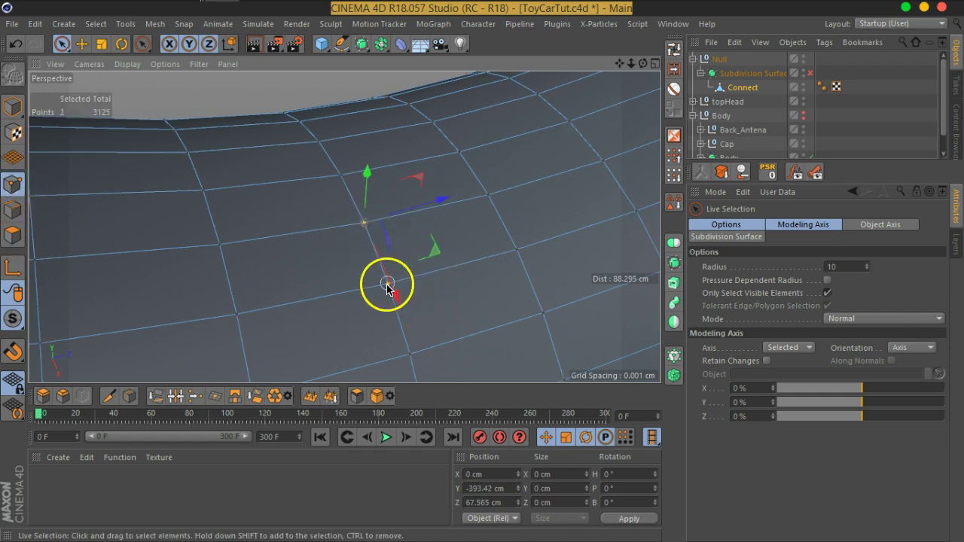
{"action": "scroll", "coordinate": [355, 301], "scroll_direction": "down", "scroll_amount": 3}
{"action": "scroll", "coordinate": [334, 294], "scroll_direction": "down", "scroll_amount": 5}
{"action": "scroll", "coordinate": [338, 294], "scroll_direction": "down", "scroll_amount": 5}
{"action": "mouse_move", "coordinate": [349, 287]}
{"action": "left_mouse_down", "text": "alt"}
{"action": "mouse_move", "coordinate": [409, 295]}
{"action": "mouse_move", "coordinate": [258, 230]}
{"action": "mouse_move", "coordinate": [254, 183]}
{"action": "left_mouse_up", "text": "alt"}
{"action": "scroll", "coordinate": [317, 181], "scroll_direction": "up", "scroll_amount": 2}
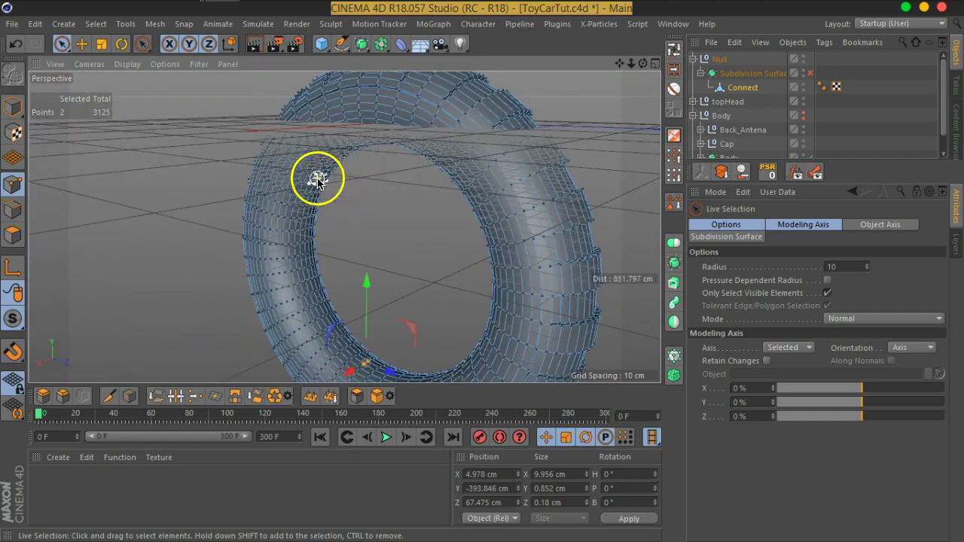
{"action": "scroll", "coordinate": [324, 180], "scroll_direction": "up", "scroll_amount": 1}
{"action": "scroll", "coordinate": [330, 183], "scroll_direction": "up", "scroll_amount": 1}
{"action": "key", "text": "ctrl+a"}
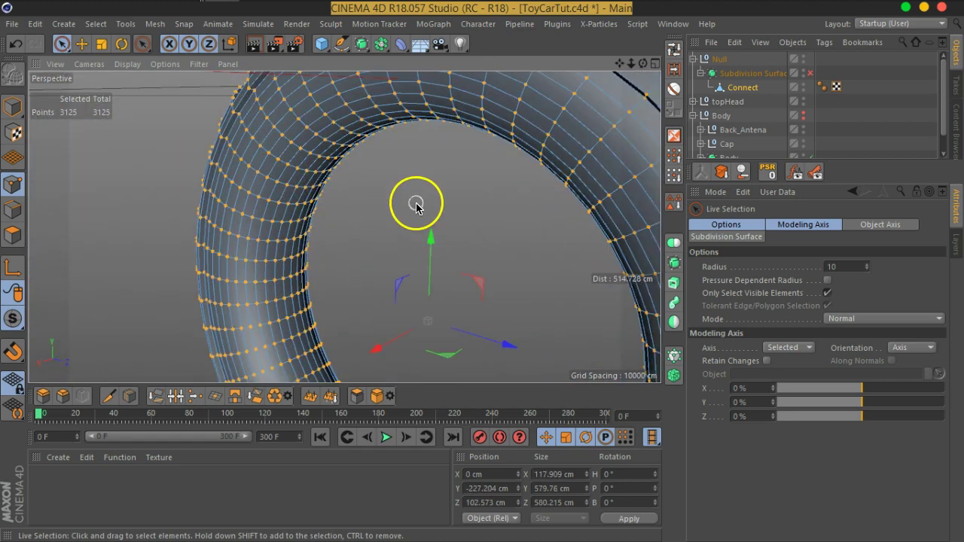
{"action": "right_click", "coordinate": [416, 201]}
{"action": "left_click", "coordinate": [452, 519]}
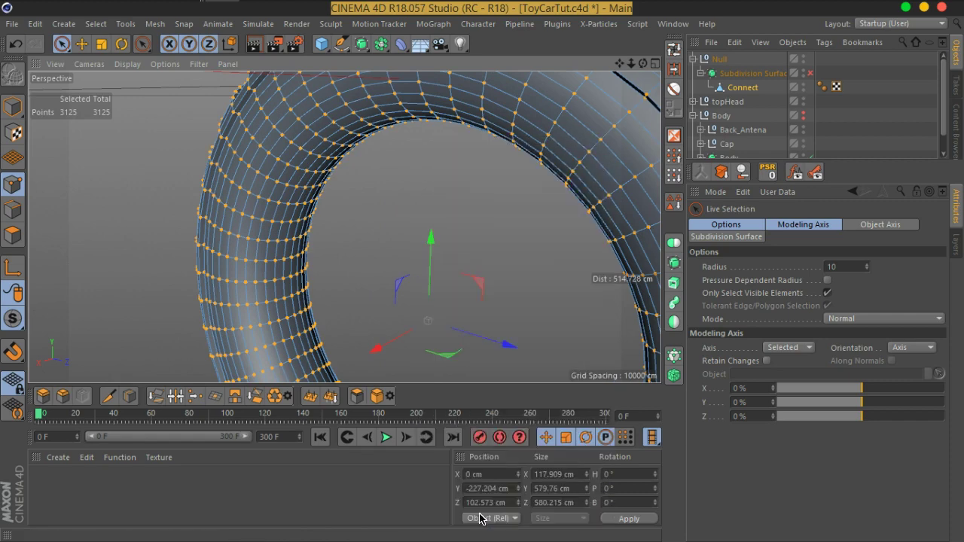
In polygon mode, loop-select the 100-polygon loop around the tire's tread.
{"action": "mouse_move", "coordinate": [351, 222]}
{"action": "left_mouse_down", "text": "alt"}
{"action": "mouse_move", "coordinate": [437, 213]}
{"action": "mouse_move", "coordinate": [368, 231]}
{"action": "mouse_move", "coordinate": [344, 265]}
{"action": "left_mouse_up", "text": "alt"}
{"action": "left_click", "coordinate": [12, 235]}
{"action": "left_click", "coordinate": [418, 236]}
{"action": "left_click", "coordinate": [673, 48]}
{"action": "left_click", "coordinate": [439, 248]}
{"action": "mouse_move", "coordinate": [439, 248]}
{"action": "left_mouse_down", "text": "alt"}
{"action": "mouse_move", "coordinate": [398, 299]}
{"action": "mouse_move", "coordinate": [400, 243]}
{"action": "mouse_move", "coordinate": [630, 157]}
{"action": "mouse_move", "coordinate": [452, 200]}
{"action": "mouse_move", "coordinate": [398, 226]}
{"action": "left_mouse_up", "text": "alt"}
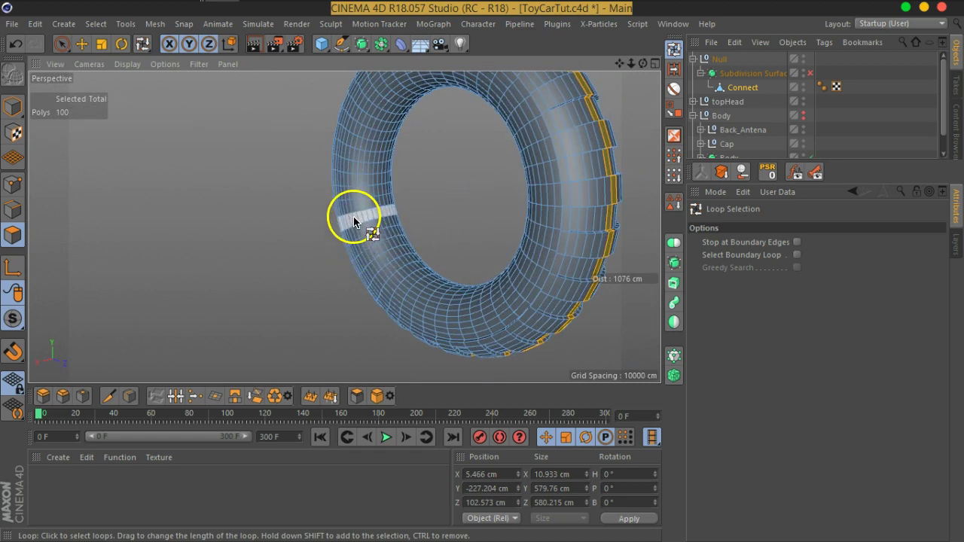
Zoom in close on the selected tread loop of the tire.
{"action": "mouse_move", "coordinate": [595, 136]}
{"action": "left_mouse_down", "text": "alt"}
{"action": "mouse_move", "coordinate": [572, 223]}
{"action": "mouse_move", "coordinate": [621, 201]}
{"action": "left_mouse_up", "text": "alt"}
{"action": "mouse_move", "coordinate": [553, 221]}
{"action": "left_mouse_down", "text": "alt"}
{"action": "mouse_move", "coordinate": [472, 215]}
{"action": "mouse_move", "coordinate": [419, 189]}
{"action": "mouse_move", "coordinate": [441, 215]}
{"action": "mouse_move", "coordinate": [394, 201]}
{"action": "left_mouse_up", "text": "alt"}
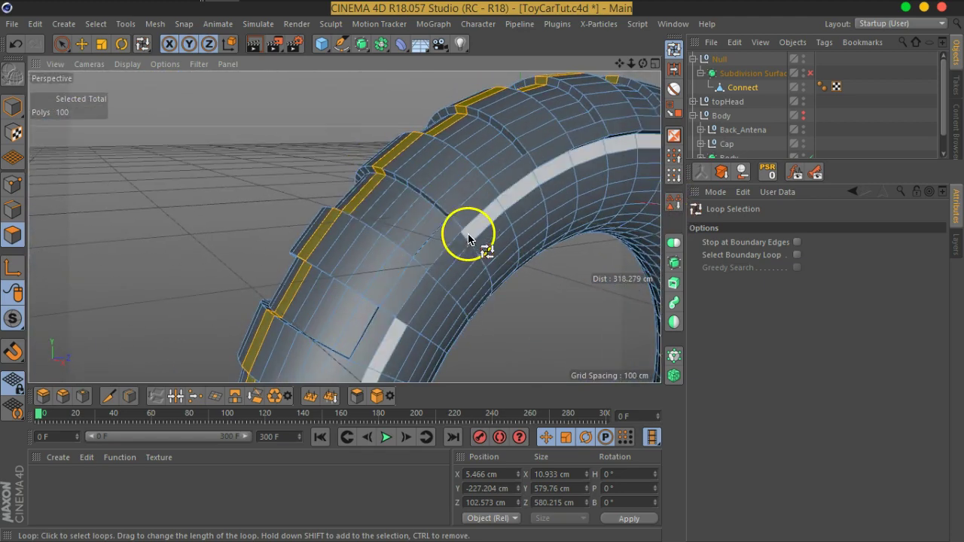
{"action": "mouse_move", "coordinate": [466, 243]}
{"action": "left_mouse_down", "text": "alt"}
{"action": "mouse_move", "coordinate": [409, 241]}
{"action": "mouse_move", "coordinate": [441, 243]}
{"action": "mouse_move", "coordinate": [469, 221]}
{"action": "mouse_move", "coordinate": [441, 230]}
{"action": "mouse_move", "coordinate": [445, 220]}
{"action": "mouse_move", "coordinate": [550, 265]}
{"action": "mouse_move", "coordinate": [409, 222]}
{"action": "left_mouse_up", "text": "alt"}
{"action": "scroll", "coordinate": [478, 230], "scroll_direction": "down", "scroll_amount": 3}
{"action": "scroll", "coordinate": [408, 226], "scroll_direction": "up", "scroll_amount": 2}
{"action": "scroll", "coordinate": [409, 228], "scroll_direction": "up", "scroll_amount": 5}
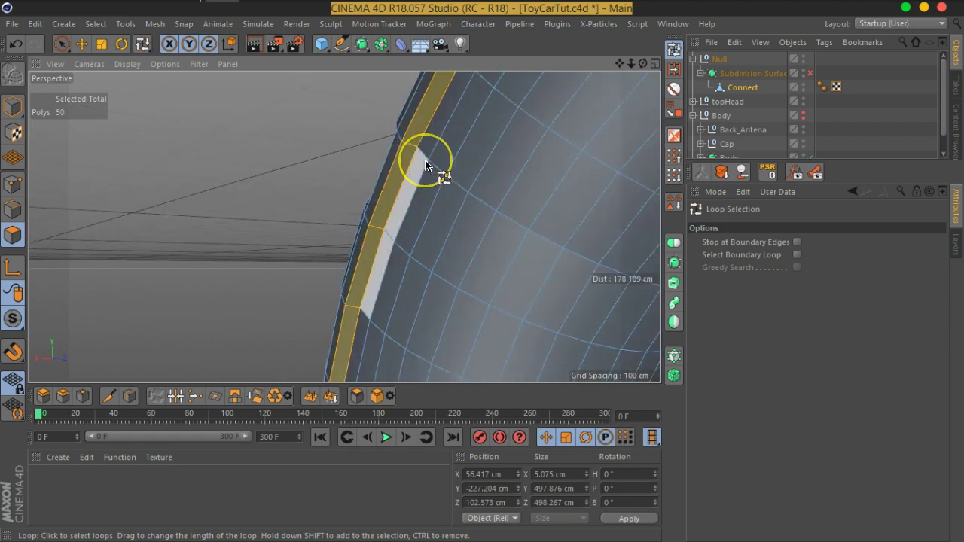
In point mode, orbit around the tire to examine the gaps between tread blocks.
{"action": "key", "text": "Return"}
{"action": "scroll", "coordinate": [452, 196], "scroll_direction": "down", "scroll_amount": 3}
{"action": "left_click_drag", "start_coordinate": [495, 226], "coordinate": [361, 219], "text": "alt"}
{"action": "scroll", "coordinate": [343, 167], "scroll_direction": "up", "scroll_amount": 2}
{"action": "mouse_move", "coordinate": [289, 169]}
{"action": "left_mouse_down", "text": "alt"}
{"action": "mouse_move", "coordinate": [241, 230]}
{"action": "mouse_move", "coordinate": [301, 233]}
{"action": "mouse_move", "coordinate": [318, 169]}
{"action": "mouse_move", "coordinate": [316, 120]}
{"action": "left_mouse_up", "text": "alt"}
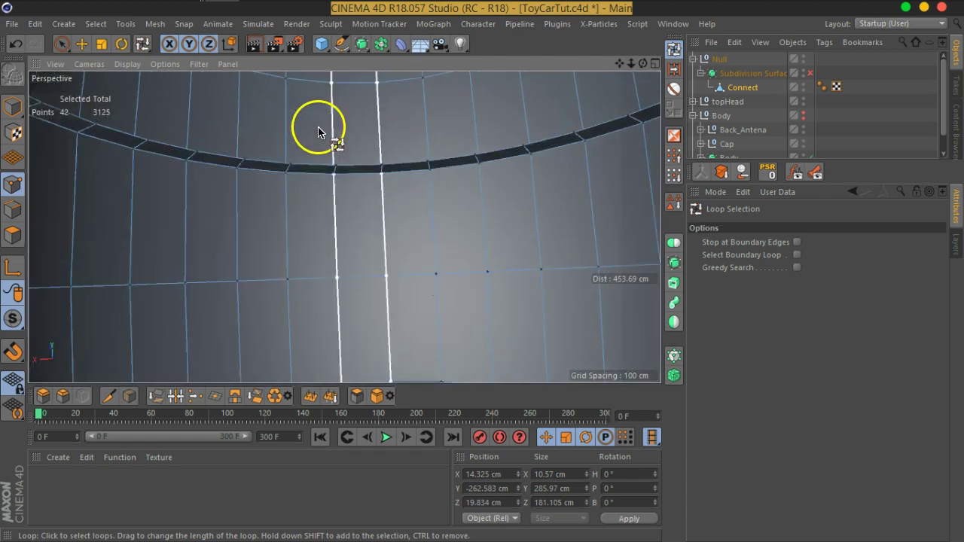
{"action": "left_click_drag", "start_coordinate": [365, 172], "coordinate": [410, 287], "text": "alt"}
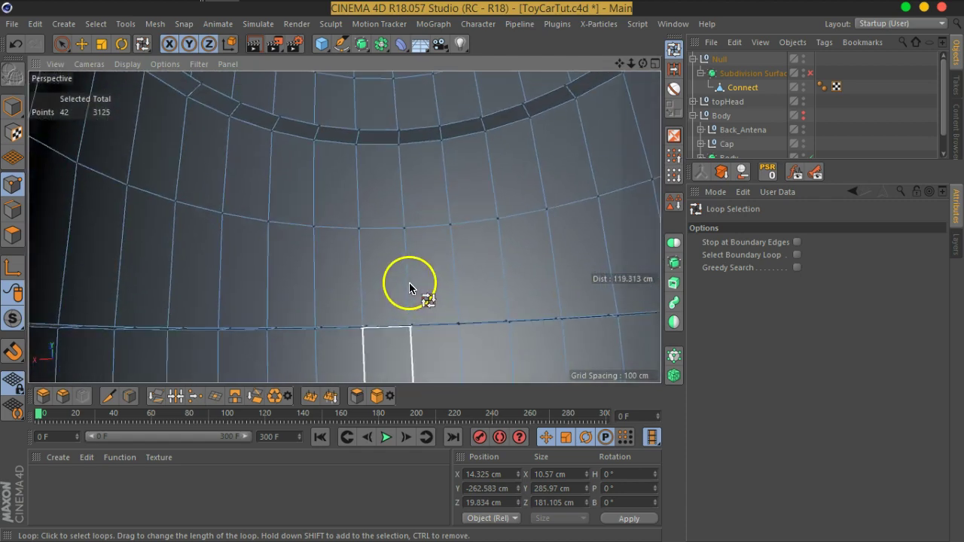
{"action": "mouse_move", "coordinate": [410, 141]}
{"action": "left_mouse_down", "text": "alt"}
{"action": "mouse_move", "coordinate": [413, 133]}
{"action": "mouse_move", "coordinate": [419, 155]}
{"action": "mouse_move", "coordinate": [379, 264]}
{"action": "mouse_move", "coordinate": [570, 279]}
{"action": "mouse_move", "coordinate": [592, 338]}
{"action": "mouse_move", "coordinate": [239, 220]}
{"action": "mouse_move", "coordinate": [434, 237]}
{"action": "mouse_move", "coordinate": [410, 230]}
{"action": "left_mouse_up", "text": "alt"}
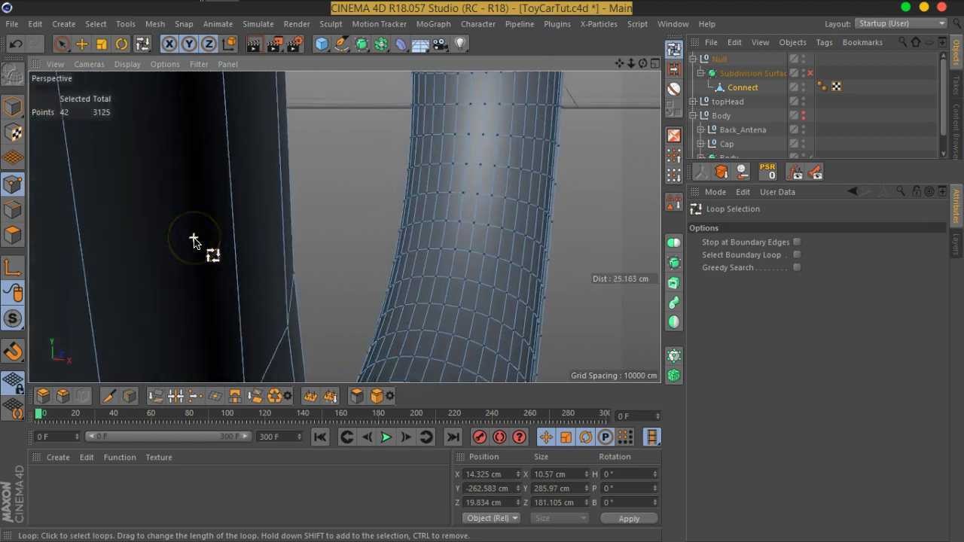
{"action": "scroll", "coordinate": [194, 241], "scroll_direction": "up", "scroll_amount": 3}
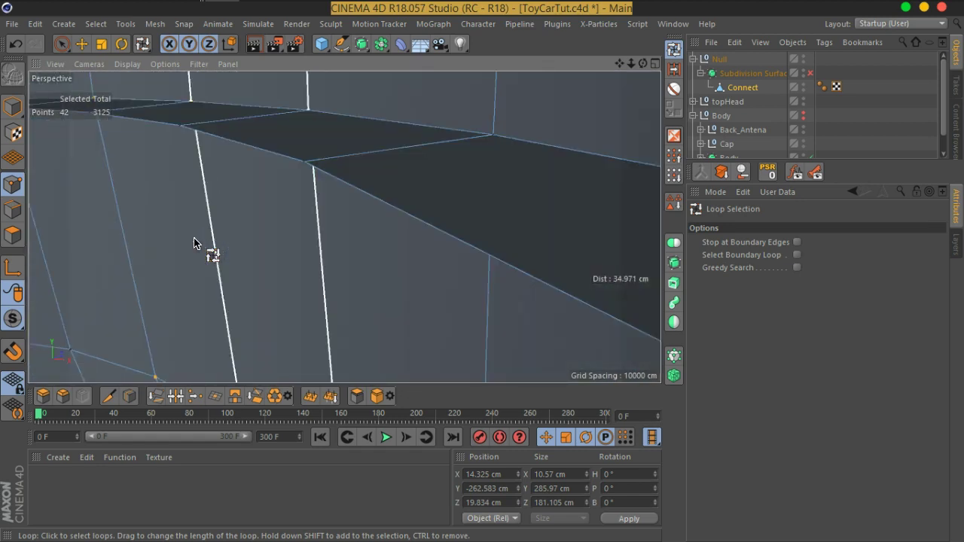
{"action": "left_click_drag", "start_coordinate": [217, 227], "coordinate": [380, 286], "text": "alt"}
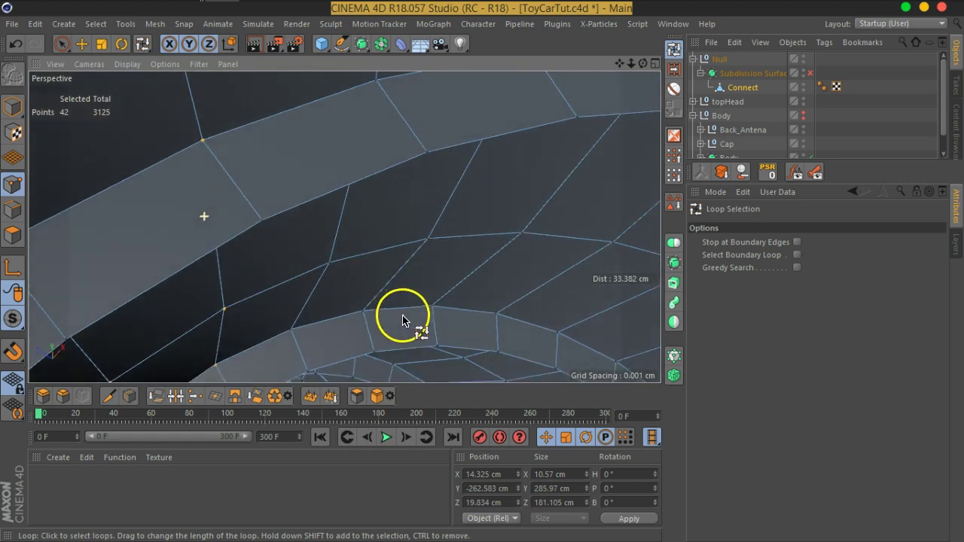
{"action": "scroll", "coordinate": [402, 320], "scroll_direction": "down", "scroll_amount": 2}
{"action": "scroll", "coordinate": [399, 320], "scroll_direction": "down", "scroll_amount": 2}
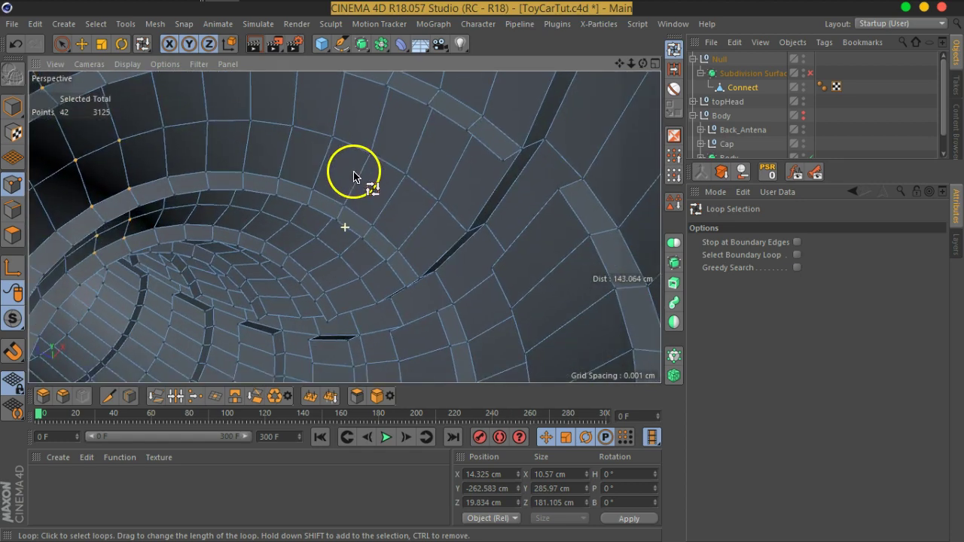
{"action": "mouse_move", "coordinate": [372, 146]}
{"action": "left_mouse_down", "text": "alt"}
{"action": "mouse_move", "coordinate": [323, 150]}
{"action": "mouse_move", "coordinate": [332, 151]}
{"action": "left_mouse_up", "text": "alt"}
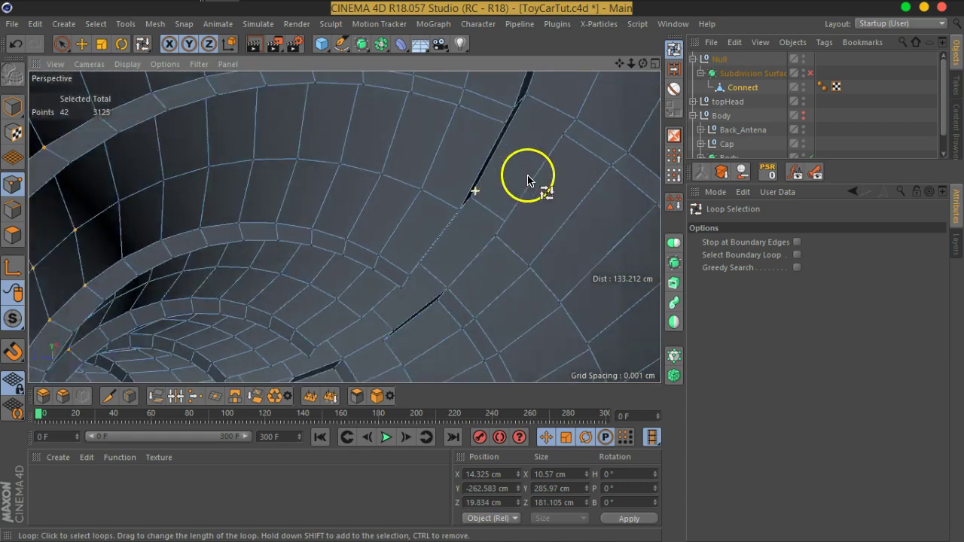
{"action": "mouse_move", "coordinate": [602, 182]}
{"action": "left_mouse_down", "text": "alt"}
{"action": "mouse_move", "coordinate": [631, 169]}
{"action": "mouse_move", "coordinate": [586, 167]}
{"action": "mouse_move", "coordinate": [460, 219]}
{"action": "left_mouse_up", "text": "alt"}
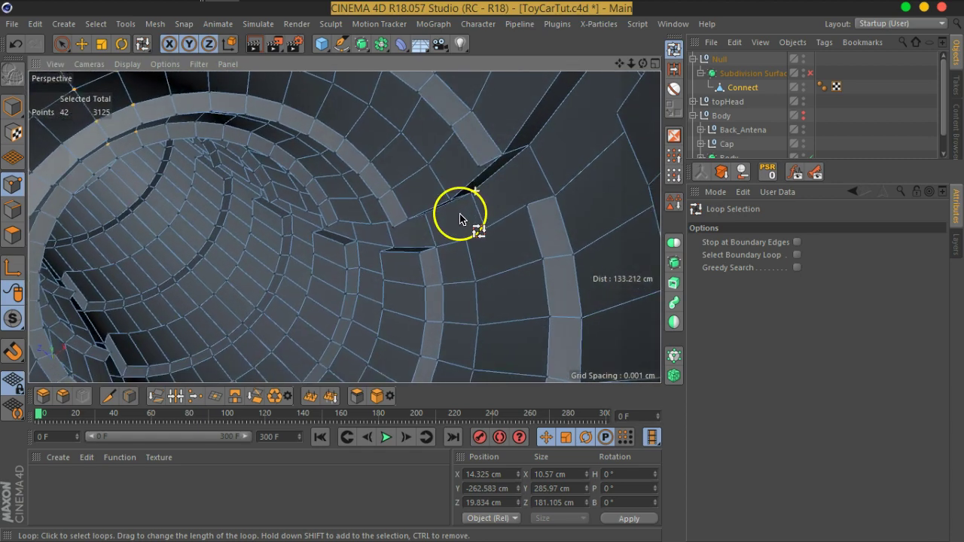
{"action": "mouse_move", "coordinate": [379, 234]}
{"action": "left_mouse_down", "text": "alt"}
{"action": "mouse_move", "coordinate": [394, 251]}
{"action": "mouse_move", "coordinate": [327, 219]}
{"action": "mouse_move", "coordinate": [316, 198]}
{"action": "mouse_move", "coordinate": [366, 189]}
{"action": "mouse_move", "coordinate": [425, 158]}
{"action": "mouse_move", "coordinate": [408, 157]}
{"action": "mouse_move", "coordinate": [381, 178]}
{"action": "mouse_move", "coordinate": [362, 202]}
{"action": "mouse_move", "coordinate": [369, 206]}
{"action": "left_mouse_up", "text": "alt"}
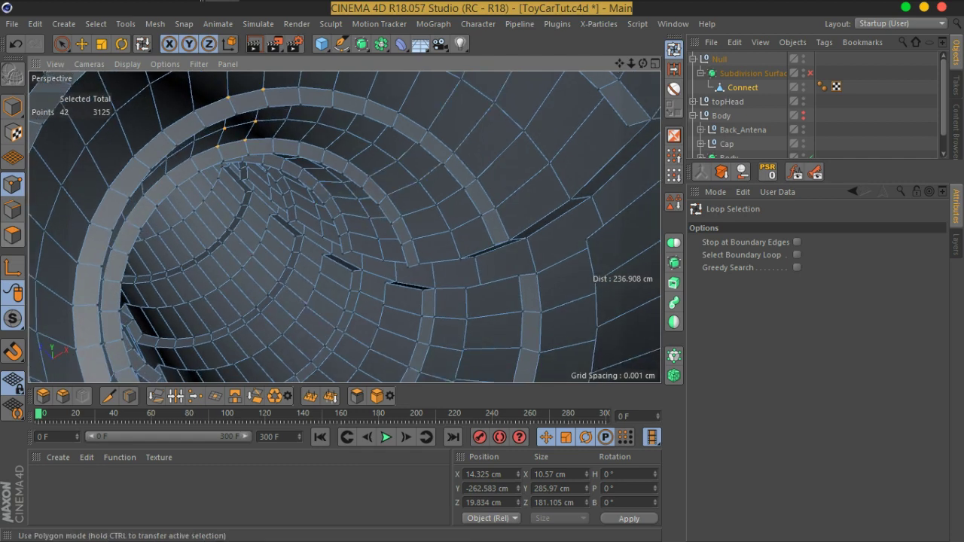
In polygon mode, loop-select the tire's outer ring and turn the view toward the inner rings.
{"action": "left_click", "coordinate": [13, 236]}
{"action": "left_click_drag", "start_coordinate": [394, 135], "coordinate": [426, 139]}
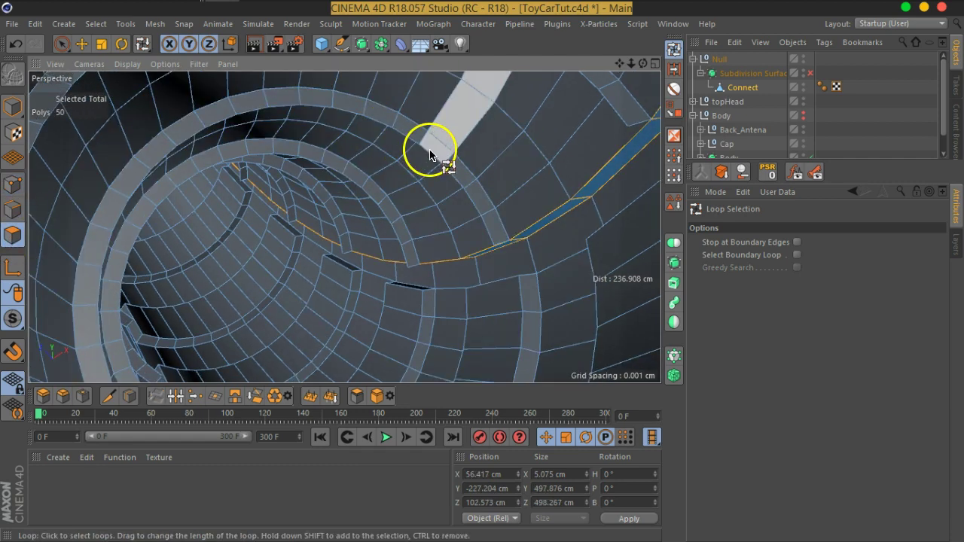
{"action": "left_click", "coordinate": [423, 143]}
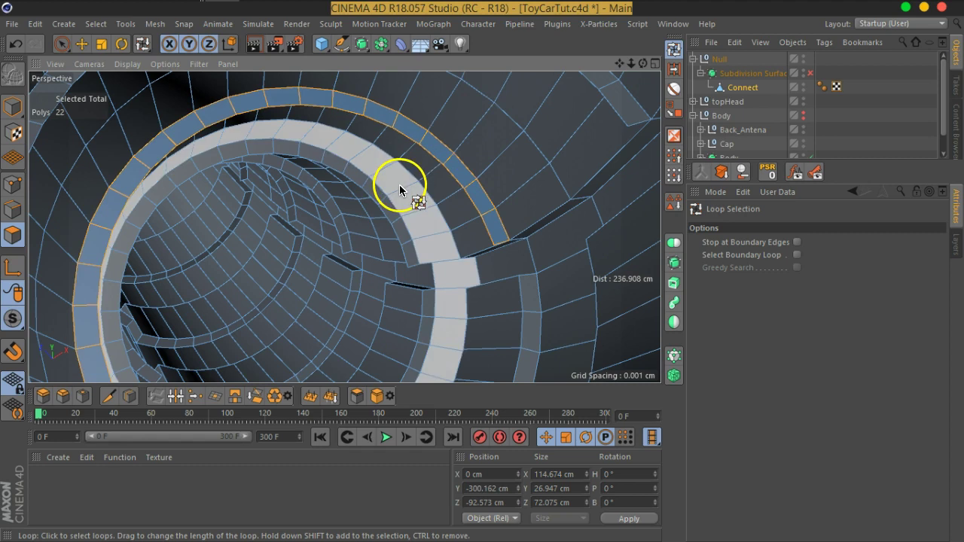
{"action": "mouse_move", "coordinate": [374, 223]}
{"action": "left_mouse_down", "text": "alt"}
{"action": "mouse_move", "coordinate": [399, 204]}
{"action": "mouse_move", "coordinate": [369, 223]}
{"action": "mouse_move", "coordinate": [492, 208]}
{"action": "left_mouse_up", "text": "alt"}
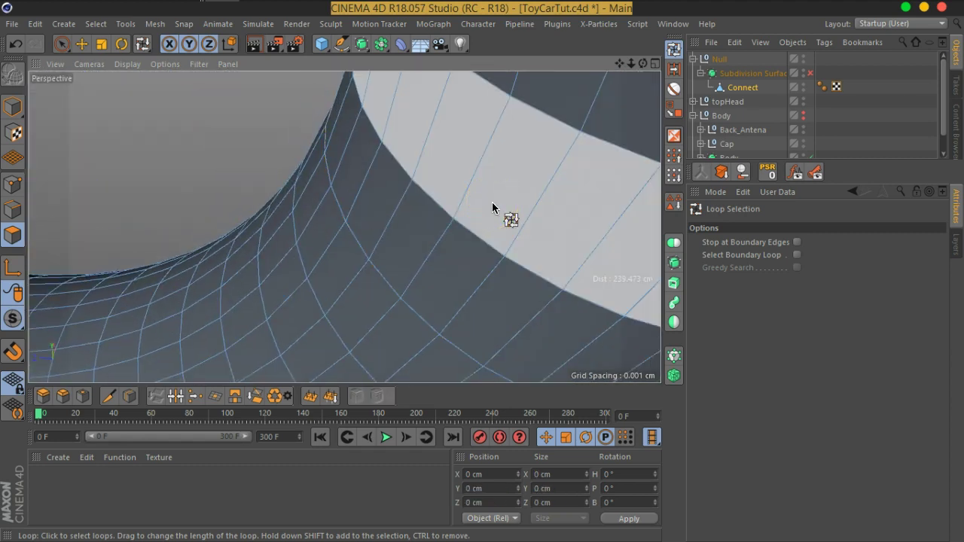
{"action": "mouse_move", "coordinate": [492, 204]}
{"action": "left_mouse_down", "text": "alt"}
{"action": "mouse_move", "coordinate": [405, 215]}
{"action": "mouse_move", "coordinate": [495, 194]}
{"action": "mouse_move", "coordinate": [355, 312]}
{"action": "mouse_move", "coordinate": [346, 226]}
{"action": "mouse_move", "coordinate": [338, 219]}
{"action": "mouse_move", "coordinate": [314, 252]}
{"action": "mouse_move", "coordinate": [412, 184]}
{"action": "left_mouse_up", "text": "alt"}
{"action": "scroll", "coordinate": [361, 233], "scroll_direction": "up", "scroll_amount": 3}
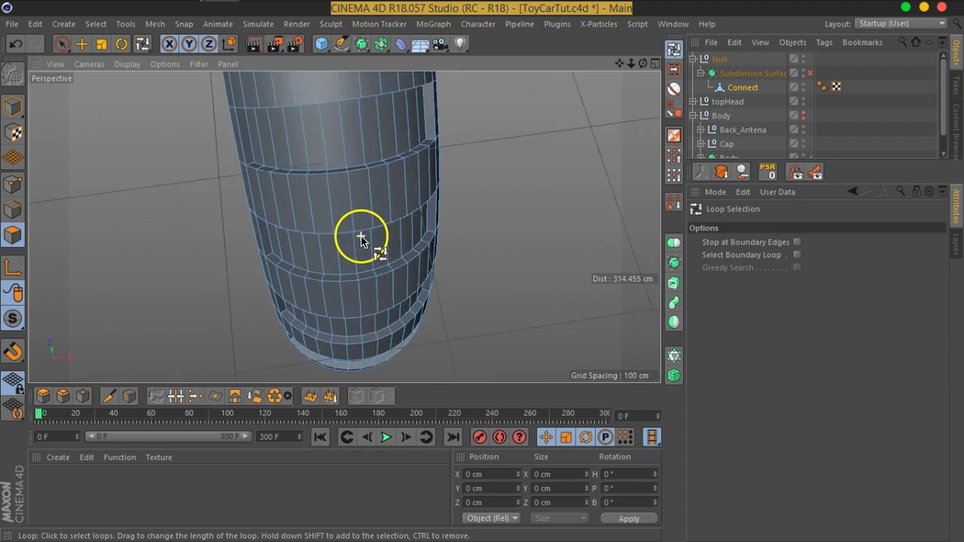
{"action": "scroll", "coordinate": [362, 234], "scroll_direction": "up", "scroll_amount": 3}
{"action": "scroll", "coordinate": [361, 239], "scroll_direction": "up", "scroll_amount": 3}
{"action": "scroll", "coordinate": [361, 239], "scroll_direction": "up", "scroll_amount": 2}
{"action": "scroll", "coordinate": [361, 239], "scroll_direction": "down", "scroll_amount": 5}
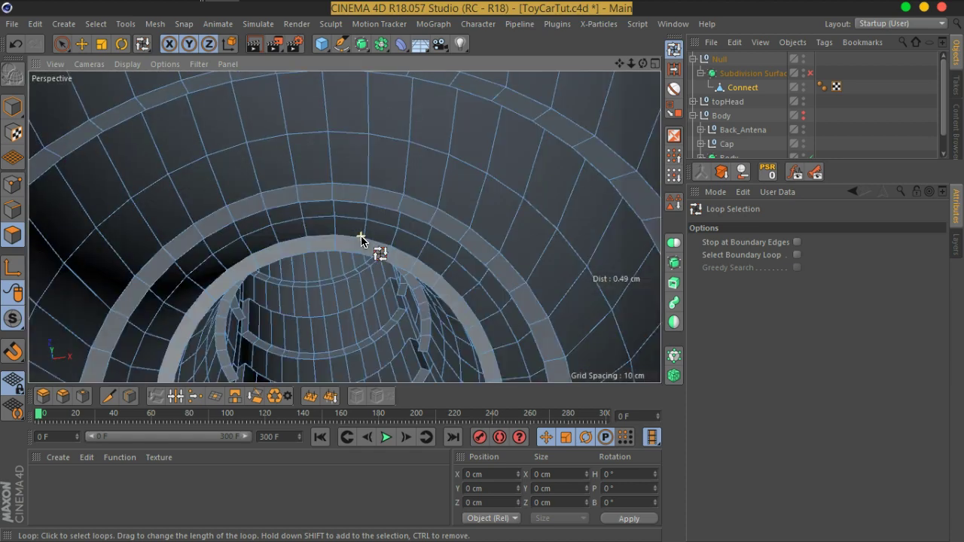
{"action": "scroll", "coordinate": [366, 242], "scroll_direction": "up", "scroll_amount": 1}
Loop-select several inner ring loops for inspection, then clear the selection.
{"action": "left_click", "coordinate": [363, 247]}
{"action": "left_click", "coordinate": [371, 184], "text": "shift"}
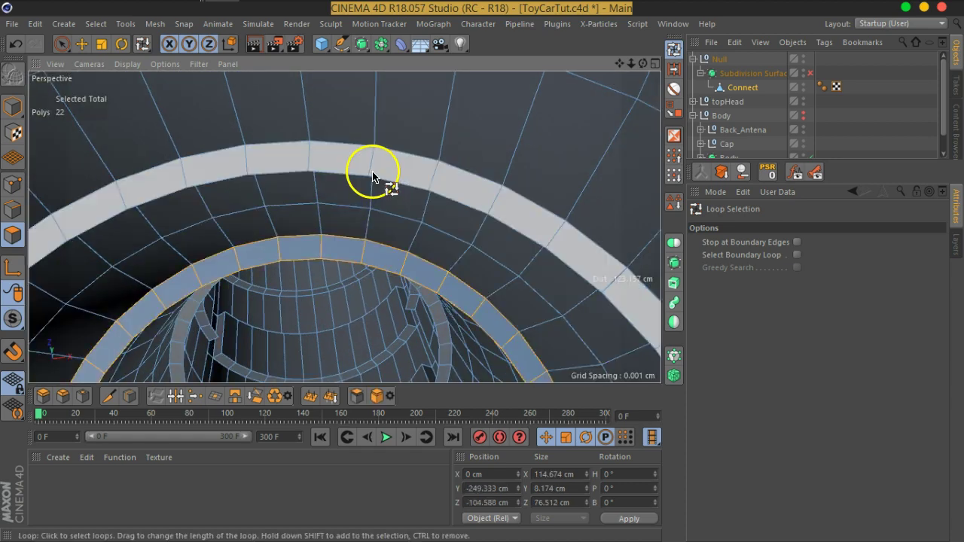
{"action": "scroll", "coordinate": [398, 119], "scroll_direction": "up", "scroll_amount": 2}
{"action": "scroll", "coordinate": [399, 180], "scroll_direction": "up", "scroll_amount": 1}
{"action": "scroll", "coordinate": [399, 180], "scroll_direction": "up", "scroll_amount": 1}
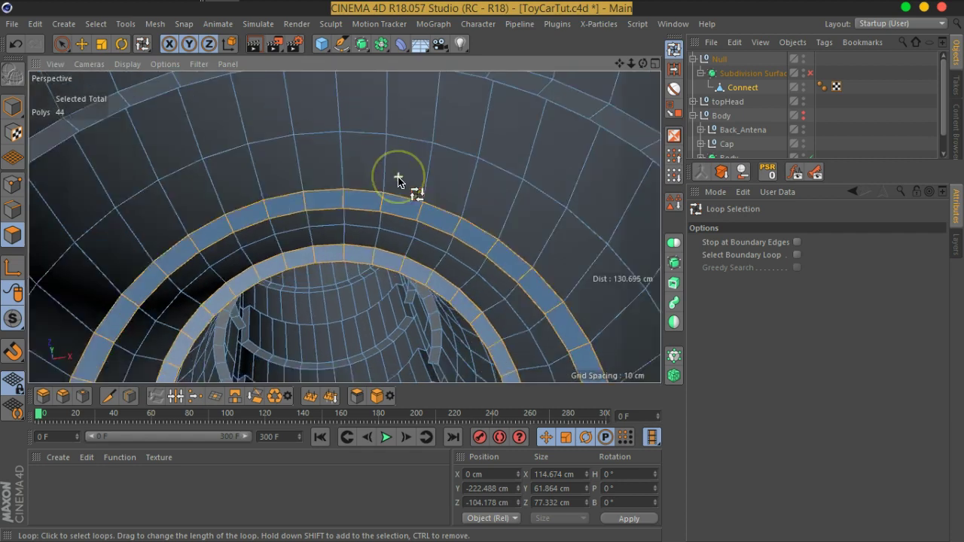
{"action": "scroll", "coordinate": [398, 181], "scroll_direction": "up", "scroll_amount": 3}
{"action": "scroll", "coordinate": [386, 218], "scroll_direction": "down", "scroll_amount": 5}
{"action": "scroll", "coordinate": [392, 239], "scroll_direction": "down", "scroll_amount": 2}
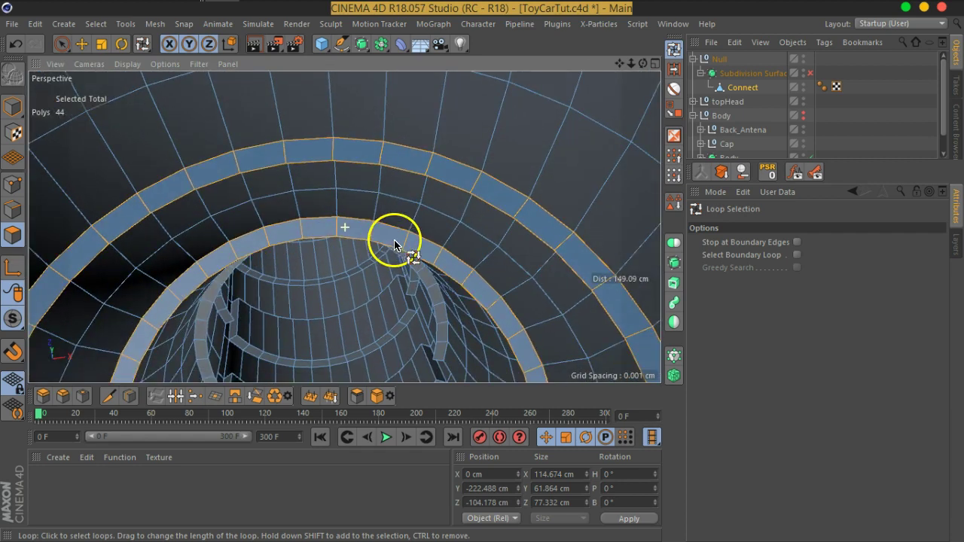
{"action": "scroll", "coordinate": [384, 260], "scroll_direction": "down", "scroll_amount": 2}
{"action": "scroll", "coordinate": [369, 282], "scroll_direction": "down", "scroll_amount": 1}
{"action": "scroll", "coordinate": [358, 292], "scroll_direction": "up", "scroll_amount": 5}
{"action": "scroll", "coordinate": [360, 252], "scroll_direction": "down", "scroll_amount": 2}
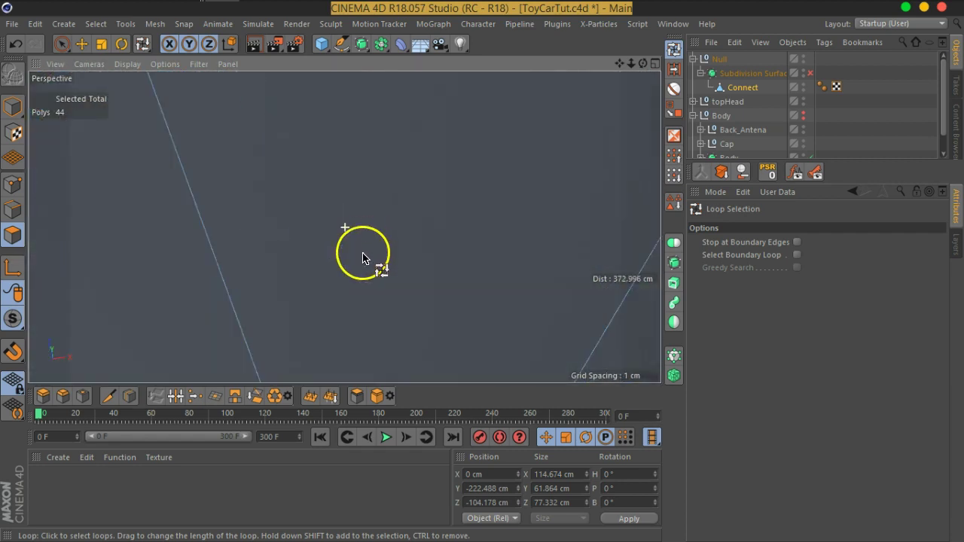
{"action": "scroll", "coordinate": [344, 267], "scroll_direction": "down", "scroll_amount": 3}
{"action": "scroll", "coordinate": [346, 283], "scroll_direction": "up", "scroll_amount": 2}
{"action": "scroll", "coordinate": [368, 271], "scroll_direction": "down", "scroll_amount": 2}
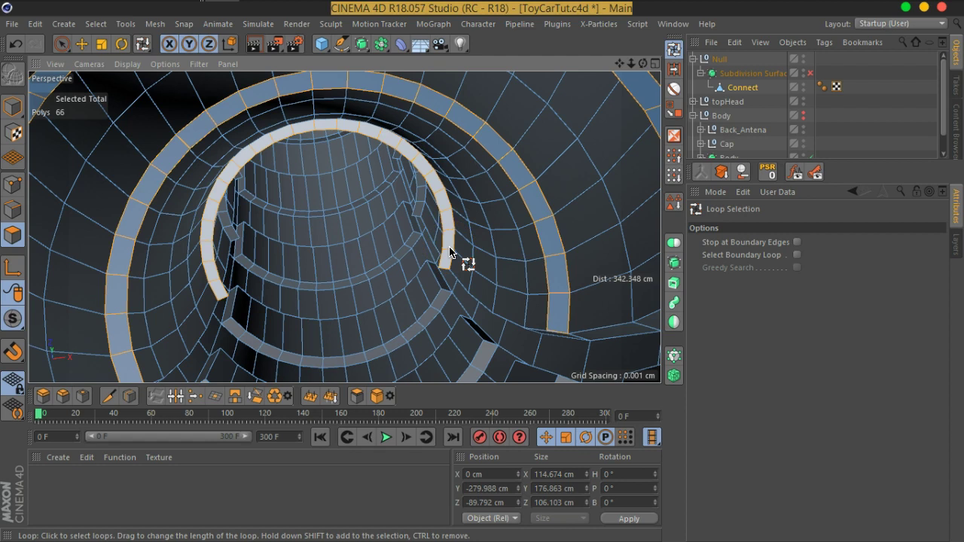
{"action": "left_click", "coordinate": [419, 205]}
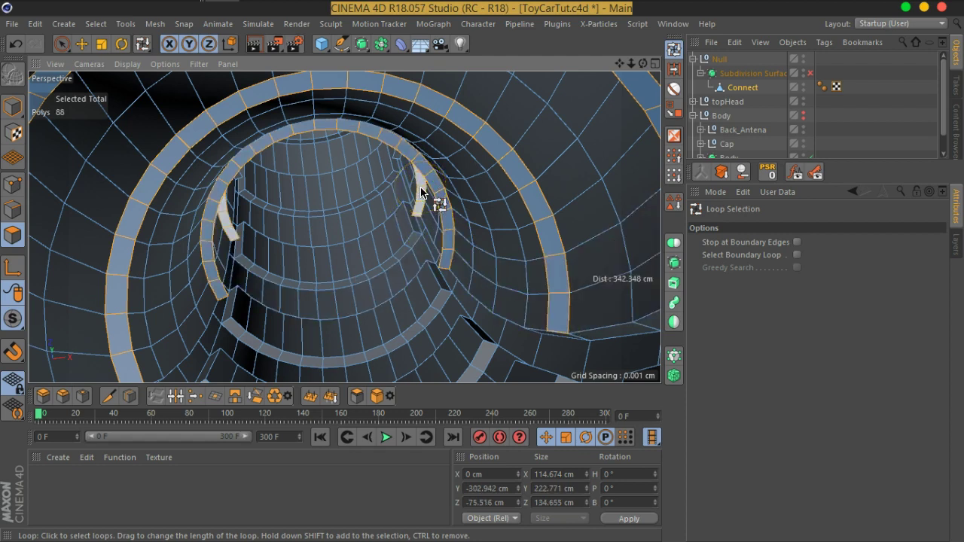
{"action": "key", "text": "ctrl+shift+a"}
In point mode, select all points and Optimize, reducing the tire from 3125 to 3010 points.
{"action": "left_click_drag", "start_coordinate": [420, 190], "coordinate": [4, 185]}
{"action": "left_click", "coordinate": [4, 185]}
{"action": "left_click", "coordinate": [412, 256]}
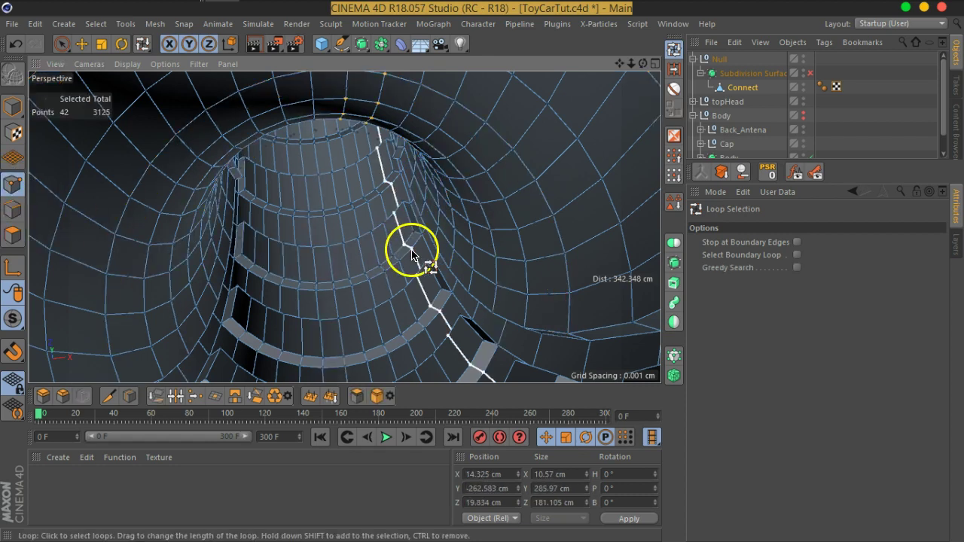
{"action": "right_click", "coordinate": [412, 256]}
{"action": "left_click", "coordinate": [354, 335]}
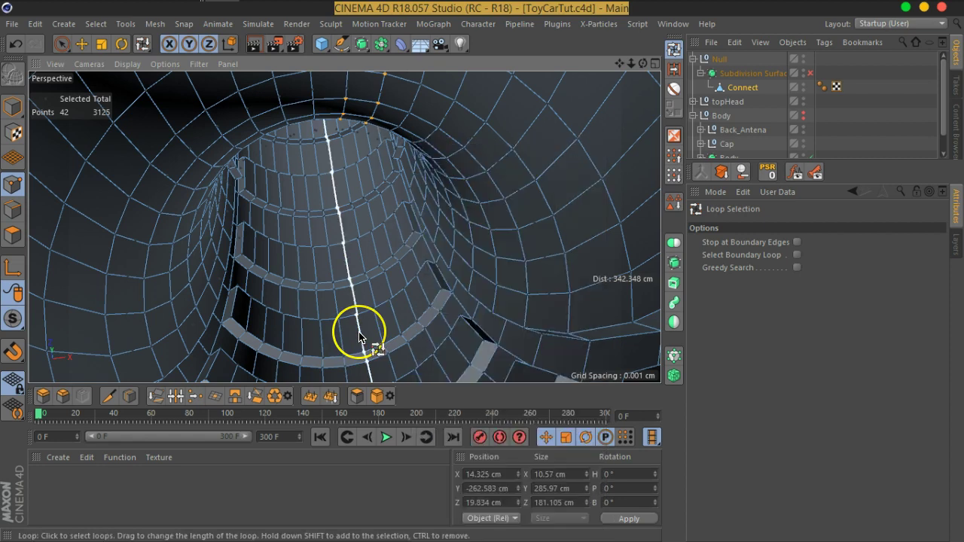
{"action": "key", "text": "ctrl+a"}
{"action": "right_click", "coordinate": [360, 337]}
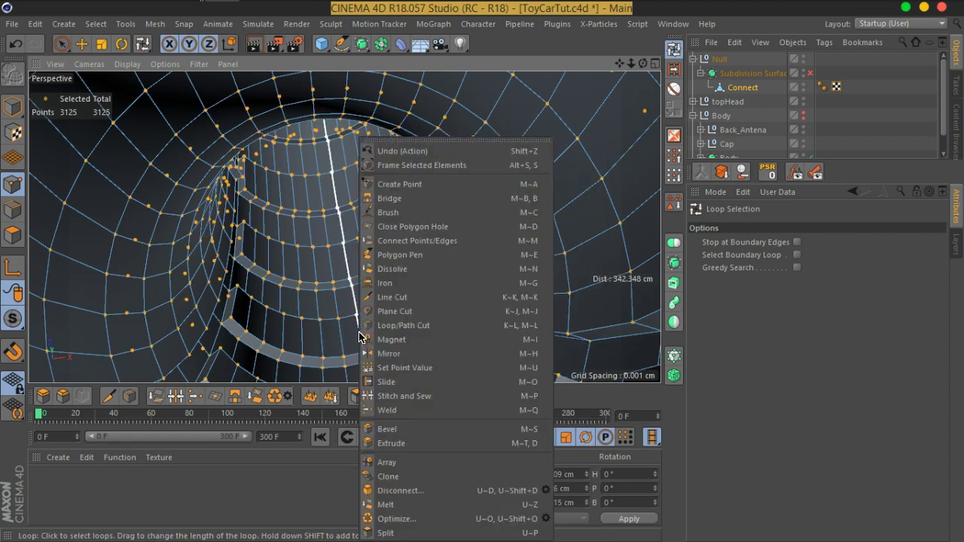
{"action": "left_click", "coordinate": [437, 520]}
Select the 50-point inner ring loop and view it from the side and front.
{"action": "mouse_move", "coordinate": [286, 302]}
{"action": "left_mouse_down", "text": "alt"}
{"action": "mouse_move", "coordinate": [366, 284]}
{"action": "mouse_move", "coordinate": [445, 161]}
{"action": "mouse_move", "coordinate": [365, 181]}
{"action": "mouse_move", "coordinate": [355, 279]}
{"action": "mouse_move", "coordinate": [71, 269]}
{"action": "left_mouse_up", "text": "alt"}
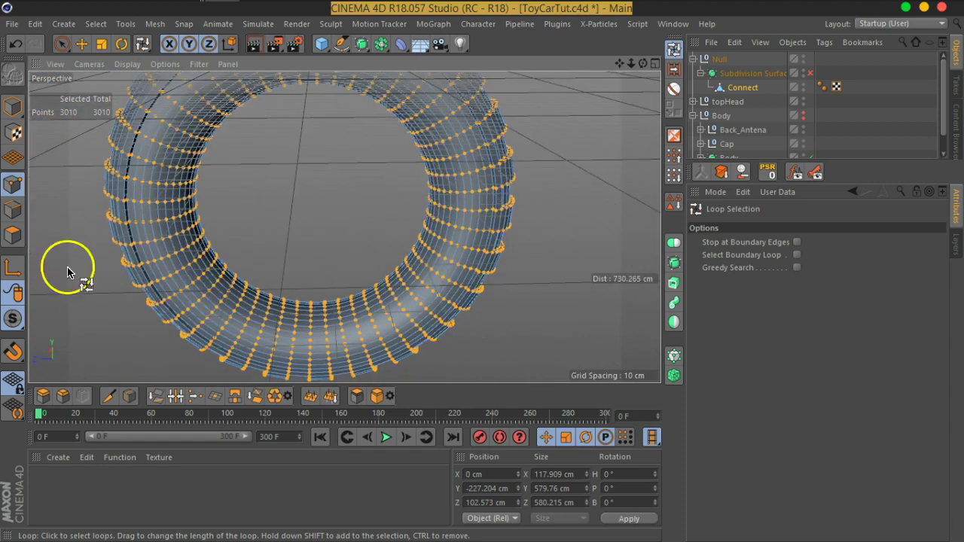
{"action": "left_click", "coordinate": [21, 207]}
{"action": "left_click", "coordinate": [24, 191]}
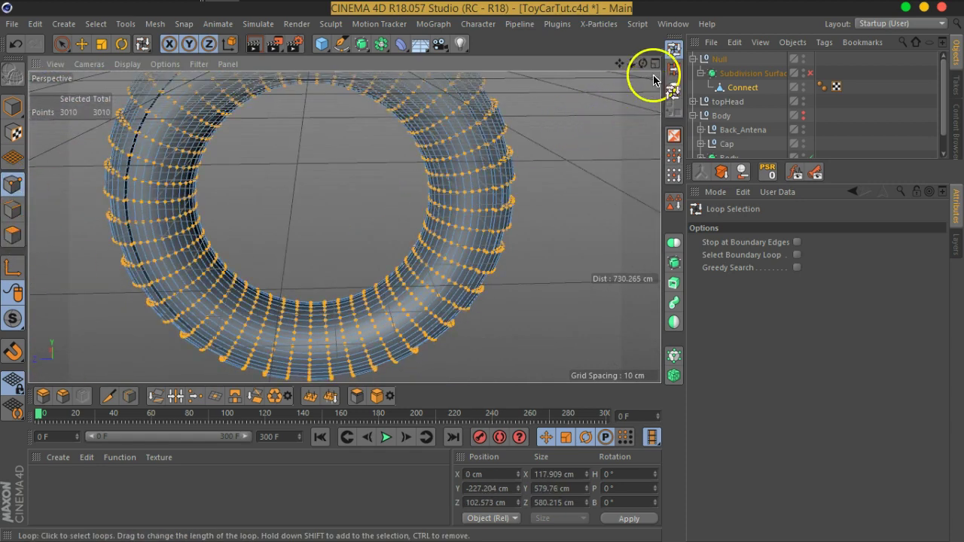
{"action": "left_click_drag", "start_coordinate": [354, 236], "coordinate": [384, 239], "text": "alt"}
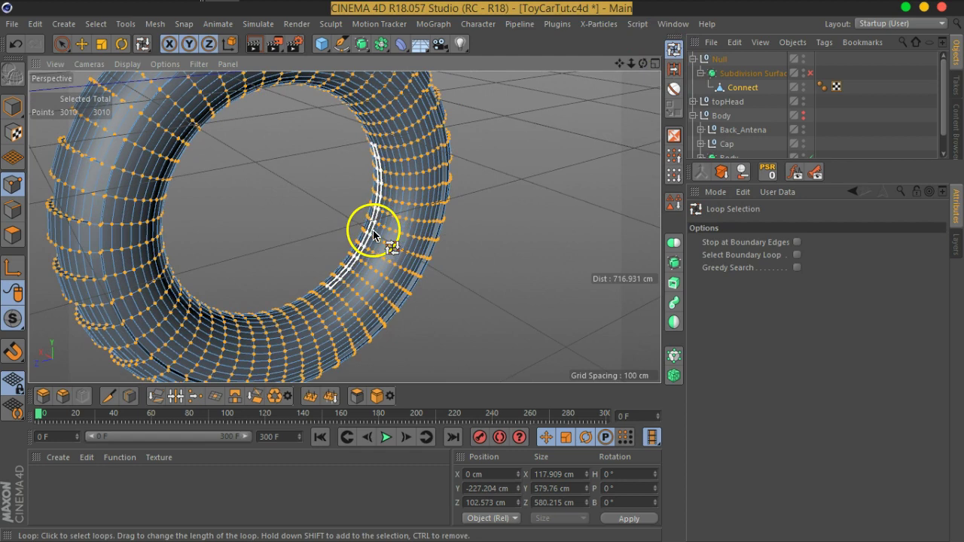
{"action": "left_click", "coordinate": [367, 128]}
{"action": "left_click_drag", "start_coordinate": [444, 253], "coordinate": [191, 224], "text": "alt"}
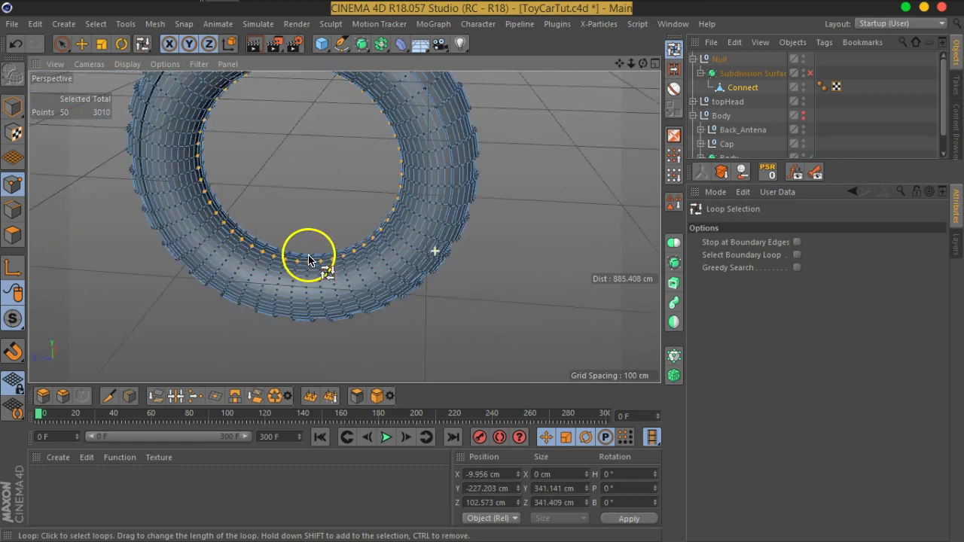
{"action": "left_click_drag", "start_coordinate": [382, 147], "coordinate": [339, 168], "text": "alt"}
{"action": "scroll", "coordinate": [338, 168], "scroll_direction": "up", "scroll_amount": 3}
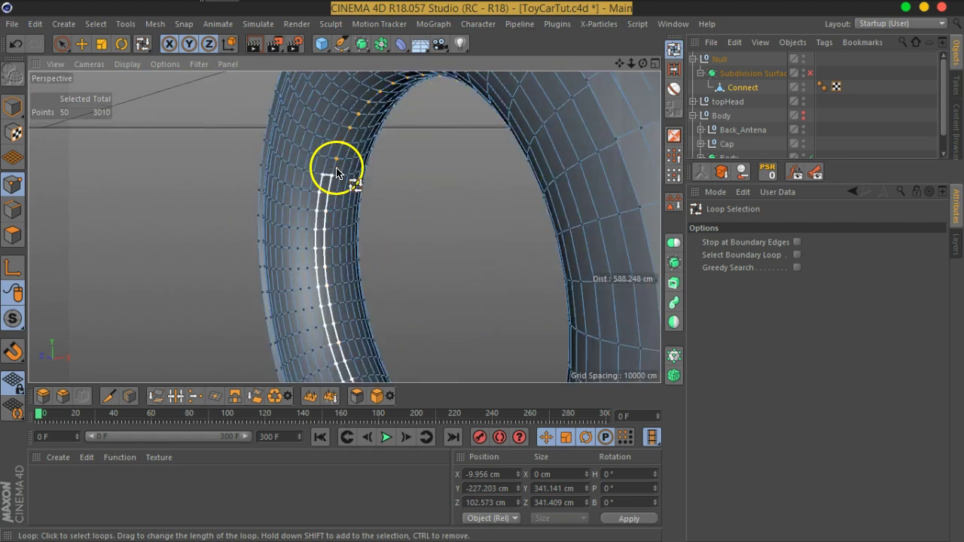
{"action": "scroll", "coordinate": [357, 130], "scroll_direction": "up", "scroll_amount": 2}
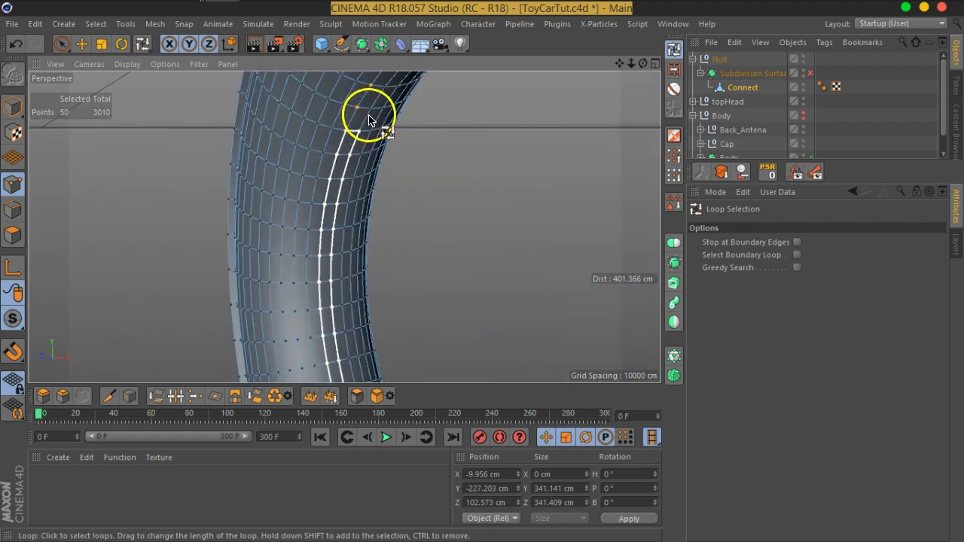
{"action": "scroll", "coordinate": [363, 155], "scroll_direction": "down", "scroll_amount": 3}
{"action": "scroll", "coordinate": [347, 181], "scroll_direction": "down", "scroll_amount": 2}
{"action": "mouse_move", "coordinate": [335, 194]}
{"action": "left_mouse_down", "text": "alt"}
{"action": "mouse_move", "coordinate": [544, 222]}
{"action": "mouse_move", "coordinate": [592, 204]}
{"action": "mouse_move", "coordinate": [581, 183]}
{"action": "mouse_move", "coordinate": [539, 222]}
{"action": "mouse_move", "coordinate": [484, 251]}
{"action": "left_mouse_up", "text": "alt"}
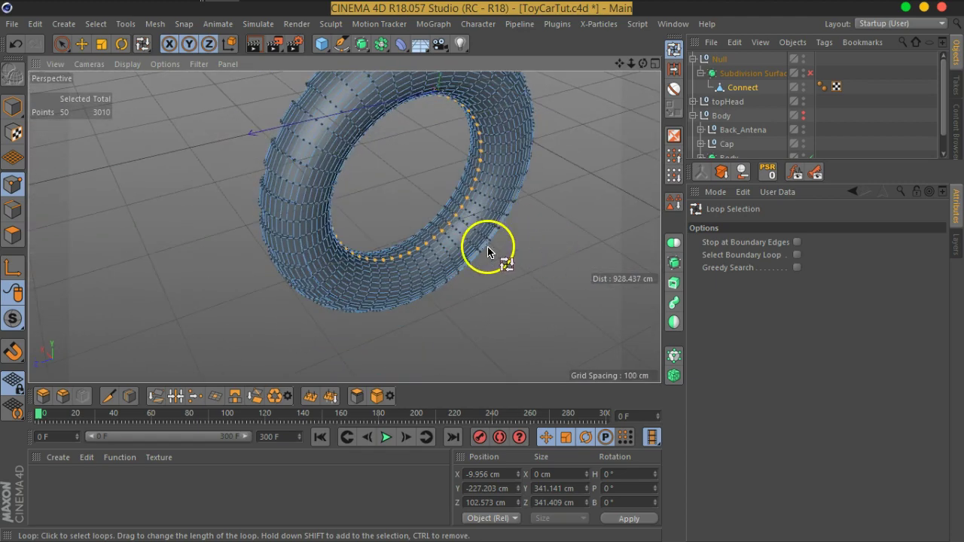
{"action": "scroll", "coordinate": [415, 221], "scroll_direction": "up", "scroll_amount": 3}
Loop-select edge loops running along the inner ring and orbit around to inspect them.
{"action": "mouse_move", "coordinate": [414, 222]}
{"action": "left_mouse_down", "text": "alt"}
{"action": "mouse_move", "coordinate": [489, 322]}
{"action": "mouse_move", "coordinate": [473, 327]}
{"action": "left_mouse_up", "text": "alt"}
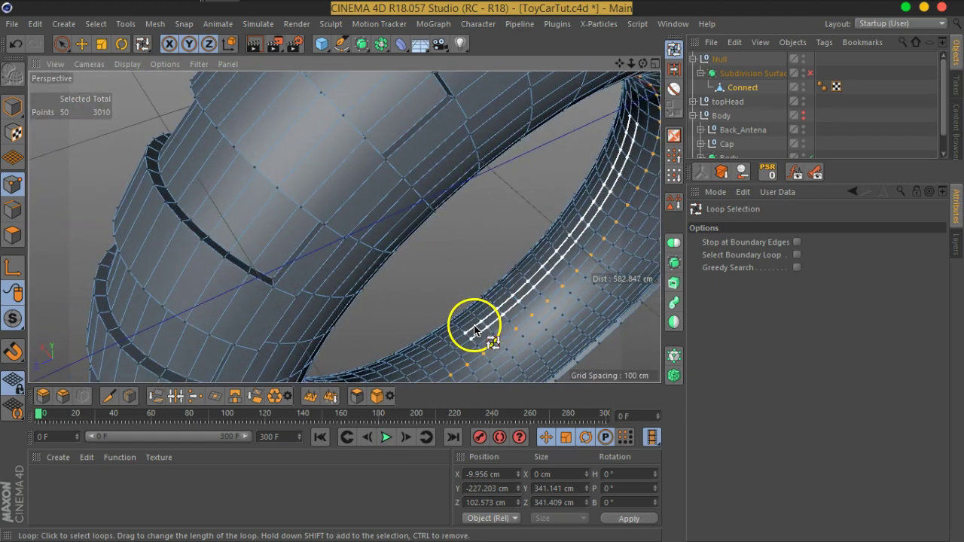
{"action": "mouse_move", "coordinate": [472, 360]}
{"action": "left_mouse_down"}
{"action": "mouse_move", "coordinate": [488, 367]}
{"action": "mouse_move", "coordinate": [477, 362]}
{"action": "mouse_move", "coordinate": [490, 275]}
{"action": "left_mouse_up"}
{"action": "left_click_drag", "start_coordinate": [441, 302], "coordinate": [418, 309]}
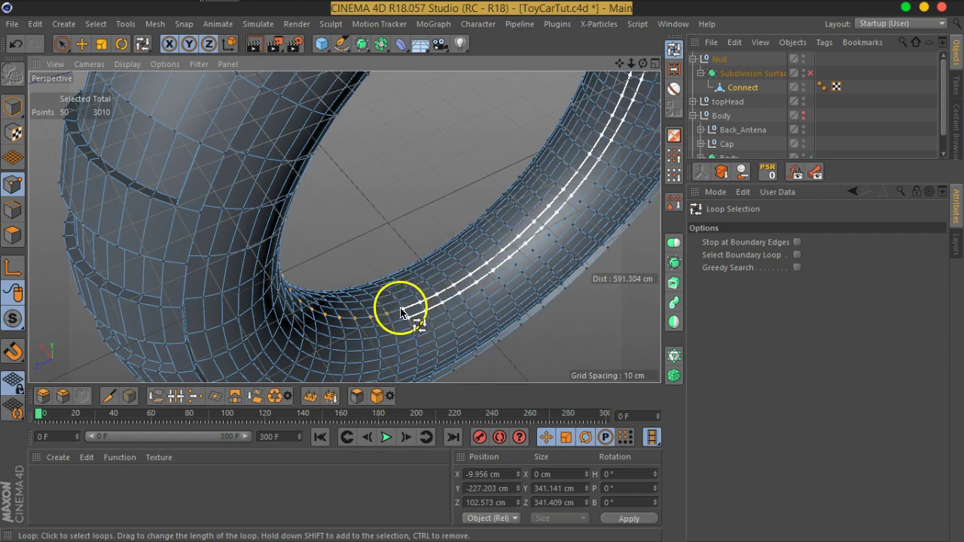
{"action": "mouse_move", "coordinate": [399, 312]}
{"action": "left_mouse_down"}
{"action": "mouse_move", "coordinate": [383, 286]}
{"action": "mouse_move", "coordinate": [189, 203]}
{"action": "mouse_move", "coordinate": [316, 198]}
{"action": "mouse_move", "coordinate": [399, 297]}
{"action": "left_mouse_up"}
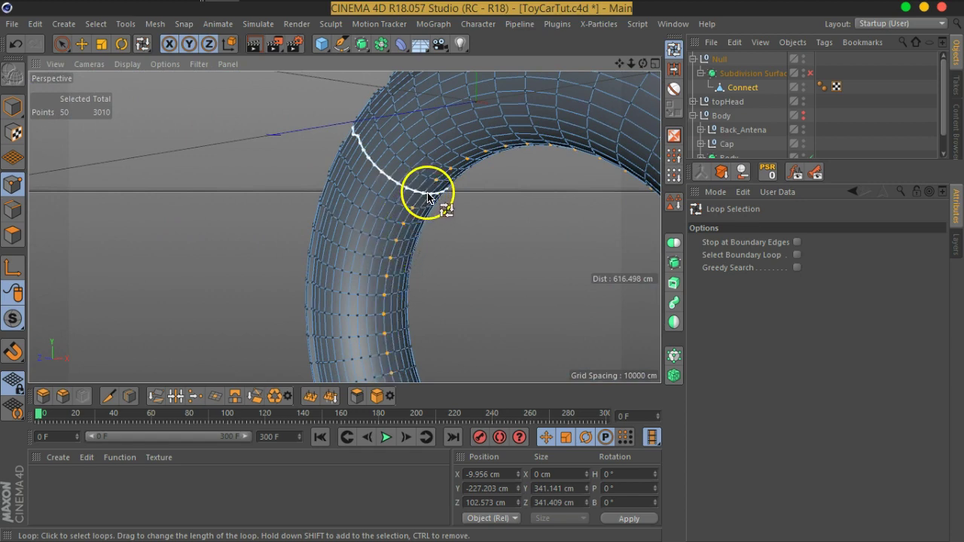
{"action": "mouse_move", "coordinate": [427, 197]}
{"action": "left_mouse_down", "text": "alt"}
{"action": "mouse_move", "coordinate": [447, 221]}
{"action": "mouse_move", "coordinate": [422, 274]}
{"action": "mouse_move", "coordinate": [429, 264]}
{"action": "left_mouse_up", "text": "alt"}
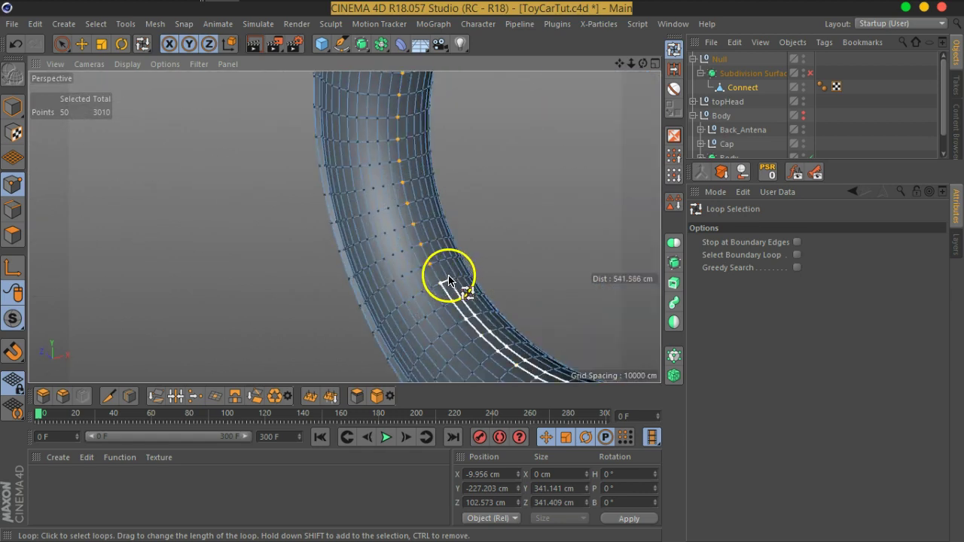
{"action": "mouse_move", "coordinate": [433, 275]}
{"action": "left_mouse_down", "text": "alt"}
{"action": "mouse_move", "coordinate": [333, 221]}
{"action": "mouse_move", "coordinate": [577, 221]}
{"action": "mouse_move", "coordinate": [445, 218]}
{"action": "mouse_move", "coordinate": [473, 253]}
{"action": "mouse_move", "coordinate": [424, 224]}
{"action": "mouse_move", "coordinate": [232, 215]}
{"action": "mouse_move", "coordinate": [369, 232]}
{"action": "mouse_move", "coordinate": [383, 198]}
{"action": "left_mouse_up", "text": "alt"}
{"action": "scroll", "coordinate": [382, 199], "scroll_direction": "up", "scroll_amount": 3}
{"action": "scroll", "coordinate": [381, 199], "scroll_direction": "down", "scroll_amount": 2}
{"action": "scroll", "coordinate": [382, 200], "scroll_direction": "down", "scroll_amount": 3}
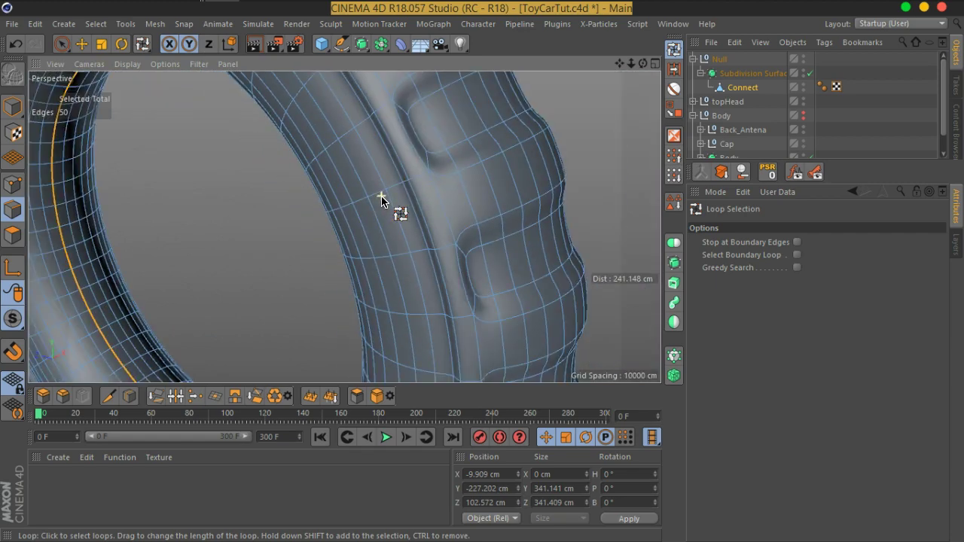
{"action": "scroll", "coordinate": [386, 200], "scroll_direction": "down", "scroll_amount": 3}
{"action": "mouse_move", "coordinate": [343, 224]}
{"action": "left_mouse_down", "text": "alt"}
{"action": "mouse_move", "coordinate": [542, 258]}
{"action": "mouse_move", "coordinate": [312, 225]}
{"action": "mouse_move", "coordinate": [381, 189]}
{"action": "left_mouse_up", "text": "alt"}
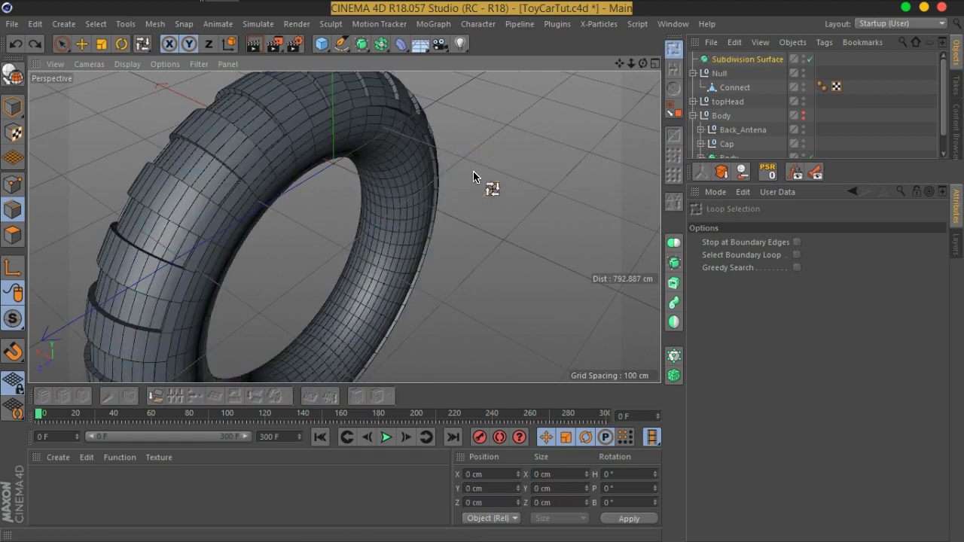
Undo back to the wrapped tire setup, then disable the Wrap deformer to view the straight cylinder.
{"action": "key", "text": "ctrl+z"}
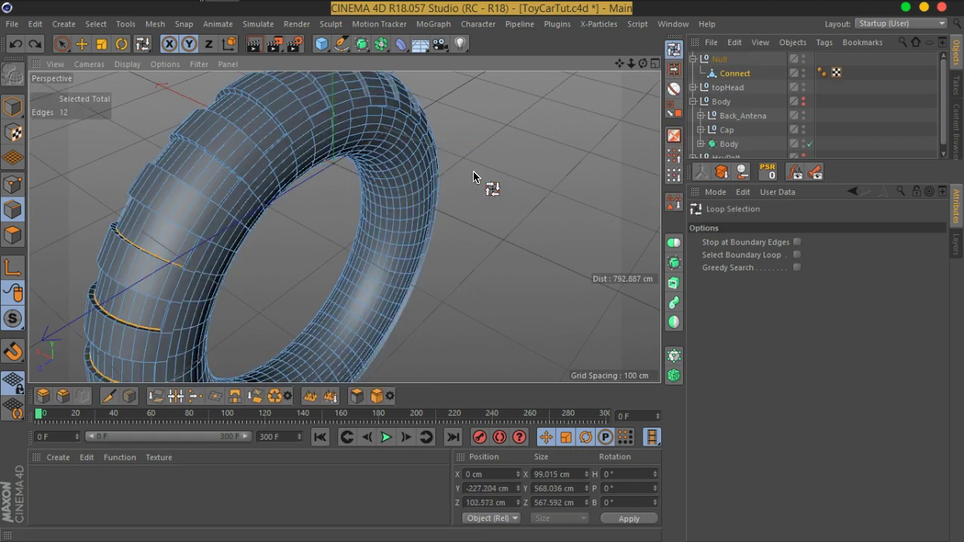
{"action": "key", "text": "ctrl+z"}
{"action": "key", "text": "ctrl+z"}
{"action": "key", "text": "ctrl+z"}
{"action": "left_click", "coordinate": [749, 111]}
{"action": "key", "text": "ctrl+z"}
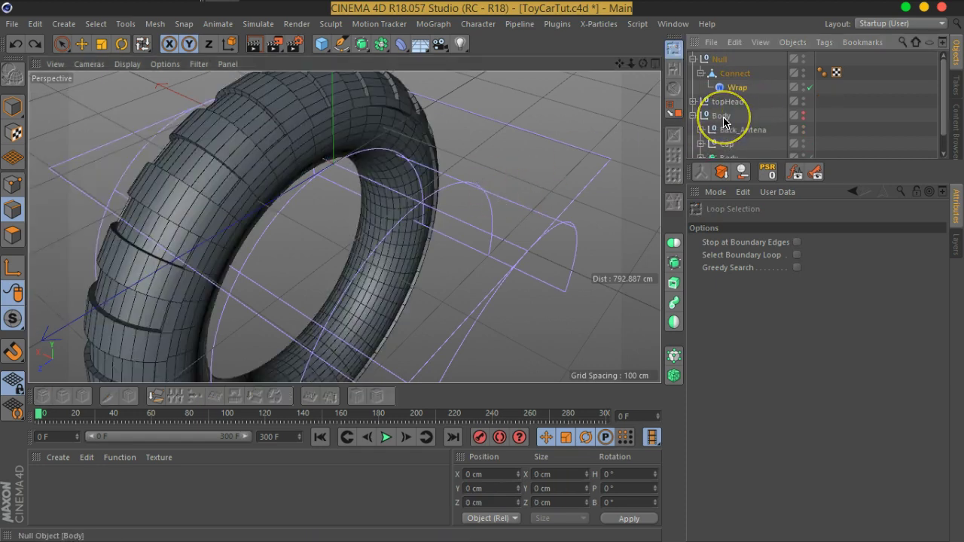
{"action": "key", "text": "ctrl+z"}
{"action": "key", "text": "ctrl+z"}
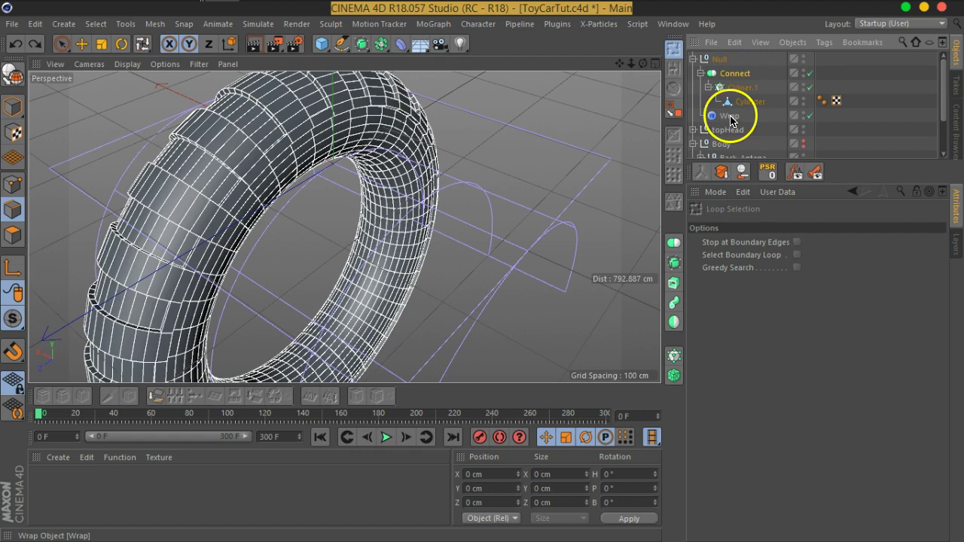
{"action": "left_click", "coordinate": [810, 115]}
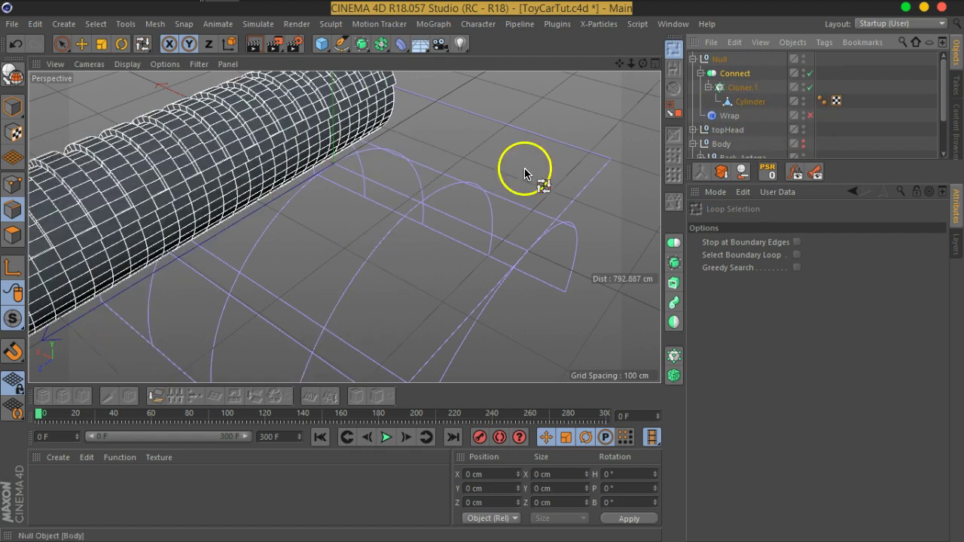
{"action": "mouse_move", "coordinate": [193, 112]}
{"action": "left_mouse_down", "text": "alt"}
{"action": "mouse_move", "coordinate": [376, 256]}
{"action": "mouse_move", "coordinate": [338, 273]}
{"action": "mouse_move", "coordinate": [376, 225]}
{"action": "left_mouse_up", "text": "alt"}
{"action": "scroll", "coordinate": [374, 226], "scroll_direction": "up", "scroll_amount": 3}
{"action": "scroll", "coordinate": [396, 246], "scroll_direction": "up", "scroll_amount": 2}
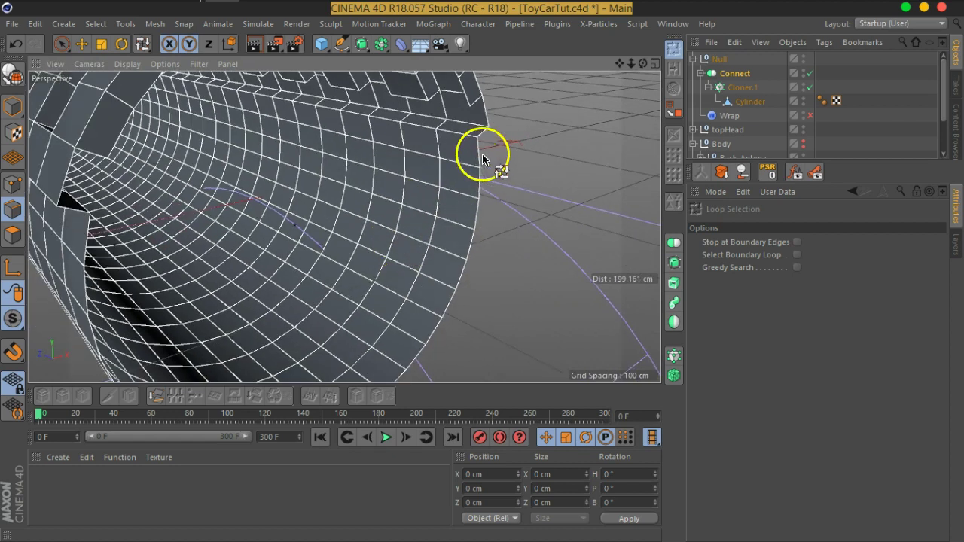
{"action": "mouse_move", "coordinate": [421, 336]}
{"action": "left_mouse_down", "text": "alt"}
{"action": "mouse_move", "coordinate": [420, 294]}
{"action": "mouse_move", "coordinate": [452, 279]}
{"action": "mouse_move", "coordinate": [230, 165]}
{"action": "left_mouse_up", "text": "alt"}
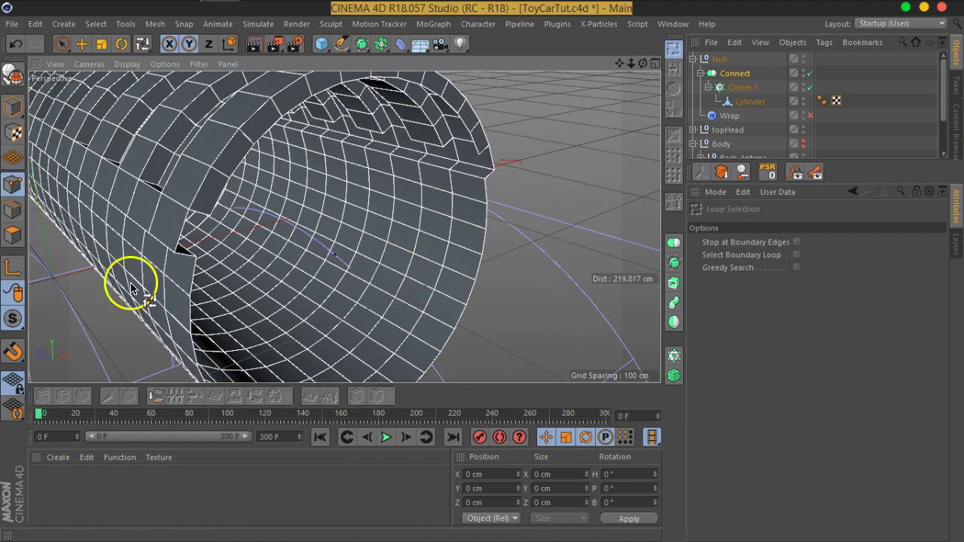
Select the Cylinder and run Optimize on its mesh to merge stray points.
{"action": "left_click", "coordinate": [58, 48]}
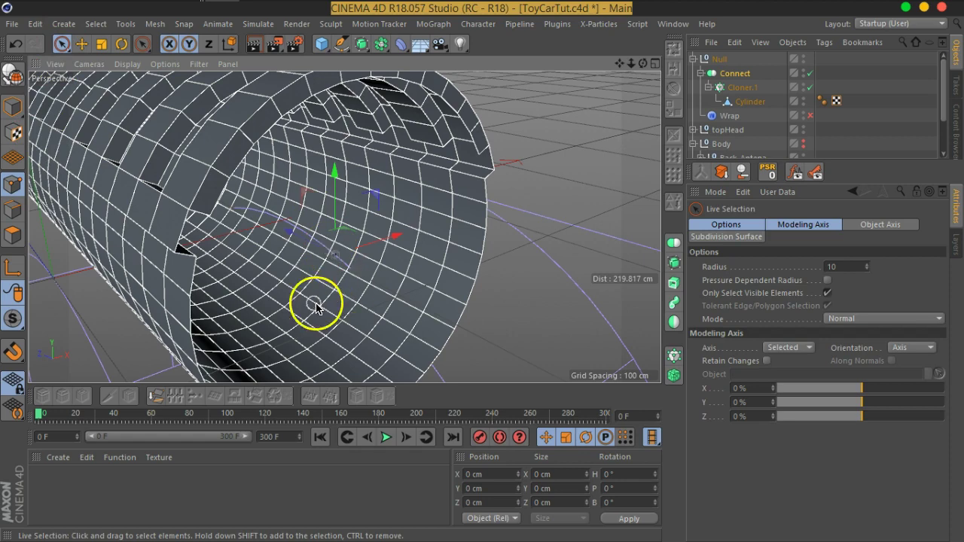
{"action": "scroll", "coordinate": [315, 306], "scroll_direction": "down", "scroll_amount": 10}
{"action": "mouse_move", "coordinate": [301, 286]}
{"action": "left_mouse_down", "text": "alt"}
{"action": "mouse_move", "coordinate": [505, 258]}
{"action": "mouse_move", "coordinate": [555, 215]}
{"action": "mouse_move", "coordinate": [353, 213]}
{"action": "left_mouse_up", "text": "alt"}
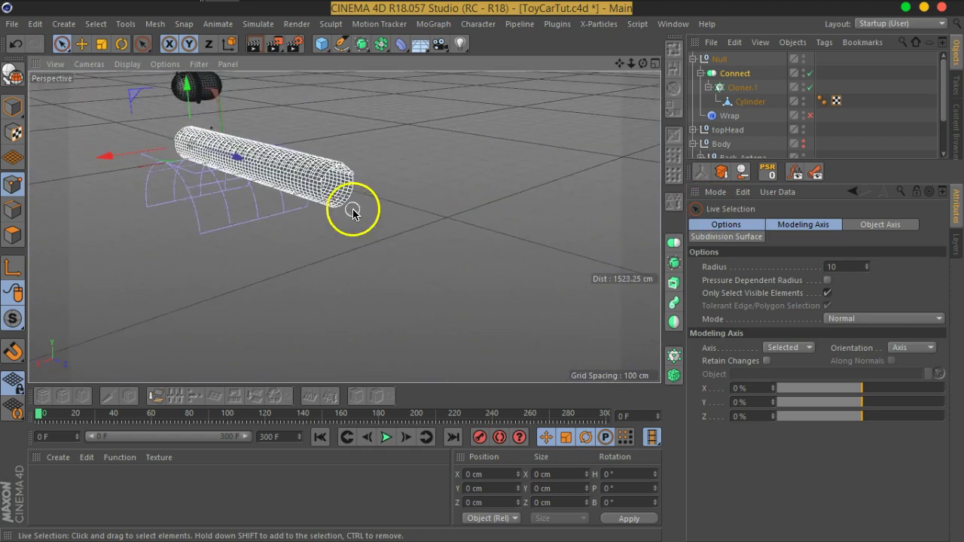
{"action": "left_click", "coordinate": [750, 101]}
{"action": "mouse_move", "coordinate": [604, 163]}
{"action": "left_mouse_down", "text": "alt"}
{"action": "mouse_move", "coordinate": [189, 213]}
{"action": "mouse_move", "coordinate": [385, 213]}
{"action": "mouse_move", "coordinate": [478, 225]}
{"action": "mouse_move", "coordinate": [432, 278]}
{"action": "left_mouse_up", "text": "alt"}
{"action": "scroll", "coordinate": [275, 213], "scroll_direction": "up", "scroll_amount": 5}
{"action": "scroll", "coordinate": [282, 219], "scroll_direction": "up", "scroll_amount": 5}
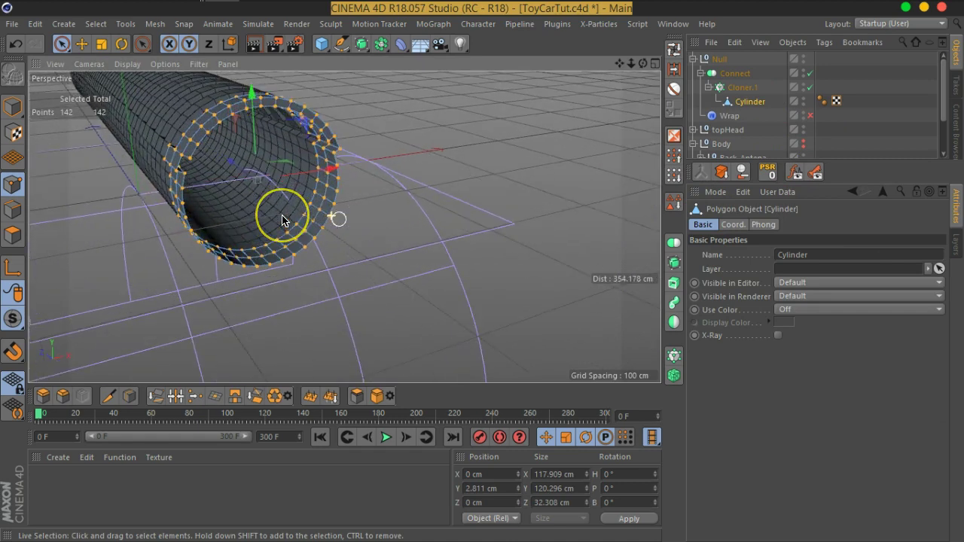
{"action": "scroll", "coordinate": [283, 219], "scroll_direction": "up", "scroll_amount": 2}
{"action": "right_click", "coordinate": [281, 217]}
{"action": "left_click", "coordinate": [322, 517]}
Deselect the cylinder and select the Connect object in the Object Manager.
{"action": "mouse_move", "coordinate": [258, 239]}
{"action": "left_mouse_down", "text": "alt"}
{"action": "mouse_move", "coordinate": [323, 258]}
{"action": "mouse_move", "coordinate": [376, 258]}
{"action": "left_mouse_up", "text": "alt"}
{"action": "left_click", "coordinate": [823, 122]}
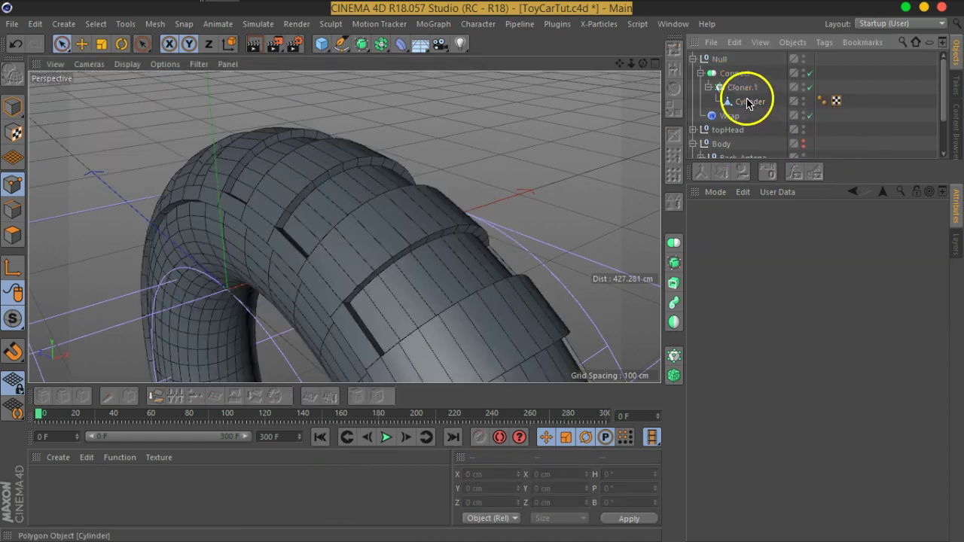
{"action": "left_click", "coordinate": [735, 73]}
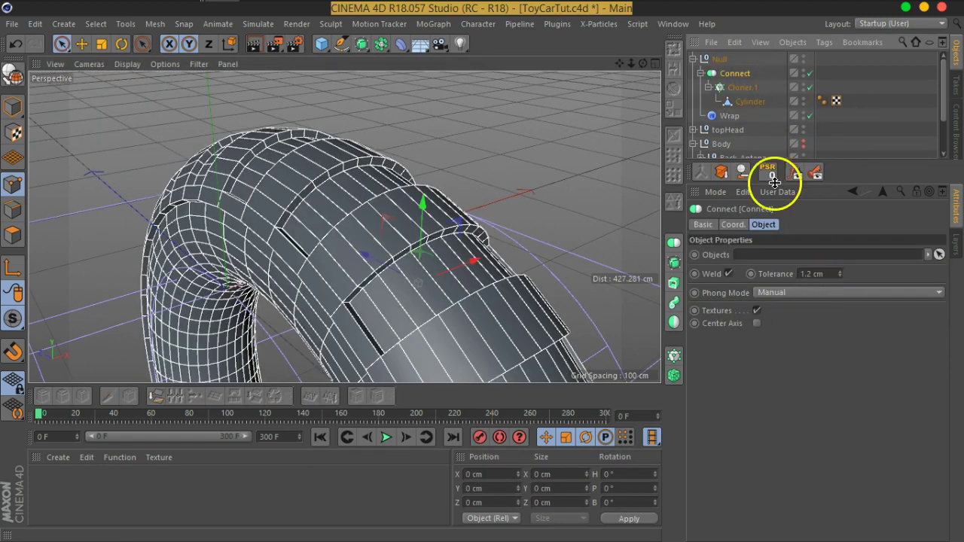
Make Connect editable, bake it with Current State to Object, and delete the original Connect with its Wrap.
{"action": "key", "text": "c"}
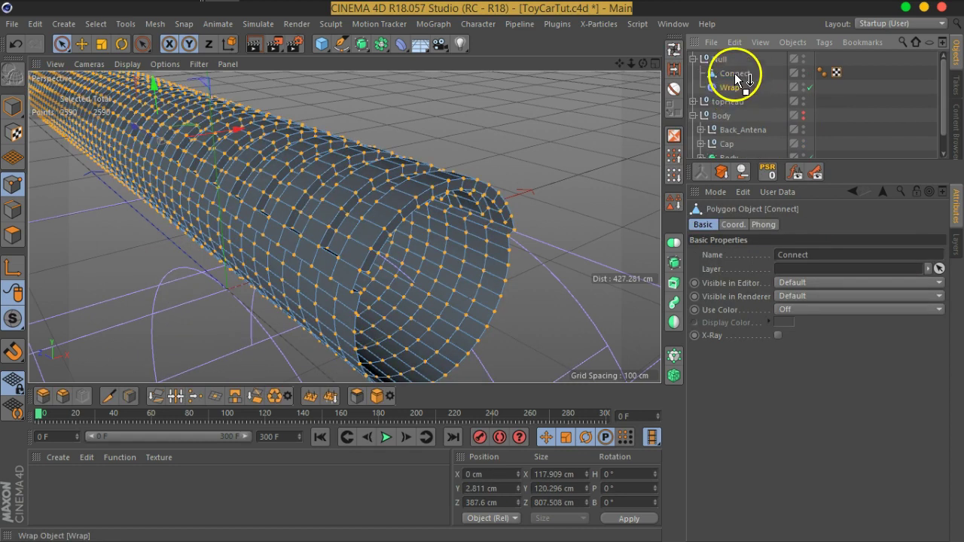
{"action": "left_click", "coordinate": [732, 86]}
{"action": "right_click", "coordinate": [734, 74]}
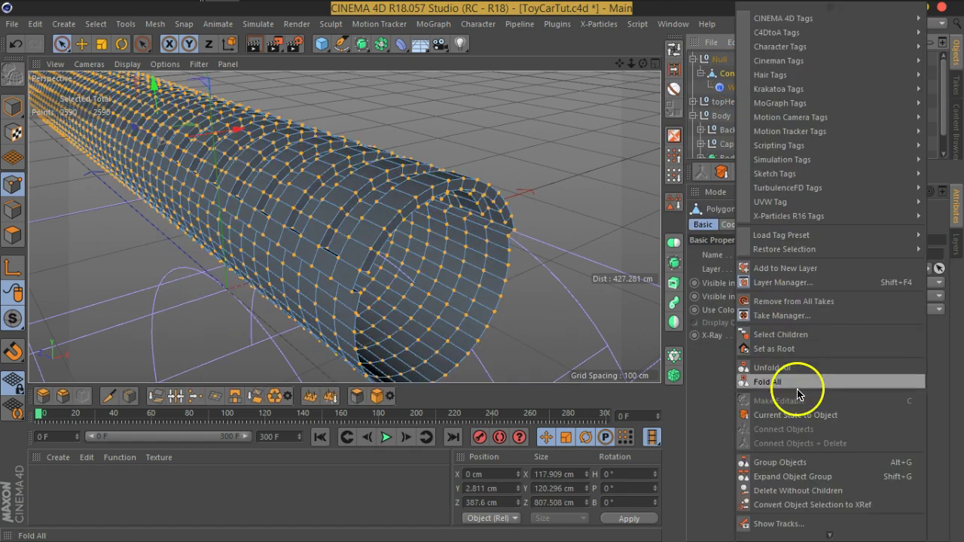
{"action": "left_click", "coordinate": [795, 415]}
{"action": "left_click_drag", "start_coordinate": [727, 73], "coordinate": [736, 94]}
{"action": "key", "text": "Delete"}
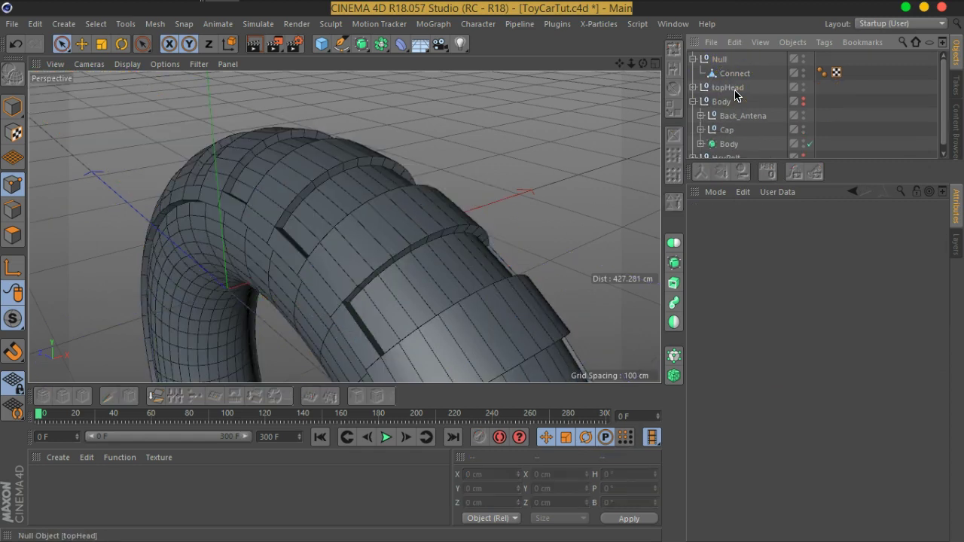
{"action": "left_click", "coordinate": [734, 74]}
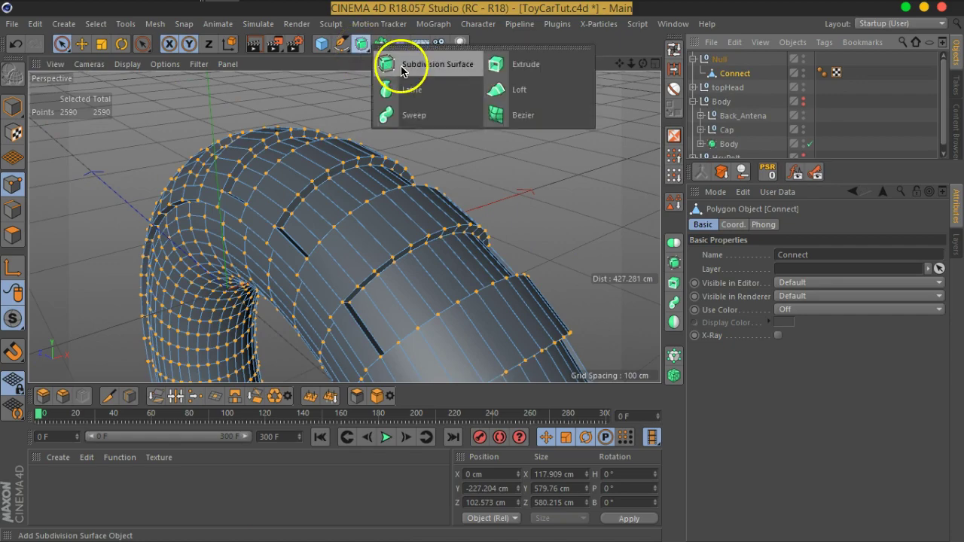
Place the baked Connect under a Subdivision Surface, Optimize it, and switch to Edge mode with Loop Selection.
{"action": "left_click_drag", "start_coordinate": [364, 49], "coordinate": [398, 64], "text": "alt"}
{"action": "mouse_move", "coordinate": [503, 329]}
{"action": "left_mouse_down", "text": "alt"}
{"action": "mouse_move", "coordinate": [536, 243]}
{"action": "mouse_move", "coordinate": [326, 267]}
{"action": "mouse_move", "coordinate": [452, 237]}
{"action": "left_mouse_up", "text": "alt"}
{"action": "left_click", "coordinate": [773, 89]}
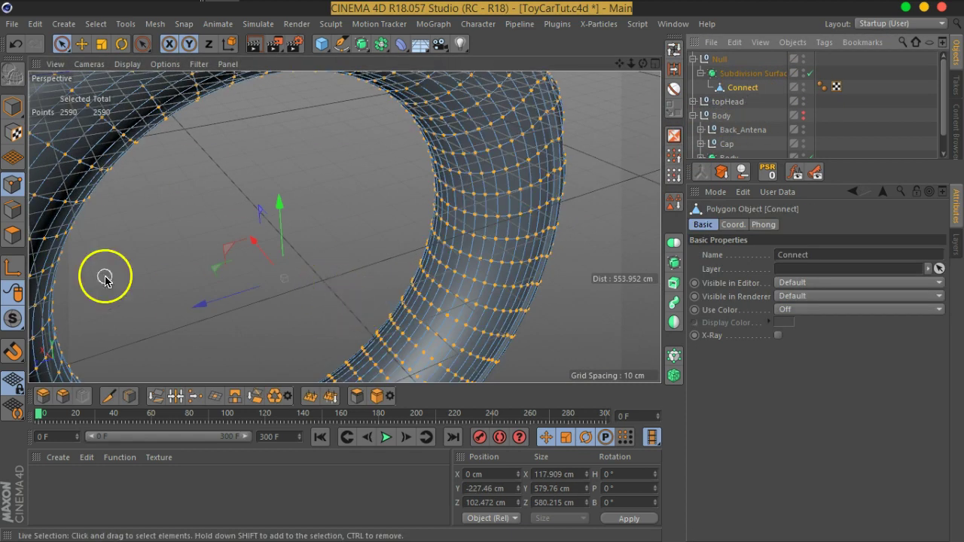
{"action": "right_click", "coordinate": [401, 279]}
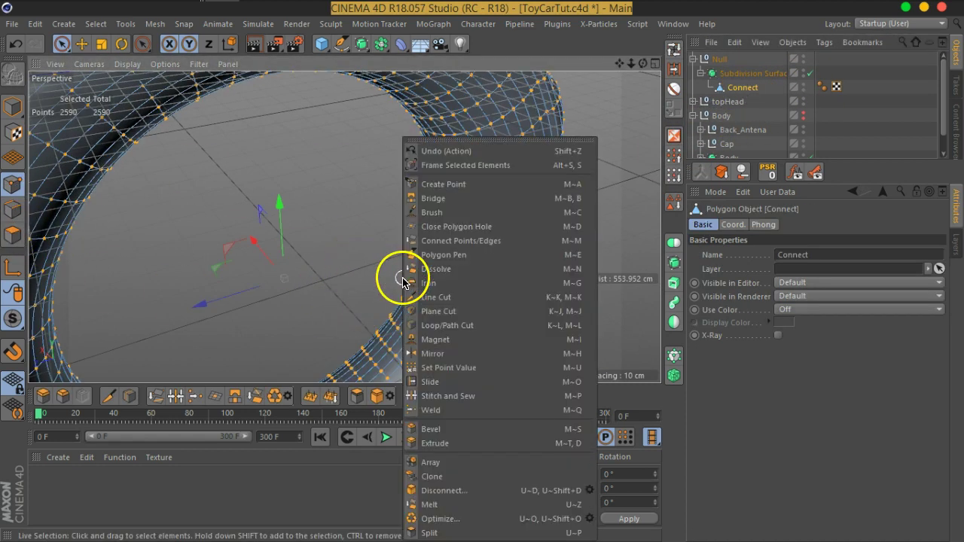
{"action": "left_click", "coordinate": [480, 525]}
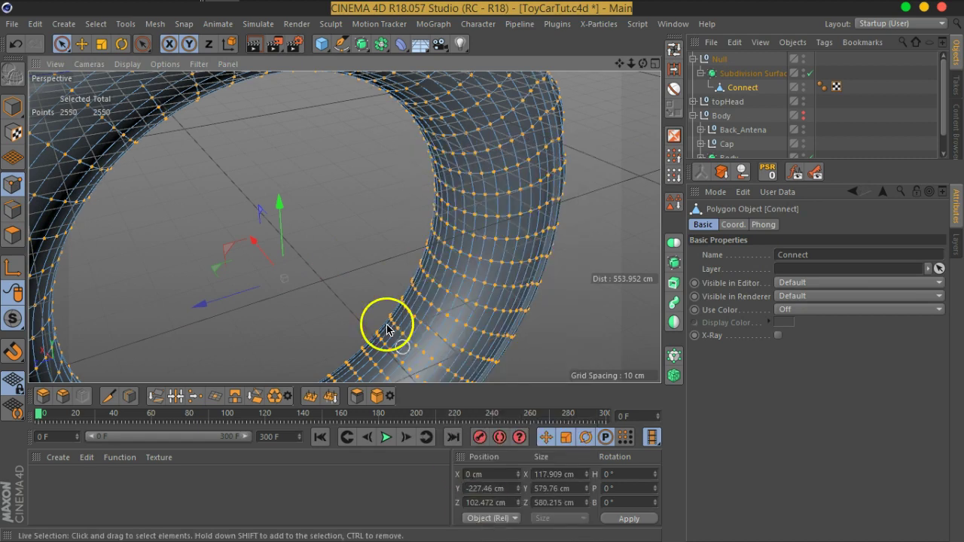
{"action": "left_click", "coordinate": [13, 210]}
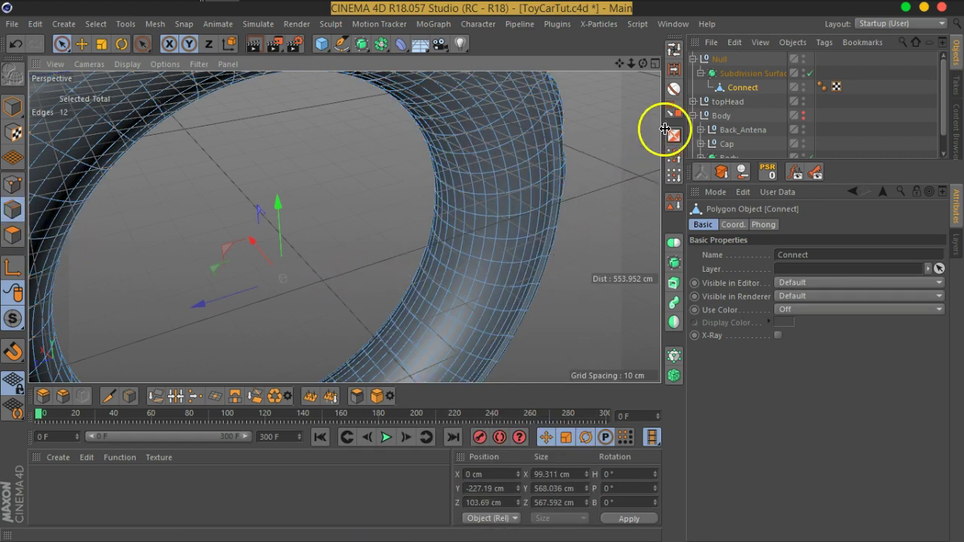
{"action": "left_click", "coordinate": [675, 56]}
Loop-select edge loops around the tire's inner surface.
{"action": "left_click", "coordinate": [450, 241]}
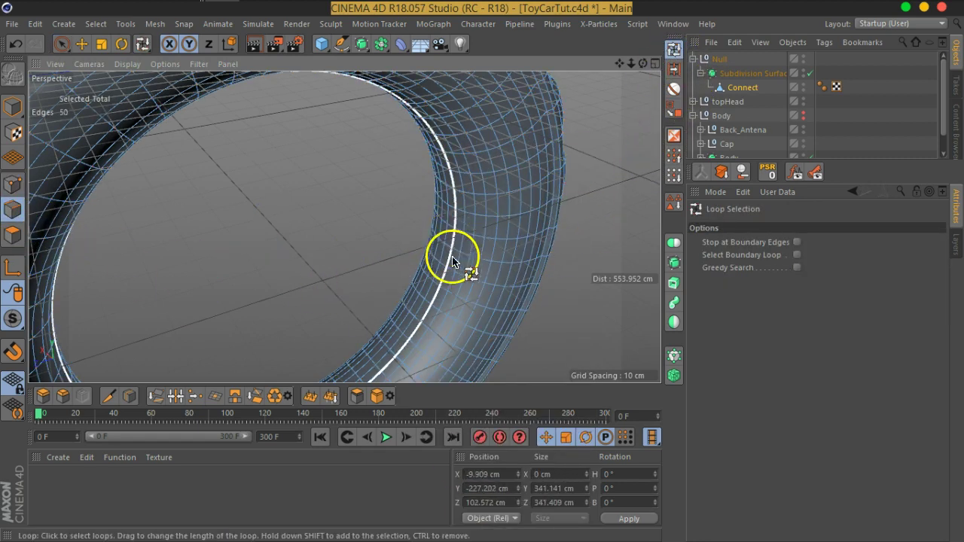
{"action": "mouse_move", "coordinate": [550, 226]}
{"action": "left_mouse_down", "text": "alt"}
{"action": "mouse_move", "coordinate": [428, 276]}
{"action": "mouse_move", "coordinate": [408, 328]}
{"action": "left_mouse_up", "text": "alt"}
{"action": "scroll", "coordinate": [409, 328], "scroll_direction": "up", "scroll_amount": 1}
{"action": "scroll", "coordinate": [429, 264], "scroll_direction": "up", "scroll_amount": 2}
{"action": "scroll", "coordinate": [433, 275], "scroll_direction": "up", "scroll_amount": 2}
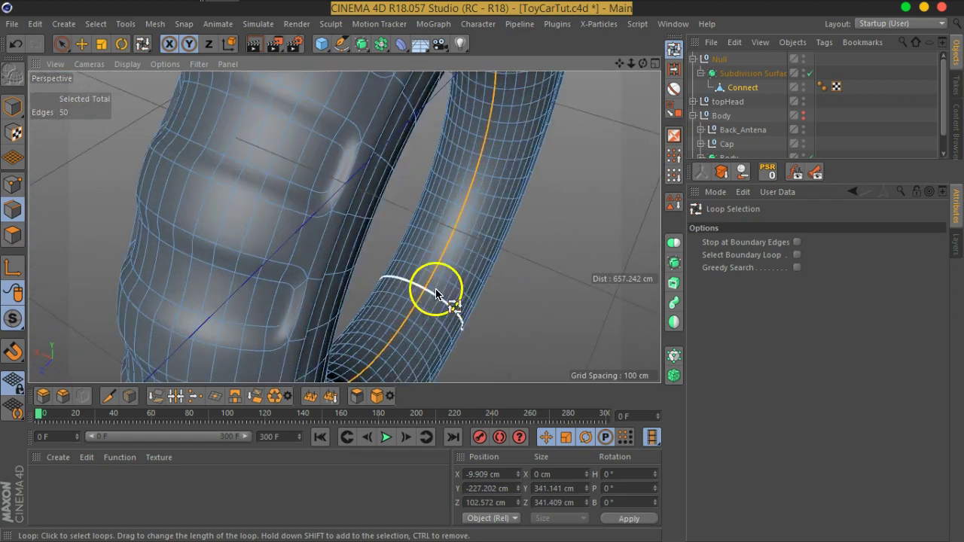
{"action": "left_click", "coordinate": [423, 281]}
{"action": "left_click_drag", "start_coordinate": [473, 322], "coordinate": [489, 314], "text": "alt"}
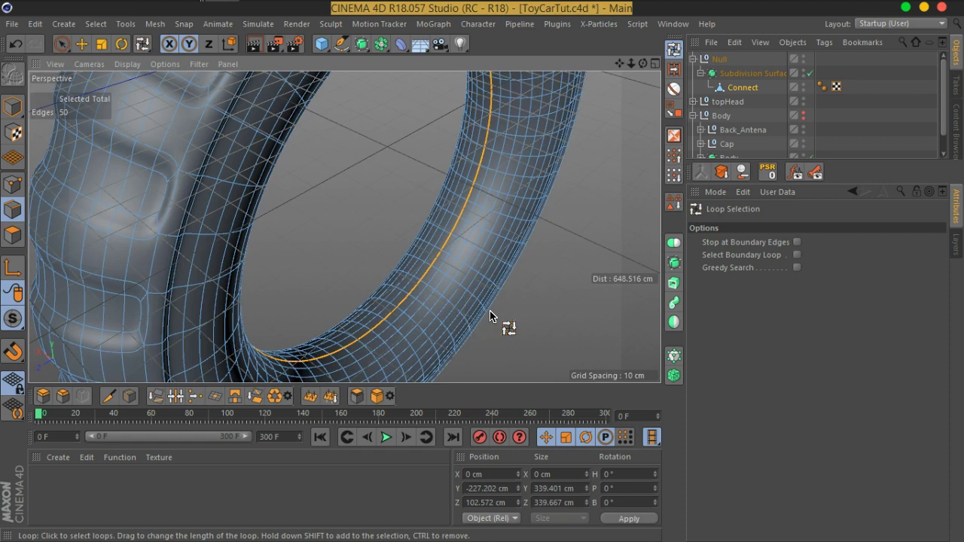
In Polygon mode, select a polygon loop around the inner tire.
{"action": "left_click", "coordinate": [15, 234]}
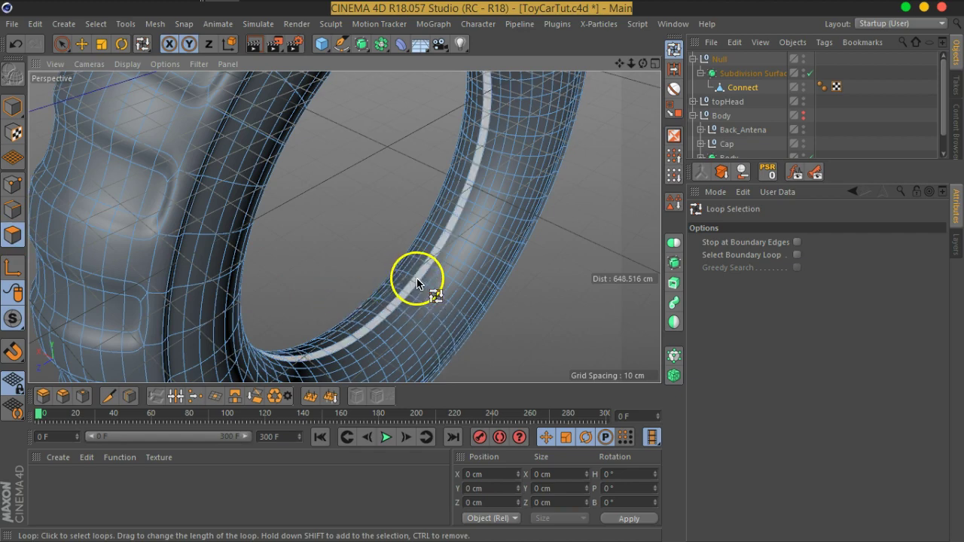
{"action": "left_click", "coordinate": [417, 283]}
{"action": "mouse_move", "coordinate": [417, 283]}
{"action": "left_mouse_down", "text": "alt"}
{"action": "mouse_move", "coordinate": [409, 301]}
{"action": "mouse_move", "coordinate": [166, 251]}
{"action": "mouse_move", "coordinate": [231, 245]}
{"action": "mouse_move", "coordinate": [424, 288]}
{"action": "mouse_move", "coordinate": [349, 281]}
{"action": "left_mouse_up", "text": "alt"}
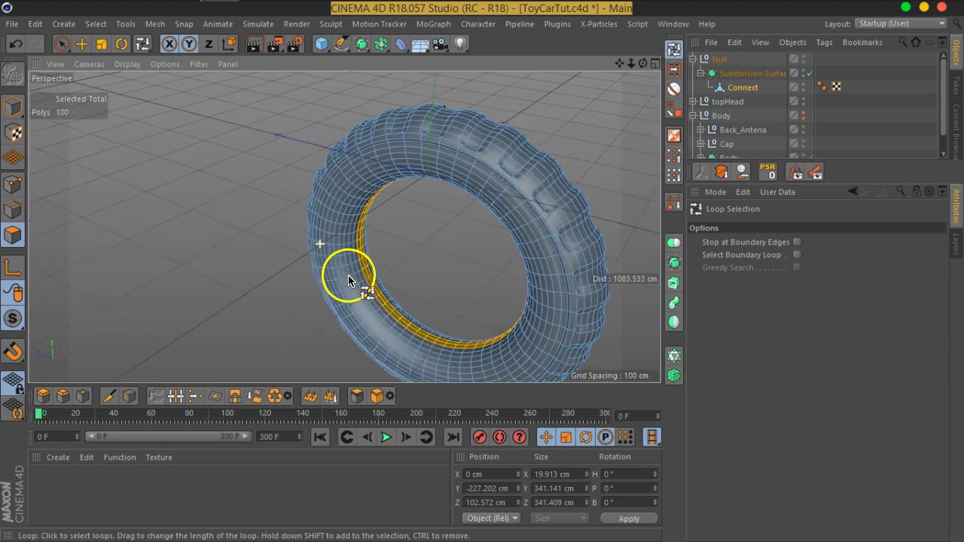
{"action": "right_click_drag", "start_coordinate": [349, 281], "coordinate": [371, 219], "text": "alt"}
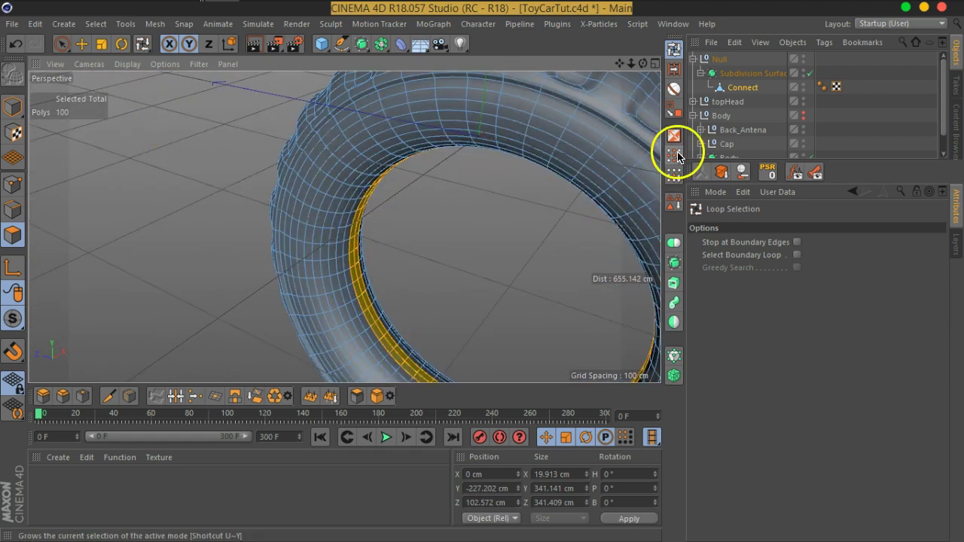
{"action": "left_click", "coordinate": [96, 24]}
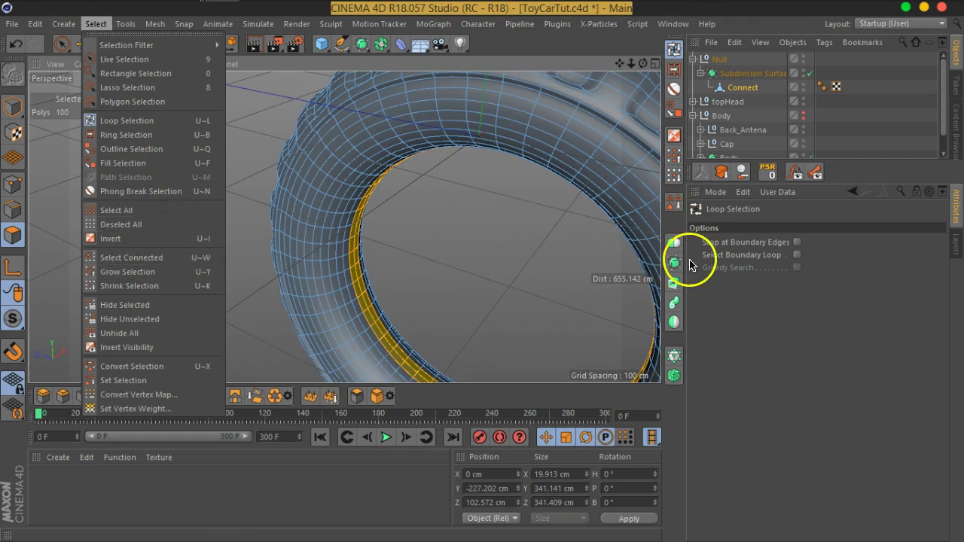
{"action": "left_click", "coordinate": [790, 301]}
Grow the polygon selection four times and add another loop with Loop Selection (UL).
{"action": "left_click", "coordinate": [674, 156]}
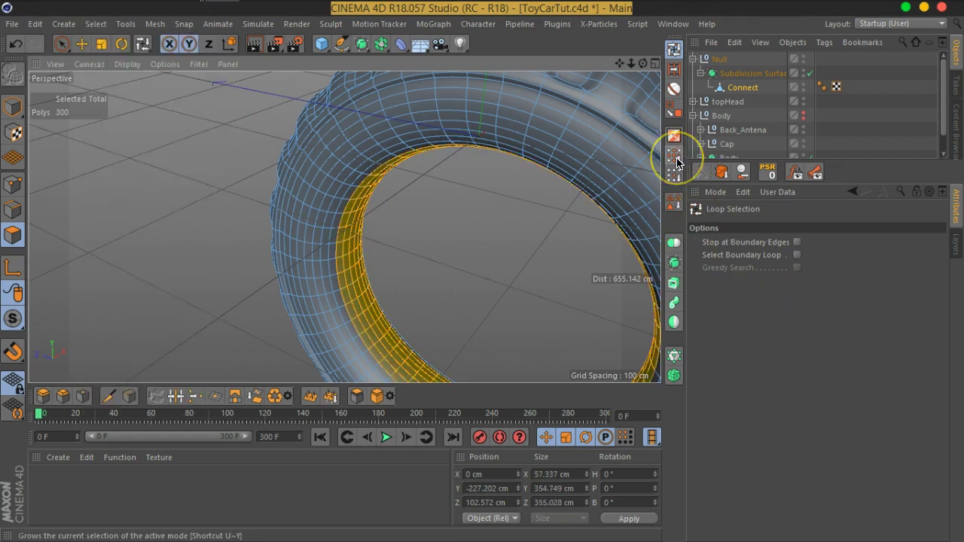
{"action": "left_click", "coordinate": [675, 156]}
{"action": "left_click", "coordinate": [676, 158]}
{"action": "left_click", "coordinate": [676, 161]}
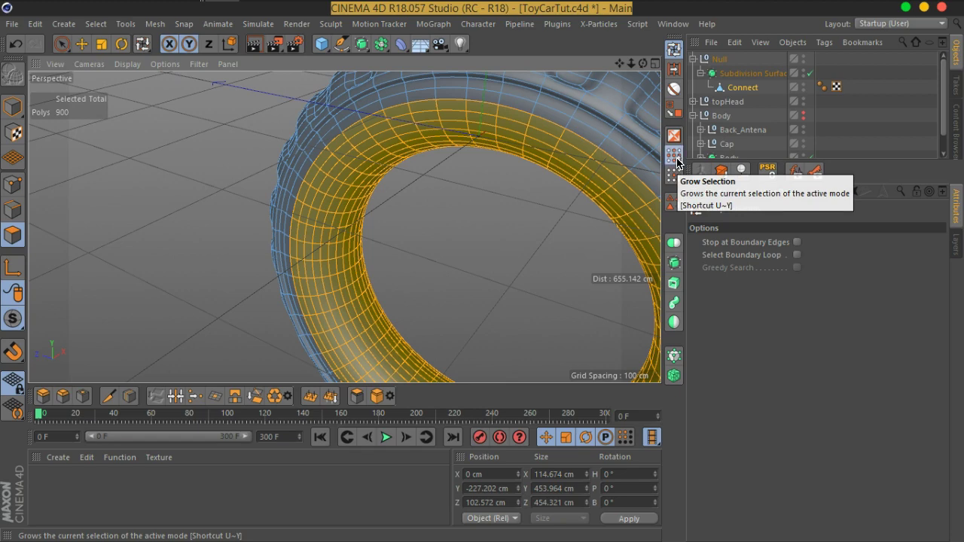
{"action": "key", "text": "u"}
{"action": "key", "text": "l"}
{"action": "left_click", "coordinate": [474, 173], "text": "shift"}
{"action": "mouse_move", "coordinate": [473, 172]}
{"action": "left_mouse_down", "text": "alt"}
{"action": "mouse_move", "coordinate": [351, 113]}
{"action": "mouse_move", "coordinate": [351, 172]}
{"action": "mouse_move", "coordinate": [362, 189]}
{"action": "mouse_move", "coordinate": [400, 183]}
{"action": "left_mouse_up", "text": "alt"}
Extrude the 1000 selected inner-wall polygons by dragging to a 7 cm offset.
{"action": "right_click", "coordinate": [401, 181]}
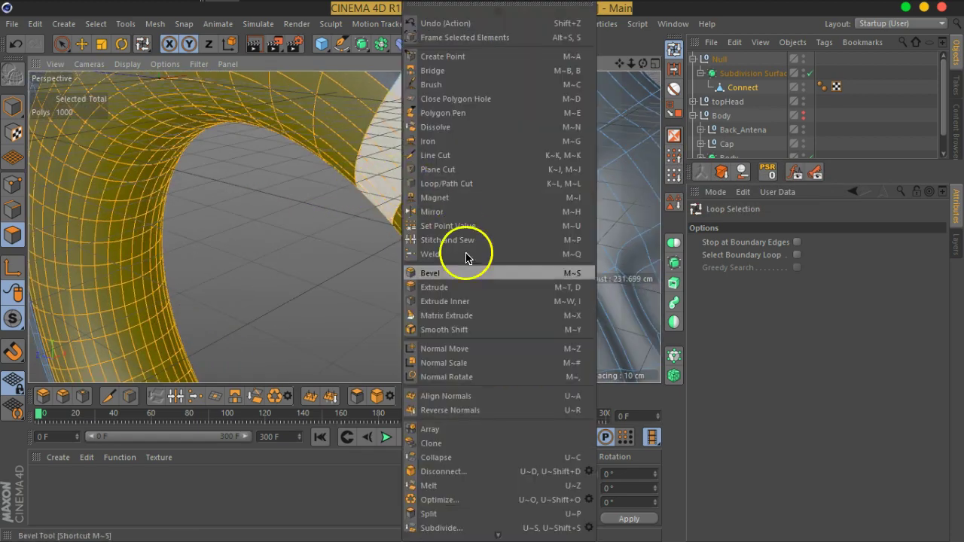
{"action": "left_click", "coordinate": [457, 287]}
{"action": "scroll", "coordinate": [395, 248], "scroll_direction": "up", "scroll_amount": 3}
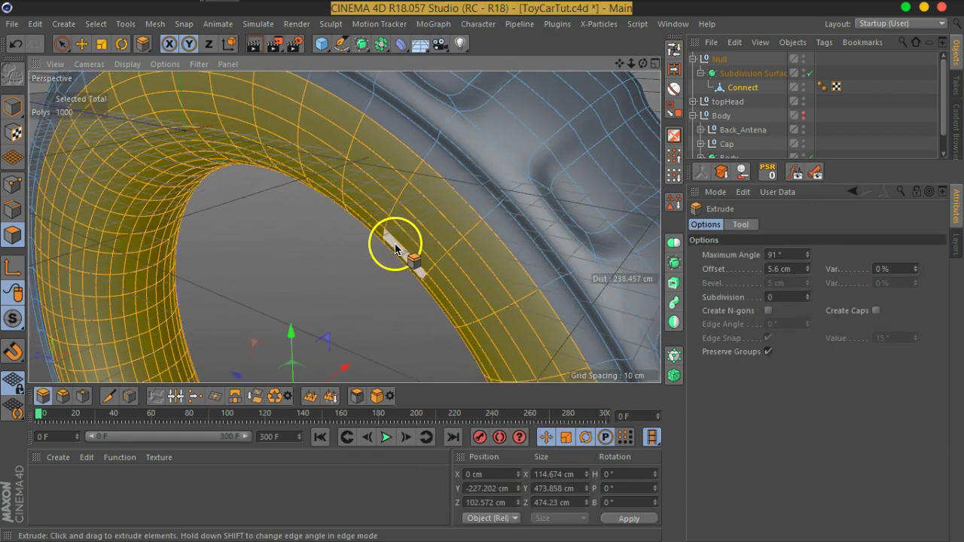
{"action": "left_click_drag", "start_coordinate": [395, 248], "coordinate": [350, 251], "text": "alt"}
{"action": "mouse_move", "coordinate": [449, 241]}
{"action": "left_mouse_down"}
{"action": "mouse_move", "coordinate": [452, 226]}
{"action": "mouse_move", "coordinate": [469, 224]}
{"action": "mouse_move", "coordinate": [453, 226]}
{"action": "mouse_move", "coordinate": [461, 235]}
{"action": "mouse_move", "coordinate": [477, 221]}
{"action": "mouse_move", "coordinate": [503, 178]}
{"action": "mouse_move", "coordinate": [498, 190]}
{"action": "left_mouse_up"}
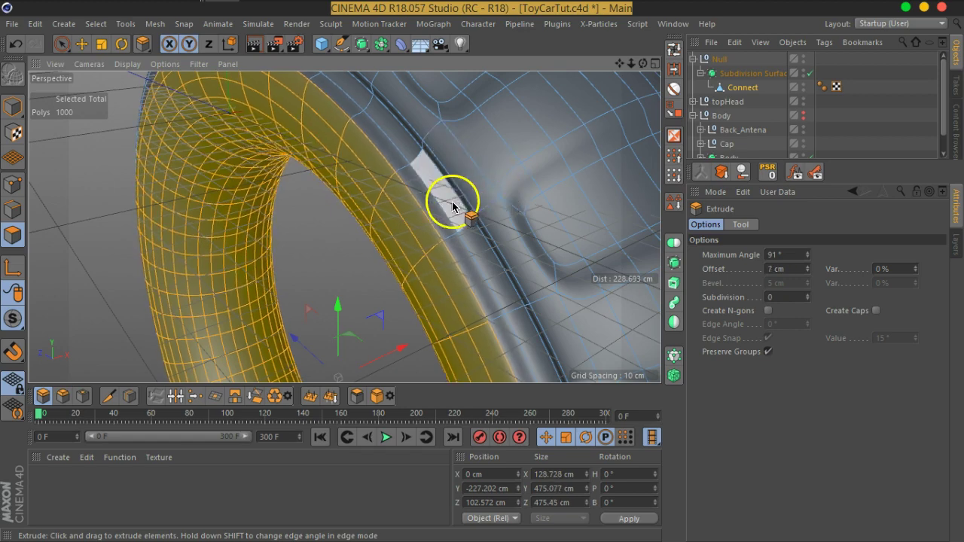
{"action": "scroll", "coordinate": [452, 201], "scroll_direction": "down", "scroll_amount": 3}
{"action": "mouse_move", "coordinate": [344, 224]}
{"action": "left_mouse_down", "text": "alt"}
{"action": "mouse_move", "coordinate": [596, 189]}
{"action": "mouse_move", "coordinate": [529, 217]}
{"action": "mouse_move", "coordinate": [373, 235]}
{"action": "mouse_move", "coordinate": [420, 209]}
{"action": "mouse_move", "coordinate": [209, 221]}
{"action": "mouse_move", "coordinate": [333, 275]}
{"action": "mouse_move", "coordinate": [281, 200]}
{"action": "mouse_move", "coordinate": [509, 166]}
{"action": "mouse_move", "coordinate": [334, 191]}
{"action": "mouse_move", "coordinate": [278, 216]}
{"action": "mouse_move", "coordinate": [430, 194]}
{"action": "left_mouse_up", "text": "alt"}
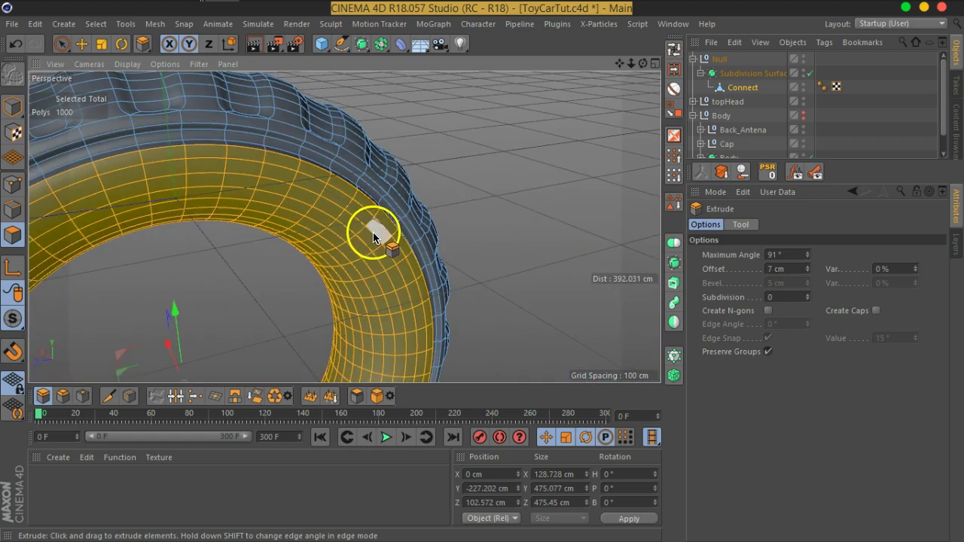
{"action": "scroll", "coordinate": [427, 166], "scroll_direction": "up", "scroll_amount": 5}
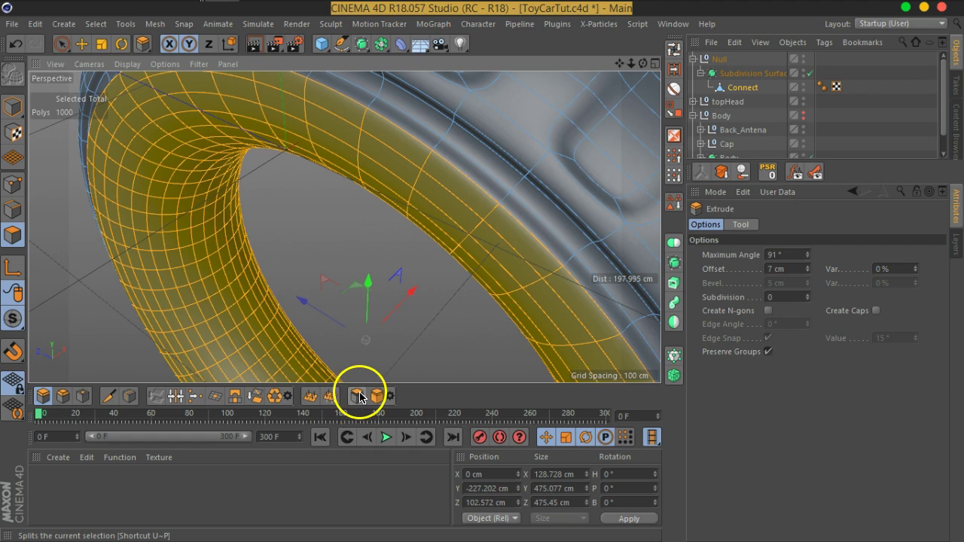
Split the selected inner band into its own object, Connect.1.
{"action": "left_click", "coordinate": [359, 397]}
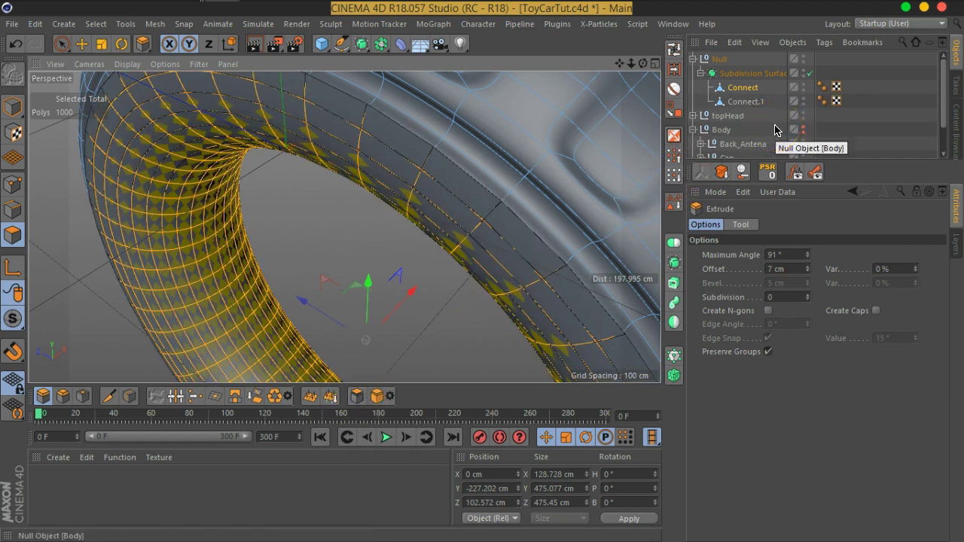
{"action": "key", "text": "ctrl+z"}
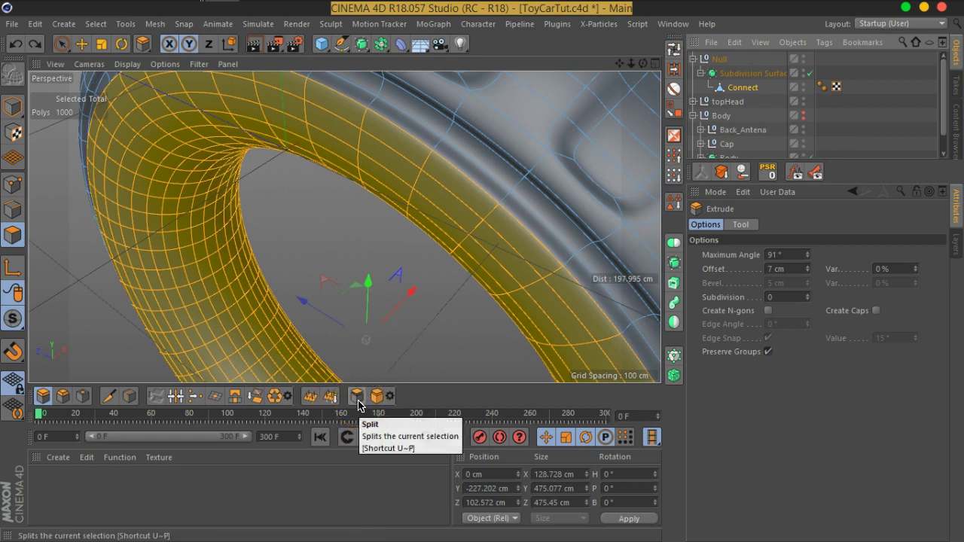
{"action": "left_click", "coordinate": [359, 403]}
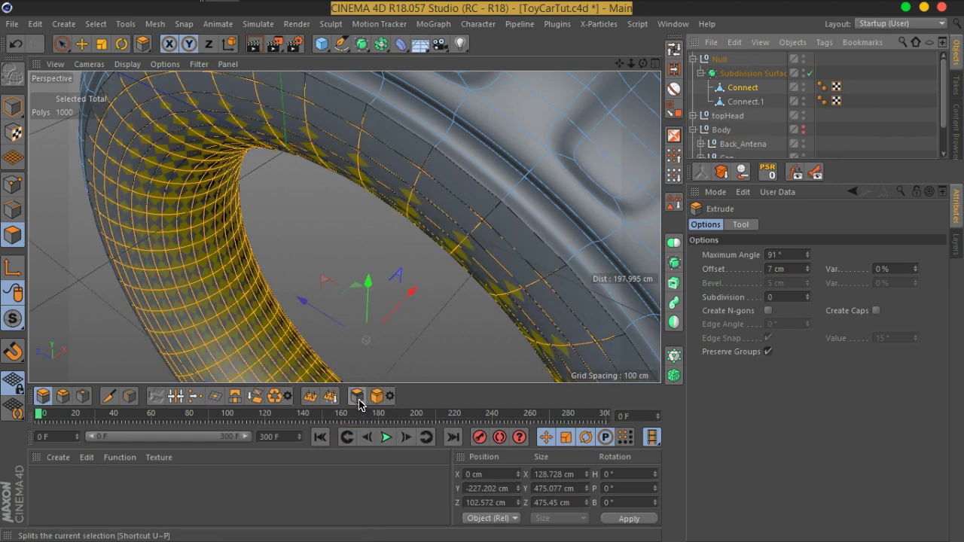
Group Connect and Connect.1 under a Null, expand it, and start renaming Connect.1.
{"action": "left_click", "coordinate": [750, 101], "text": "ctrl"}
{"action": "key", "text": "alt+g"}
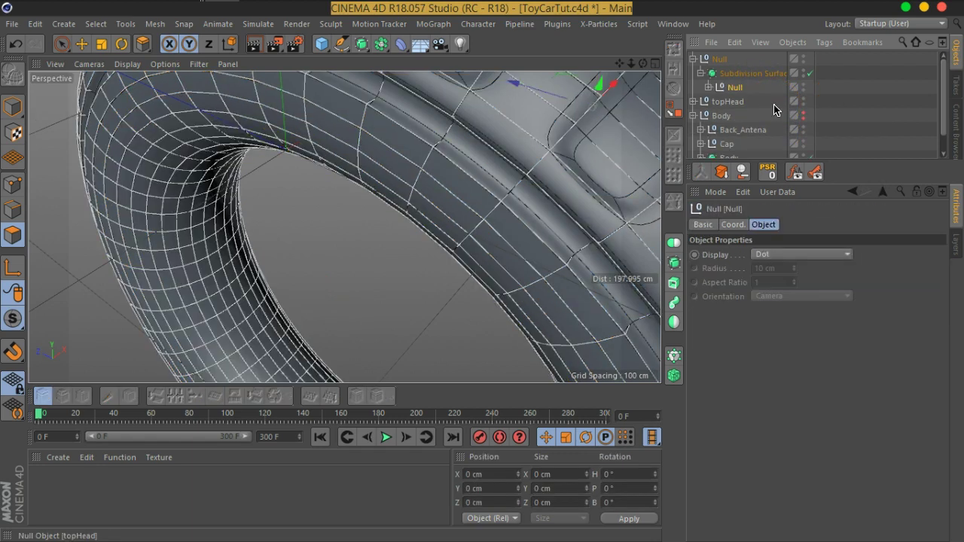
{"action": "left_click", "coordinate": [708, 87]}
{"action": "left_click", "coordinate": [751, 115]}
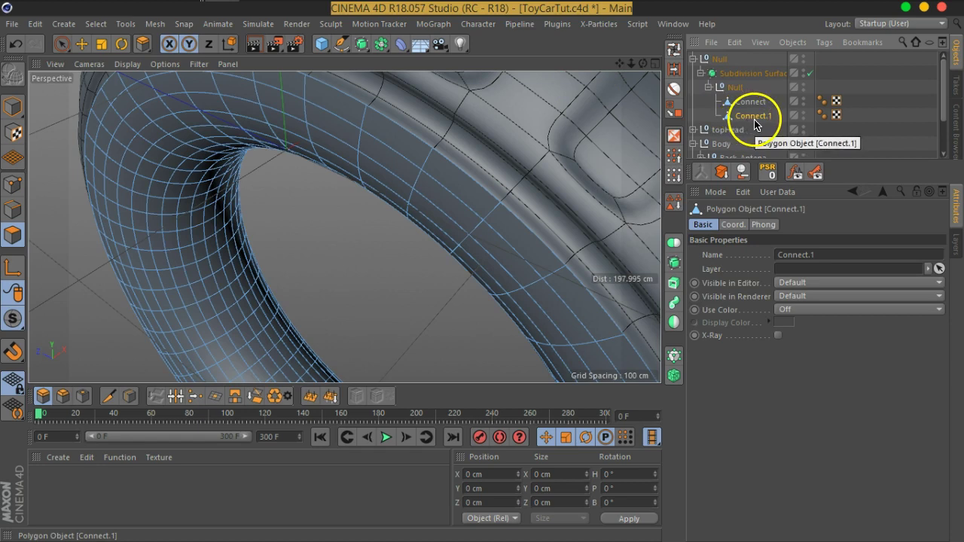
{"action": "double_click", "coordinate": [754, 117]}
{"action": "type", "text": "rim"}
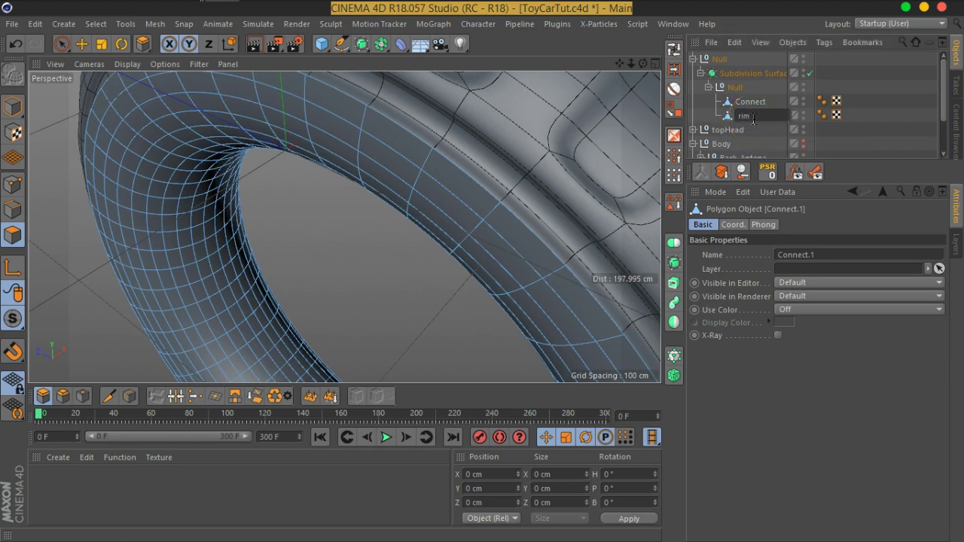
Confirm the name 'rim' for Connect.1 and deselect it.
{"action": "key", "text": "Return"}
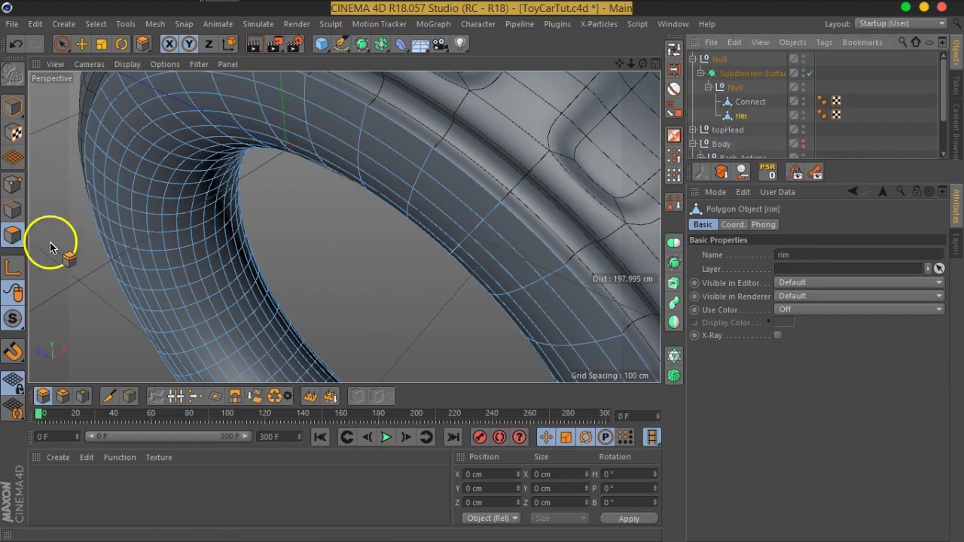
{"action": "mouse_move", "coordinate": [395, 301]}
{"action": "left_mouse_down", "text": "alt"}
{"action": "mouse_move", "coordinate": [415, 226]}
{"action": "mouse_move", "coordinate": [253, 252]}
{"action": "mouse_move", "coordinate": [432, 241]}
{"action": "mouse_move", "coordinate": [405, 243]}
{"action": "left_mouse_up", "text": "alt"}
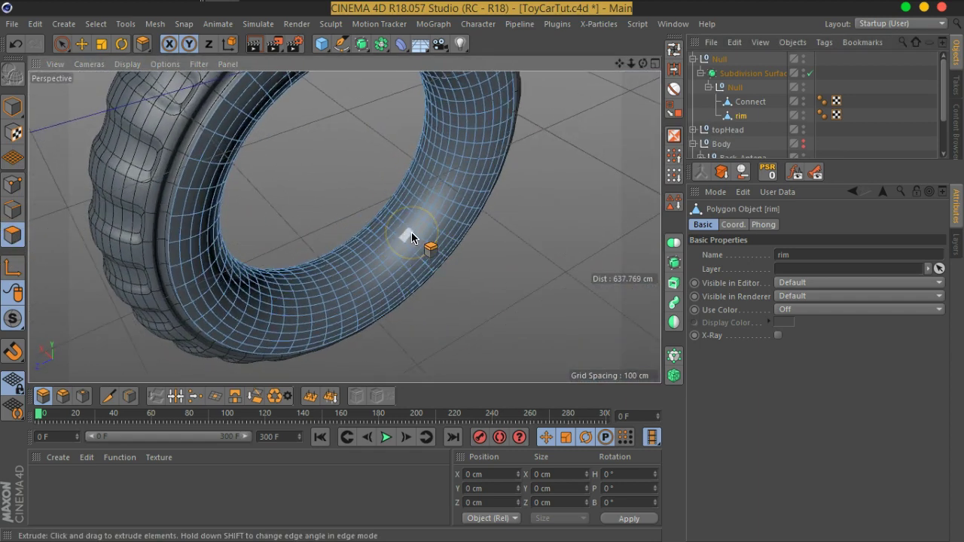
{"action": "mouse_move", "coordinate": [344, 171]}
{"action": "left_mouse_down", "text": "alt"}
{"action": "mouse_move", "coordinate": [366, 226]}
{"action": "mouse_move", "coordinate": [430, 215]}
{"action": "mouse_move", "coordinate": [384, 210]}
{"action": "mouse_move", "coordinate": [452, 231]}
{"action": "mouse_move", "coordinate": [430, 226]}
{"action": "left_mouse_up", "text": "alt"}
{"action": "scroll", "coordinate": [383, 212], "scroll_direction": "up", "scroll_amount": 5}
{"action": "left_click", "coordinate": [801, 145]}
Select the Connect tire, clear its polygon selection, and switch to Points mode.
{"action": "scroll", "coordinate": [353, 176], "scroll_direction": "down", "scroll_amount": 3}
{"action": "mouse_move", "coordinate": [353, 176]}
{"action": "left_mouse_down", "text": "alt"}
{"action": "mouse_move", "coordinate": [441, 208]}
{"action": "mouse_move", "coordinate": [296, 200]}
{"action": "mouse_move", "coordinate": [188, 174]}
{"action": "mouse_move", "coordinate": [387, 183]}
{"action": "mouse_move", "coordinate": [467, 221]}
{"action": "mouse_move", "coordinate": [409, 218]}
{"action": "mouse_move", "coordinate": [409, 244]}
{"action": "left_mouse_up", "text": "alt"}
{"action": "scroll", "coordinate": [467, 222], "scroll_direction": "up", "scroll_amount": 3}
{"action": "scroll", "coordinate": [469, 220], "scroll_direction": "up", "scroll_amount": 2}
{"action": "left_click", "coordinate": [738, 104]}
{"action": "scroll", "coordinate": [477, 183], "scroll_direction": "down", "scroll_amount": 2}
{"action": "mouse_move", "coordinate": [477, 183]}
{"action": "left_mouse_down", "text": "alt"}
{"action": "mouse_move", "coordinate": [421, 200]}
{"action": "mouse_move", "coordinate": [447, 211]}
{"action": "mouse_move", "coordinate": [403, 213]}
{"action": "left_mouse_up", "text": "alt"}
{"action": "scroll", "coordinate": [449, 204], "scroll_direction": "down", "scroll_amount": 2}
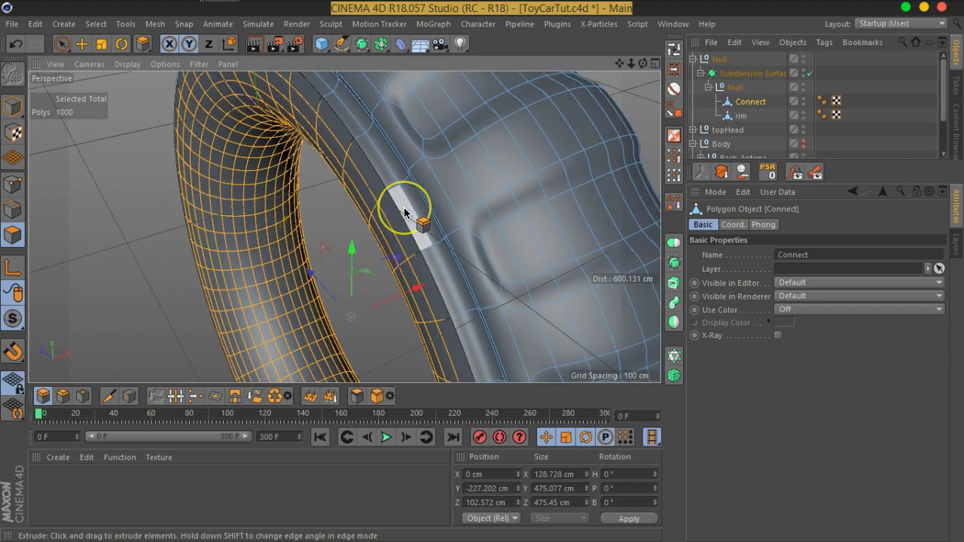
{"action": "key", "text": "ctrl+shift+a"}
{"action": "left_click_drag", "start_coordinate": [269, 251], "coordinate": [62, 196]}
{"action": "left_click", "coordinate": [25, 187]}
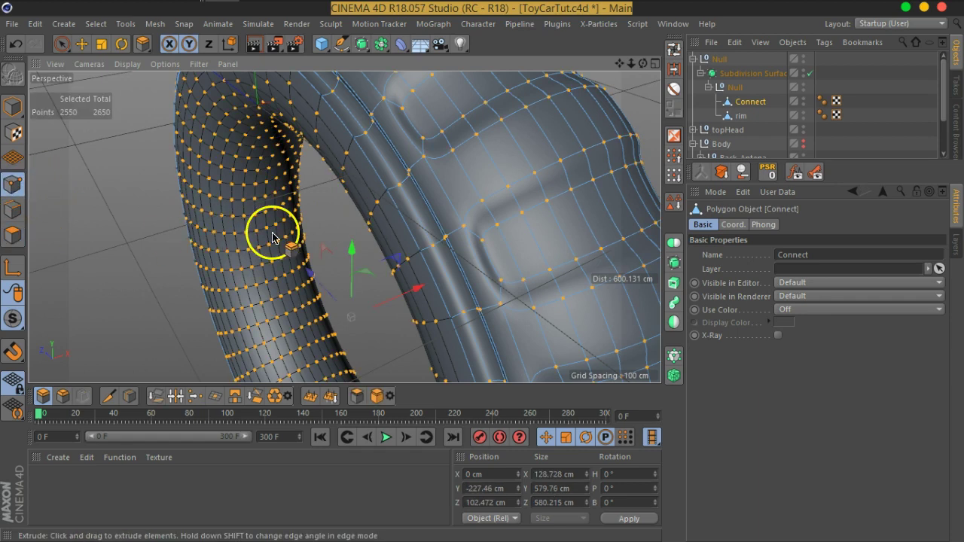
Optimize the Connect tire mesh to merge duplicate points, then deselect it.
{"action": "right_click", "coordinate": [337, 246]}
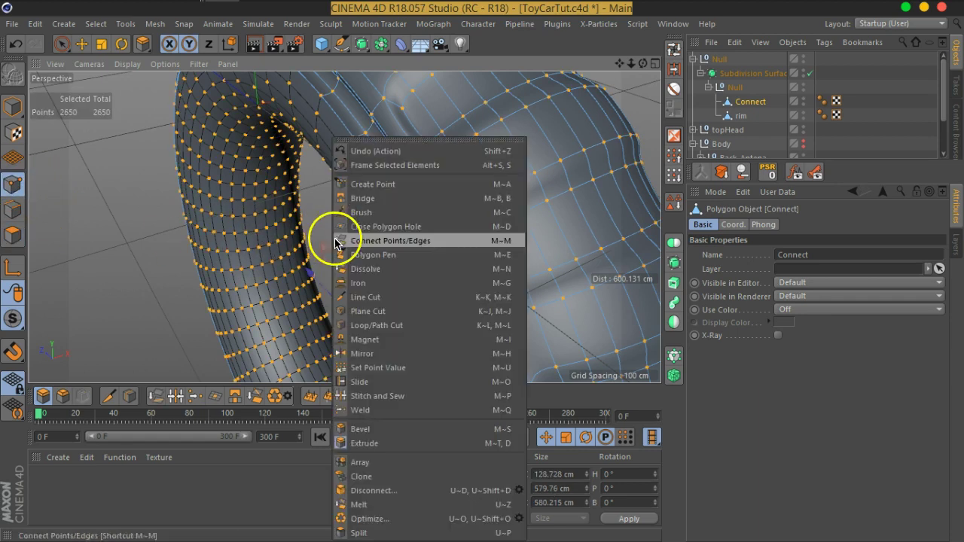
{"action": "left_click", "coordinate": [372, 519]}
{"action": "left_click", "coordinate": [846, 138]}
{"action": "mouse_move", "coordinate": [432, 183]}
{"action": "left_mouse_down", "text": "alt"}
{"action": "mouse_move", "coordinate": [384, 218]}
{"action": "mouse_move", "coordinate": [542, 189]}
{"action": "mouse_move", "coordinate": [527, 201]}
{"action": "left_mouse_up", "text": "alt"}
{"action": "scroll", "coordinate": [408, 231], "scroll_direction": "up", "scroll_amount": 2}
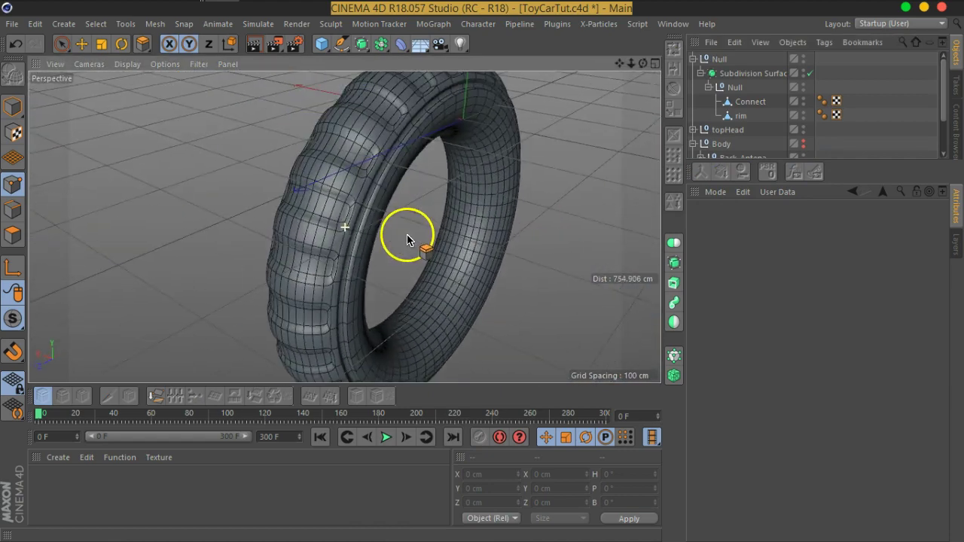
{"action": "scroll", "coordinate": [366, 211], "scroll_direction": "up", "scroll_amount": 2}
Select rim and Optimize it in Points mode, reducing it to 1000 points.
{"action": "left_click", "coordinate": [737, 119]}
{"action": "left_click_drag", "start_coordinate": [452, 226], "coordinate": [337, 259], "text": "alt"}
{"action": "left_click", "coordinate": [28, 220]}
{"action": "key", "text": "d"}
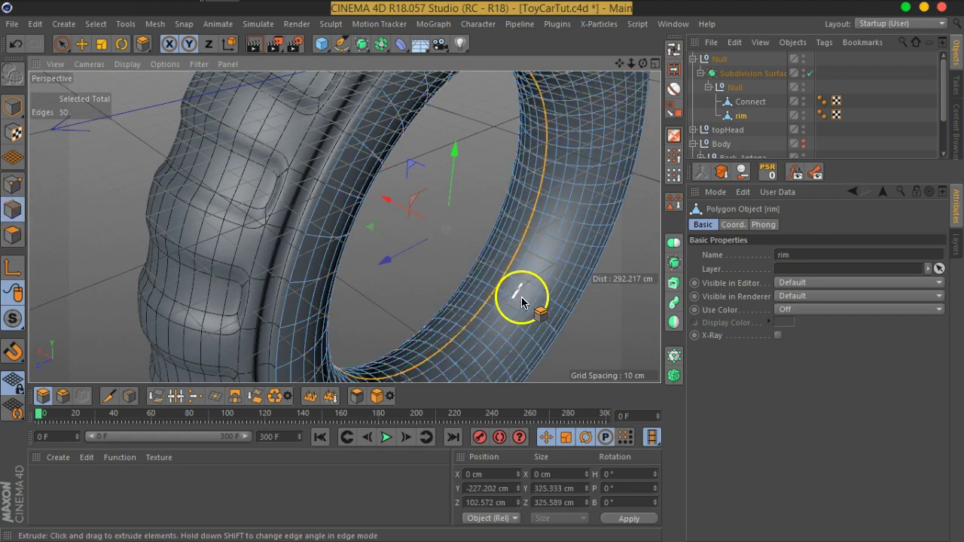
{"action": "scroll", "coordinate": [510, 270], "scroll_direction": "up", "scroll_amount": 3}
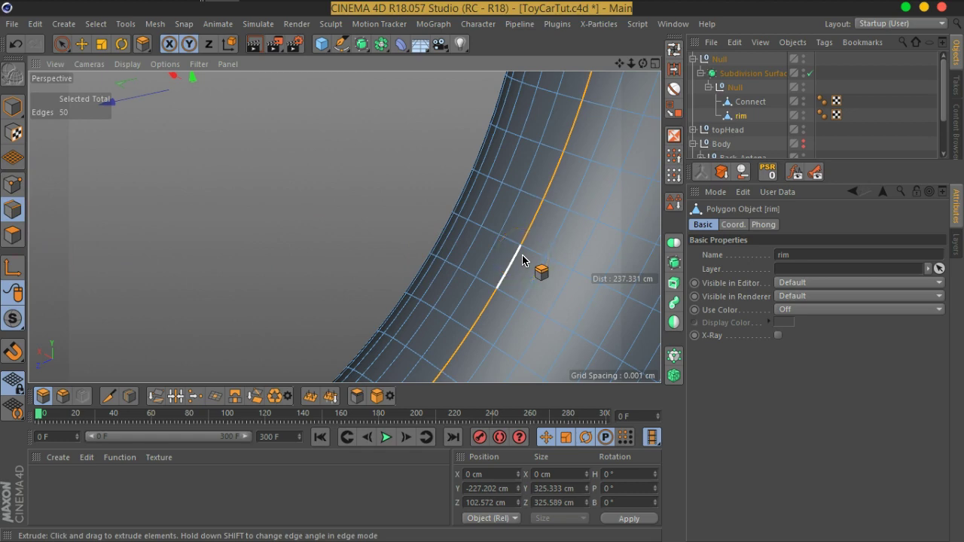
{"action": "left_click", "coordinate": [12, 184]}
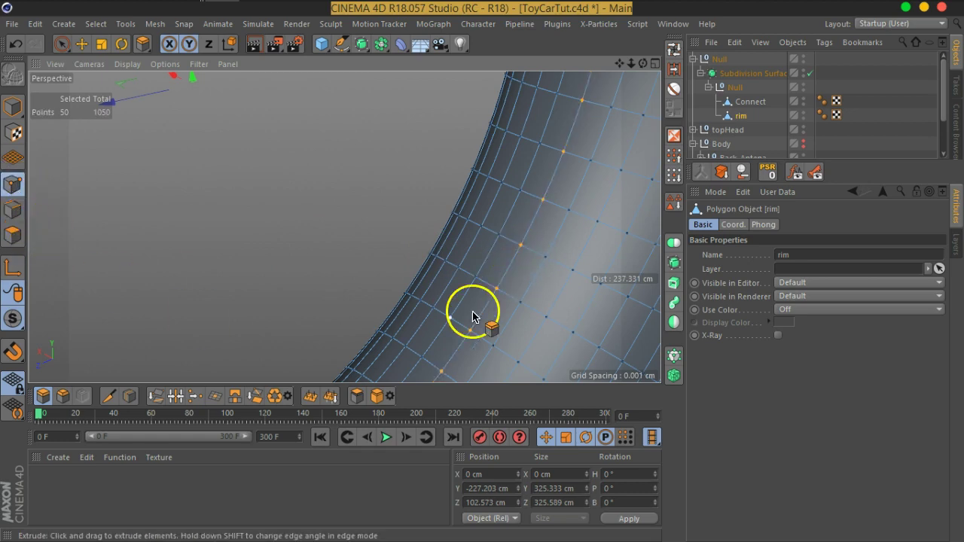
{"action": "left_click", "coordinate": [490, 280]}
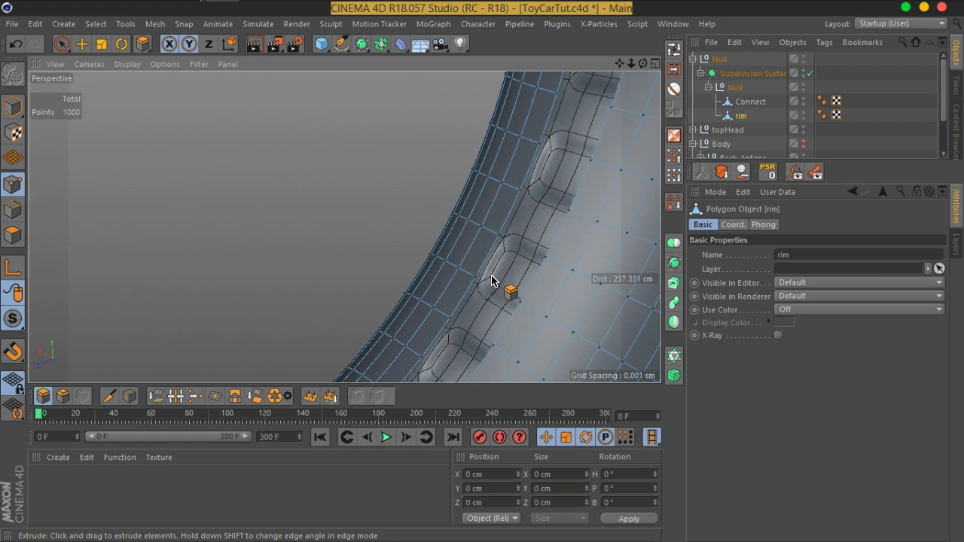
With Loop Selection in Edges mode, select two adjacent edge loops on the rim's inner band.
{"action": "left_click", "coordinate": [673, 49]}
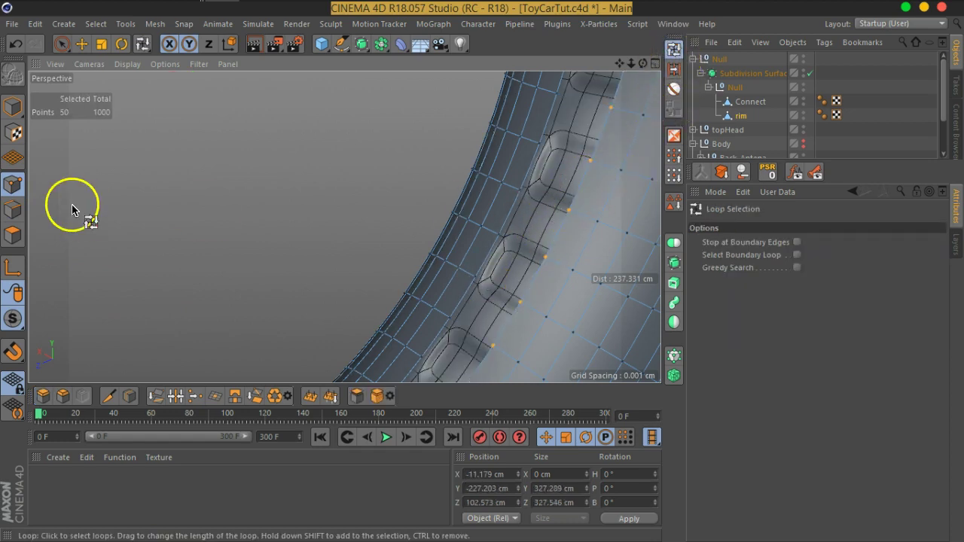
{"action": "left_click", "coordinate": [12, 209]}
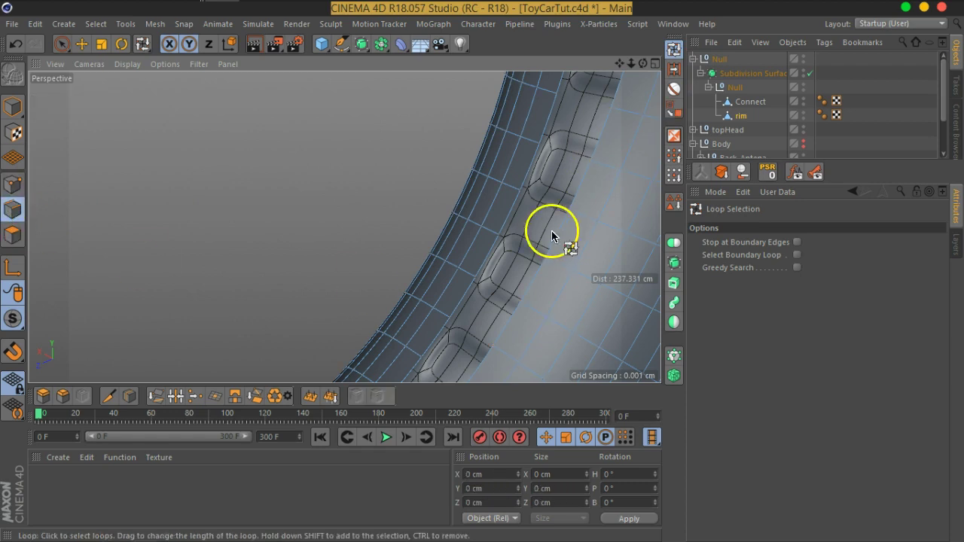
{"action": "left_click", "coordinate": [579, 196]}
{"action": "left_click", "coordinate": [526, 177], "text": "shift"}
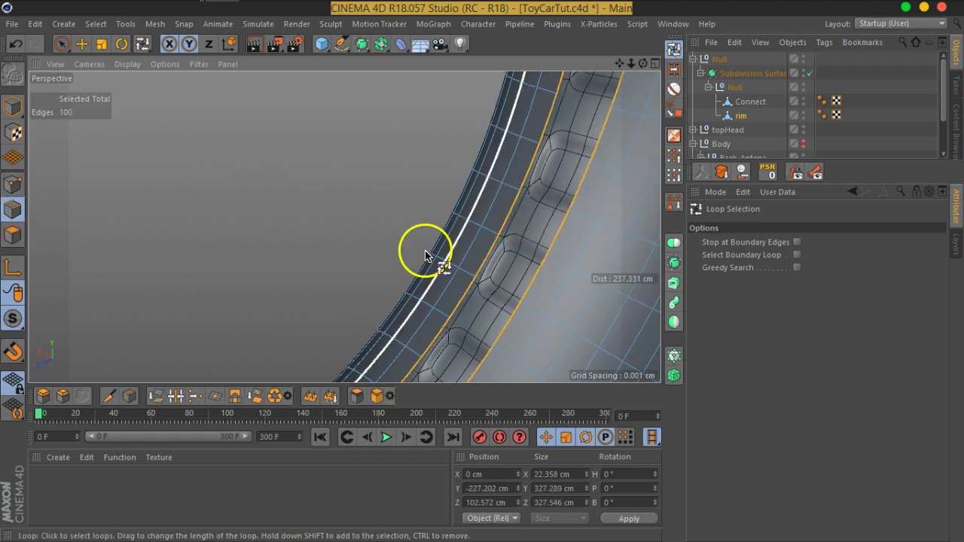
{"action": "scroll", "coordinate": [426, 254], "scroll_direction": "down", "scroll_amount": 3}
{"action": "scroll", "coordinate": [409, 250], "scroll_direction": "down", "scroll_amount": 2}
{"action": "scroll", "coordinate": [452, 233], "scroll_direction": "down", "scroll_amount": 2}
{"action": "mouse_move", "coordinate": [354, 151]}
{"action": "left_mouse_down", "text": "alt"}
{"action": "mouse_move", "coordinate": [348, 269]}
{"action": "mouse_move", "coordinate": [230, 167]}
{"action": "left_mouse_up", "text": "alt"}
Activate the Scale tool for the selected 100-edge rim loop.
{"action": "left_click", "coordinate": [101, 43]}
{"action": "mouse_move", "coordinate": [243, 200]}
{"action": "left_mouse_down", "text": "alt"}
{"action": "mouse_move", "coordinate": [442, 302]}
{"action": "mouse_move", "coordinate": [389, 273]}
{"action": "mouse_move", "coordinate": [416, 226]}
{"action": "mouse_move", "coordinate": [463, 235]}
{"action": "left_mouse_up", "text": "alt"}
{"action": "scroll", "coordinate": [377, 271], "scroll_direction": "up", "scroll_amount": 3}
{"action": "scroll", "coordinate": [409, 234], "scroll_direction": "down", "scroll_amount": 2}
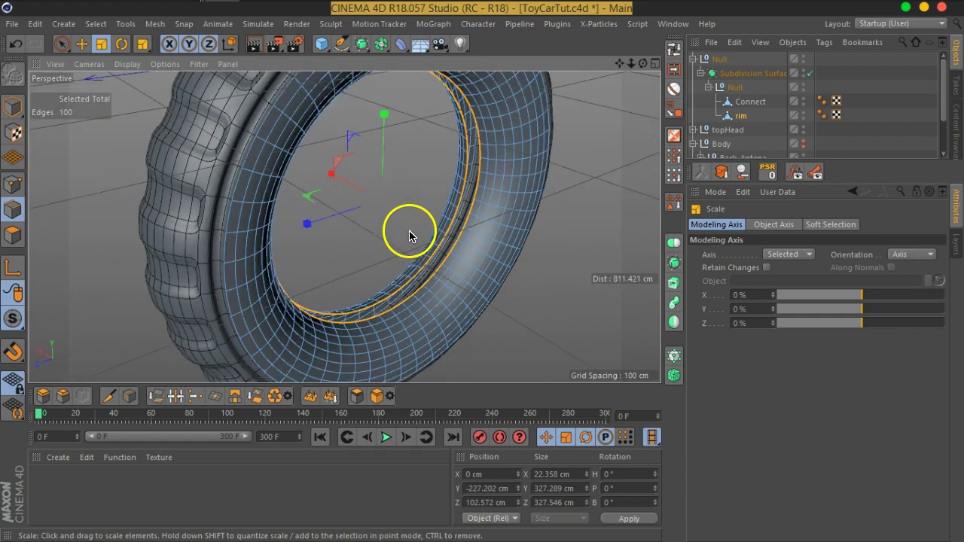
{"action": "scroll", "coordinate": [363, 200], "scroll_direction": "up", "scroll_amount": 3}
{"action": "scroll", "coordinate": [430, 236], "scroll_direction": "up", "scroll_amount": 2}
{"action": "scroll", "coordinate": [399, 224], "scroll_direction": "up", "scroll_amount": 1}
{"action": "scroll", "coordinate": [411, 222], "scroll_direction": "down", "scroll_amount": 1}
{"action": "scroll", "coordinate": [431, 229], "scroll_direction": "down", "scroll_amount": 1}
{"action": "scroll", "coordinate": [436, 234], "scroll_direction": "down", "scroll_amount": 1}
{"action": "scroll", "coordinate": [430, 248], "scroll_direction": "down", "scroll_amount": 1}
Scale the selected rim edge loops down uniformly to about 178 cm, trimming their X width.
{"action": "mouse_move", "coordinate": [429, 252]}
{"action": "left_mouse_down", "text": "alt"}
{"action": "mouse_move", "coordinate": [426, 260]}
{"action": "mouse_move", "coordinate": [475, 282]}
{"action": "left_mouse_up", "text": "alt"}
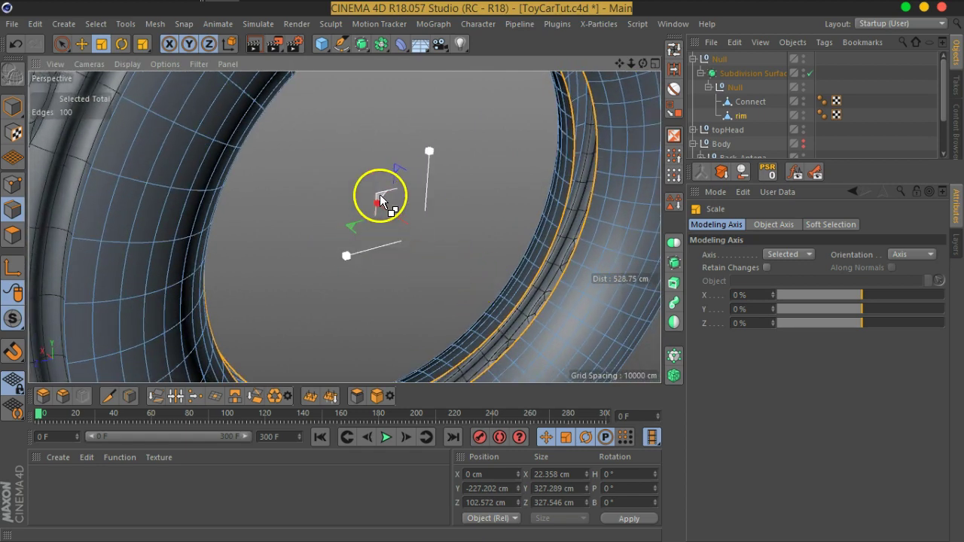
{"action": "mouse_move", "coordinate": [381, 201]}
{"action": "left_mouse_down"}
{"action": "mouse_move", "coordinate": [307, 185]}
{"action": "mouse_move", "coordinate": [347, 197]}
{"action": "mouse_move", "coordinate": [240, 208]}
{"action": "left_mouse_up"}
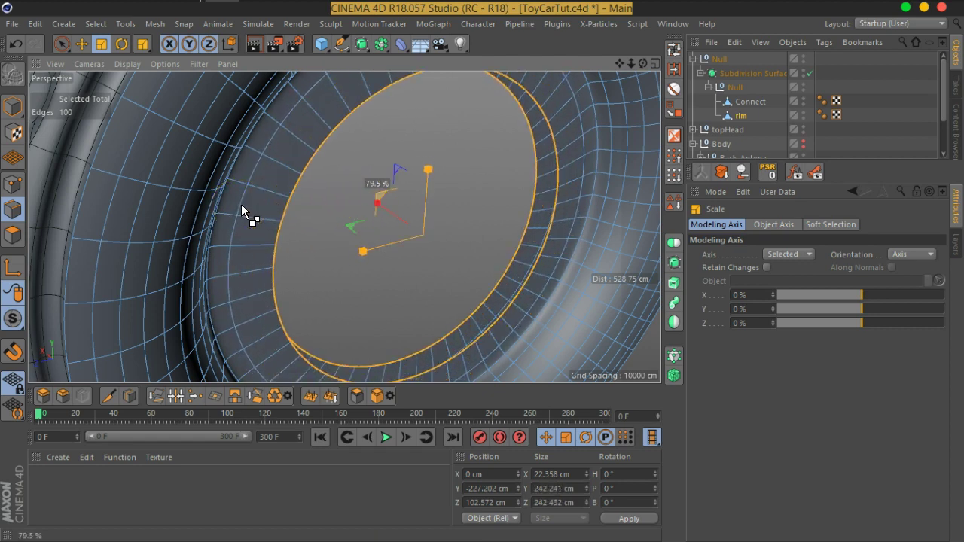
{"action": "left_click_drag", "start_coordinate": [241, 204], "coordinate": [293, 204]}
{"action": "left_click_drag", "start_coordinate": [342, 285], "coordinate": [374, 242], "text": "alt"}
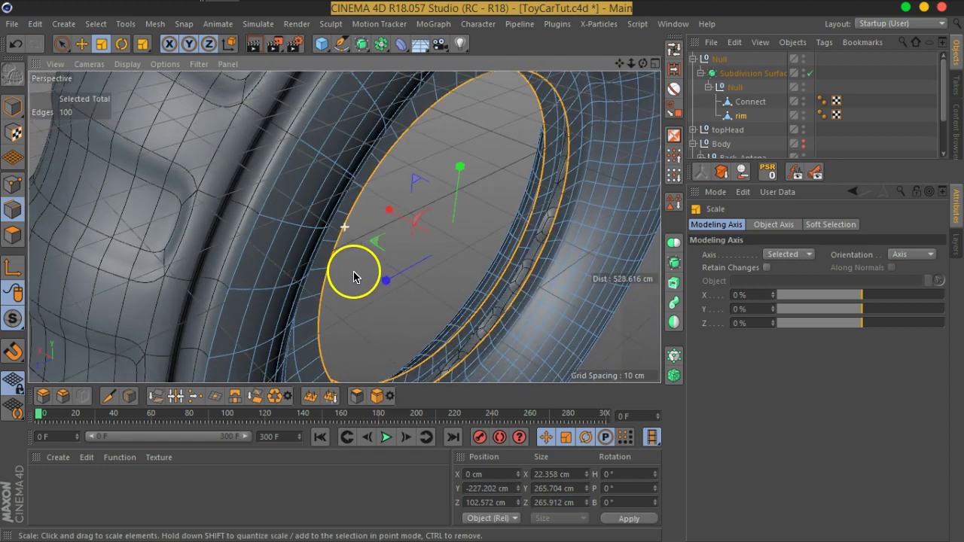
{"action": "left_click_drag", "start_coordinate": [390, 211], "coordinate": [358, 208]}
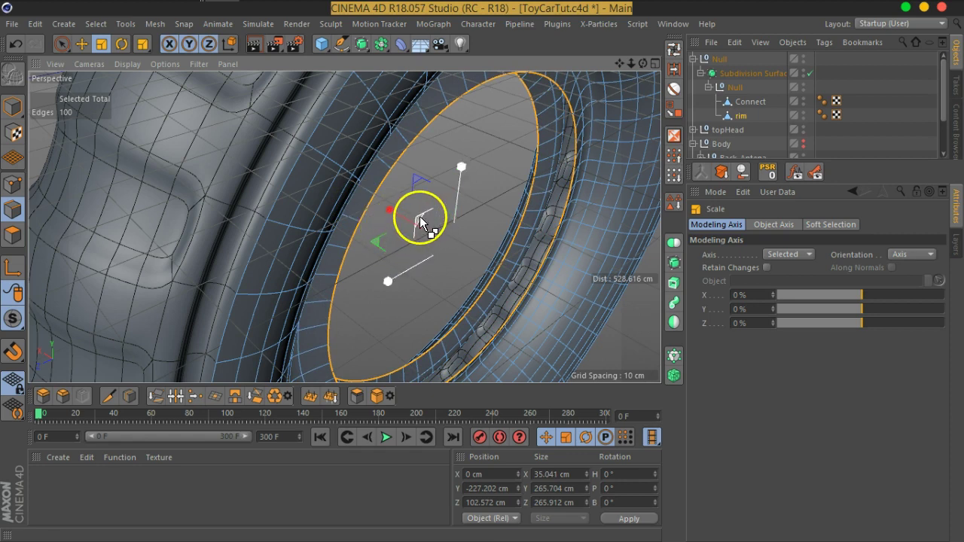
{"action": "mouse_move", "coordinate": [417, 224]}
{"action": "left_mouse_down"}
{"action": "mouse_move", "coordinate": [323, 294]}
{"action": "mouse_move", "coordinate": [367, 264]}
{"action": "left_mouse_up"}
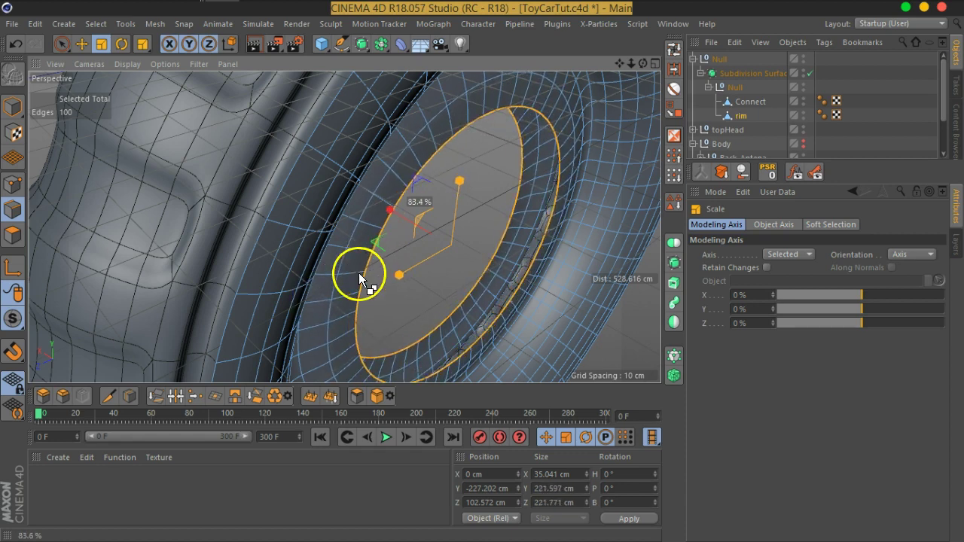
{"action": "left_click_drag", "start_coordinate": [359, 272], "coordinate": [313, 322]}
{"action": "mouse_move", "coordinate": [367, 289]}
{"action": "left_mouse_down", "text": "alt"}
{"action": "mouse_move", "coordinate": [441, 279]}
{"action": "mouse_move", "coordinate": [249, 198]}
{"action": "mouse_move", "coordinate": [335, 205]}
{"action": "mouse_move", "coordinate": [312, 276]}
{"action": "mouse_move", "coordinate": [462, 314]}
{"action": "left_mouse_up", "text": "alt"}
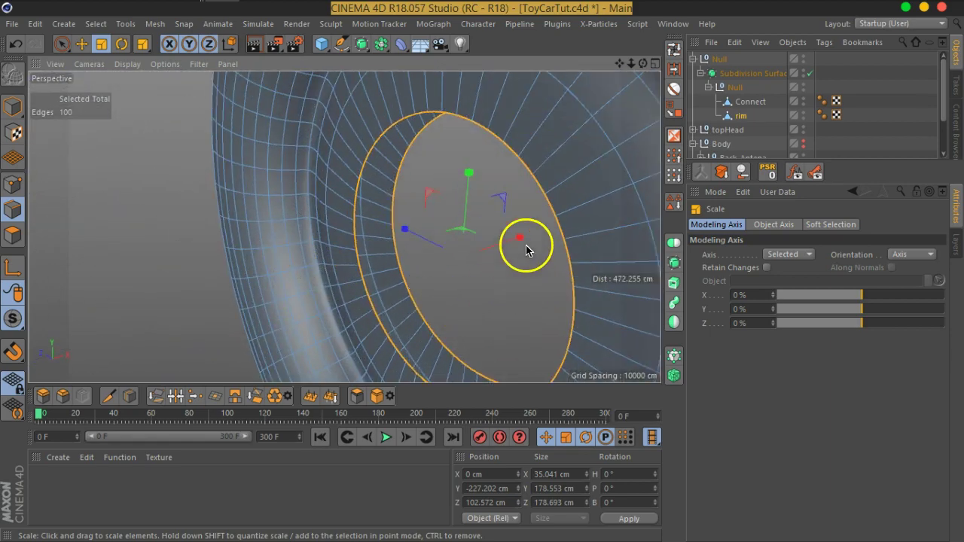
{"action": "left_click_drag", "start_coordinate": [525, 237], "coordinate": [490, 260]}
Orbit around the rim and stretch the rim loops wider along X.
{"action": "mouse_move", "coordinate": [385, 295]}
{"action": "left_mouse_down", "text": "alt"}
{"action": "mouse_move", "coordinate": [492, 308]}
{"action": "mouse_move", "coordinate": [490, 179]}
{"action": "mouse_move", "coordinate": [460, 165]}
{"action": "mouse_move", "coordinate": [423, 168]}
{"action": "mouse_move", "coordinate": [465, 170]}
{"action": "mouse_move", "coordinate": [256, 205]}
{"action": "left_mouse_up", "text": "alt"}
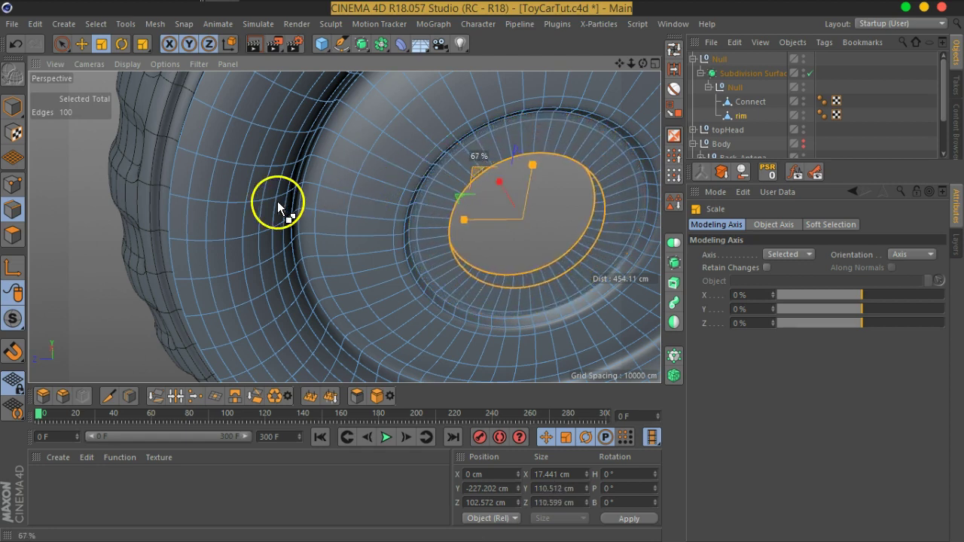
{"action": "left_click_drag", "start_coordinate": [469, 301], "coordinate": [536, 243], "text": "alt"}
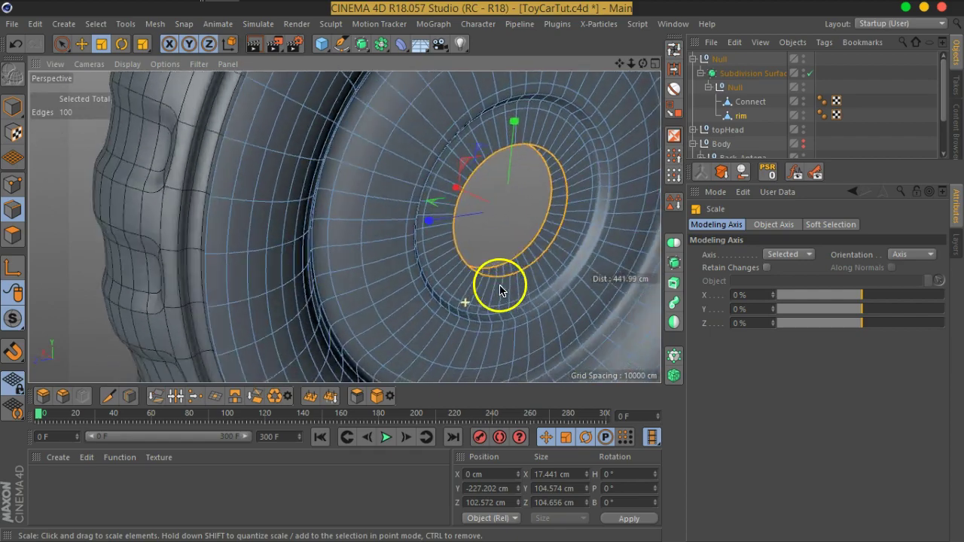
{"action": "scroll", "coordinate": [536, 243], "scroll_direction": "up", "scroll_amount": 3}
{"action": "scroll", "coordinate": [485, 233], "scroll_direction": "up", "scroll_amount": 3}
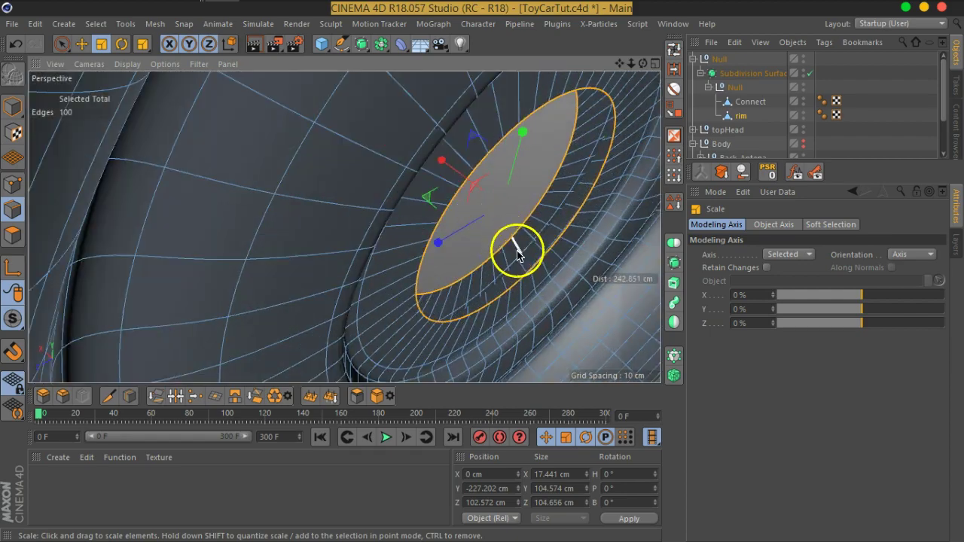
{"action": "scroll", "coordinate": [516, 255], "scroll_direction": "down", "scroll_amount": 1}
{"action": "scroll", "coordinate": [527, 205], "scroll_direction": "down", "scroll_amount": 1}
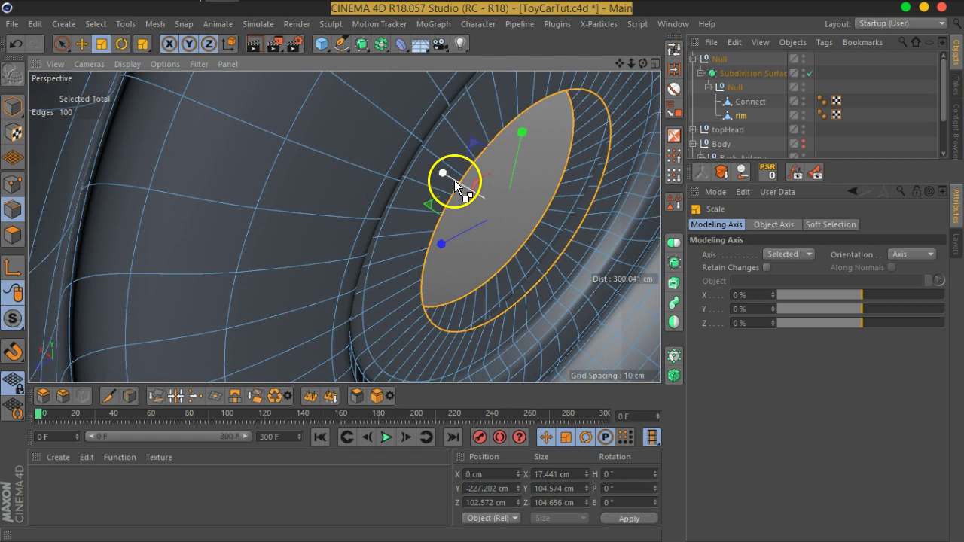
{"action": "left_click_drag", "start_coordinate": [454, 180], "coordinate": [441, 180]}
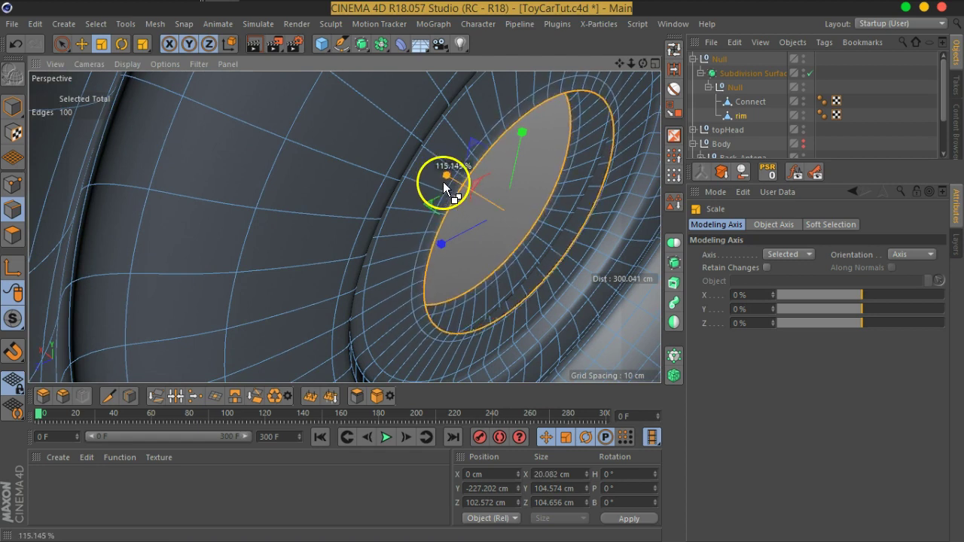
{"action": "left_click_drag", "start_coordinate": [444, 176], "coordinate": [423, 170]}
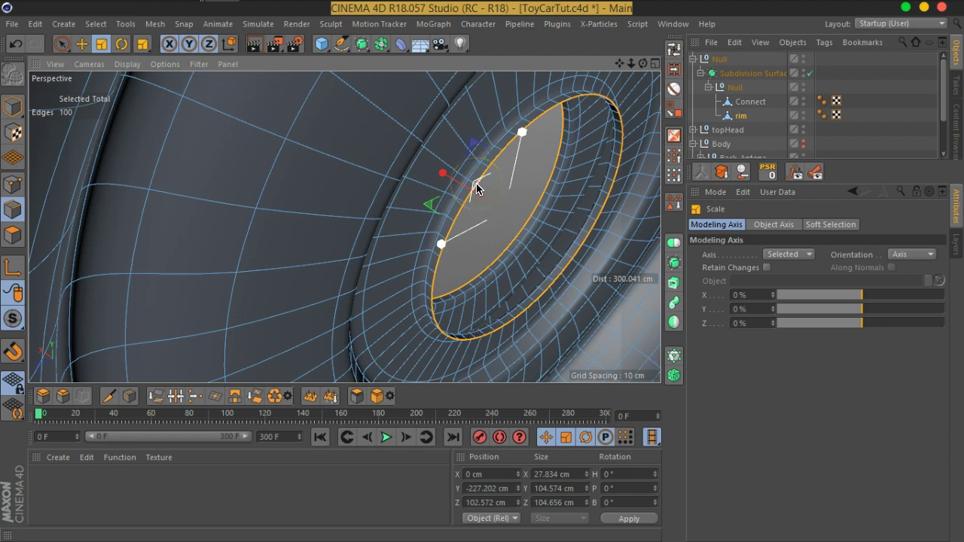
Shrink the rim loops to about 98 cm across and flatten them to about 6 cm deep.
{"action": "mouse_move", "coordinate": [476, 188]}
{"action": "left_mouse_down"}
{"action": "mouse_move", "coordinate": [457, 215]}
{"action": "mouse_move", "coordinate": [252, 363]}
{"action": "left_mouse_up"}
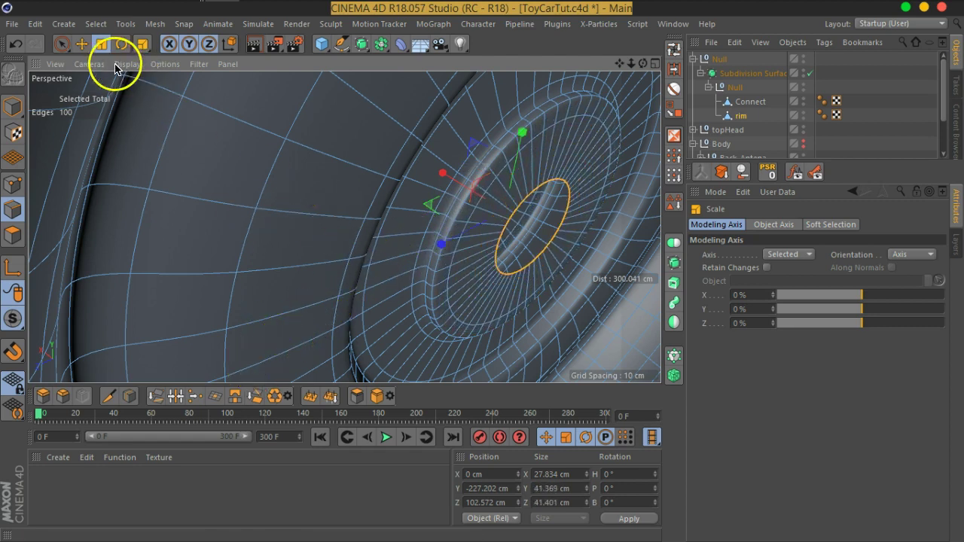
{"action": "left_click_drag", "start_coordinate": [442, 170], "coordinate": [490, 192]}
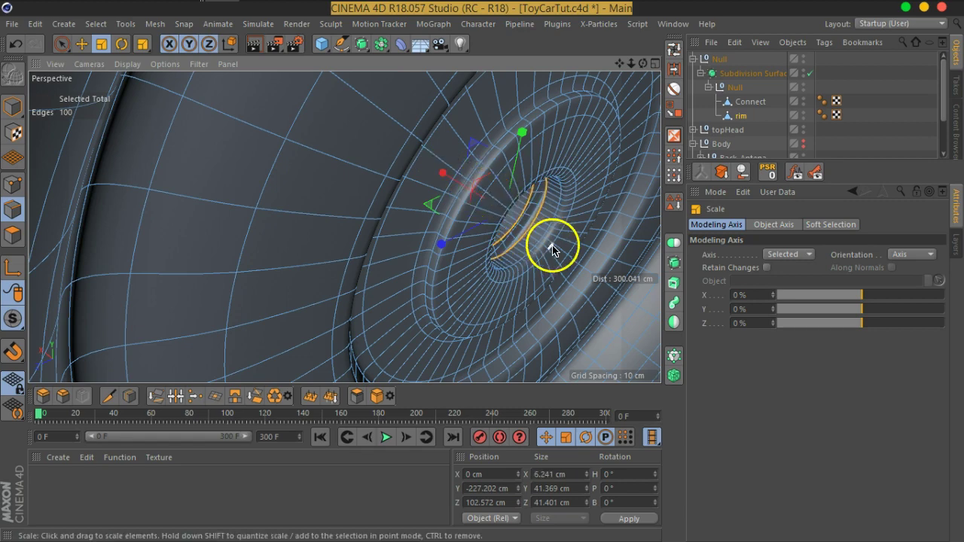
{"action": "left_click_drag", "start_coordinate": [555, 243], "coordinate": [408, 181], "text": "alt"}
{"action": "scroll", "coordinate": [495, 183], "scroll_direction": "down", "scroll_amount": 2}
{"action": "left_click_drag", "start_coordinate": [495, 183], "coordinate": [527, 204], "text": "alt"}
{"action": "scroll", "coordinate": [533, 208], "scroll_direction": "up", "scroll_amount": 5}
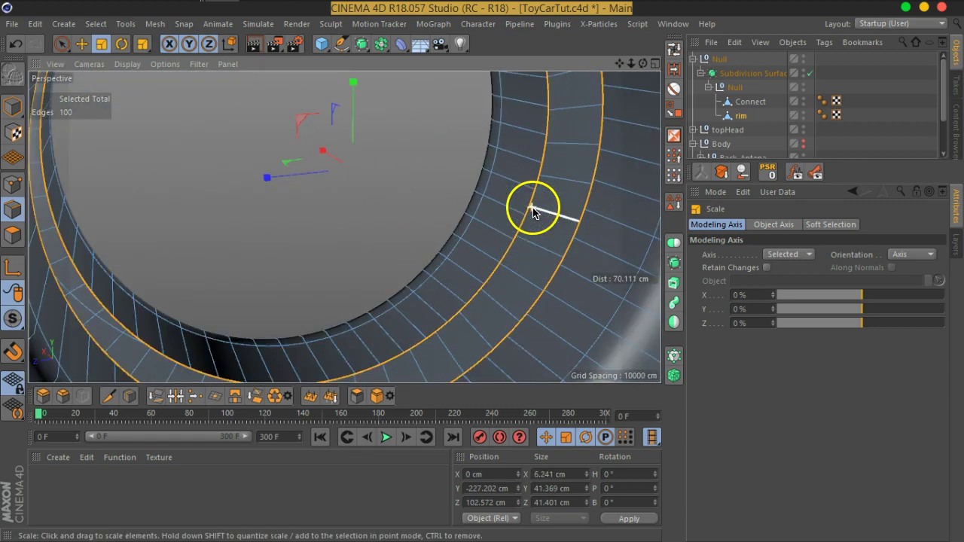
{"action": "scroll", "coordinate": [522, 235], "scroll_direction": "down", "scroll_amount": 1}
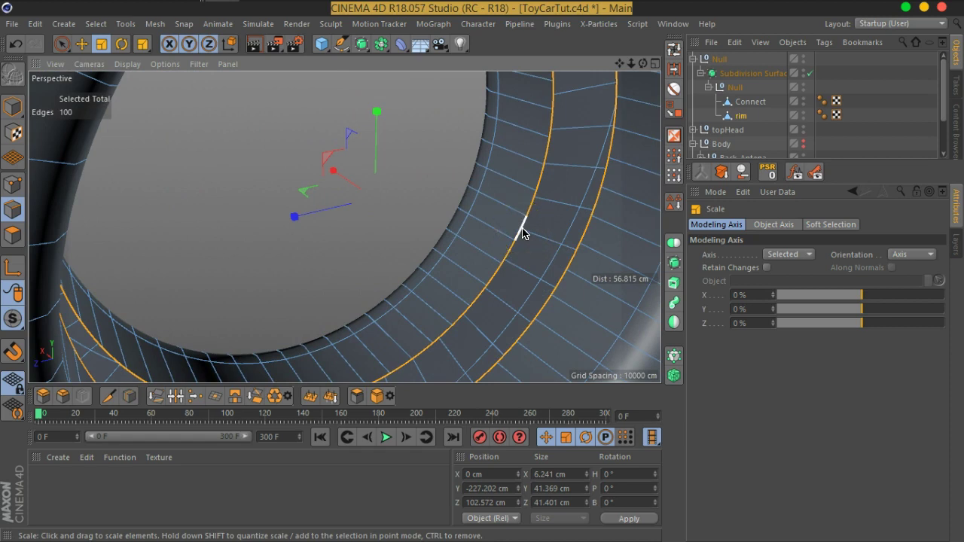
Stitch the two rim edge loops together with Stitch and Sew, undoing and redoing the stitch.
{"action": "left_click", "coordinate": [177, 397]}
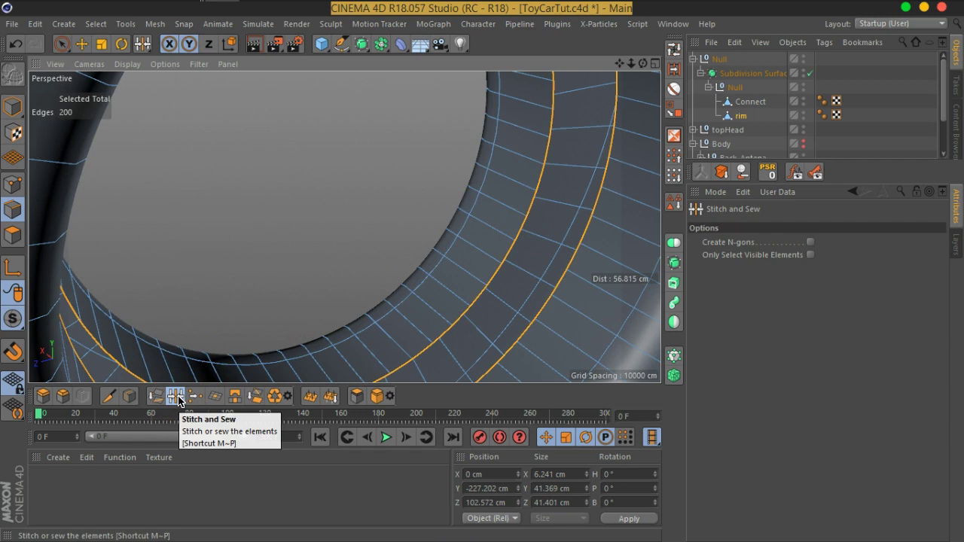
{"action": "mouse_move", "coordinate": [645, 265]}
{"action": "left_mouse_down"}
{"action": "mouse_move", "coordinate": [499, 194]}
{"action": "mouse_move", "coordinate": [527, 204]}
{"action": "mouse_move", "coordinate": [563, 247]}
{"action": "mouse_move", "coordinate": [537, 235]}
{"action": "left_mouse_up"}
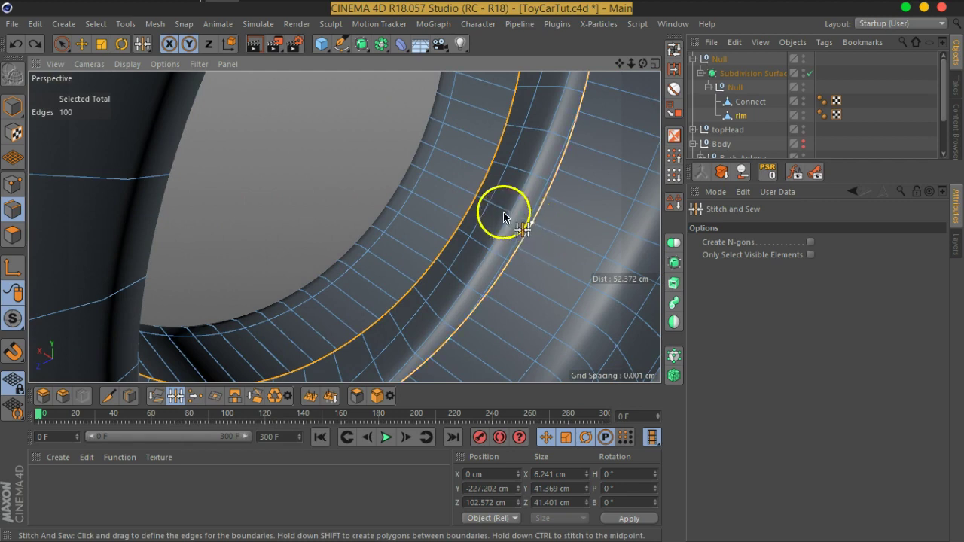
{"action": "left_click_drag", "start_coordinate": [476, 197], "coordinate": [493, 239]}
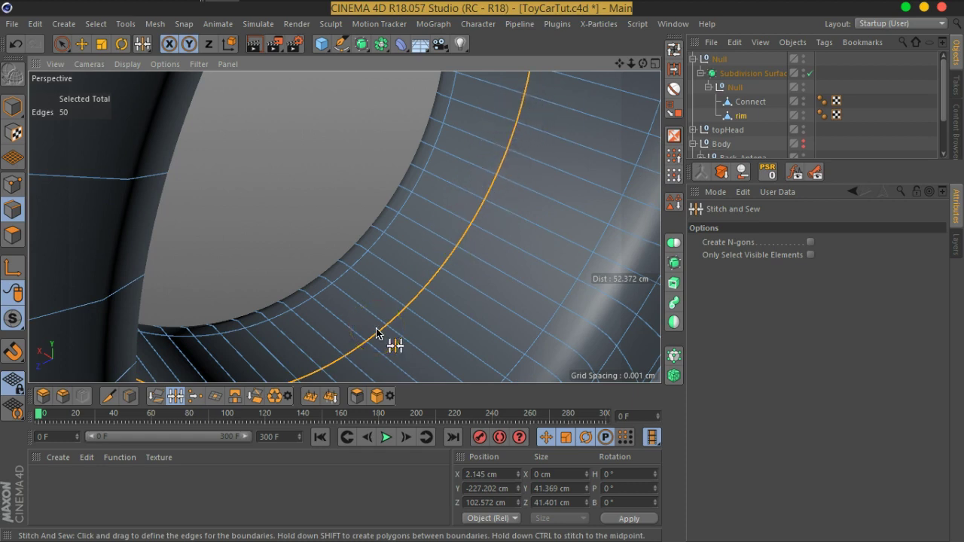
{"action": "key", "text": "ctrl+z"}
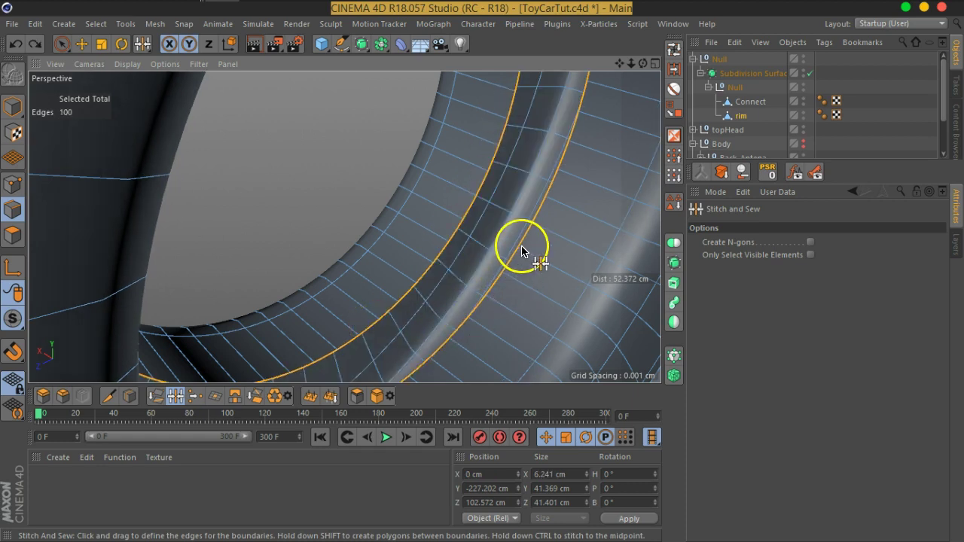
{"action": "left_click_drag", "start_coordinate": [509, 251], "coordinate": [476, 230]}
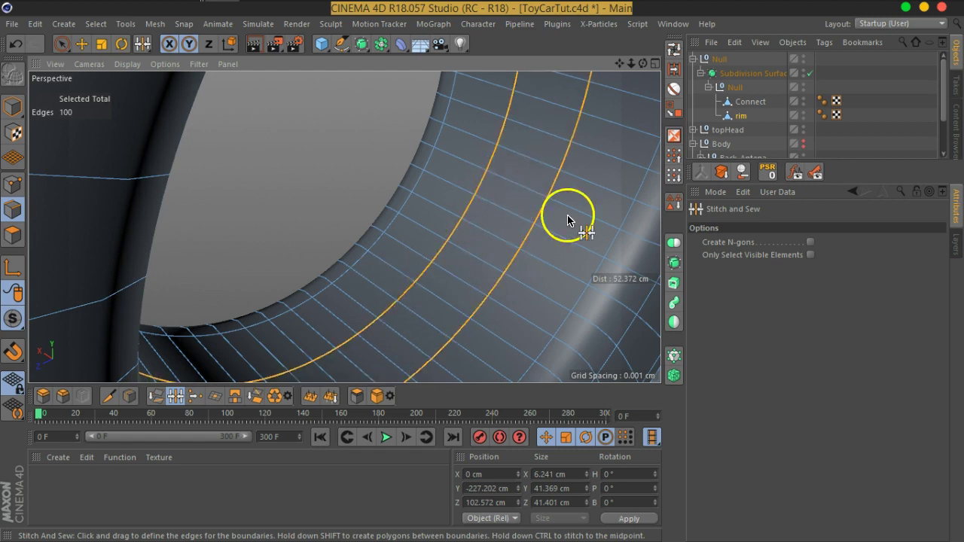
Deselect the edges and orbit to a frontal view to inspect the stitched wheel.
{"action": "scroll", "coordinate": [512, 211], "scroll_direction": "down", "scroll_amount": 3}
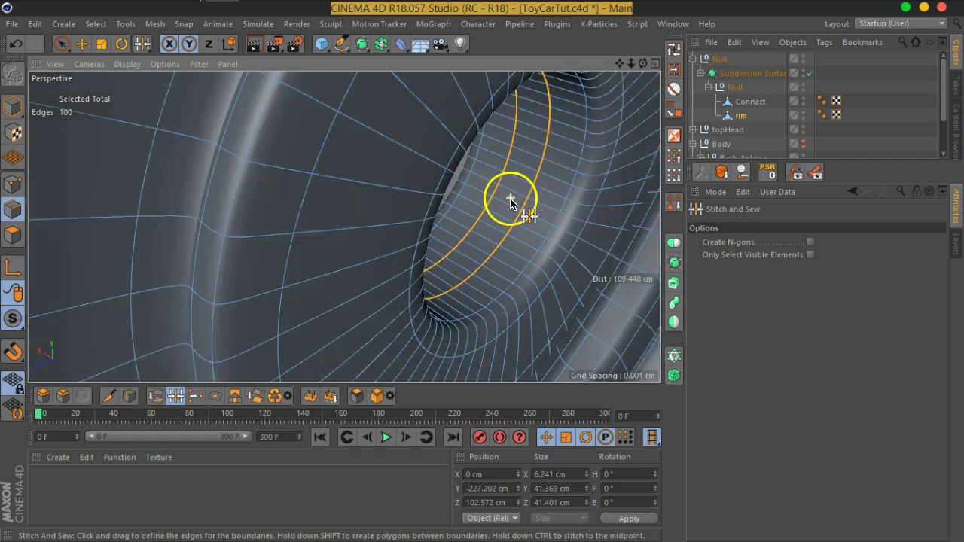
{"action": "scroll", "coordinate": [510, 219], "scroll_direction": "down", "scroll_amount": 3}
{"action": "scroll", "coordinate": [489, 228], "scroll_direction": "down", "scroll_amount": 3}
{"action": "scroll", "coordinate": [451, 215], "scroll_direction": "down", "scroll_amount": 3}
{"action": "scroll", "coordinate": [437, 205], "scroll_direction": "up", "scroll_amount": 3}
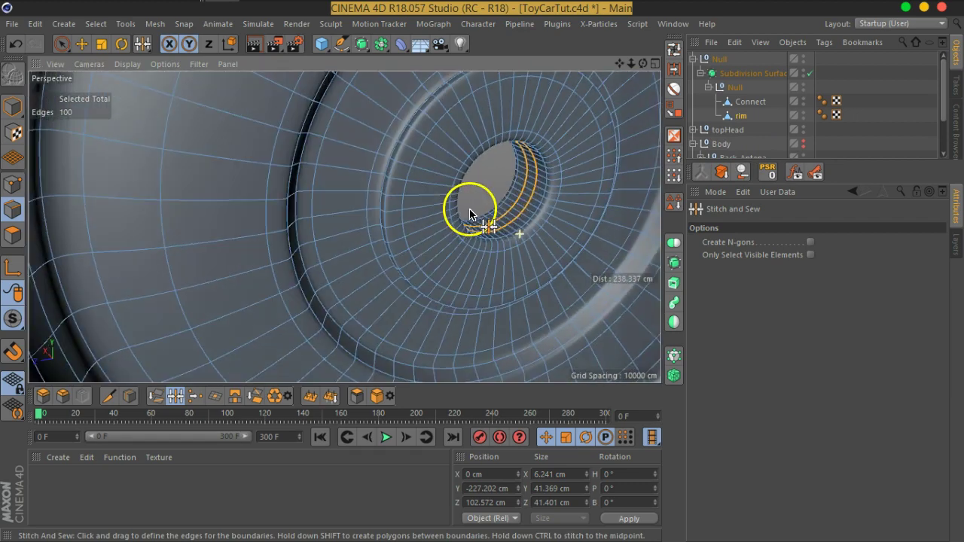
{"action": "scroll", "coordinate": [482, 204], "scroll_direction": "up", "scroll_amount": 3}
{"action": "scroll", "coordinate": [493, 200], "scroll_direction": "up", "scroll_amount": 2}
{"action": "left_click", "coordinate": [823, 153]}
{"action": "scroll", "coordinate": [532, 198], "scroll_direction": "down", "scroll_amount": 3}
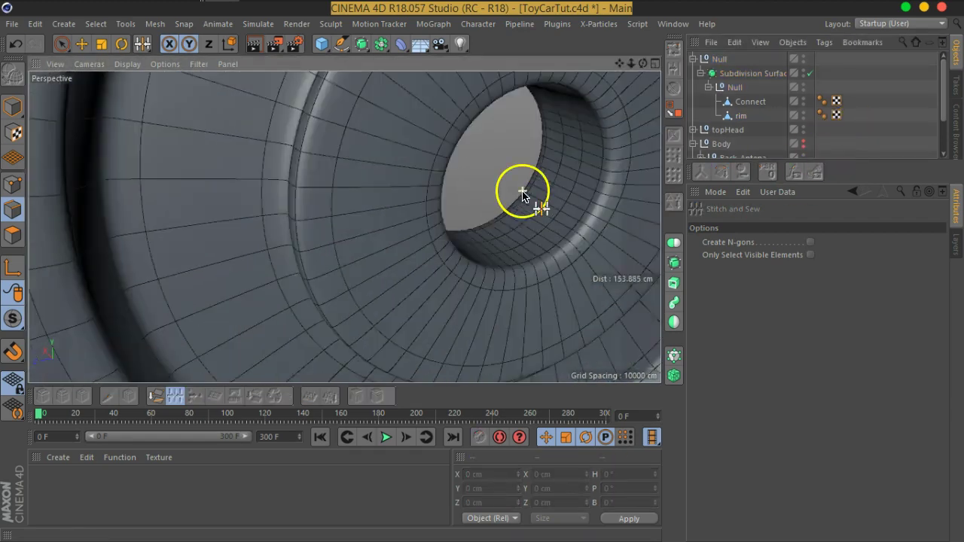
{"action": "scroll", "coordinate": [533, 209], "scroll_direction": "down", "scroll_amount": 3}
{"action": "scroll", "coordinate": [530, 219], "scroll_direction": "down", "scroll_amount": 3}
{"action": "mouse_move", "coordinate": [530, 218]}
{"action": "left_mouse_down", "text": "alt"}
{"action": "mouse_move", "coordinate": [413, 216]}
{"action": "mouse_move", "coordinate": [323, 198]}
{"action": "mouse_move", "coordinate": [344, 216]}
{"action": "left_mouse_up", "text": "alt"}
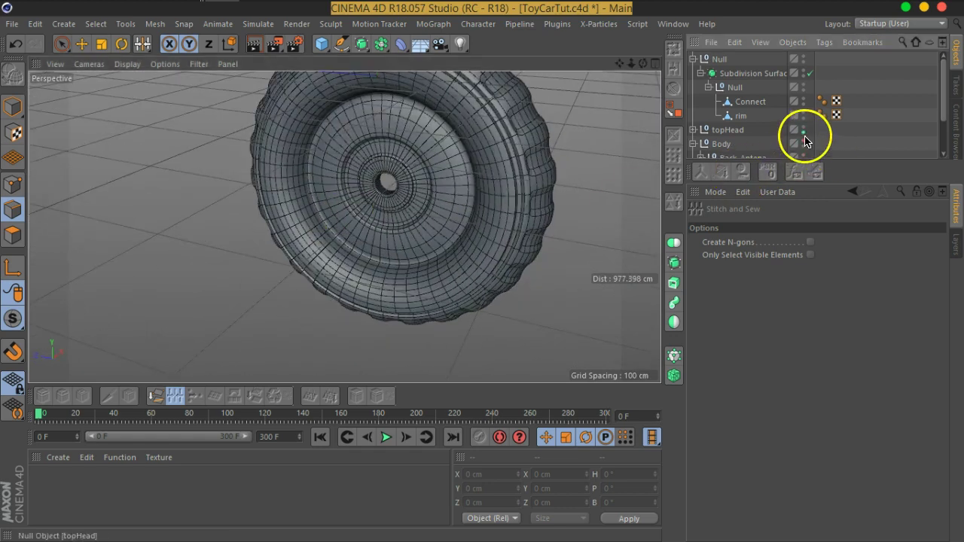
Collapse the wheel hierarchy and select its top Null in object mode.
{"action": "scroll", "coordinate": [527, 172], "scroll_direction": "down", "scroll_amount": 3}
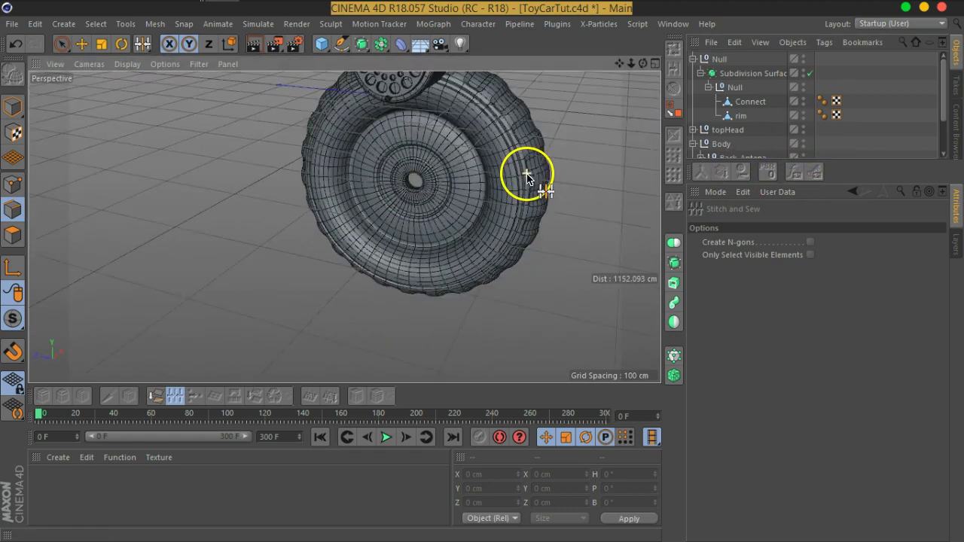
{"action": "scroll", "coordinate": [533, 140], "scroll_direction": "down", "scroll_amount": 3}
{"action": "mouse_move", "coordinate": [533, 140]}
{"action": "left_mouse_down", "text": "alt"}
{"action": "mouse_move", "coordinate": [460, 243]}
{"action": "mouse_move", "coordinate": [225, 215]}
{"action": "mouse_move", "coordinate": [406, 207]}
{"action": "left_mouse_up", "text": "alt"}
{"action": "left_click", "coordinate": [700, 73]}
{"action": "left_click", "coordinate": [693, 58]}
{"action": "left_click", "coordinate": [715, 60]}
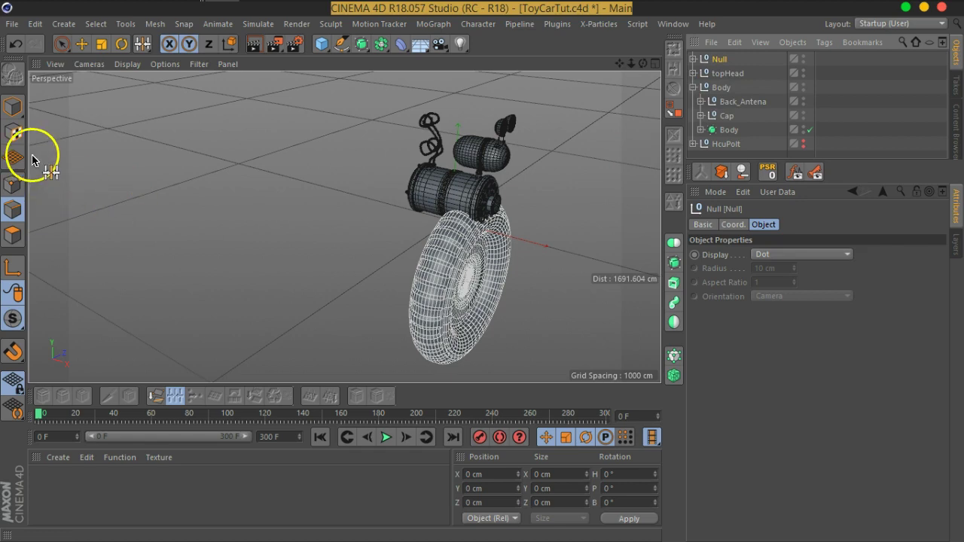
{"action": "left_click", "coordinate": [12, 106]}
{"action": "left_click", "coordinate": [102, 44]}
Centre the axes of the Connect tire object and the rim on the wheel.
{"action": "mouse_move", "coordinate": [448, 252]}
{"action": "left_mouse_down", "text": "alt"}
{"action": "mouse_move", "coordinate": [419, 226]}
{"action": "mouse_move", "coordinate": [344, 226]}
{"action": "left_mouse_up", "text": "alt"}
{"action": "scroll", "coordinate": [338, 216], "scroll_direction": "up", "scroll_amount": 3}
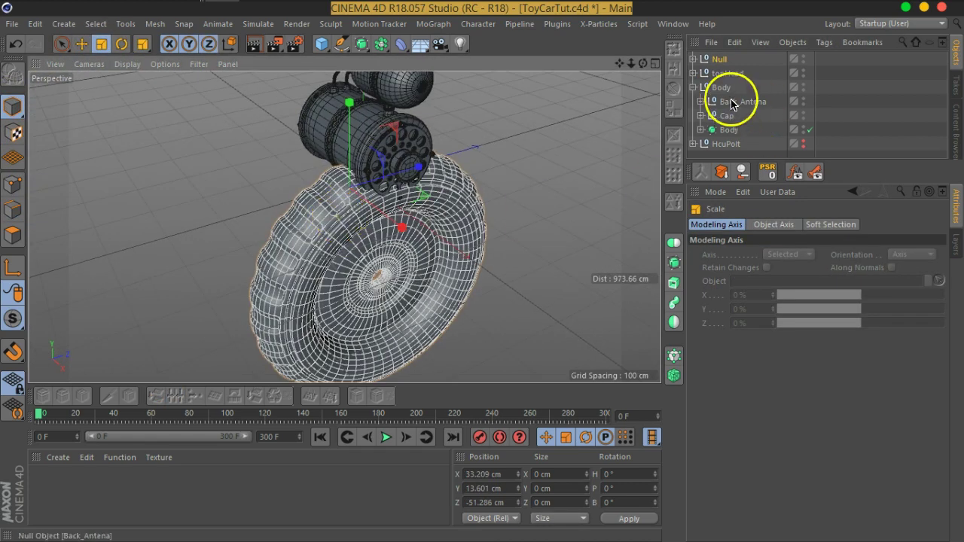
{"action": "key", "text": "alt+s"}
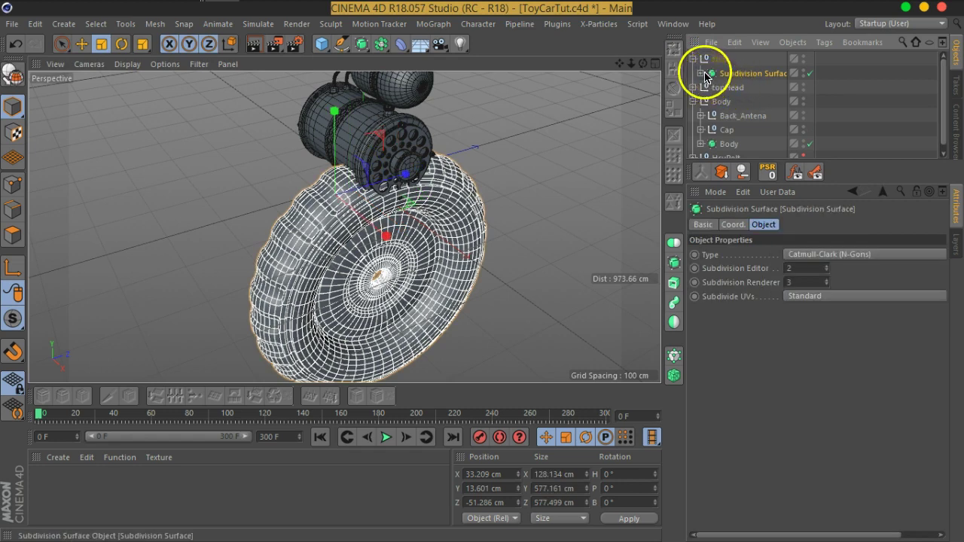
{"action": "left_click", "coordinate": [731, 89]}
{"action": "left_click", "coordinate": [745, 104]}
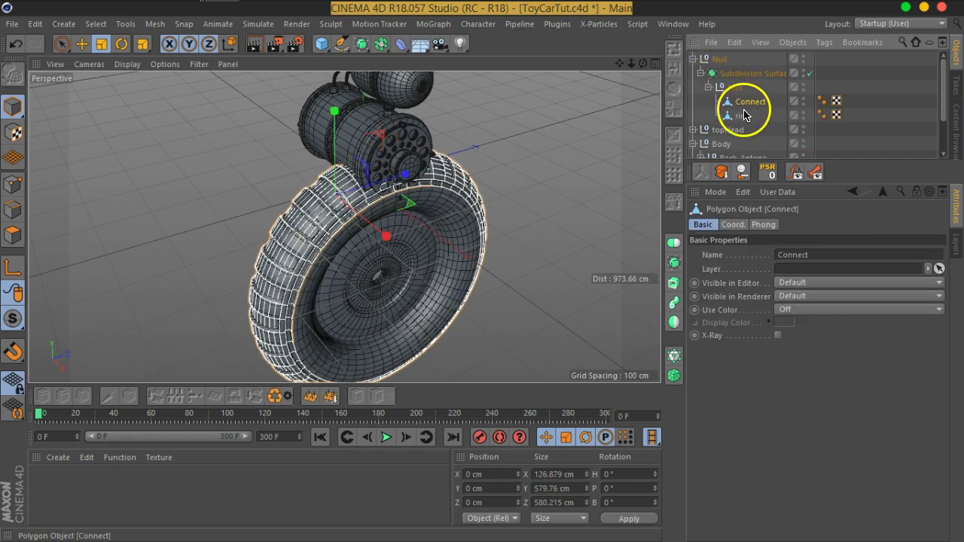
{"action": "left_click", "coordinate": [741, 116]}
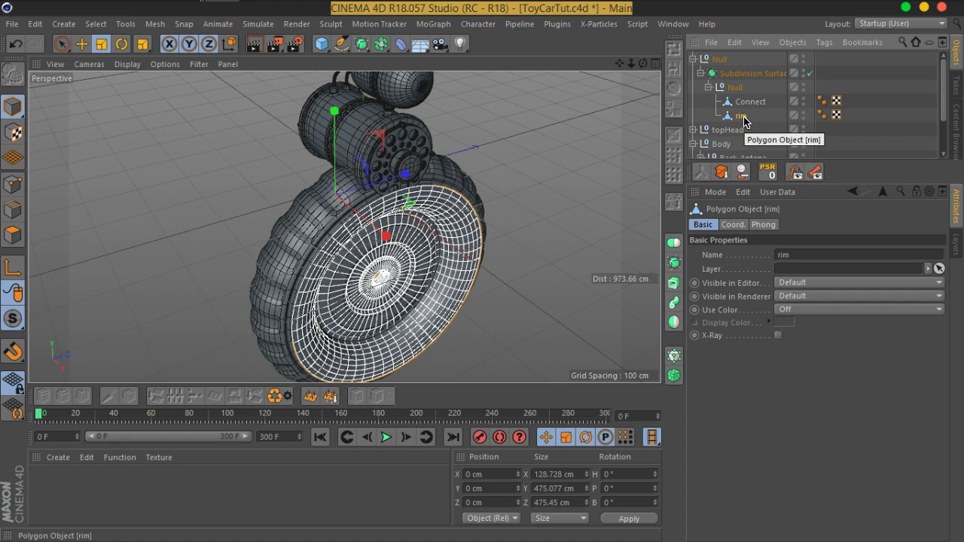
{"action": "left_click", "coordinate": [153, 24]}
{"action": "mouse_move", "coordinate": [167, 153]}
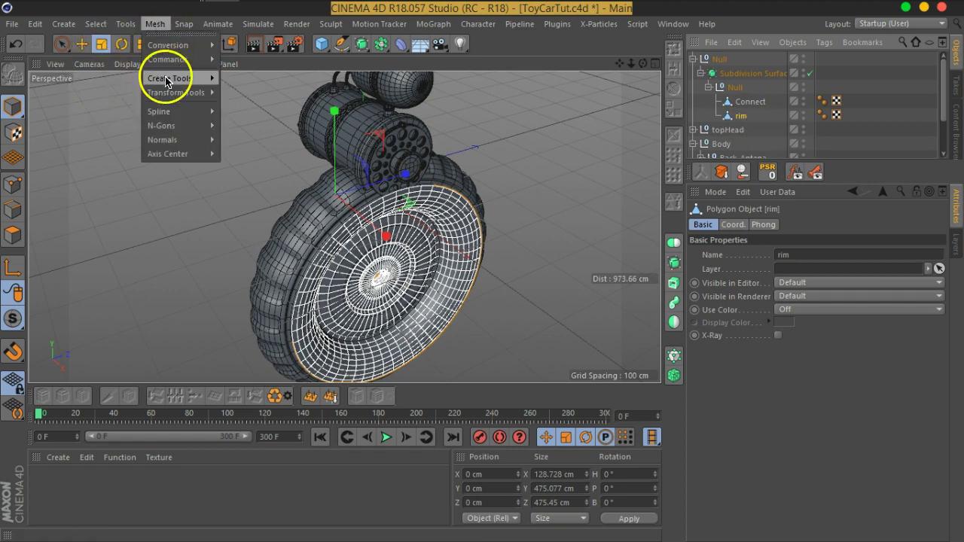
{"action": "left_click", "coordinate": [260, 178]}
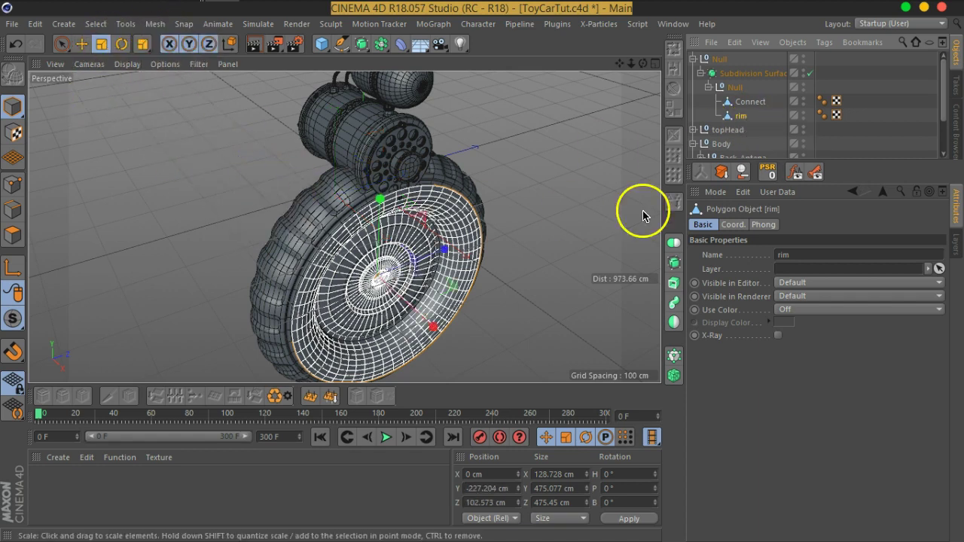
{"action": "left_click", "coordinate": [747, 101]}
{"action": "left_click", "coordinate": [155, 25]}
{"action": "mouse_move", "coordinate": [163, 139]}
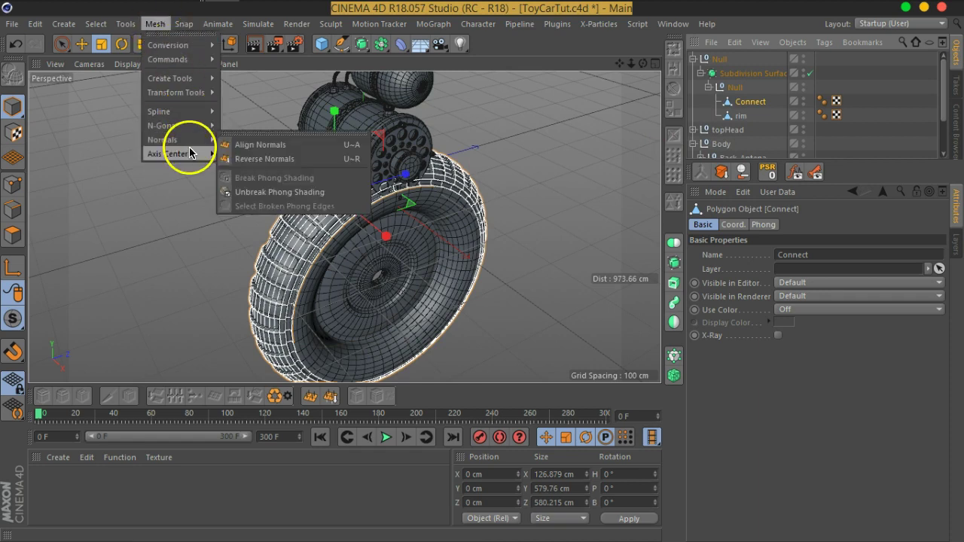
{"action": "left_click", "coordinate": [260, 178]}
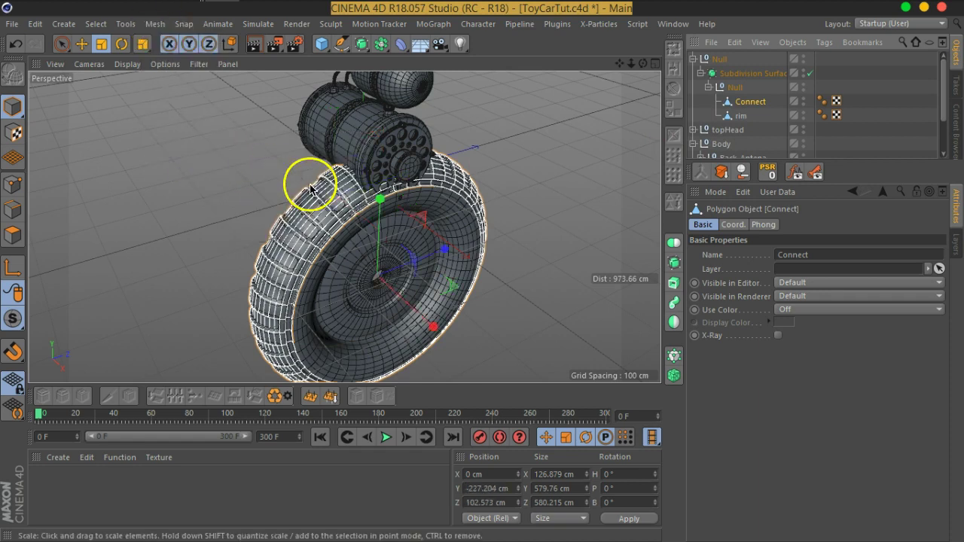
{"action": "left_click", "coordinate": [740, 115], "text": "ctrl"}
{"action": "left_click", "coordinate": [155, 24]}
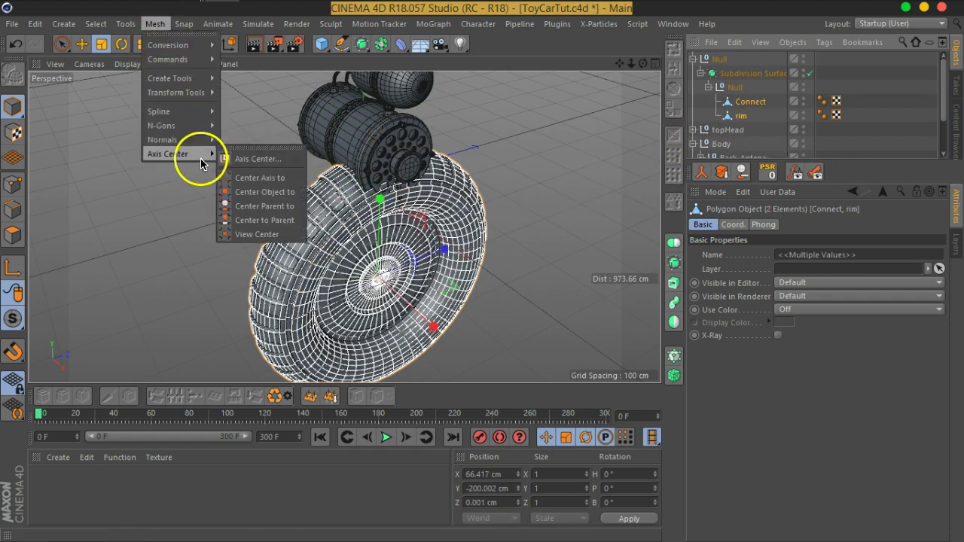
{"action": "left_click", "coordinate": [272, 197]}
Centre the inner Null's axis on its child objects and recentre the wheel objects.
{"action": "left_click", "coordinate": [738, 93]}
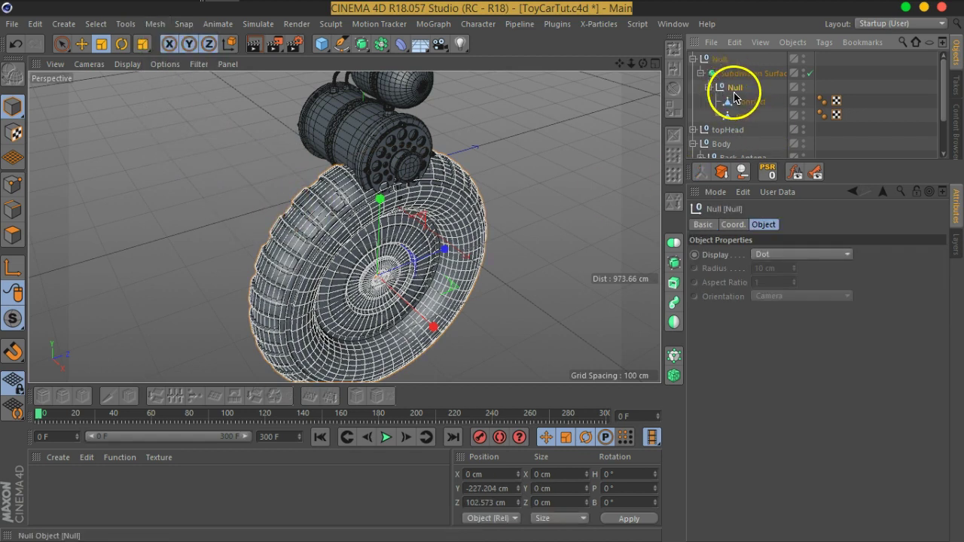
{"action": "left_click", "coordinate": [738, 79], "text": "shift"}
{"action": "left_click", "coordinate": [741, 75], "text": "ctrl"}
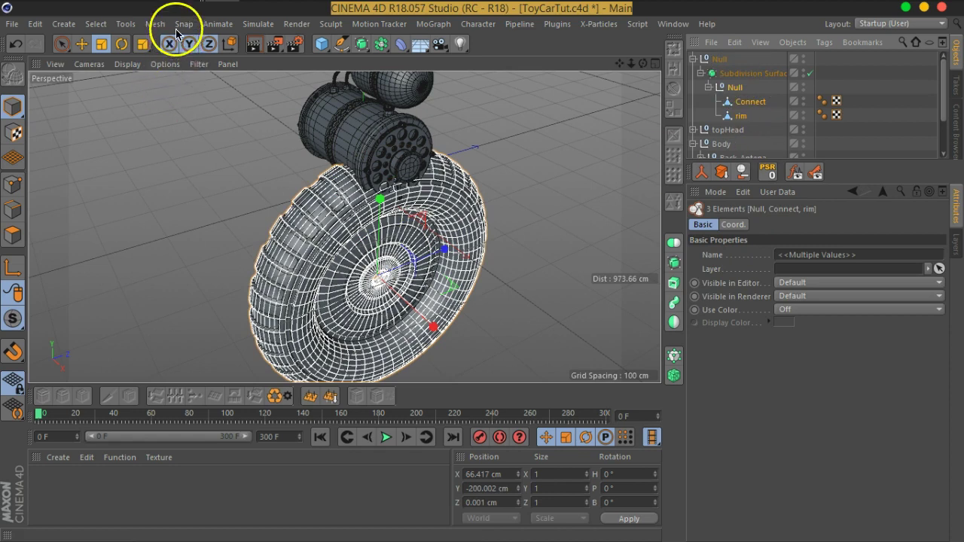
{"action": "left_click", "coordinate": [155, 24]}
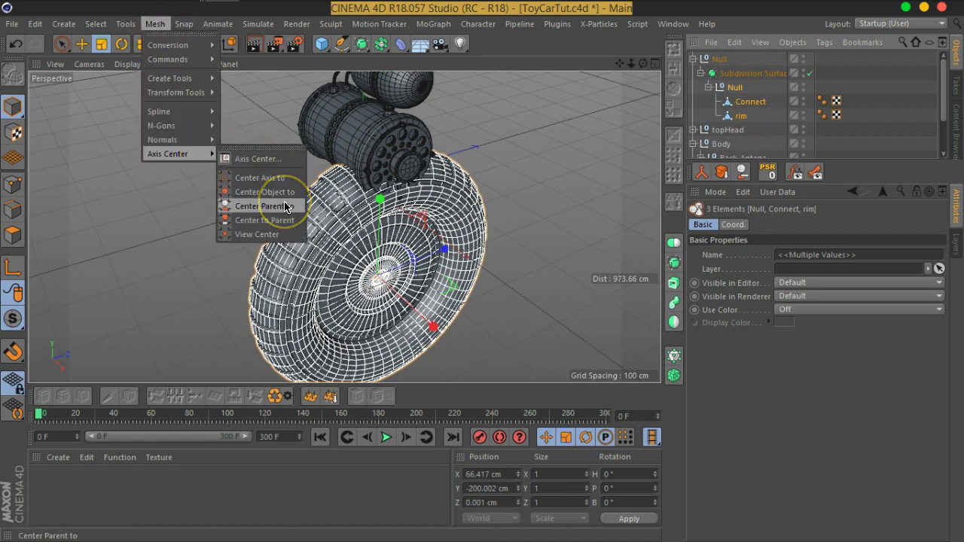
{"action": "left_click", "coordinate": [285, 207]}
{"action": "left_click", "coordinate": [707, 76]}
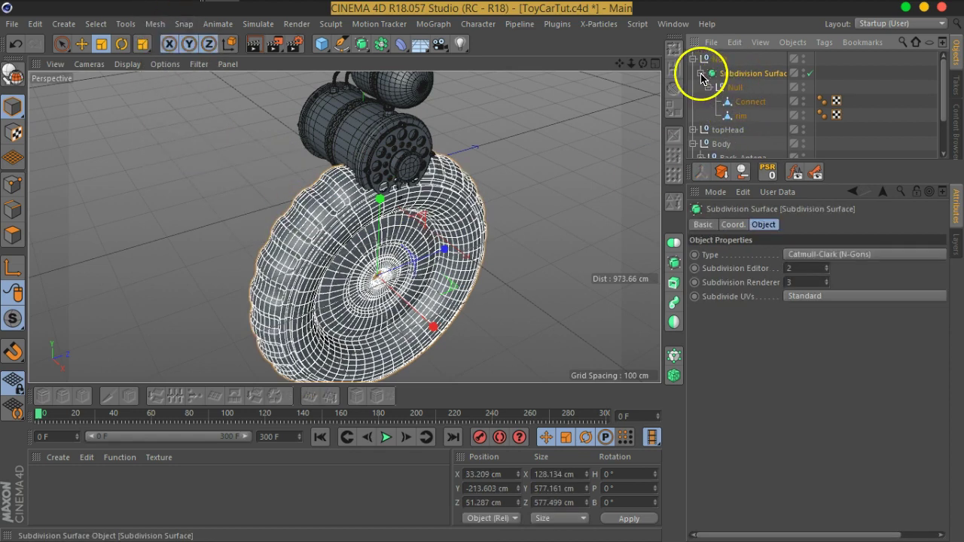
{"action": "left_click", "coordinate": [701, 73]}
{"action": "middle_click", "coordinate": [718, 60]}
{"action": "left_click", "coordinate": [717, 64], "text": "ctrl"}
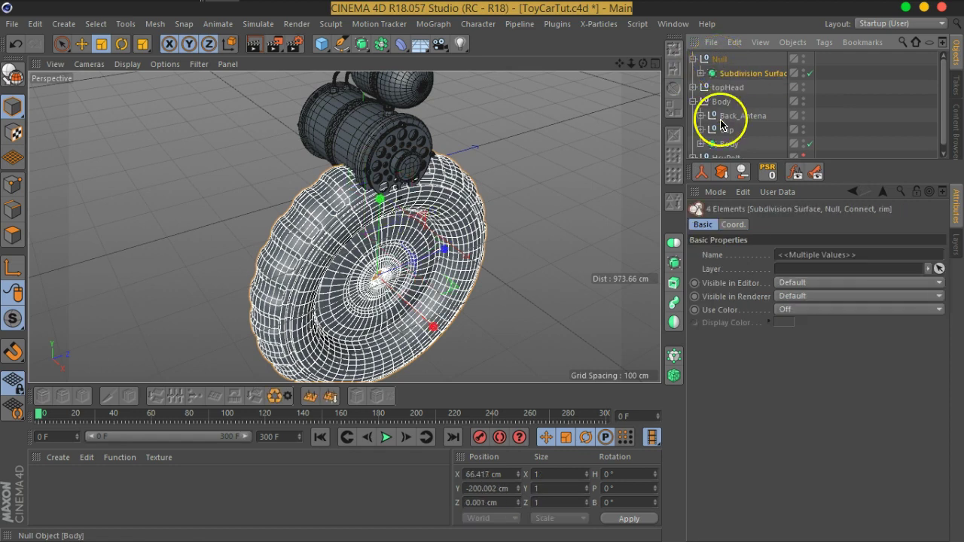
{"action": "left_click", "coordinate": [155, 23]}
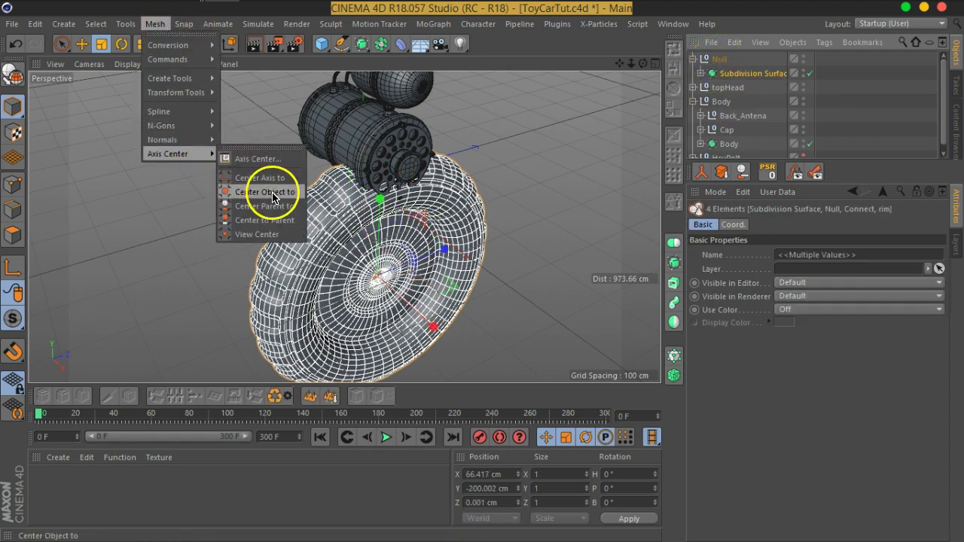
{"action": "left_click", "coordinate": [267, 192]}
Centre the top Null's axis on the Subdivision Surface.
{"action": "left_click", "coordinate": [721, 59]}
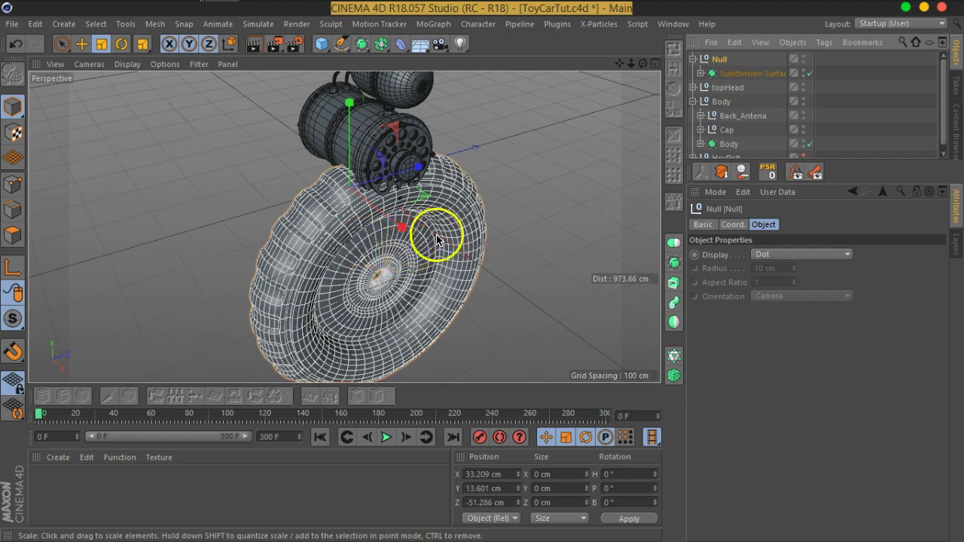
{"action": "mouse_move", "coordinate": [470, 221]}
{"action": "left_mouse_down", "text": "alt"}
{"action": "mouse_move", "coordinate": [420, 208]}
{"action": "mouse_move", "coordinate": [370, 123]}
{"action": "mouse_move", "coordinate": [413, 200]}
{"action": "left_mouse_up", "text": "alt"}
{"action": "left_click", "coordinate": [746, 73]}
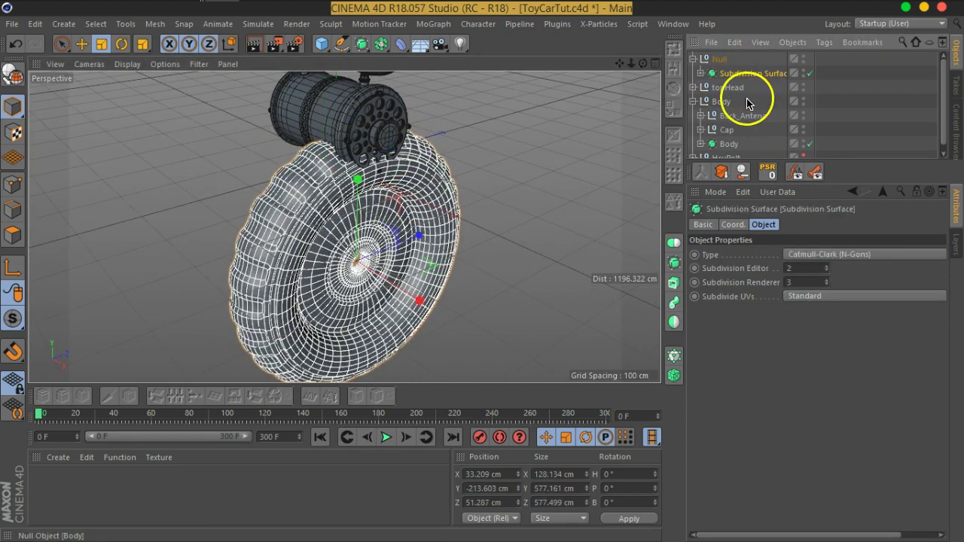
{"action": "left_click", "coordinate": [132, 30]}
{"action": "mouse_move", "coordinate": [167, 153]}
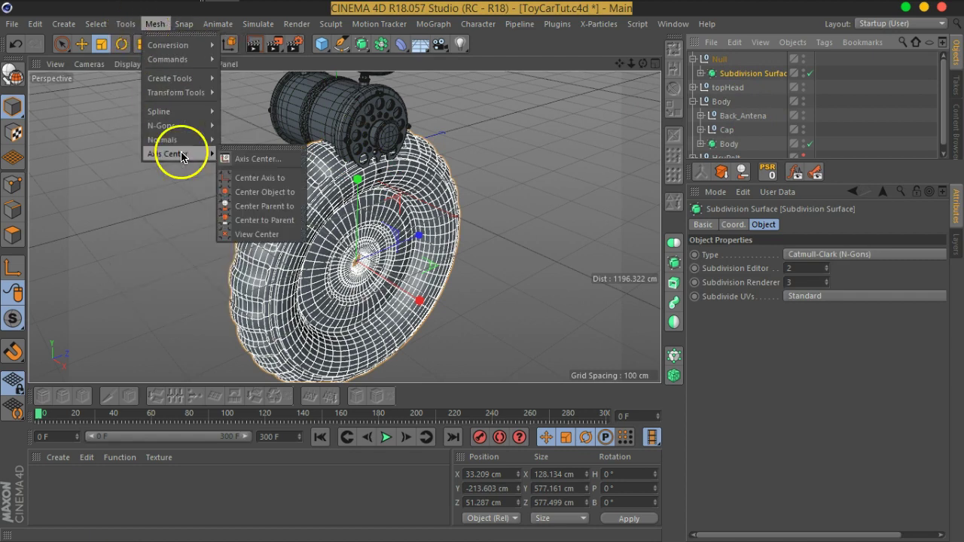
{"action": "left_click", "coordinate": [270, 206]}
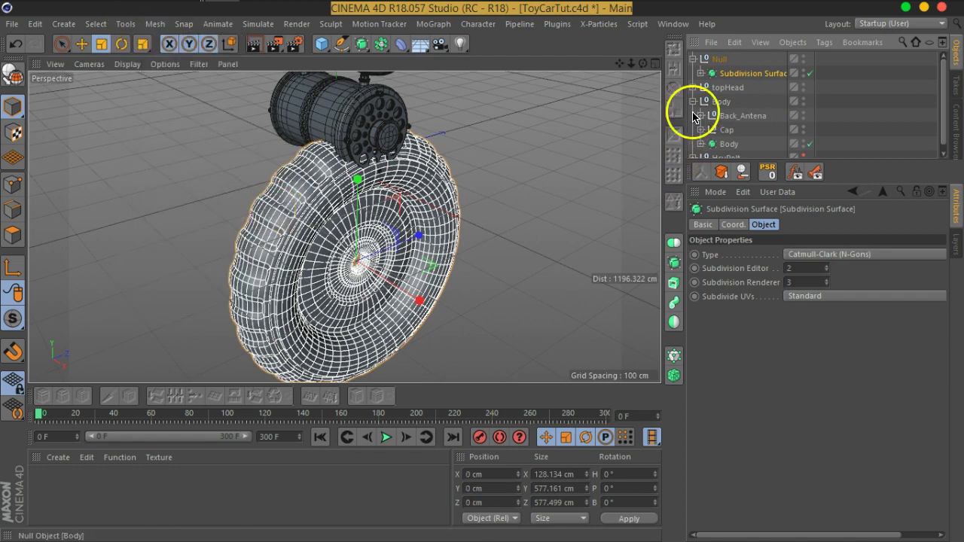
Scale the wheel Null group down to a small disc below the car body.
{"action": "left_click", "coordinate": [719, 60]}
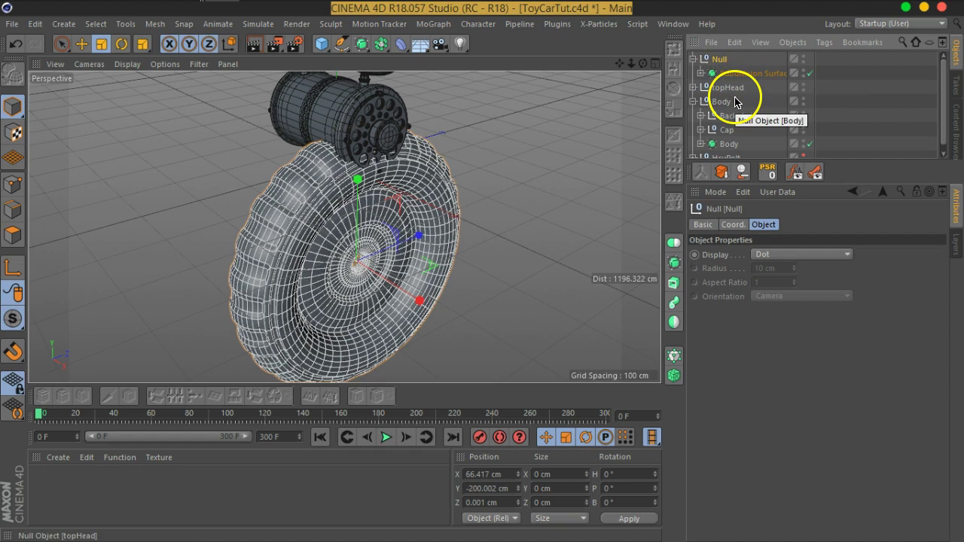
{"action": "left_click", "coordinate": [102, 47]}
{"action": "left_click_drag", "start_coordinate": [563, 181], "coordinate": [278, 335]}
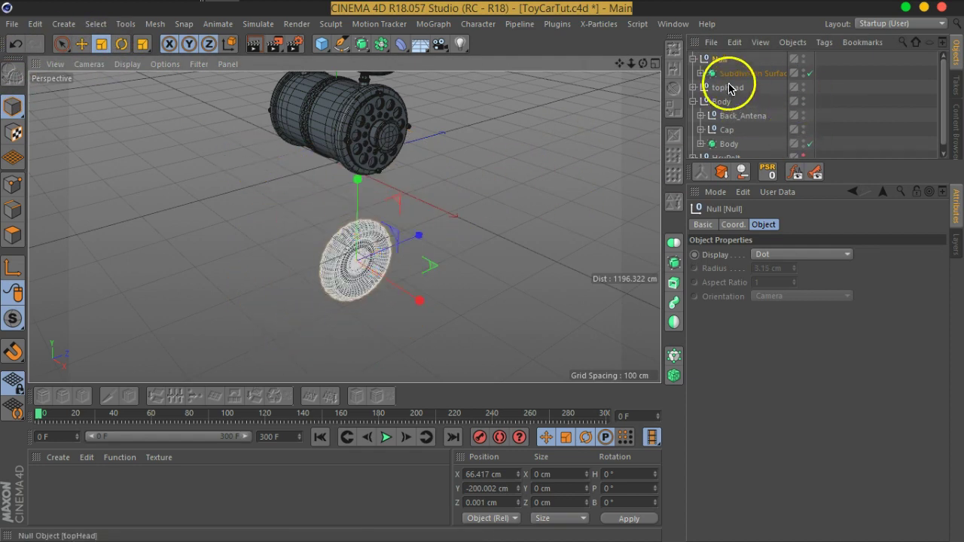
{"action": "left_click", "coordinate": [692, 58]}
Rename the Null to 'wheel' and reset its position so it sits against the car body.
{"action": "double_click", "coordinate": [711, 65]}
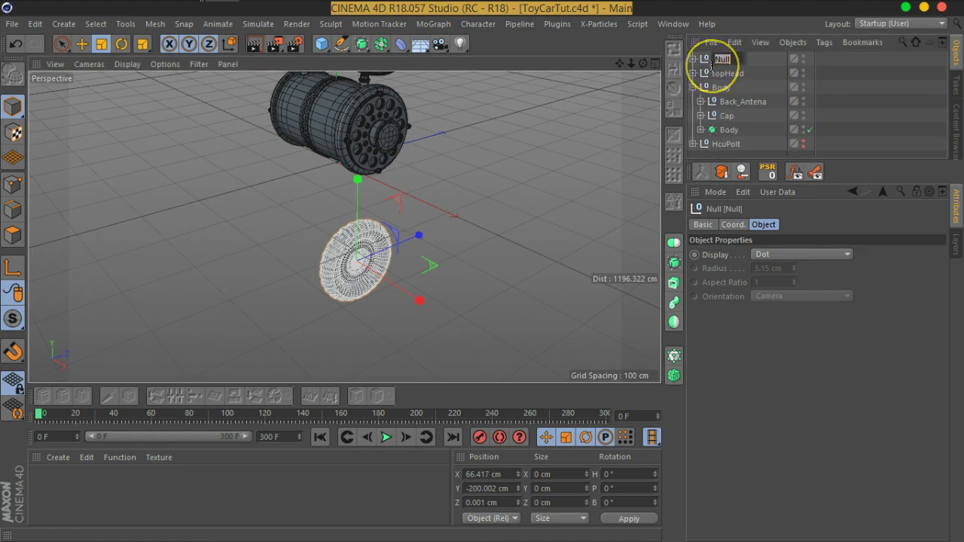
{"action": "type", "text": "wheel"}
{"action": "key", "text": "Return"}
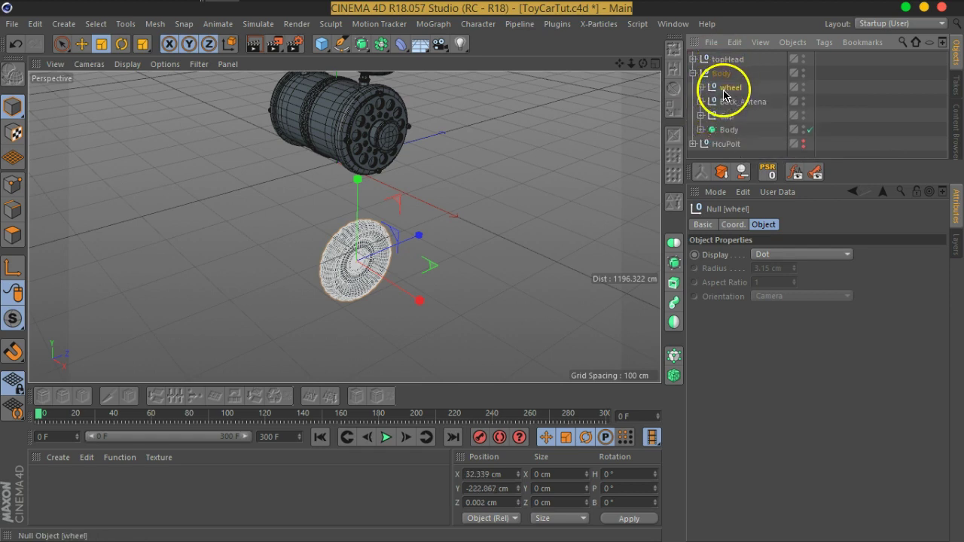
{"action": "left_click", "coordinate": [764, 173]}
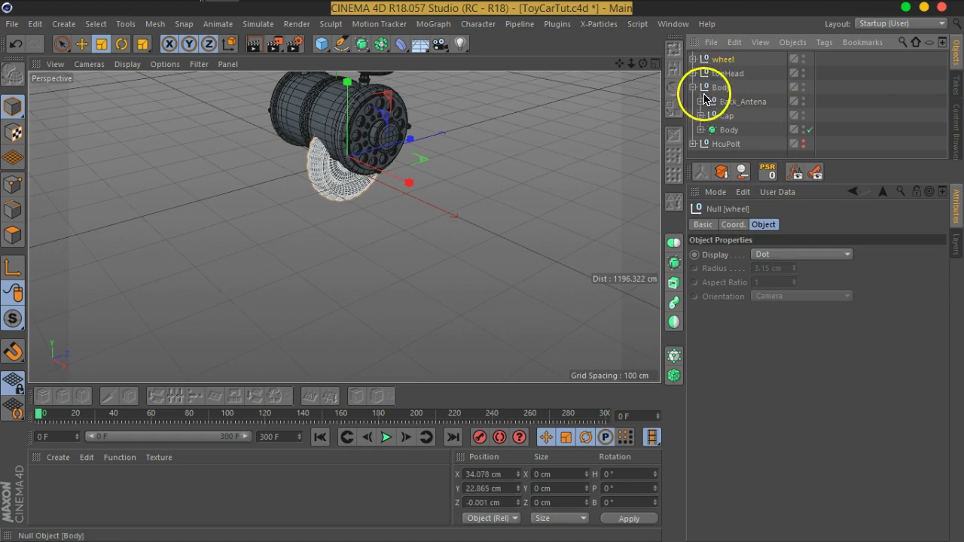
{"action": "left_click", "coordinate": [693, 87]}
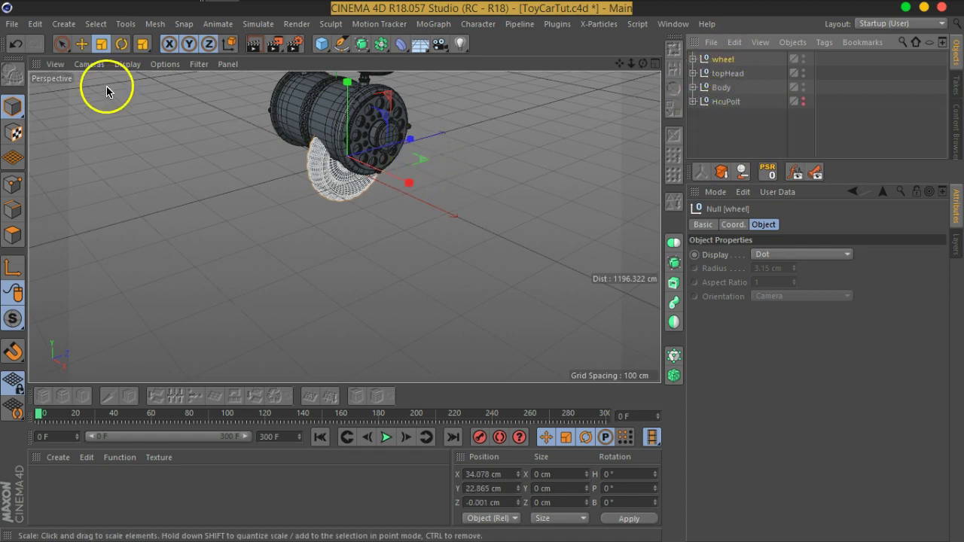
Rotate the wheel to a heading of -90°.
{"action": "left_click", "coordinate": [121, 43]}
{"action": "scroll", "coordinate": [309, 163], "scroll_direction": "up", "scroll_amount": 3}
{"action": "scroll", "coordinate": [339, 242], "scroll_direction": "up", "scroll_amount": 3}
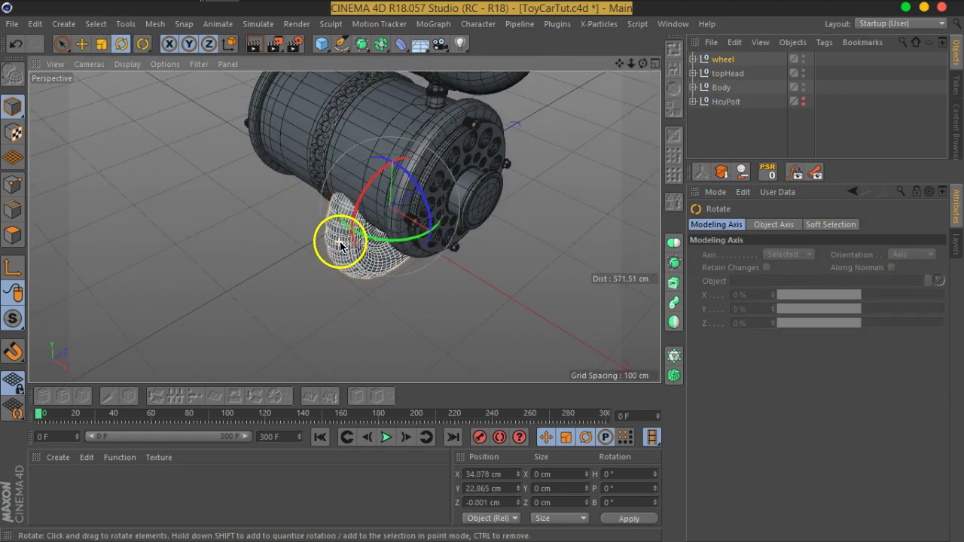
{"action": "mouse_move", "coordinate": [394, 231]}
{"action": "left_mouse_down"}
{"action": "mouse_move", "coordinate": [455, 233]}
{"action": "mouse_move", "coordinate": [313, 213]}
{"action": "left_mouse_up"}
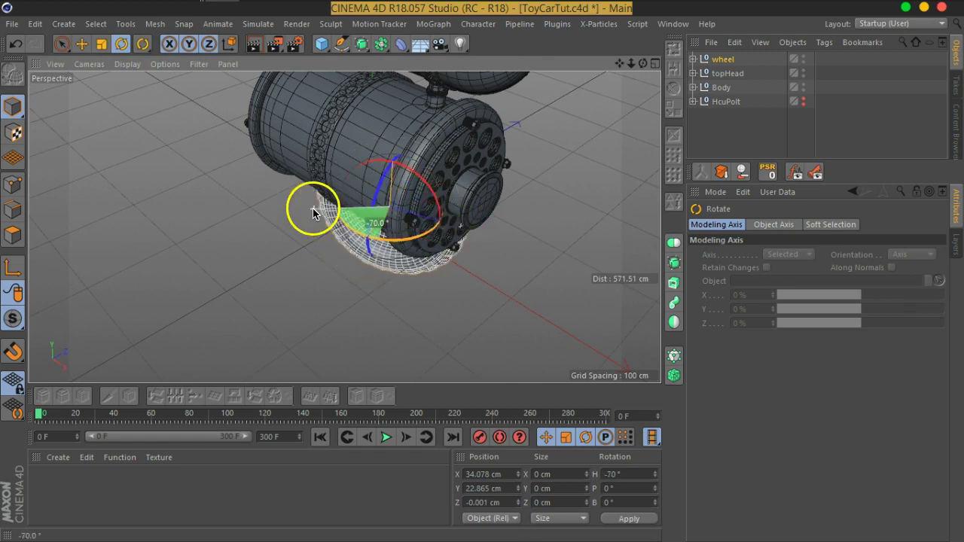
{"action": "left_click_drag", "start_coordinate": [313, 213], "coordinate": [317, 194]}
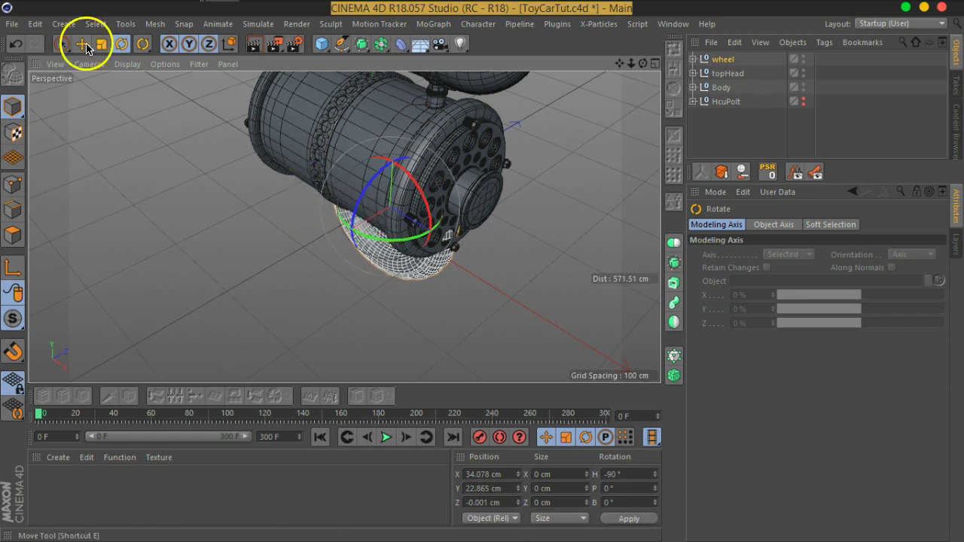
Move the wheel out to the car's side at Z -107.568 cm.
{"action": "left_click", "coordinate": [86, 47]}
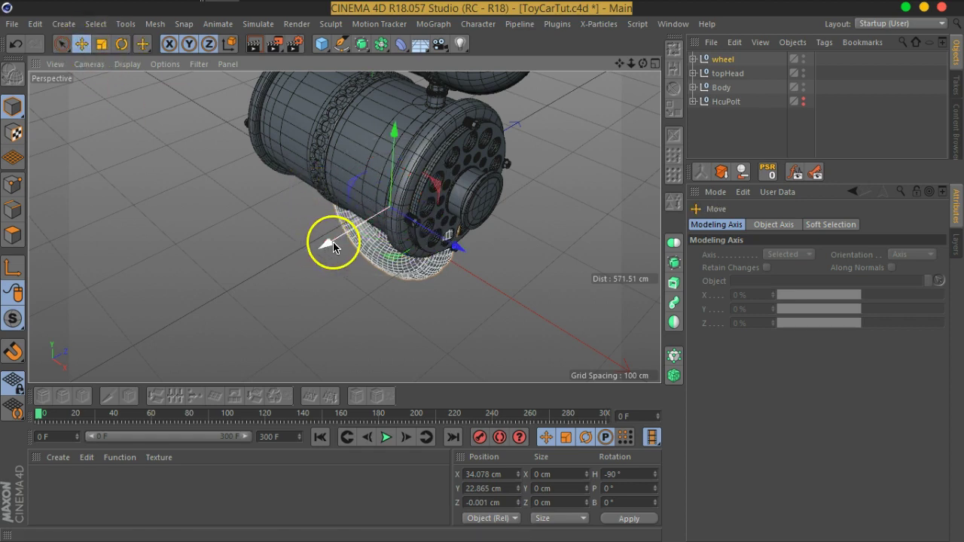
{"action": "left_click_drag", "start_coordinate": [332, 246], "coordinate": [245, 266]}
{"action": "scroll", "coordinate": [316, 254], "scroll_direction": "up", "scroll_amount": 1}
{"action": "mouse_move", "coordinate": [316, 254]}
{"action": "left_mouse_down", "text": "alt"}
{"action": "mouse_move", "coordinate": [376, 196]}
{"action": "mouse_move", "coordinate": [376, 218]}
{"action": "mouse_move", "coordinate": [446, 237]}
{"action": "left_mouse_up", "text": "alt"}
{"action": "mouse_move", "coordinate": [336, 252]}
{"action": "left_mouse_down", "text": "alt"}
{"action": "mouse_move", "coordinate": [293, 231]}
{"action": "mouse_move", "coordinate": [390, 228]}
{"action": "left_mouse_up", "text": "alt"}
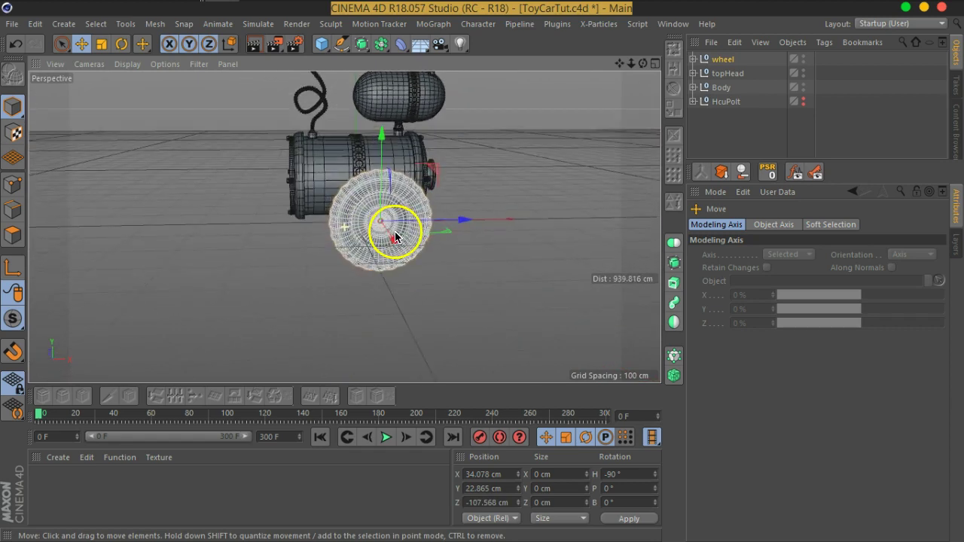
Scale the wheel down to about two-thirds of its size.
{"action": "left_click", "coordinate": [106, 46]}
{"action": "left_click_drag", "start_coordinate": [535, 230], "coordinate": [369, 307]}
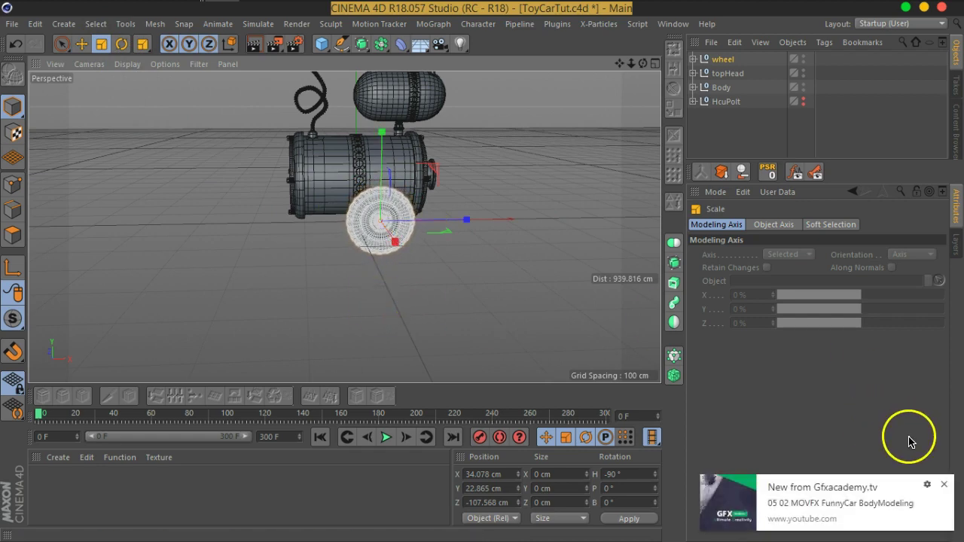
{"action": "left_click", "coordinate": [945, 486]}
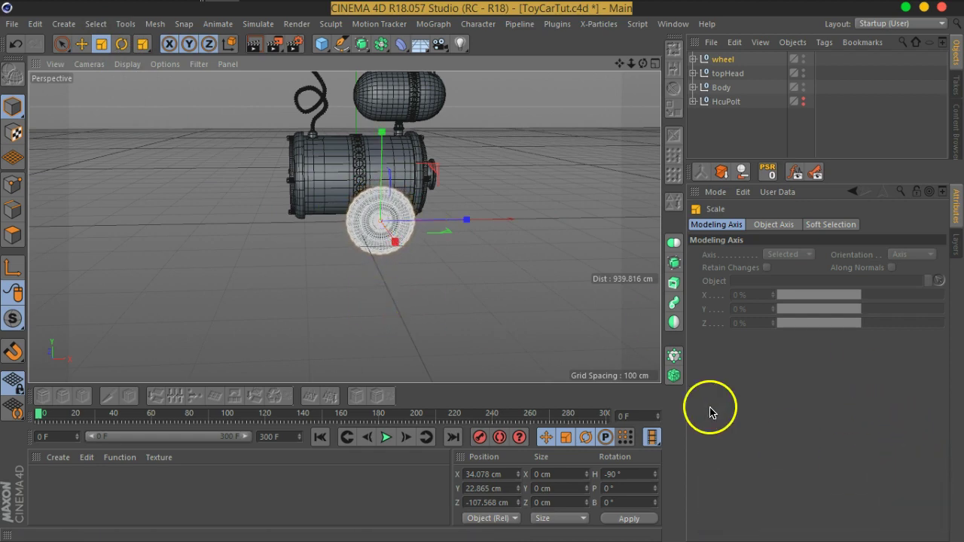
{"action": "left_click", "coordinate": [81, 43]}
Move the wheel to X 76.084 cm and Z -95.759 cm at the car's front side.
{"action": "scroll", "coordinate": [493, 282], "scroll_direction": "up", "scroll_amount": 5}
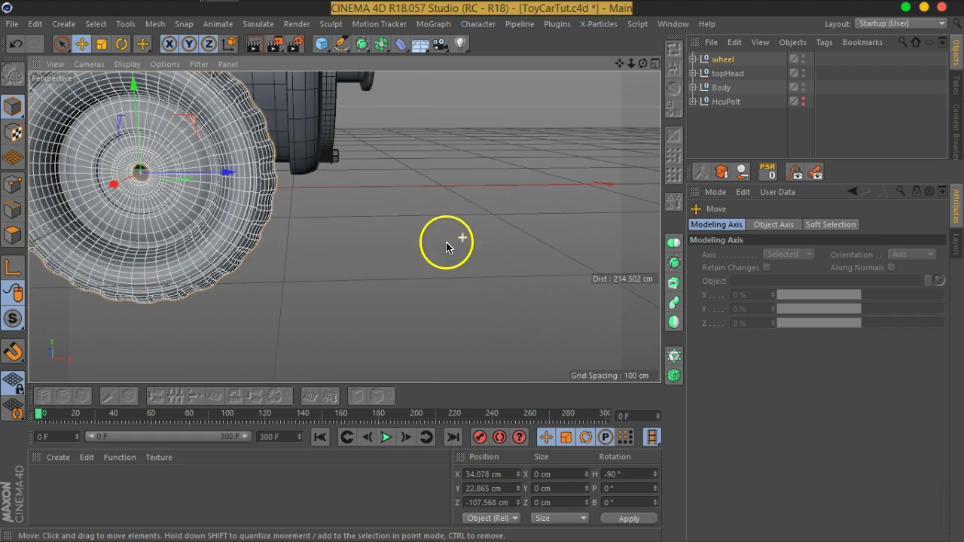
{"action": "mouse_move", "coordinate": [228, 172]}
{"action": "left_mouse_down"}
{"action": "mouse_move", "coordinate": [324, 187]}
{"action": "mouse_move", "coordinate": [269, 189]}
{"action": "mouse_move", "coordinate": [383, 217]}
{"action": "mouse_move", "coordinate": [189, 200]}
{"action": "mouse_move", "coordinate": [183, 230]}
{"action": "left_mouse_up"}
{"action": "mouse_move", "coordinate": [445, 213]}
{"action": "left_mouse_down", "text": "alt"}
{"action": "mouse_move", "coordinate": [290, 226]}
{"action": "mouse_move", "coordinate": [298, 203]}
{"action": "mouse_move", "coordinate": [294, 211]}
{"action": "mouse_move", "coordinate": [344, 215]}
{"action": "mouse_move", "coordinate": [312, 215]}
{"action": "mouse_move", "coordinate": [268, 189]}
{"action": "mouse_move", "coordinate": [344, 209]}
{"action": "mouse_move", "coordinate": [426, 167]}
{"action": "left_mouse_up", "text": "alt"}
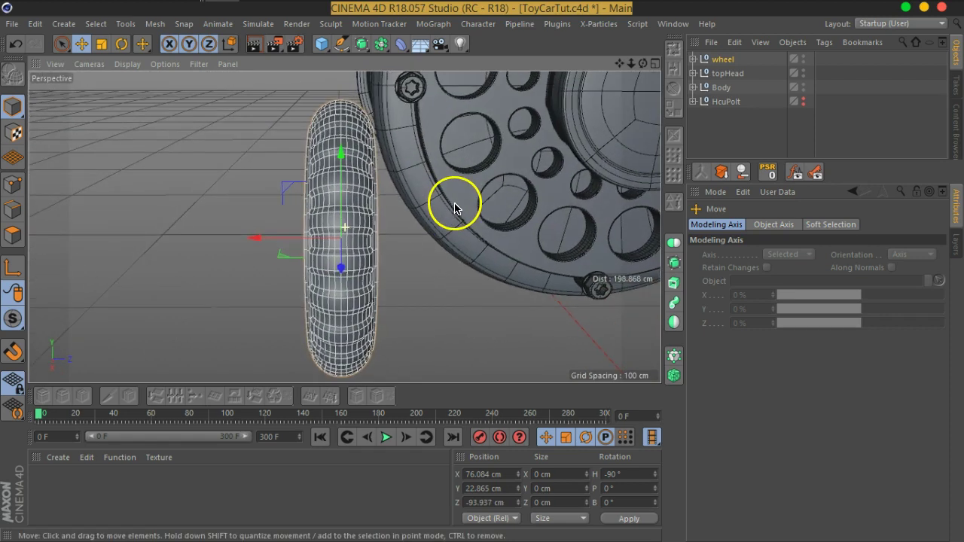
{"action": "left_click_drag", "start_coordinate": [440, 104], "coordinate": [459, 178], "text": "alt"}
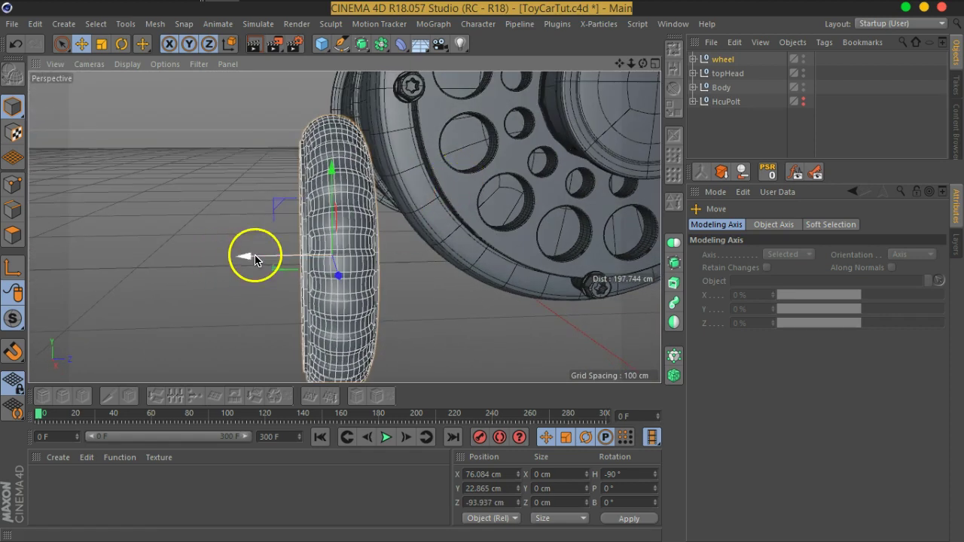
{"action": "mouse_move", "coordinate": [253, 260]}
{"action": "left_mouse_down"}
{"action": "mouse_move", "coordinate": [361, 216]}
{"action": "mouse_move", "coordinate": [305, 251]}
{"action": "mouse_move", "coordinate": [343, 232]}
{"action": "left_mouse_up"}
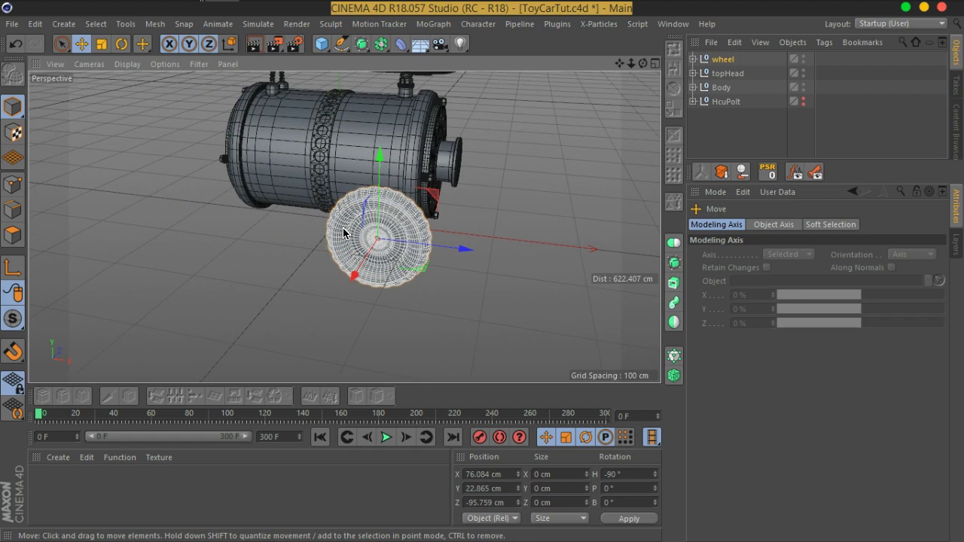
{"action": "mouse_move", "coordinate": [458, 181]}
{"action": "left_mouse_down", "text": "alt"}
{"action": "mouse_move", "coordinate": [387, 231]}
{"action": "mouse_move", "coordinate": [454, 178]}
{"action": "mouse_move", "coordinate": [411, 218]}
{"action": "mouse_move", "coordinate": [343, 191]}
{"action": "mouse_move", "coordinate": [469, 204]}
{"action": "left_mouse_up", "text": "alt"}
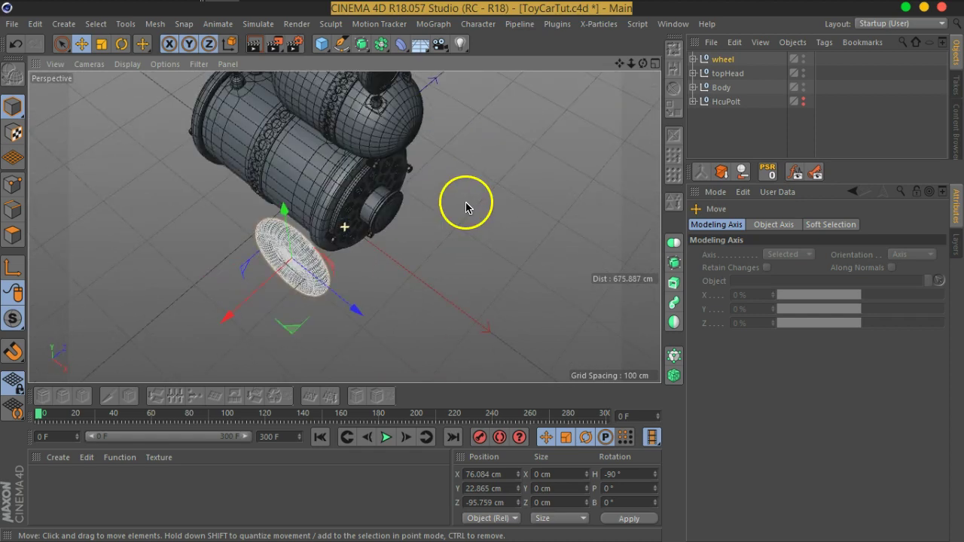
{"action": "left_click", "coordinate": [655, 65]}
{"action": "left_click", "coordinate": [655, 65]}
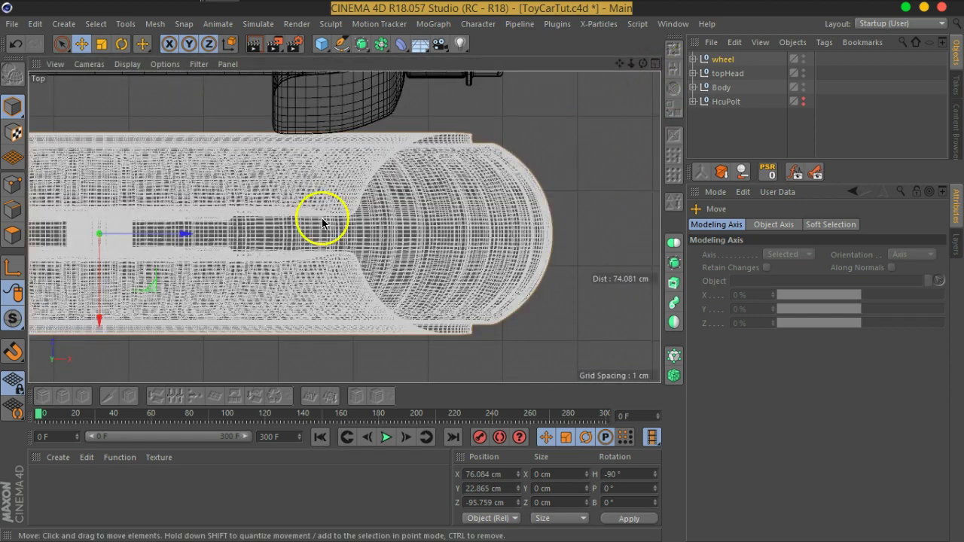
In the top view, Ctrl-drag a wheel copy to the car's opposite side at Z 94.241 cm.
{"action": "scroll", "coordinate": [323, 216], "scroll_direction": "down", "scroll_amount": 3}
{"action": "scroll", "coordinate": [359, 208], "scroll_direction": "down", "scroll_amount": 2}
{"action": "middle_click_drag", "start_coordinate": [358, 209], "coordinate": [404, 251], "text": "alt"}
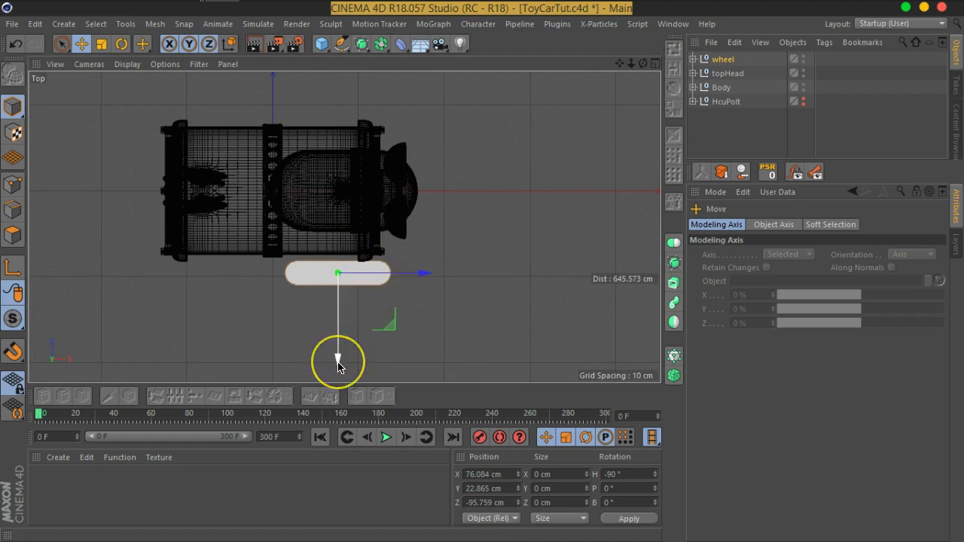
{"action": "left_click", "coordinate": [385, 345]}
{"action": "left_click_drag", "start_coordinate": [338, 360], "coordinate": [336, 200]}
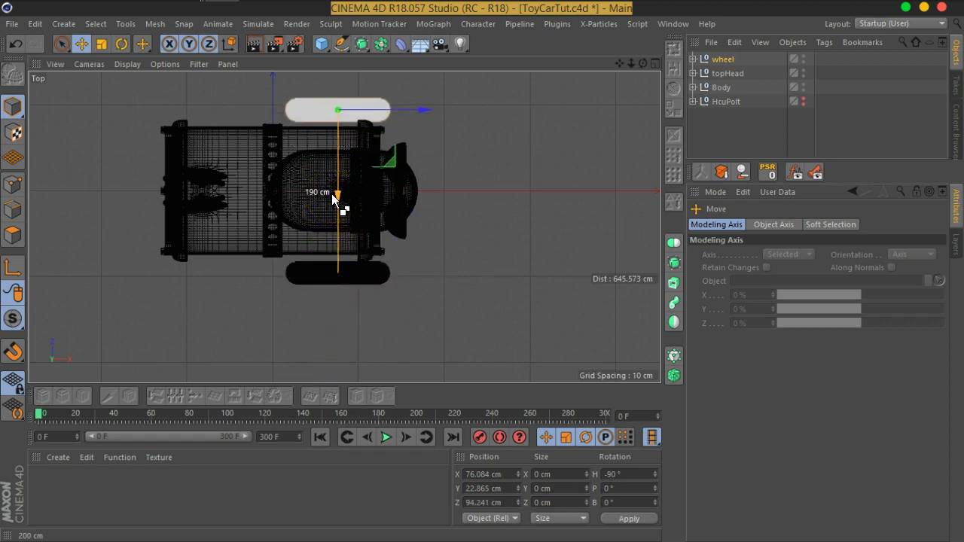
{"action": "left_click_drag", "start_coordinate": [336, 197], "coordinate": [337, 197], "text": "ctrl"}
Rotate the copied wheel.1 by 180° so it faces outward.
{"action": "left_click", "coordinate": [121, 44]}
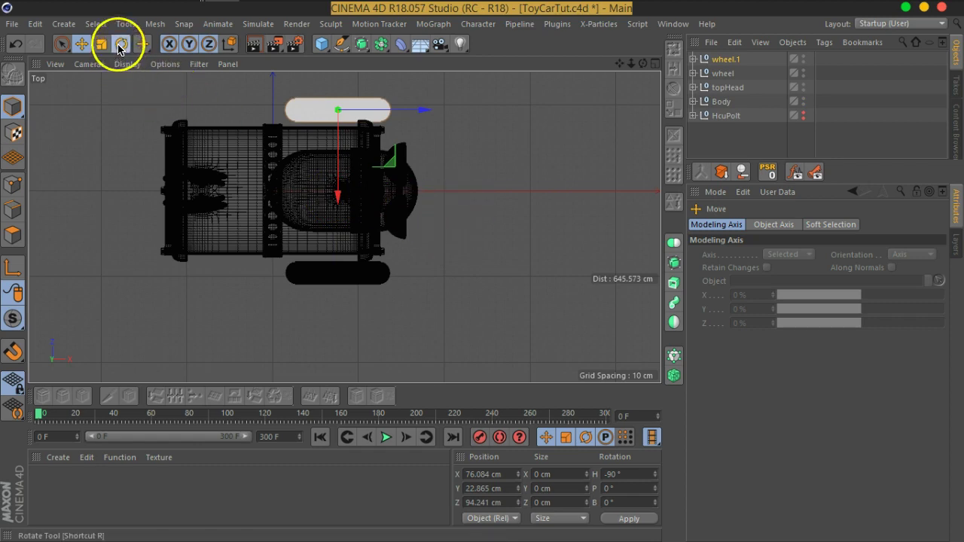
{"action": "left_click_drag", "start_coordinate": [361, 158], "coordinate": [323, 78]}
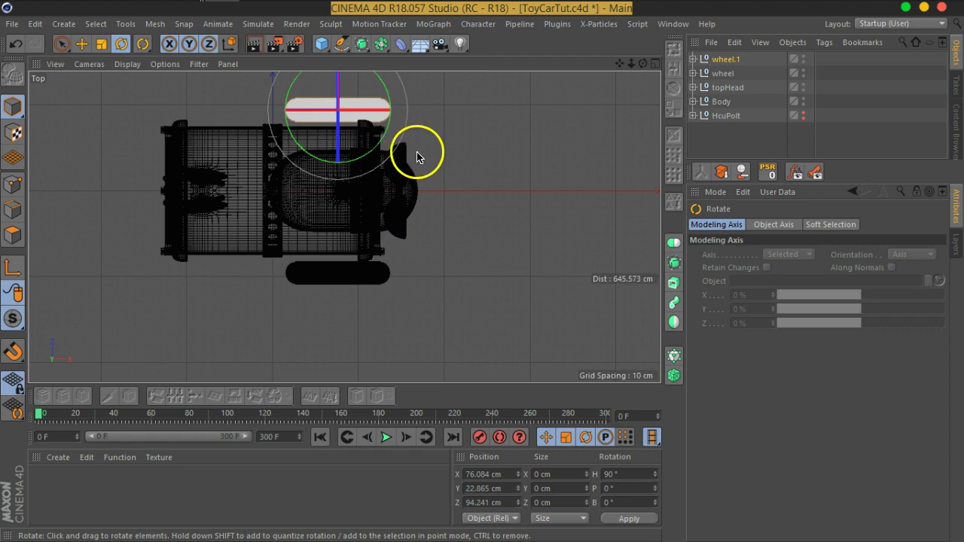
{"action": "left_click", "coordinate": [81, 44]}
{"action": "mouse_move", "coordinate": [345, 187]}
{"action": "middle_mouse_down", "text": "alt"}
{"action": "mouse_move", "coordinate": [448, 241]}
{"action": "mouse_move", "coordinate": [432, 209]}
{"action": "middle_mouse_up", "text": "alt"}
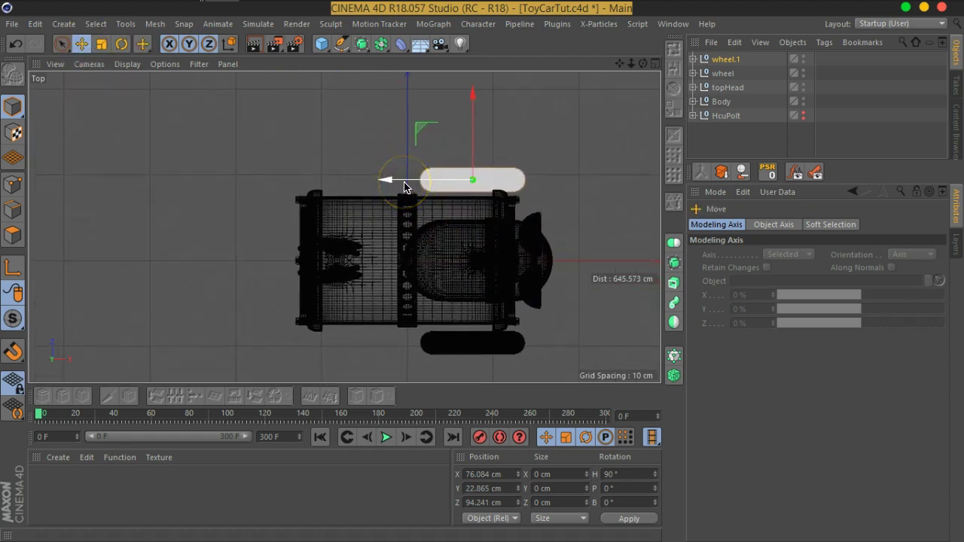
Ctrl-drag copies of both side wheels along X to the car's rear corners.
{"action": "left_click_drag", "start_coordinate": [404, 187], "coordinate": [256, 190]}
{"action": "left_click", "coordinate": [723, 73]}
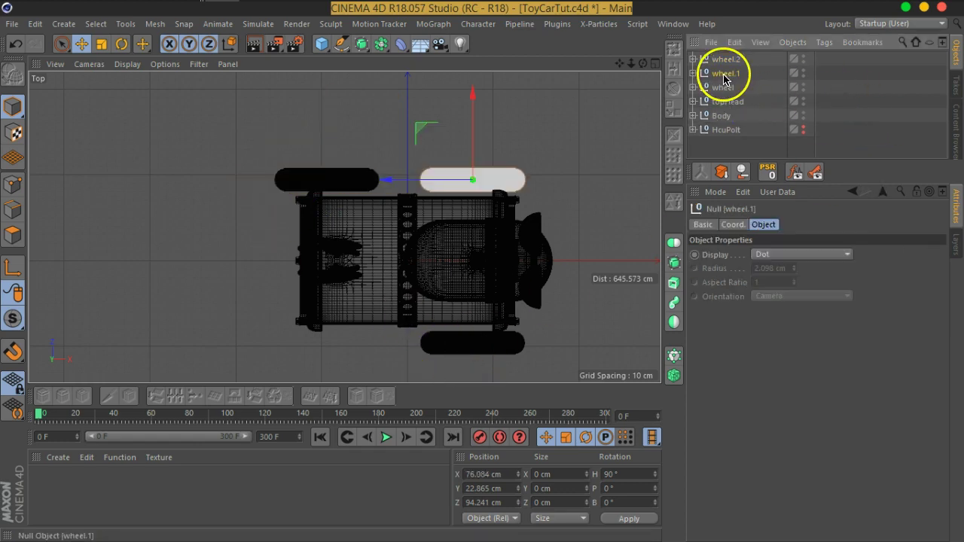
{"action": "left_click", "coordinate": [724, 88]}
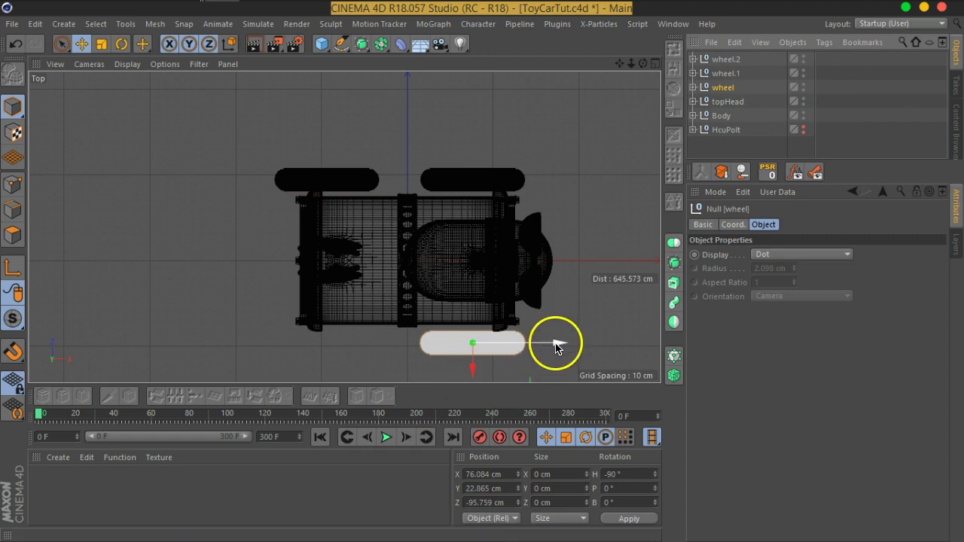
{"action": "left_click_drag", "start_coordinate": [555, 342], "coordinate": [412, 345], "text": "ctrl"}
Drop the rear wheel copy, show a single perspective view and save the file.
{"action": "left_click", "coordinate": [654, 65]}
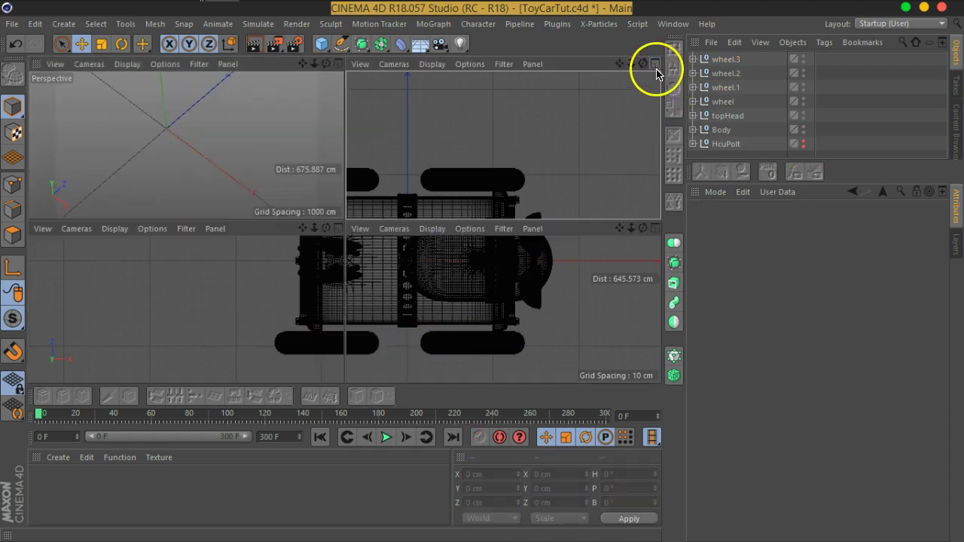
{"action": "left_click", "coordinate": [338, 64]}
{"action": "key", "text": "ctrl+s"}
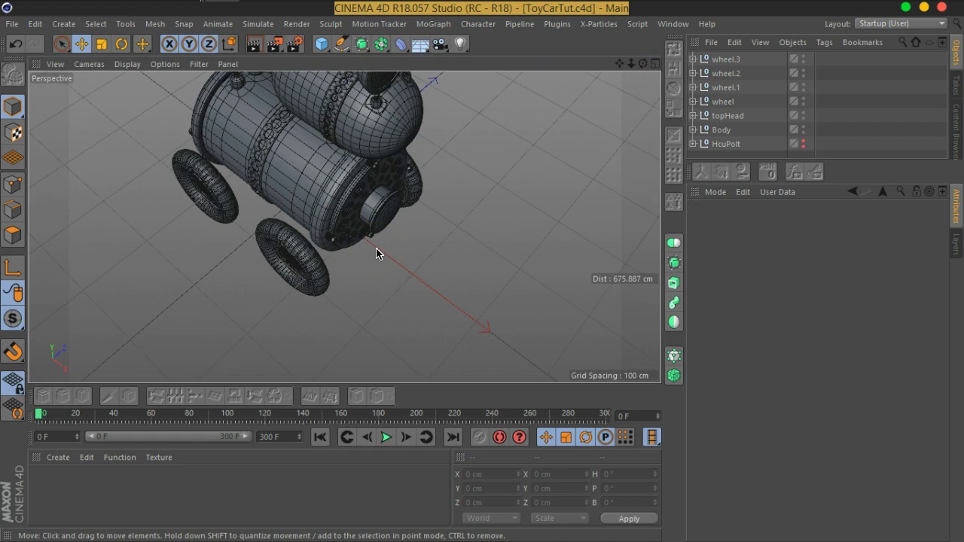
{"action": "mouse_move", "coordinate": [378, 280]}
{"action": "left_mouse_down", "text": "alt"}
{"action": "mouse_move", "coordinate": [254, 194]}
{"action": "mouse_move", "coordinate": [268, 155]}
{"action": "mouse_move", "coordinate": [307, 146]}
{"action": "mouse_move", "coordinate": [253, 148]}
{"action": "mouse_move", "coordinate": [133, 187]}
{"action": "mouse_move", "coordinate": [85, 175]}
{"action": "mouse_move", "coordinate": [114, 150]}
{"action": "mouse_move", "coordinate": [351, 162]}
{"action": "mouse_move", "coordinate": [374, 151]}
{"action": "mouse_move", "coordinate": [432, 223]}
{"action": "mouse_move", "coordinate": [437, 217]}
{"action": "mouse_move", "coordinate": [402, 223]}
{"action": "mouse_move", "coordinate": [383, 213]}
{"action": "mouse_move", "coordinate": [451, 198]}
{"action": "mouse_move", "coordinate": [420, 227]}
{"action": "left_mouse_up", "text": "alt"}
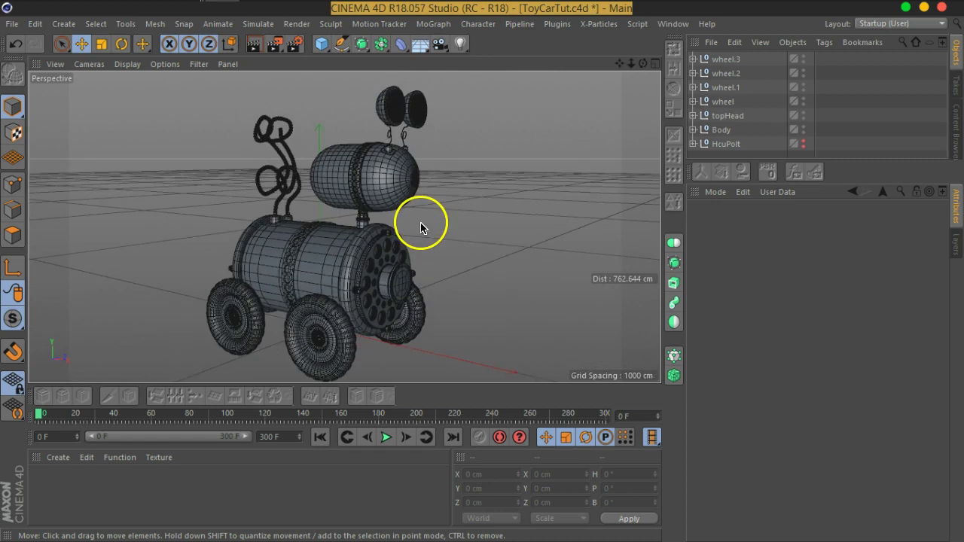
Select all four wheels, then clear the selection and orbit to inspect the car.
{"action": "left_click", "coordinate": [724, 102]}
{"action": "left_click", "coordinate": [724, 86]}
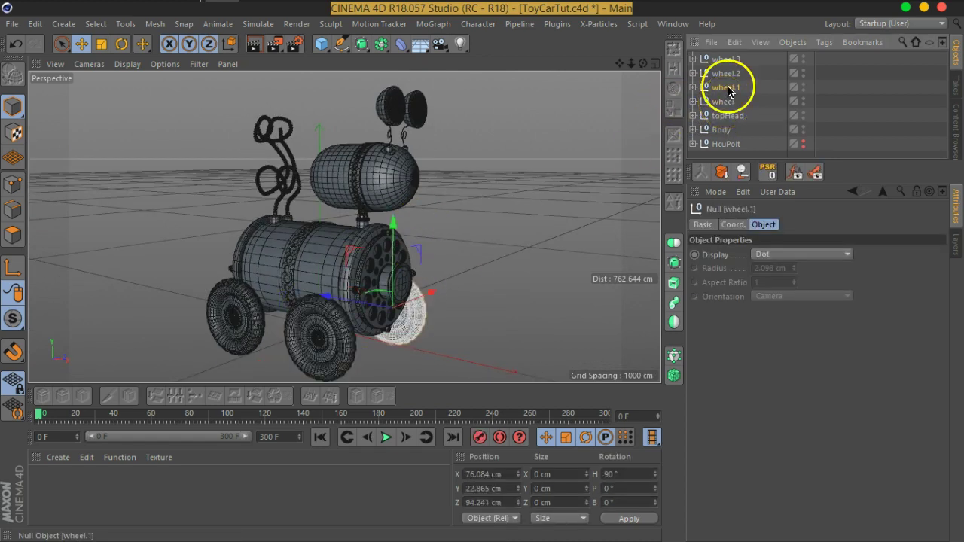
{"action": "left_click", "coordinate": [729, 73]}
{"action": "left_click", "coordinate": [727, 59]}
{"action": "mouse_move", "coordinate": [334, 263]}
{"action": "left_mouse_down", "text": "alt"}
{"action": "mouse_move", "coordinate": [266, 209]}
{"action": "mouse_move", "coordinate": [493, 205]}
{"action": "mouse_move", "coordinate": [600, 189]}
{"action": "mouse_move", "coordinate": [234, 208]}
{"action": "mouse_move", "coordinate": [150, 196]}
{"action": "mouse_move", "coordinate": [146, 180]}
{"action": "mouse_move", "coordinate": [170, 216]}
{"action": "mouse_move", "coordinate": [286, 267]}
{"action": "mouse_move", "coordinate": [428, 277]}
{"action": "mouse_move", "coordinate": [441, 244]}
{"action": "mouse_move", "coordinate": [346, 229]}
{"action": "mouse_move", "coordinate": [344, 303]}
{"action": "mouse_move", "coordinate": [198, 316]}
{"action": "left_mouse_up", "text": "alt"}
{"action": "scroll", "coordinate": [286, 267], "scroll_direction": "up", "scroll_amount": 5}
{"action": "left_click", "coordinate": [293, 251]}
{"action": "scroll", "coordinate": [318, 286], "scroll_direction": "up", "scroll_amount": 5}
{"action": "mouse_move", "coordinate": [273, 311]}
{"action": "left_mouse_down", "text": "alt"}
{"action": "mouse_move", "coordinate": [172, 279]}
{"action": "mouse_move", "coordinate": [262, 319]}
{"action": "mouse_move", "coordinate": [290, 299]}
{"action": "left_mouse_up", "text": "alt"}
{"action": "scroll", "coordinate": [362, 292], "scroll_direction": "down", "scroll_amount": 3}
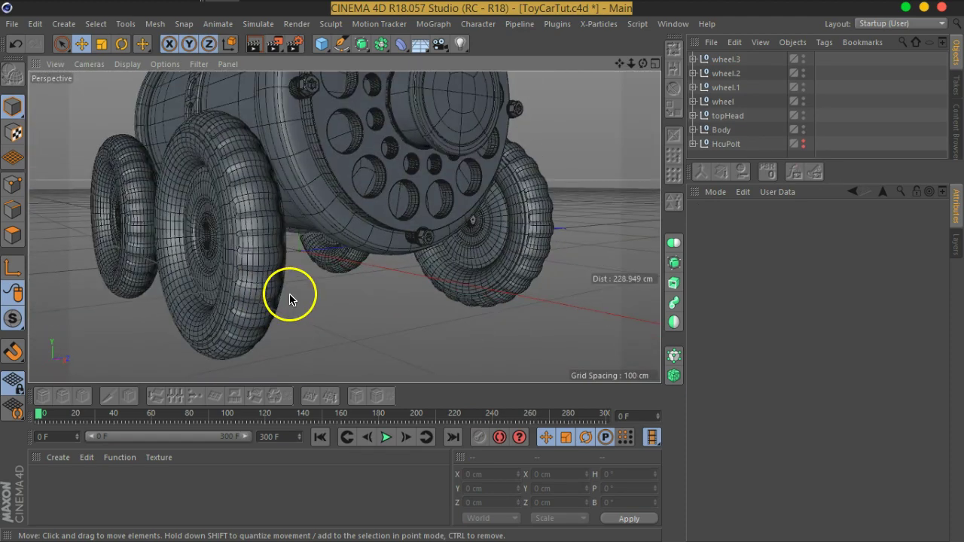